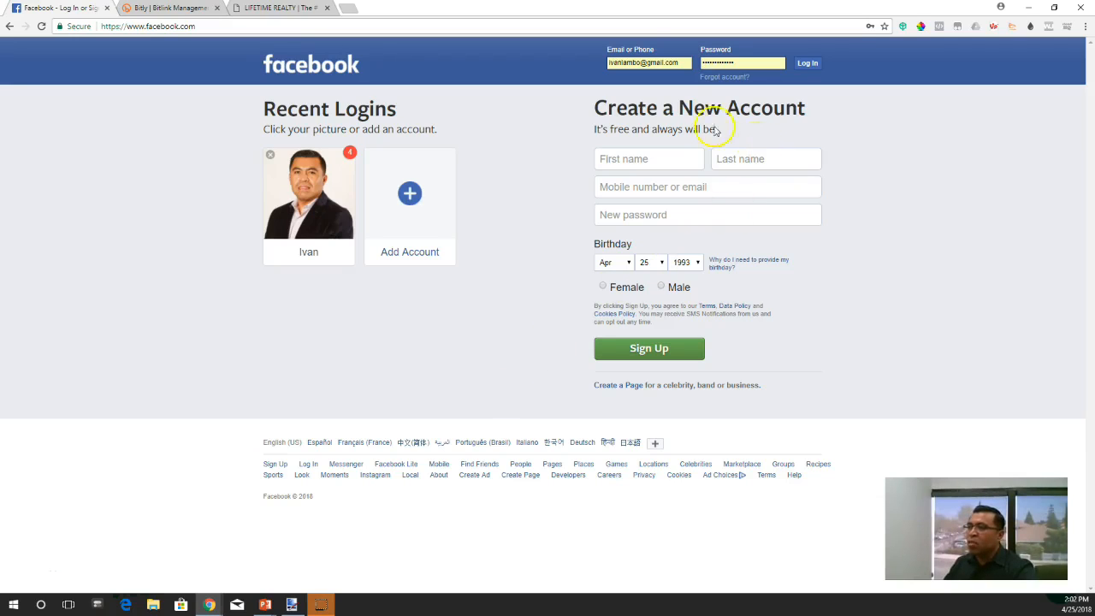
# - Log in to Facebook with the saved credentials and start creating a new ad
pyautogui.click(809, 65)
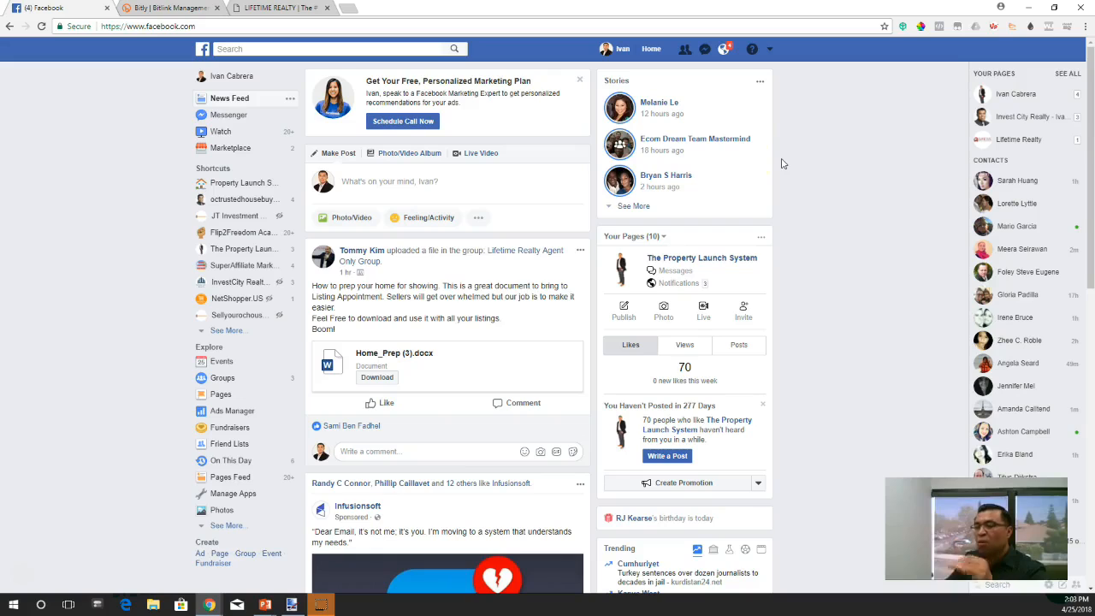
pyautogui.click(770, 49)
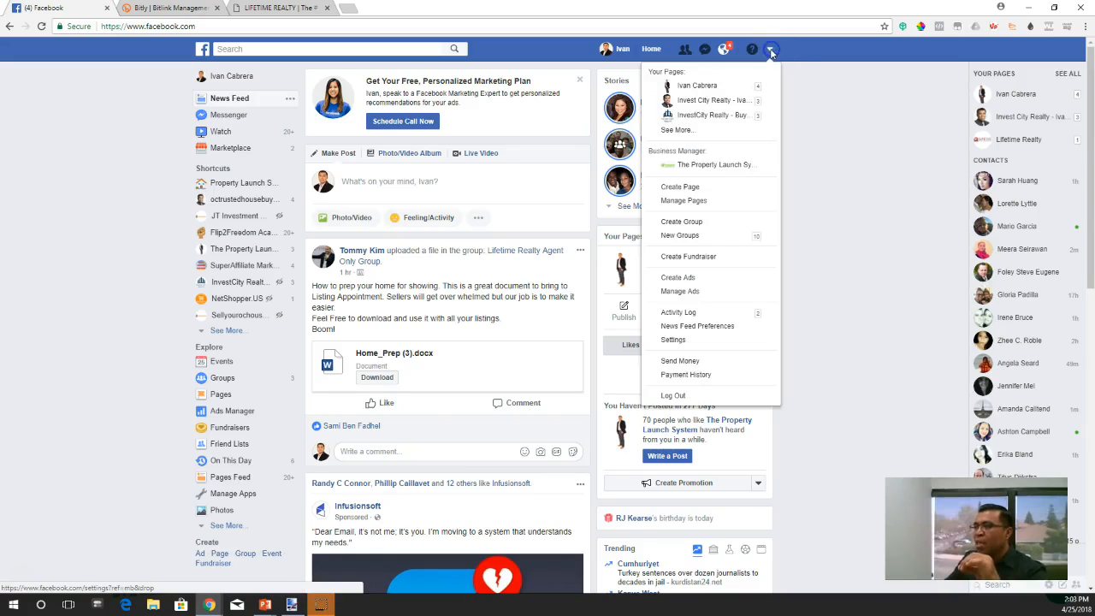
pyautogui.click(679, 282)
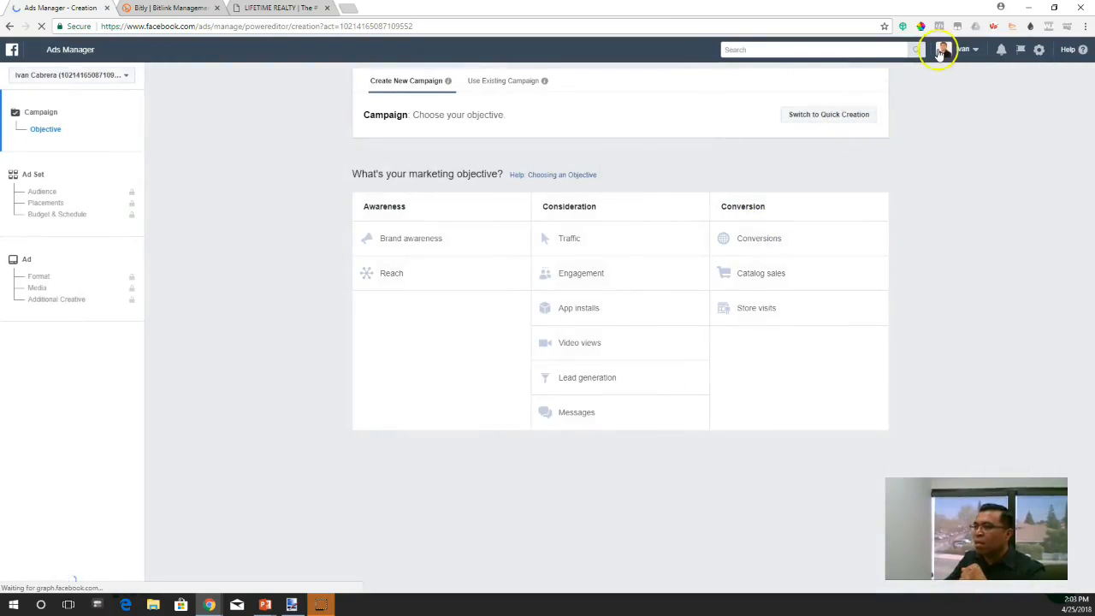
# - Switch to The Property Launch System business account and choose Lead generation as the campaign's marketing objective
pyautogui.click(952, 50)
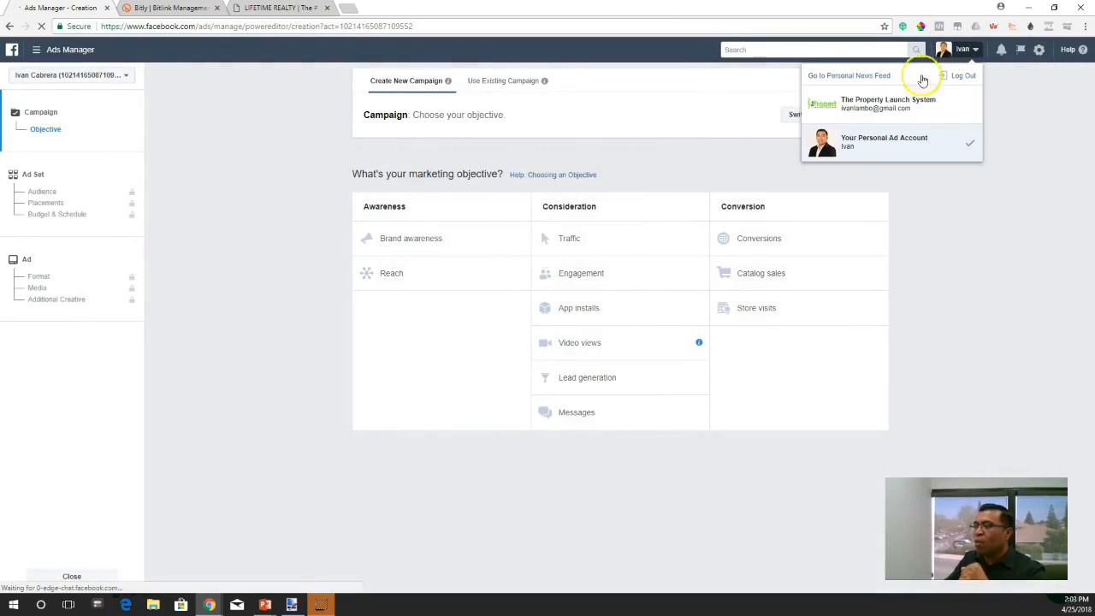
pyautogui.click(895, 109)
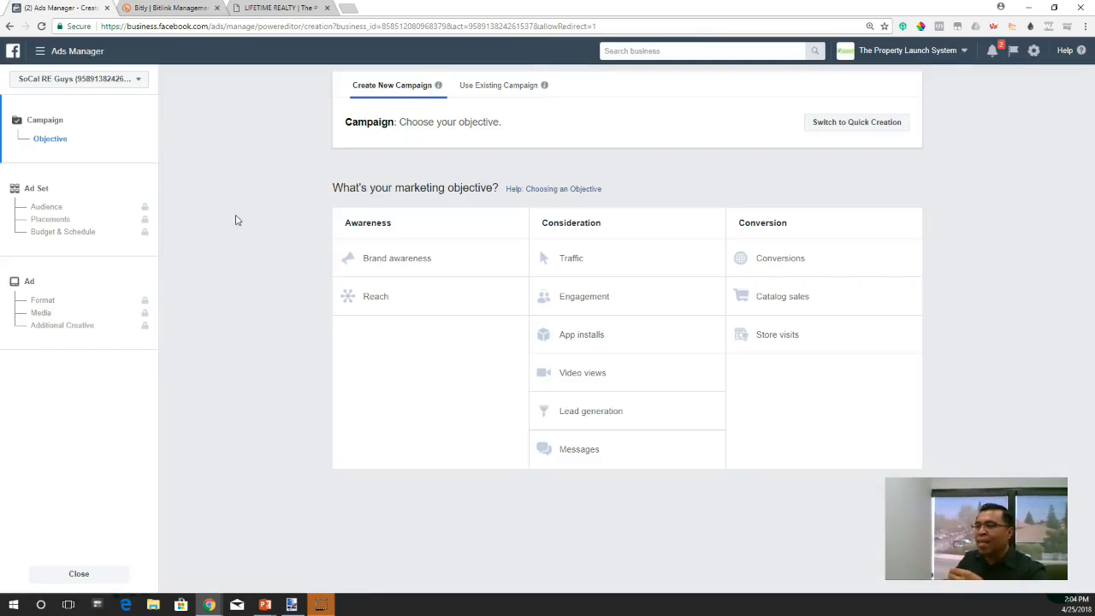
pyautogui.click(601, 420)
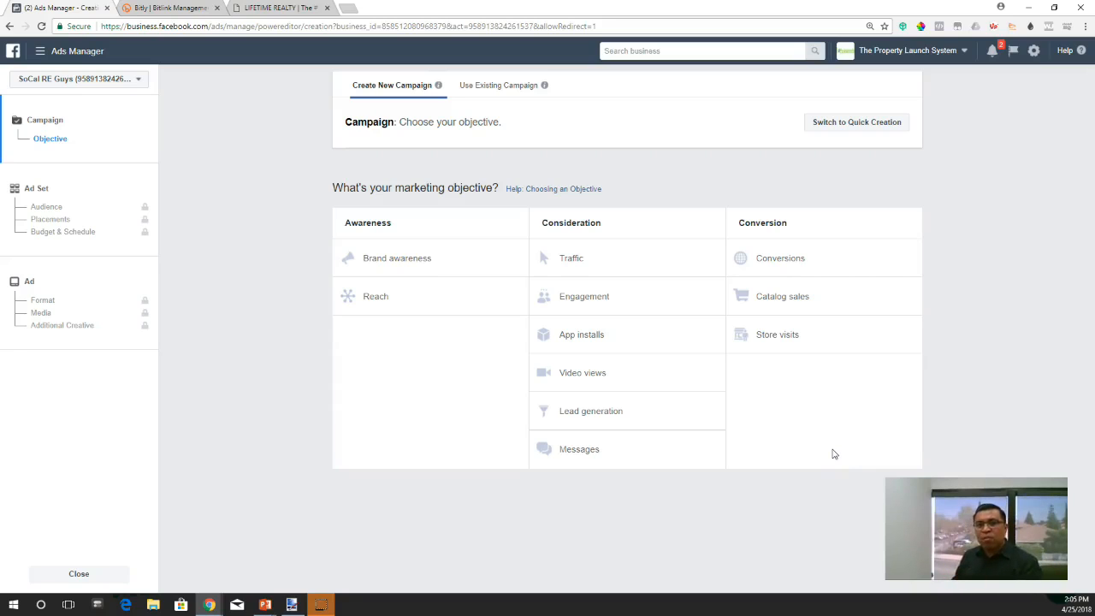
pyautogui.click(605, 411)
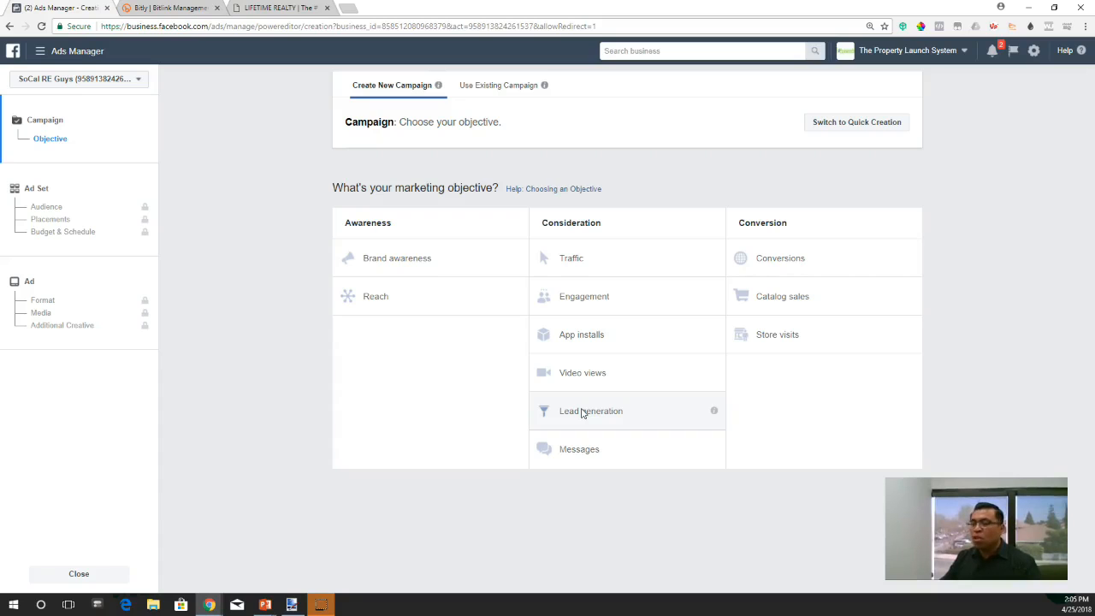
pyautogui.click(589, 416)
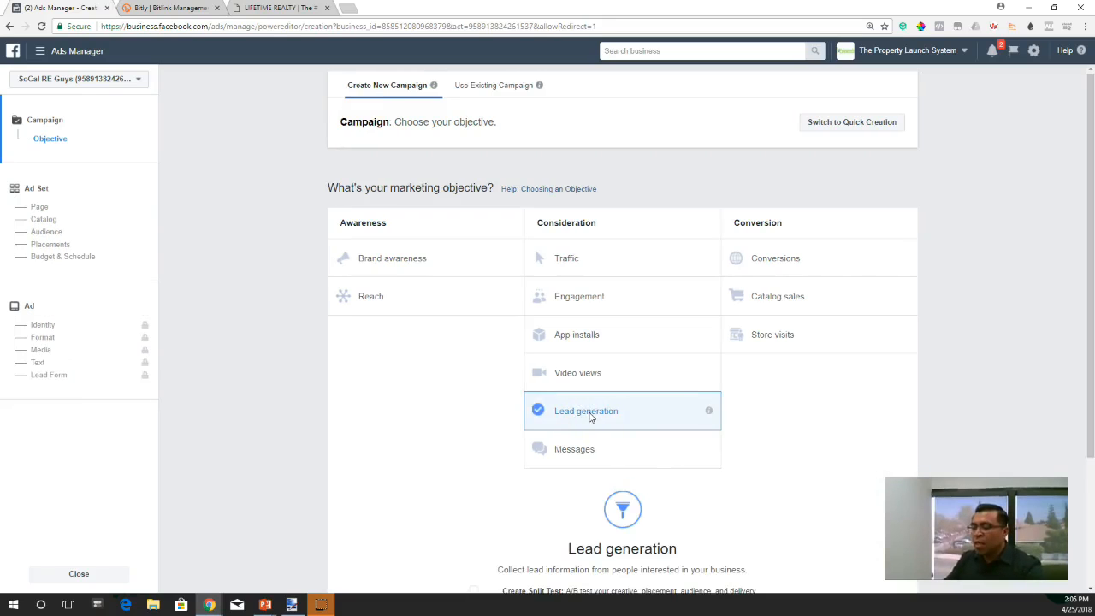
# - Name the campaign "Lead generation - Orange, CA" and continue to the ad set settings
pyautogui.scroll(-2, 656, 479)
pyautogui.moveTo(586, 465)
pyautogui.click(668, 462)
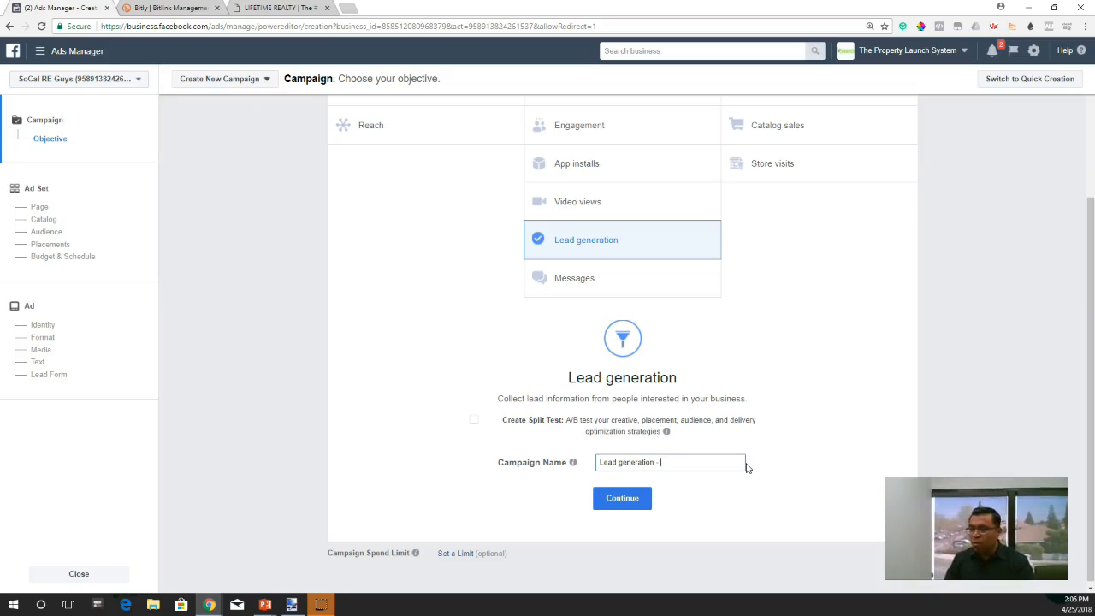
pyautogui.write('Orange, CA')
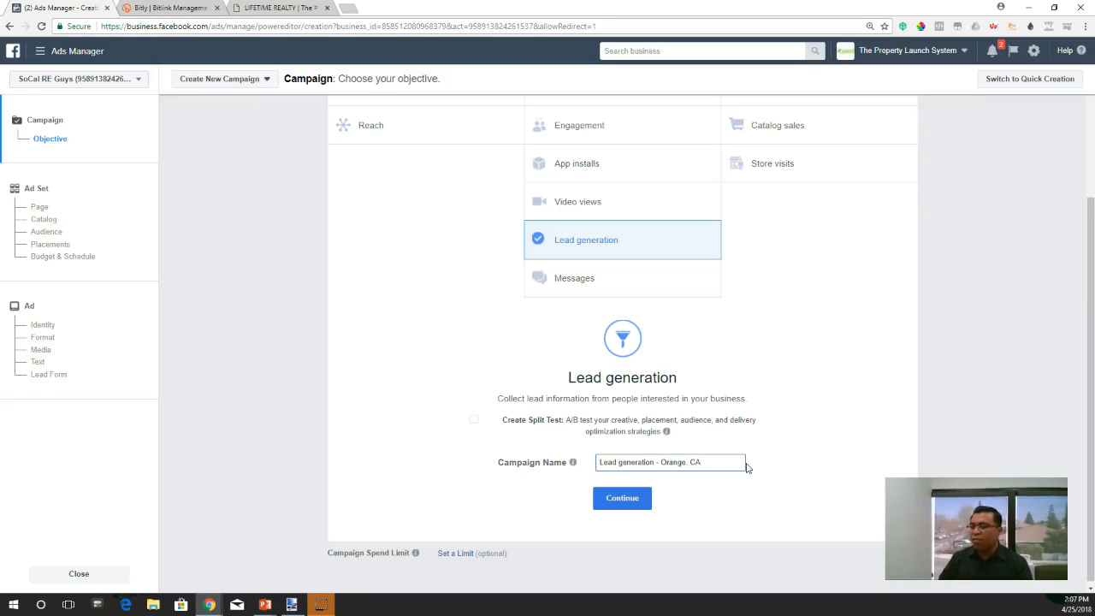
pyautogui.click(619, 499)
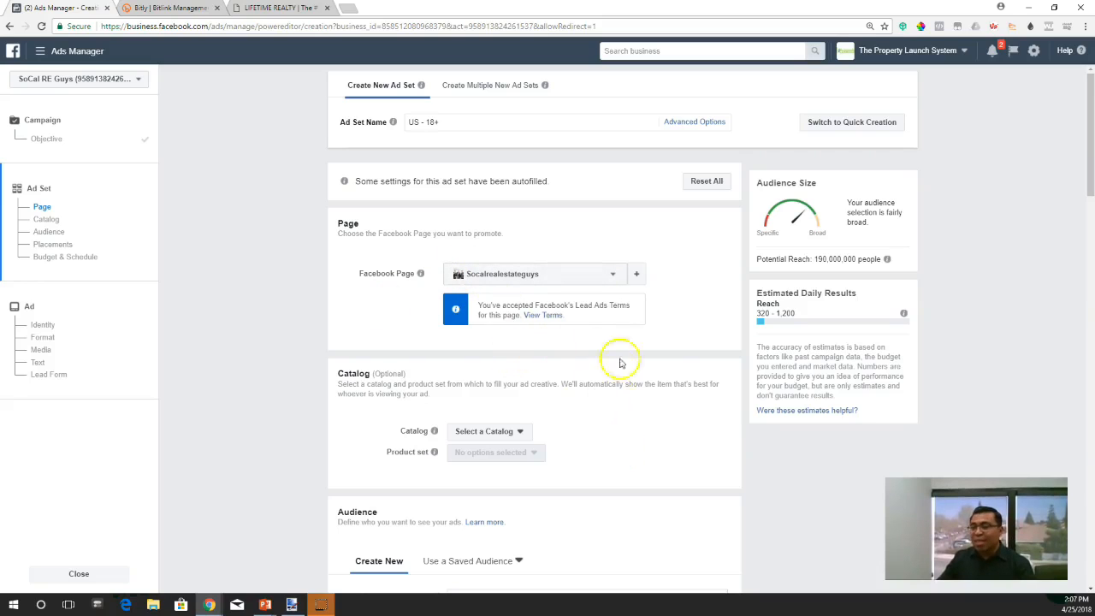
# - Look through the Facebook Pages that can be promoted by the ad set, without changing the selected page
pyautogui.scroll(-2, 596, 369)
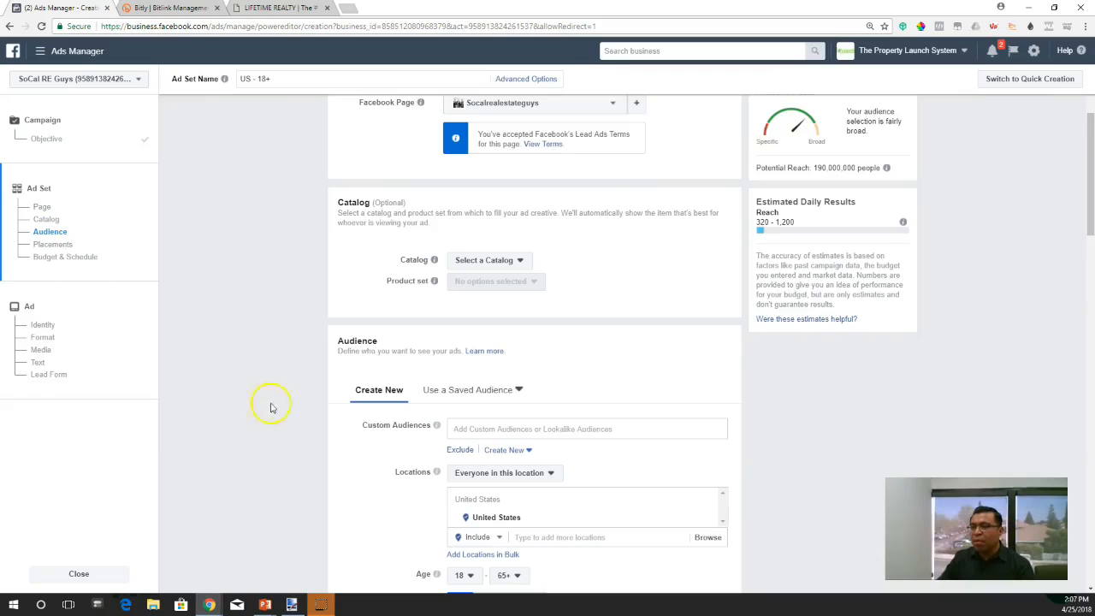
pyautogui.scroll(1, 318, 416)
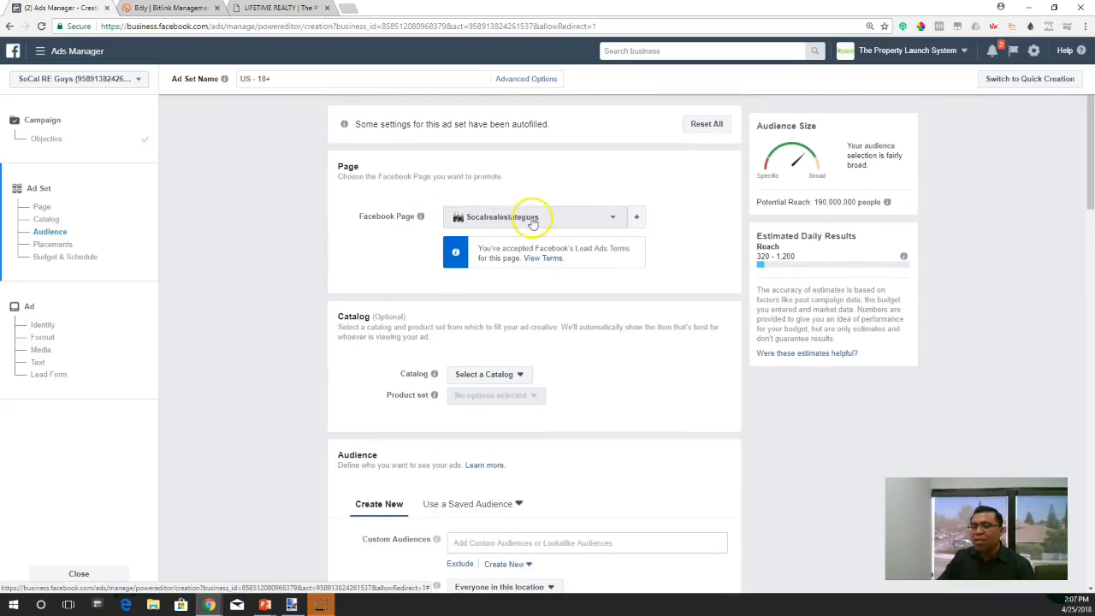
pyautogui.click(615, 225)
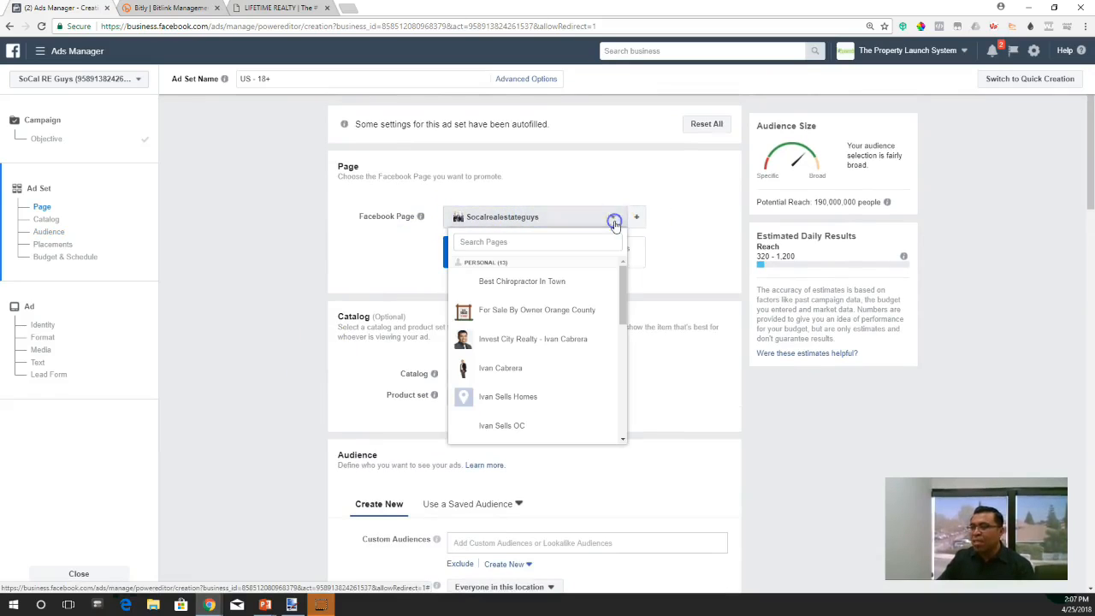
pyautogui.click(670, 232)
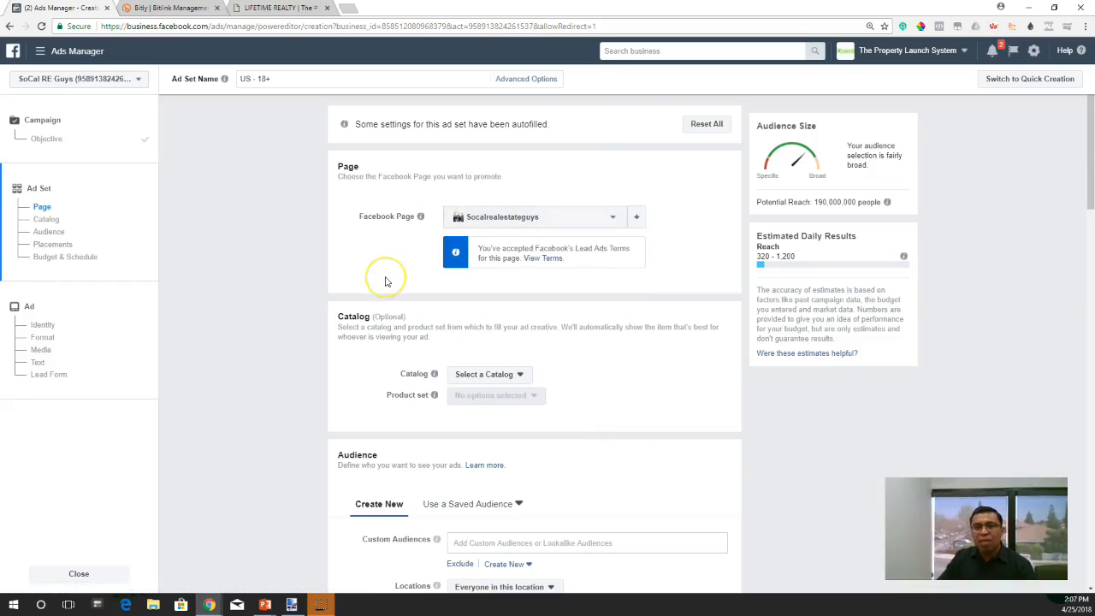
# - Restrict the audience's location targeting to people who live in this location
pyautogui.scroll(-2, 385, 282)
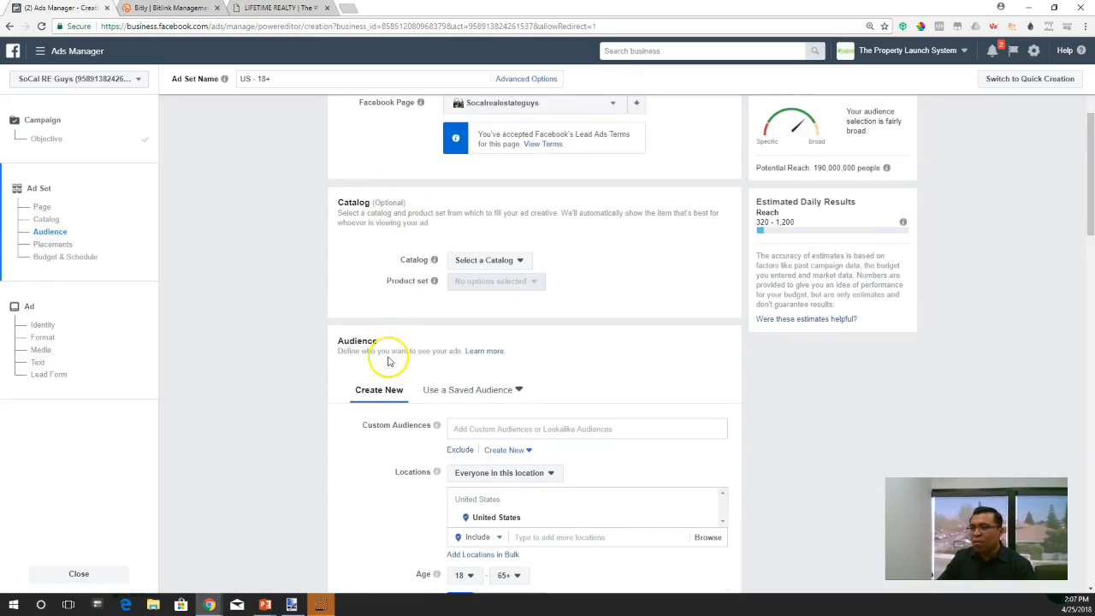
pyautogui.scroll(-1, 389, 334)
pyautogui.scroll(-3, 395, 395)
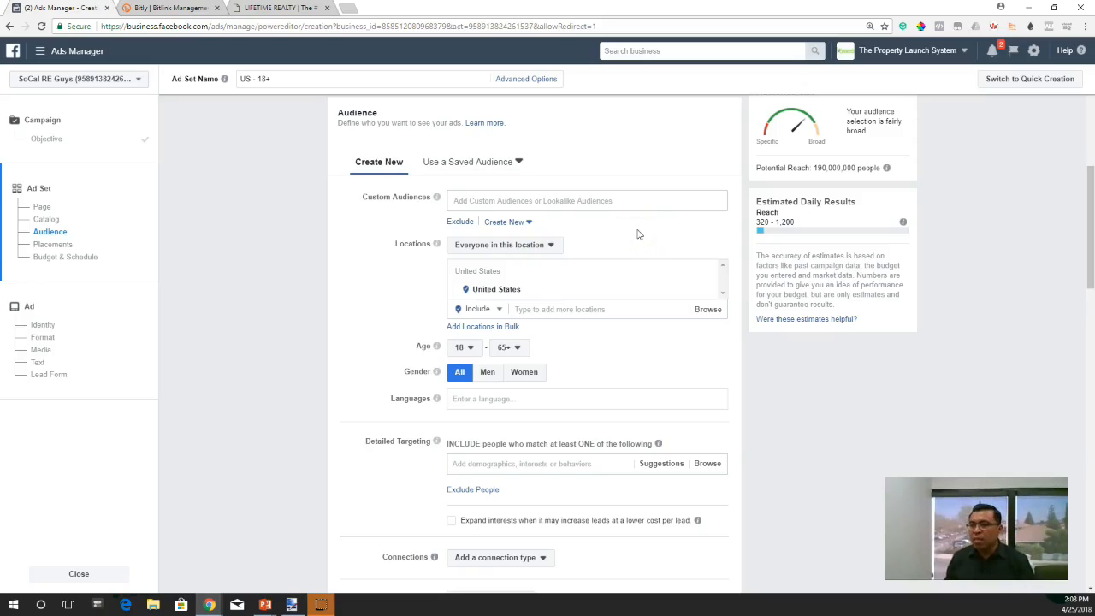
pyautogui.click(554, 244)
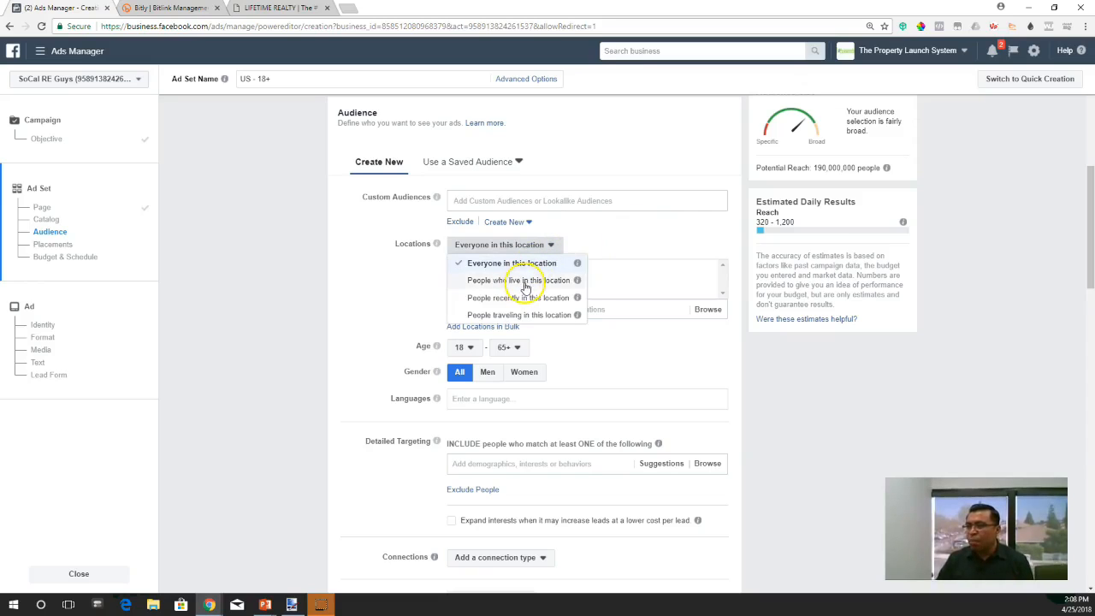
pyautogui.click(523, 280)
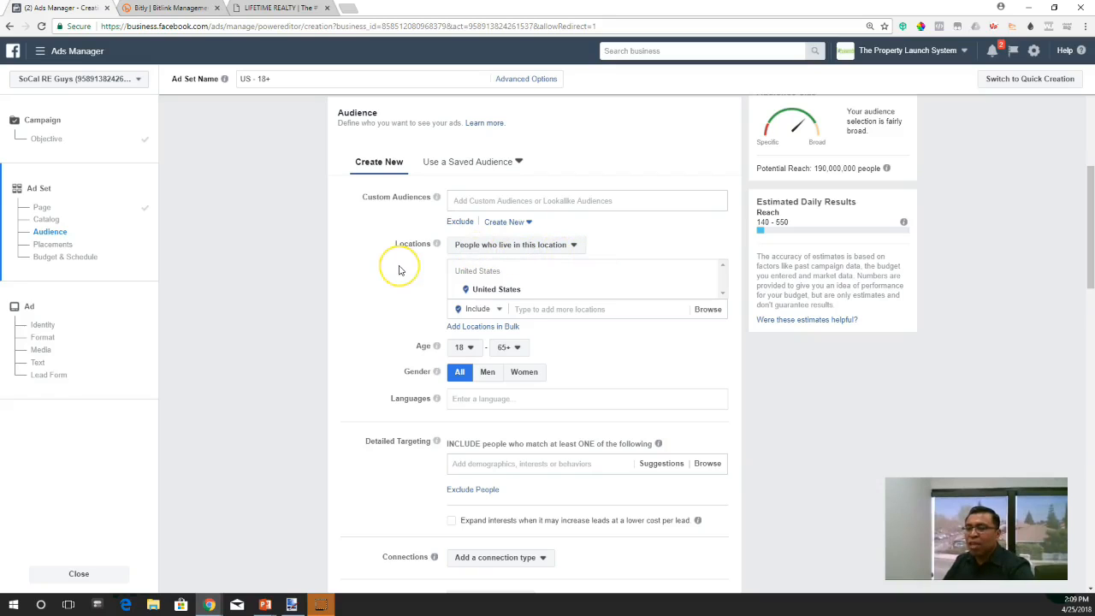
# - Replace the United States with the city of Orange, California as the targeted location
pyautogui.scroll(-1, 399, 271)
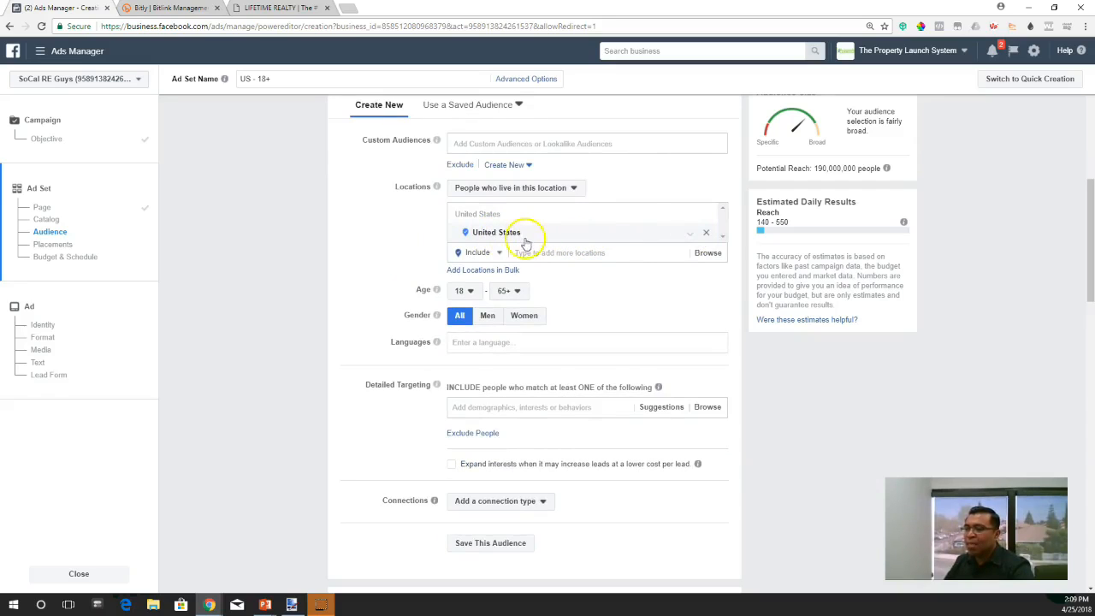
pyautogui.click(708, 234)
pyautogui.click(588, 215)
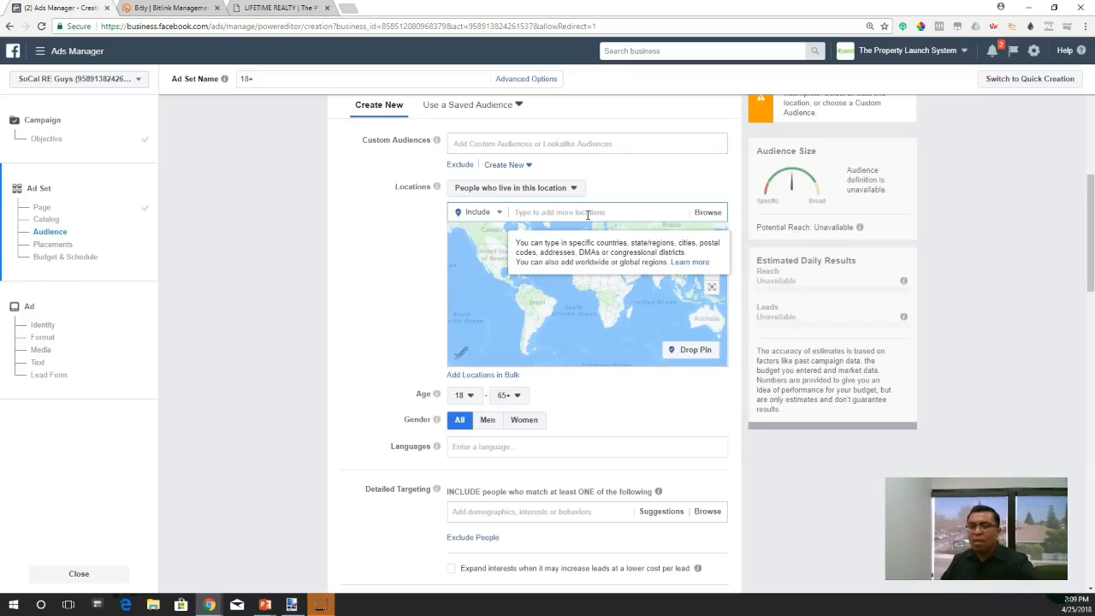
pyautogui.write('Orange')
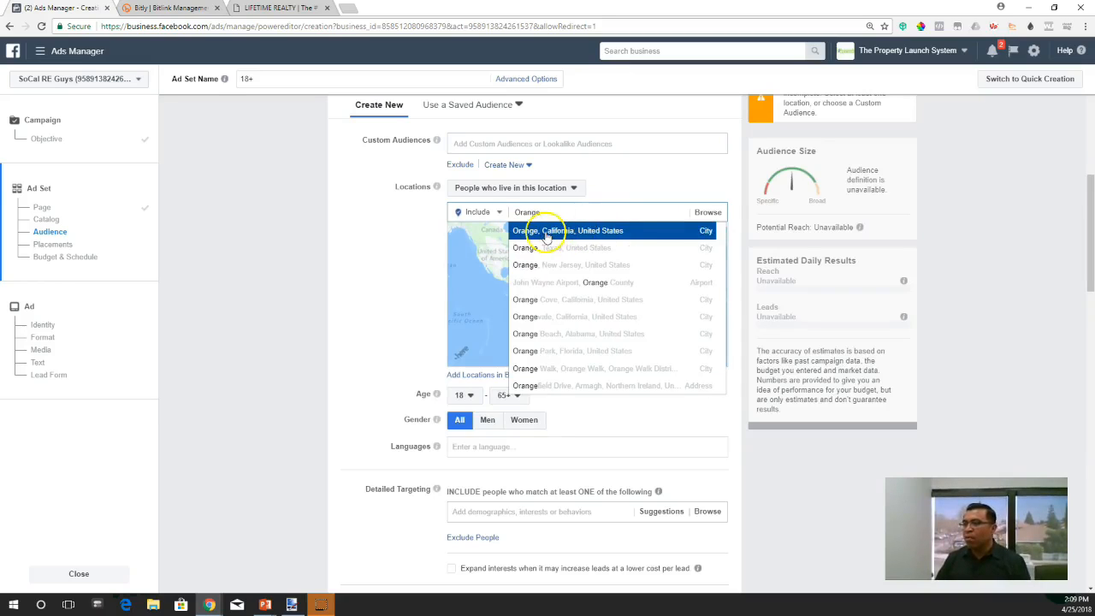
pyautogui.click(585, 234)
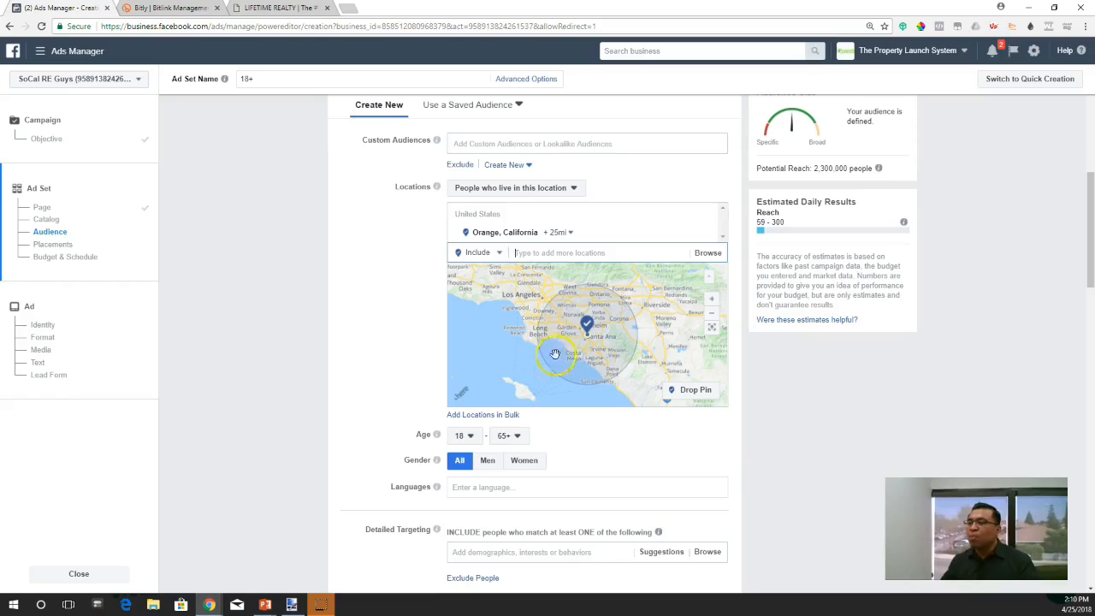
# - Limit the Orange, California targeting to the current city only, without a surrounding radius
pyautogui.click(597, 353)
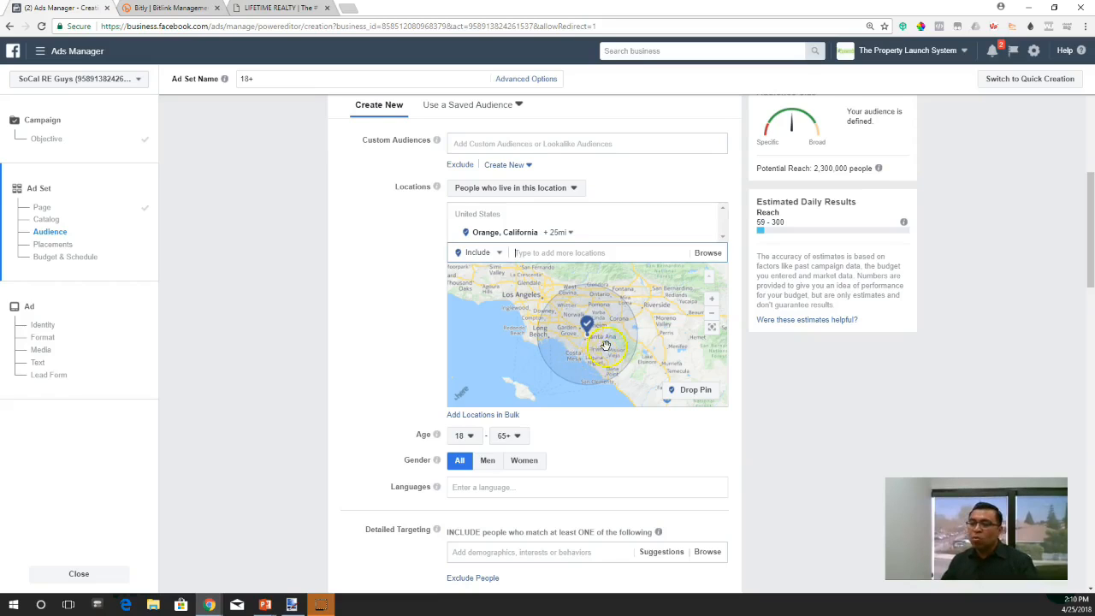
pyautogui.click(635, 376)
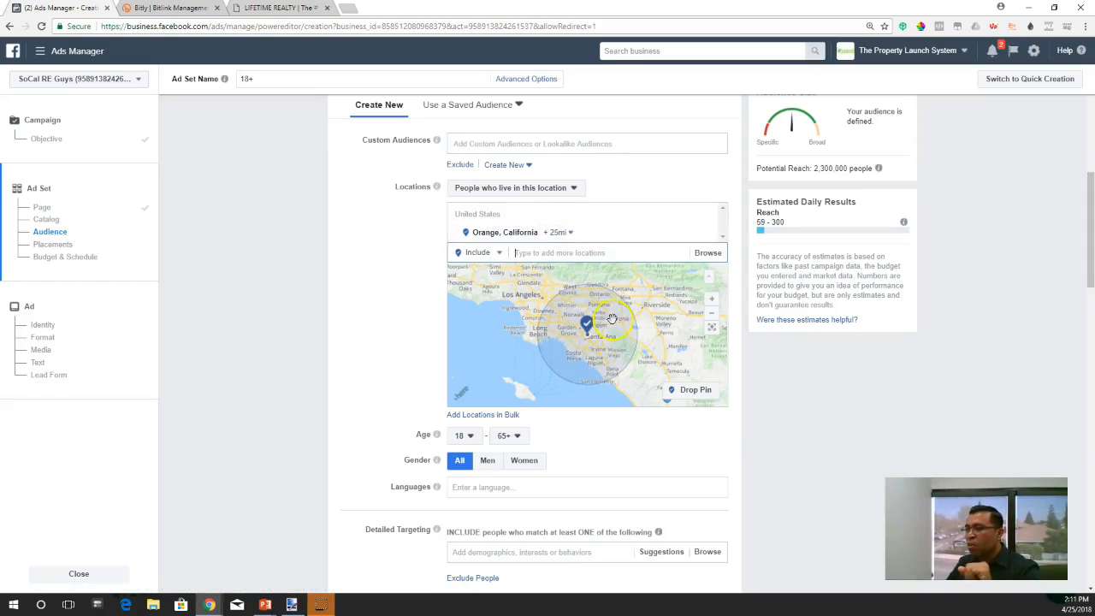
pyautogui.click(557, 238)
pyautogui.click(623, 290)
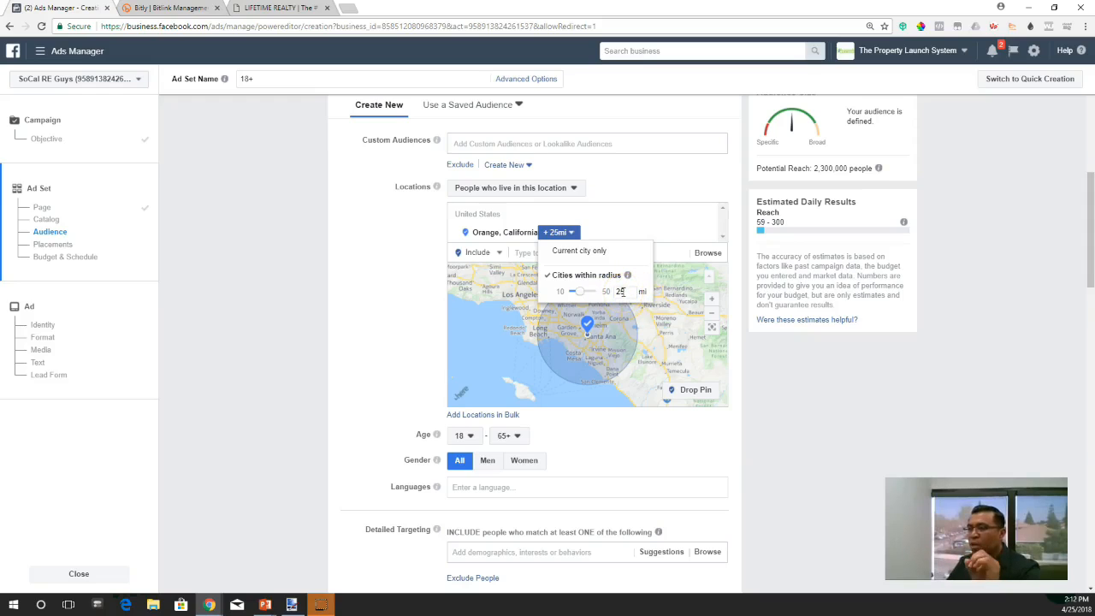
pyautogui.click(570, 252)
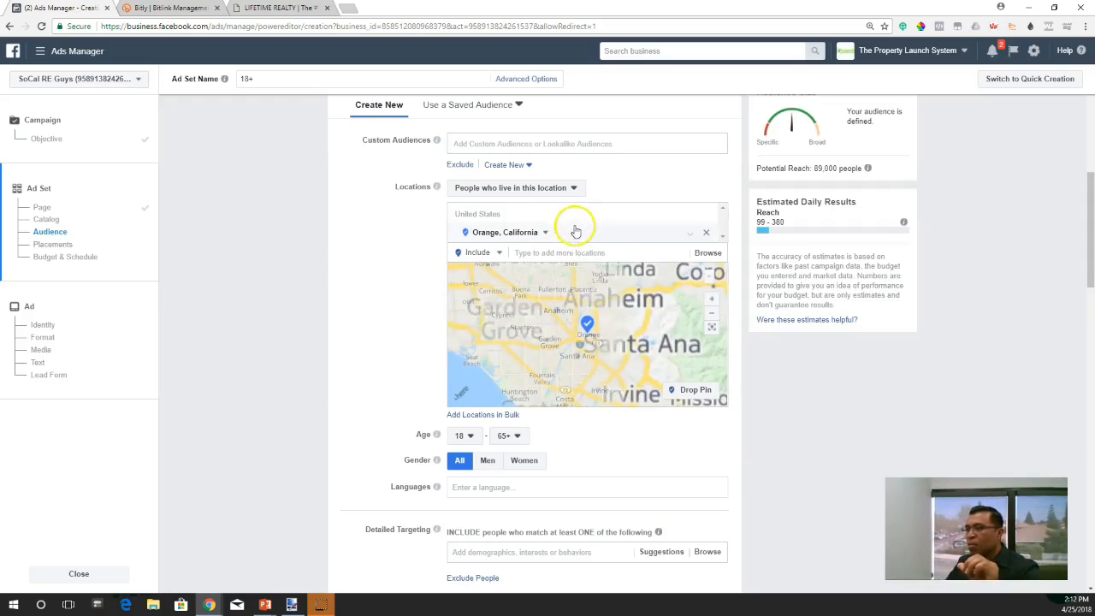
pyautogui.click(545, 234)
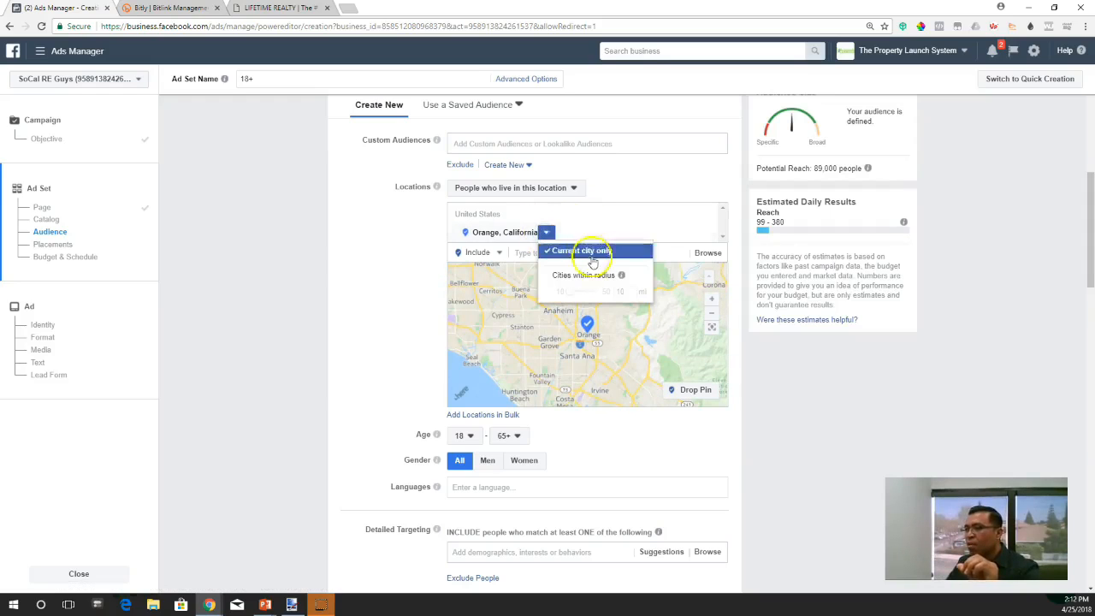
pyautogui.click(581, 249)
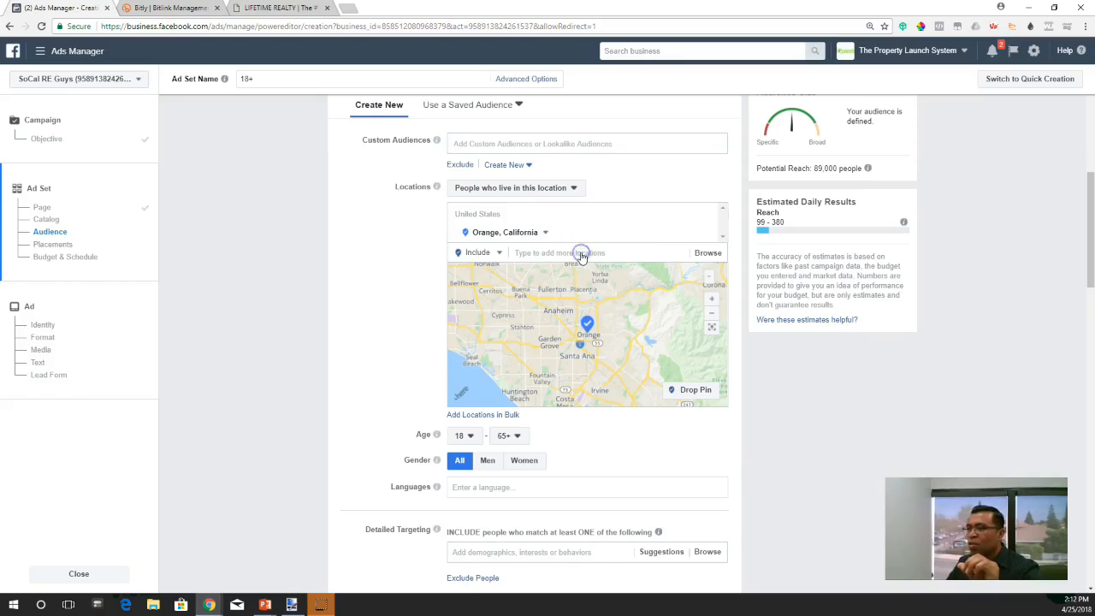
pyautogui.click(618, 332)
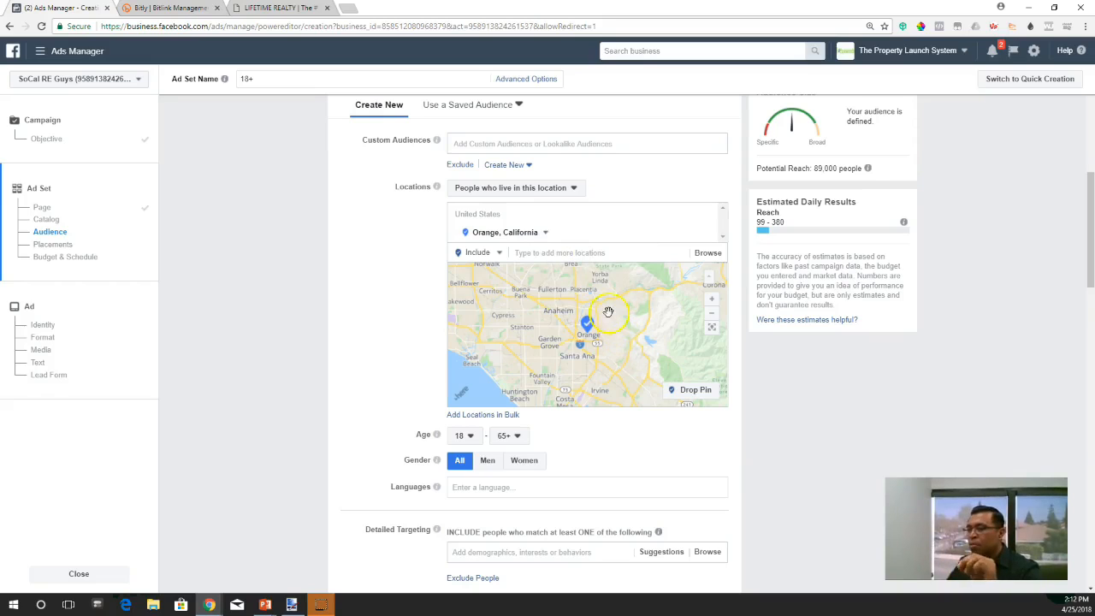
pyautogui.click(538, 192)
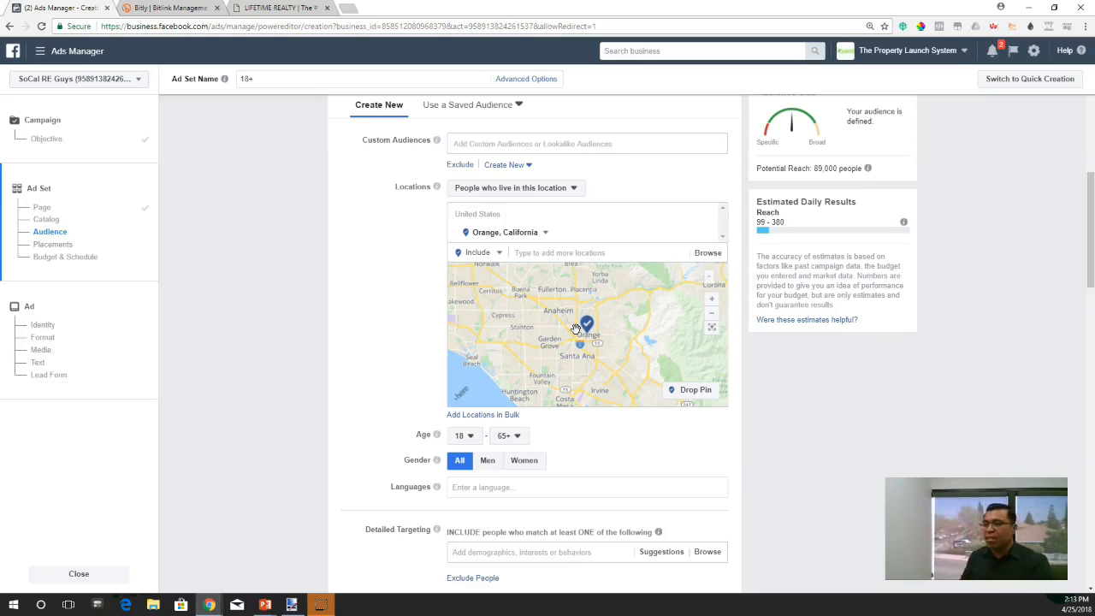
# - Set the audience's age range to 25–64
pyautogui.scroll(-1, 411, 345)
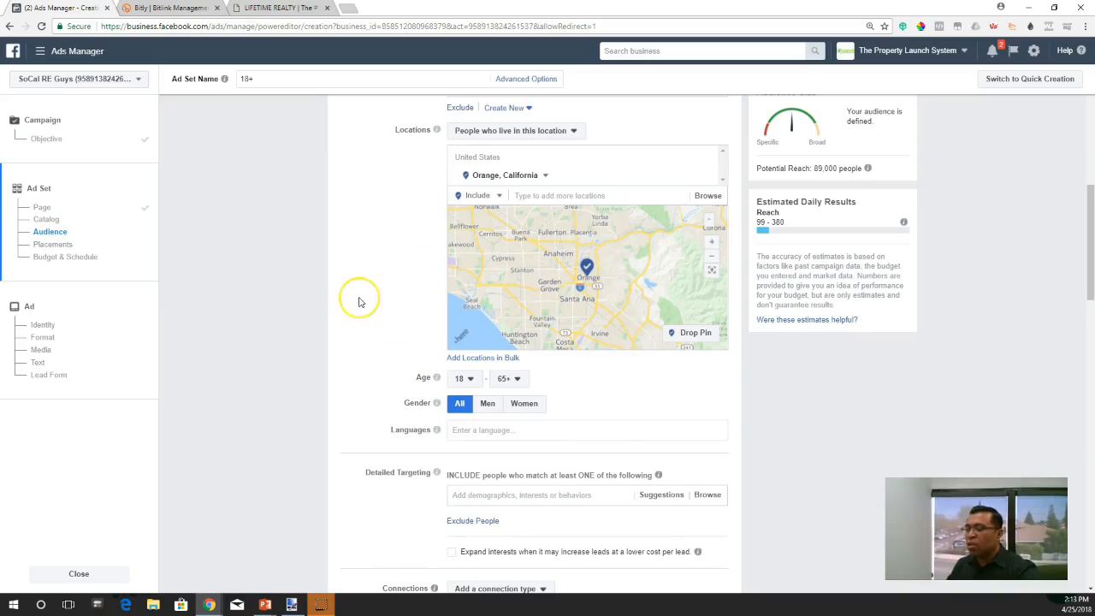
pyautogui.scroll(-1, 359, 301)
pyautogui.scroll(-1, 359, 301)
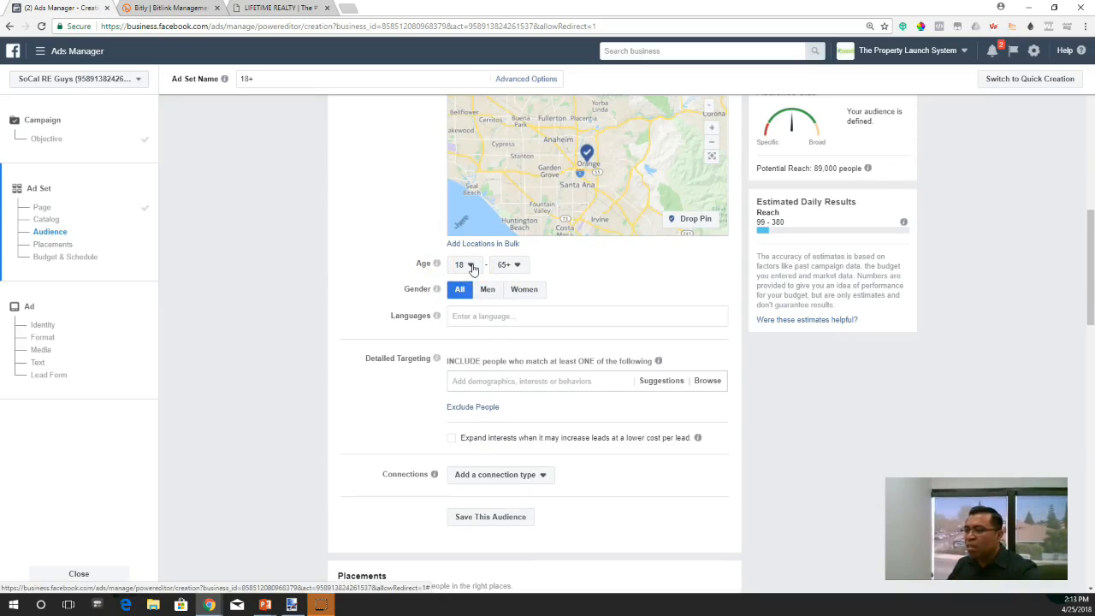
pyautogui.click(473, 268)
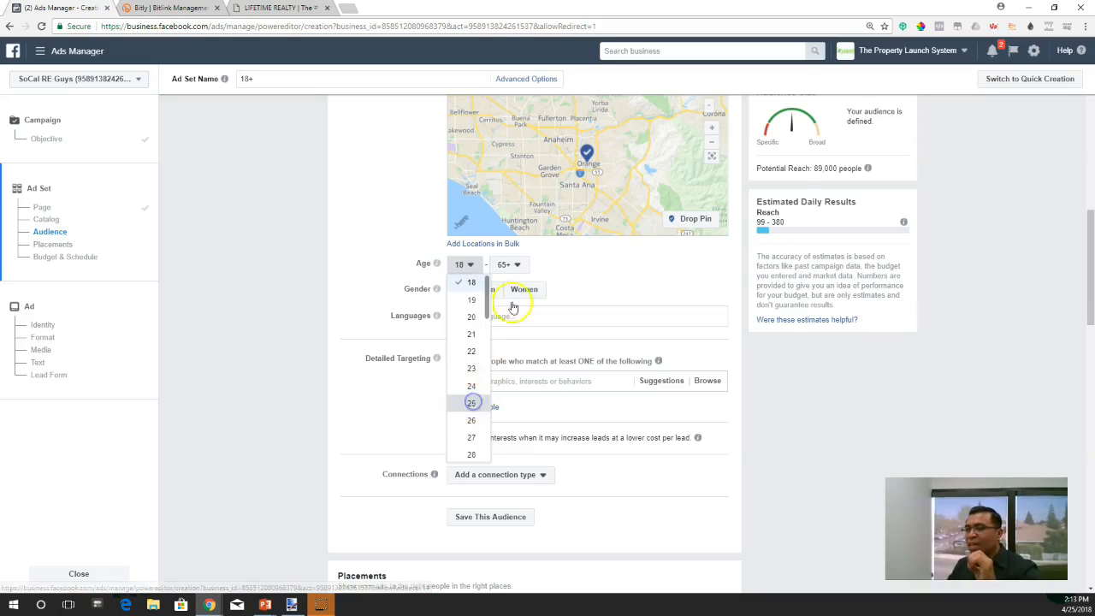
pyautogui.click(513, 265)
pyautogui.click(510, 437)
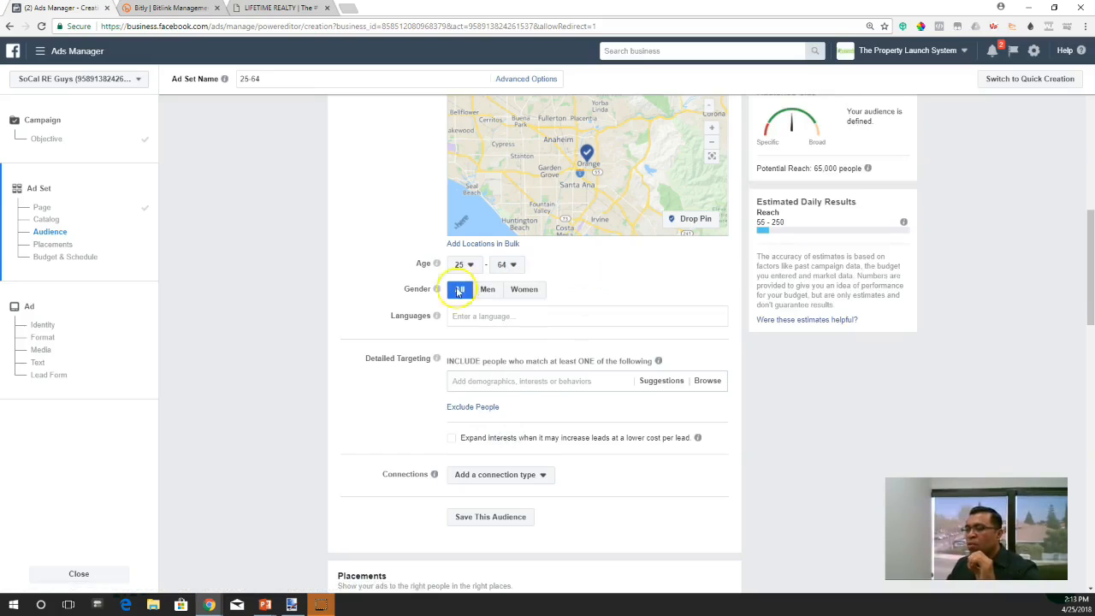
# - Add the Renters home-ownership demographic to the audience's detailed targeting and remove it again
pyautogui.scroll(2, 399, 313)
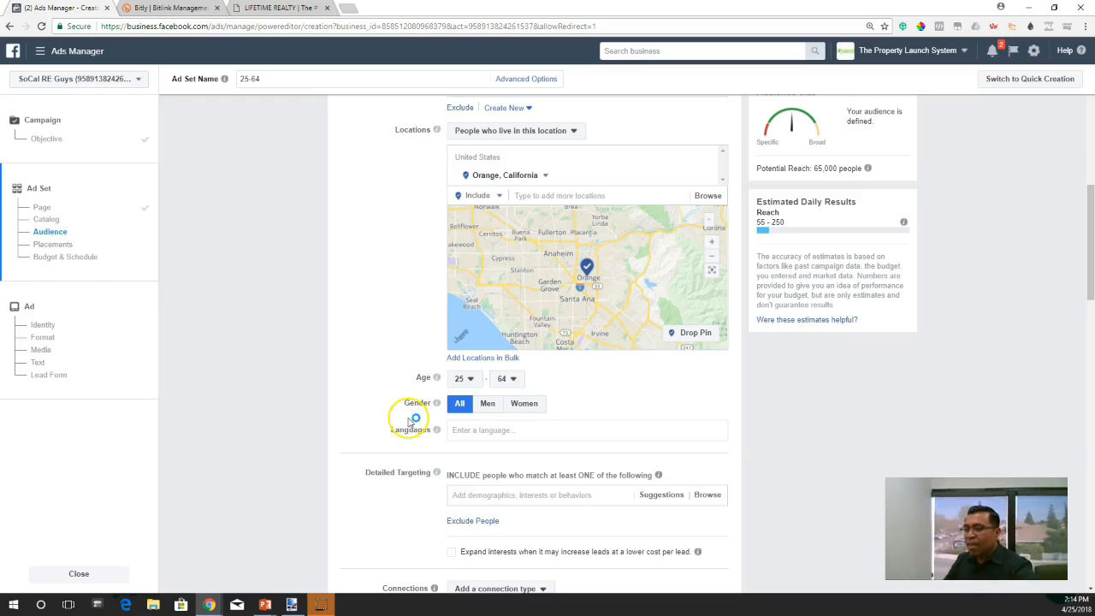
pyautogui.scroll(-2, 408, 398)
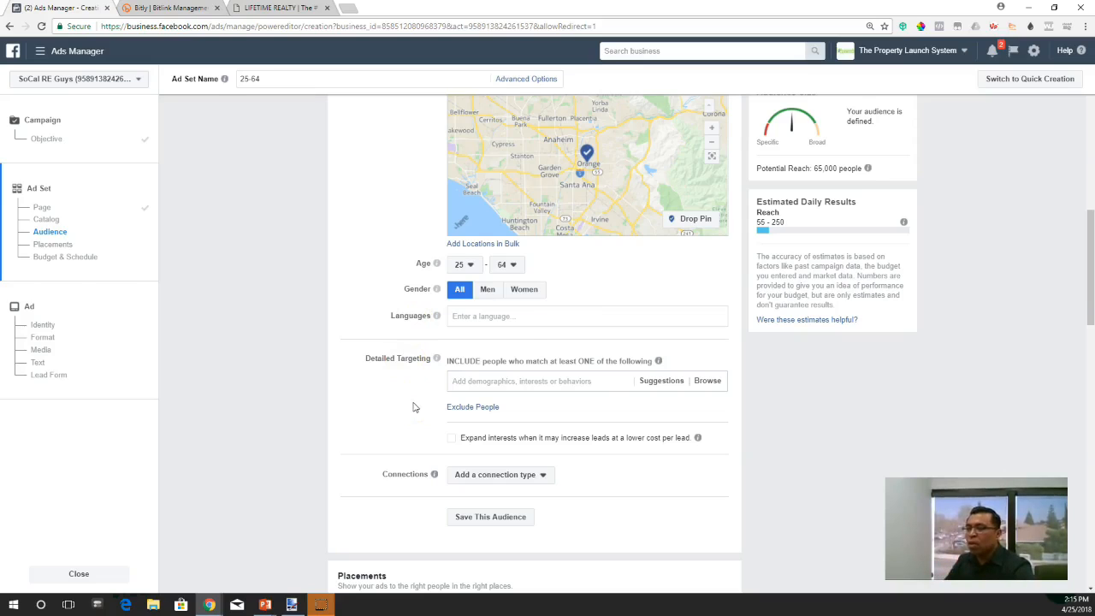
pyautogui.scroll(-1, 413, 407)
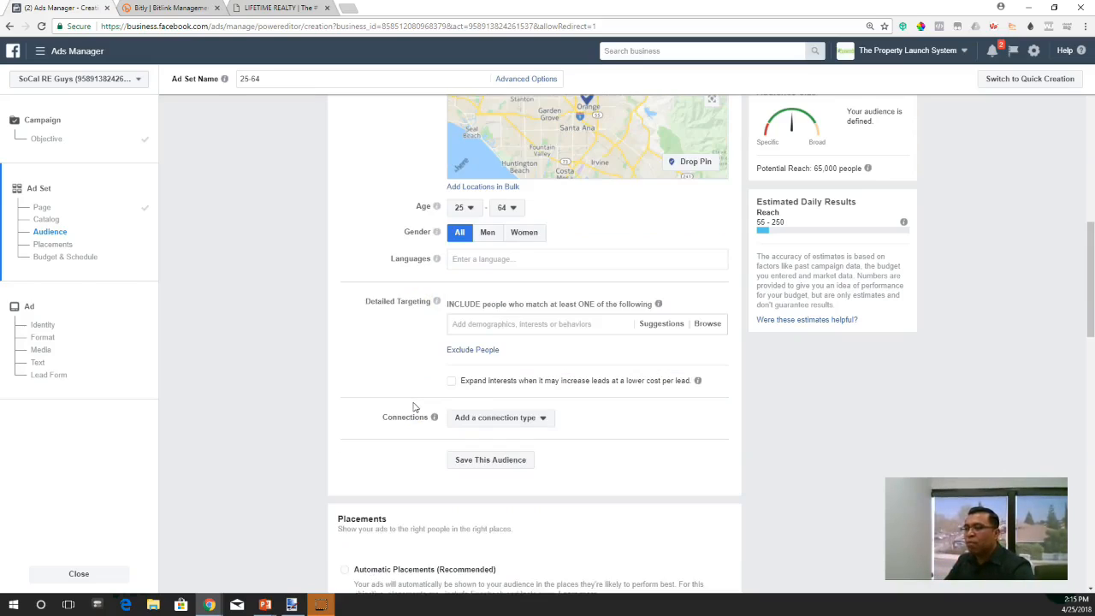
pyautogui.scroll(-1, 414, 407)
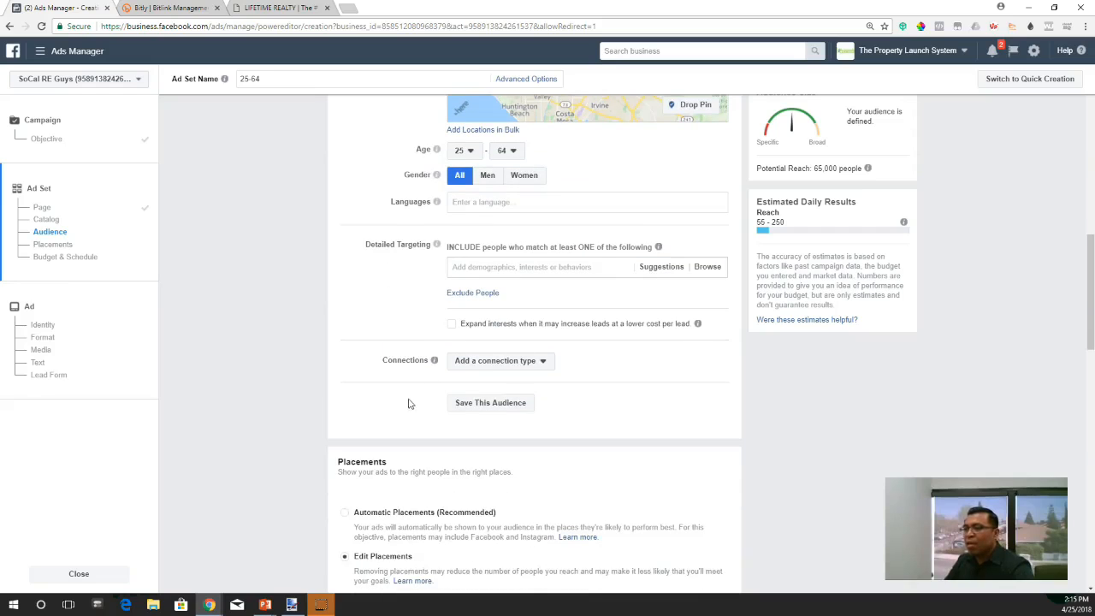
pyautogui.scroll(-1, 399, 306)
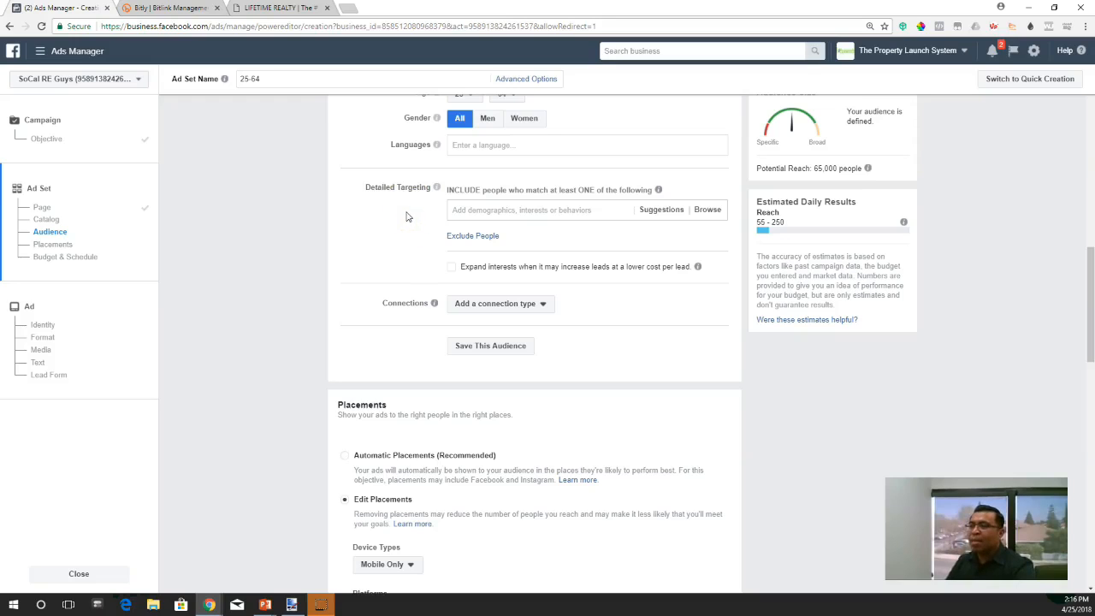
pyautogui.click(500, 210)
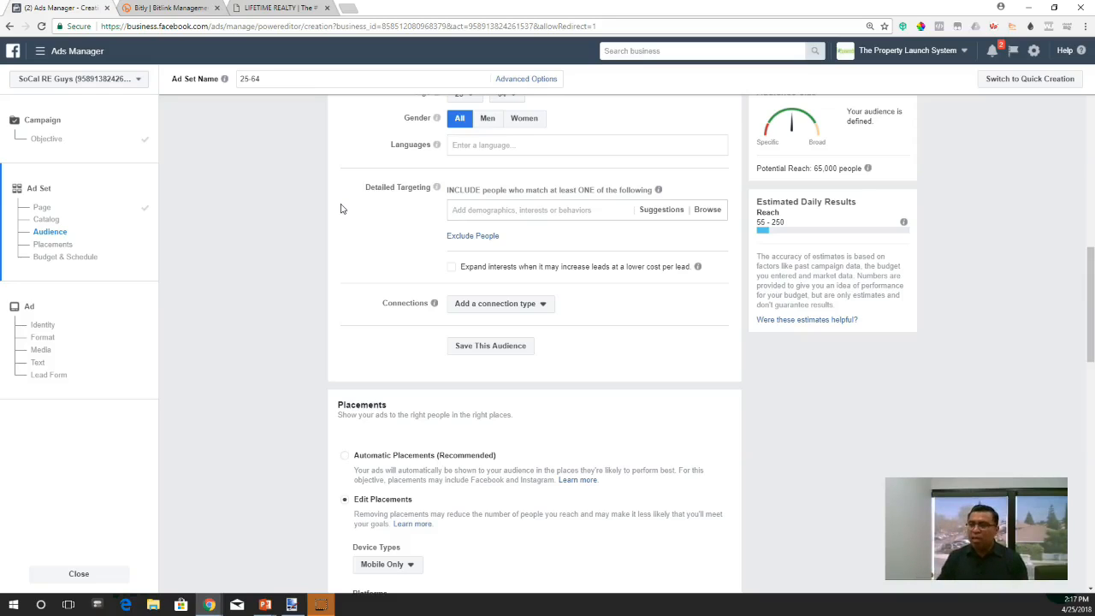
pyautogui.write('renters')
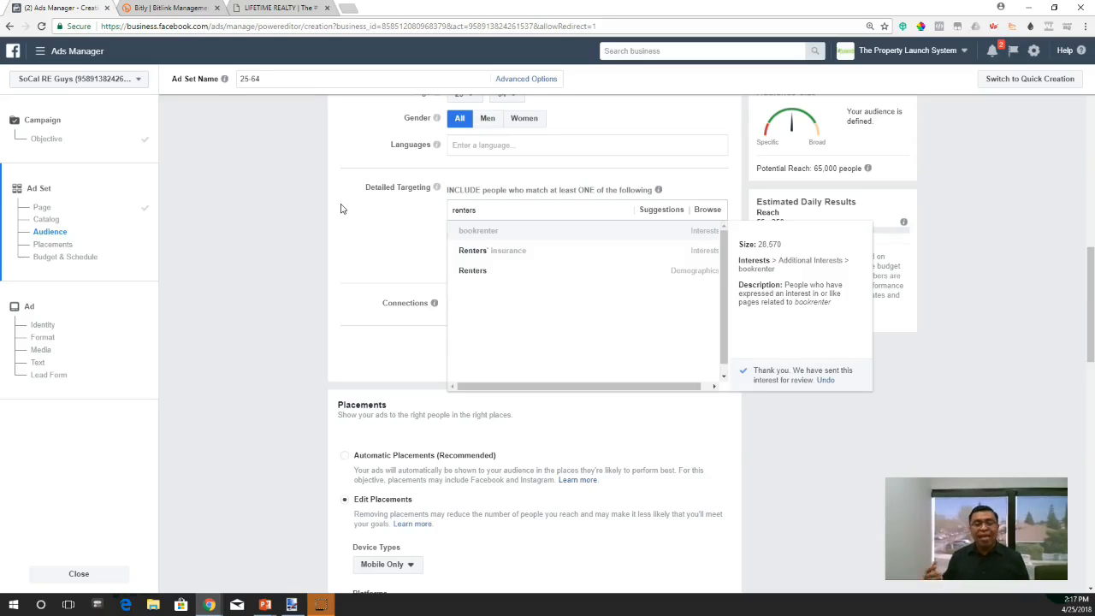
pyautogui.click(489, 272)
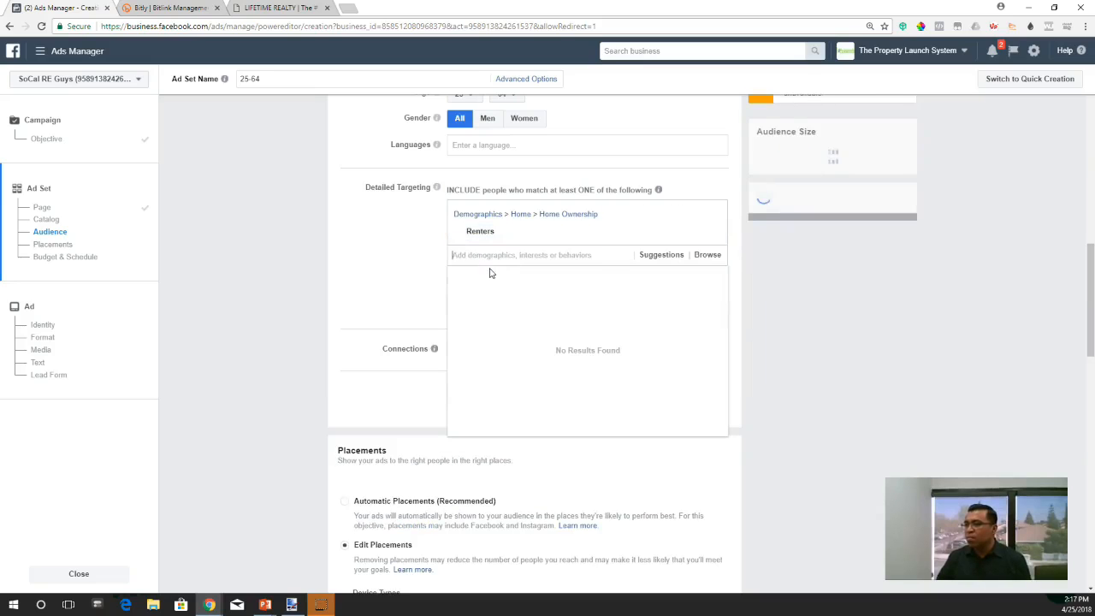
pyautogui.click(399, 234)
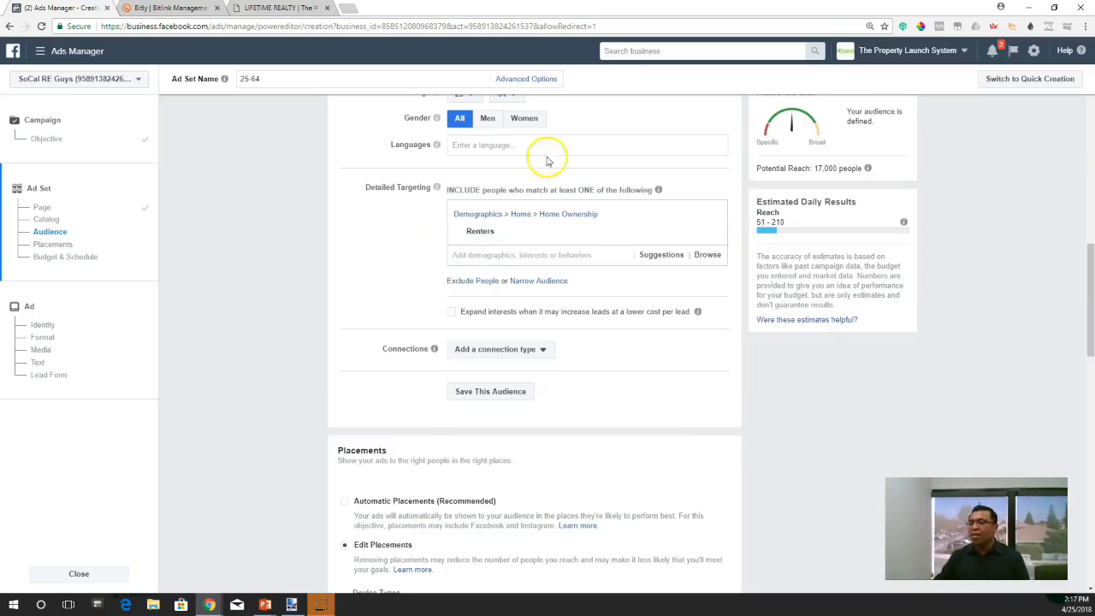
pyautogui.click(711, 233)
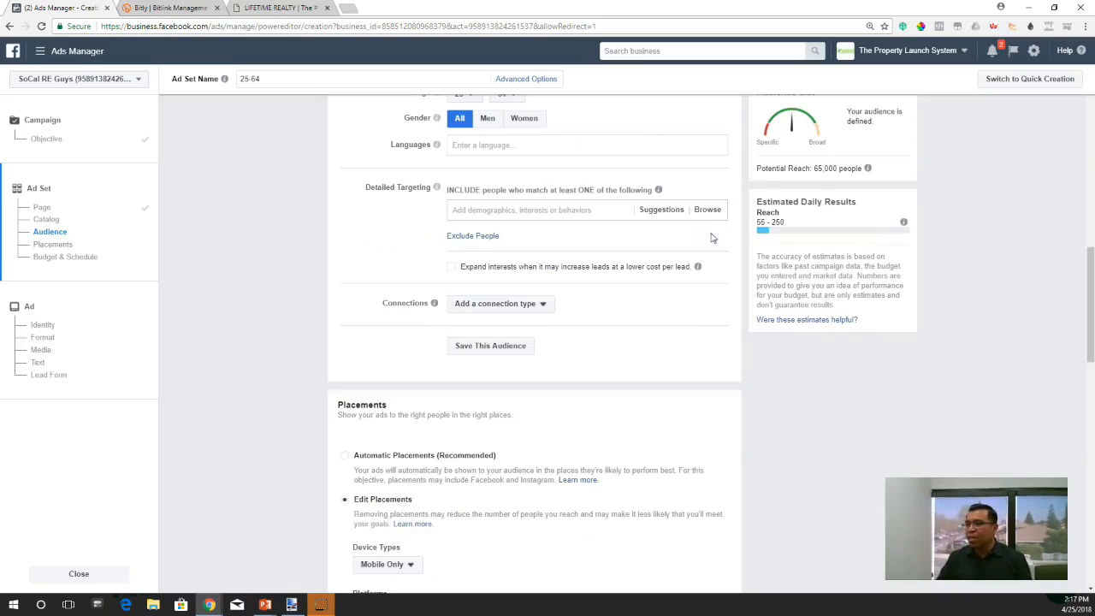
# - Review the ad set's page, catalog, location, age, gender and detailed targeting settings
pyautogui.scroll(3, 394, 257)
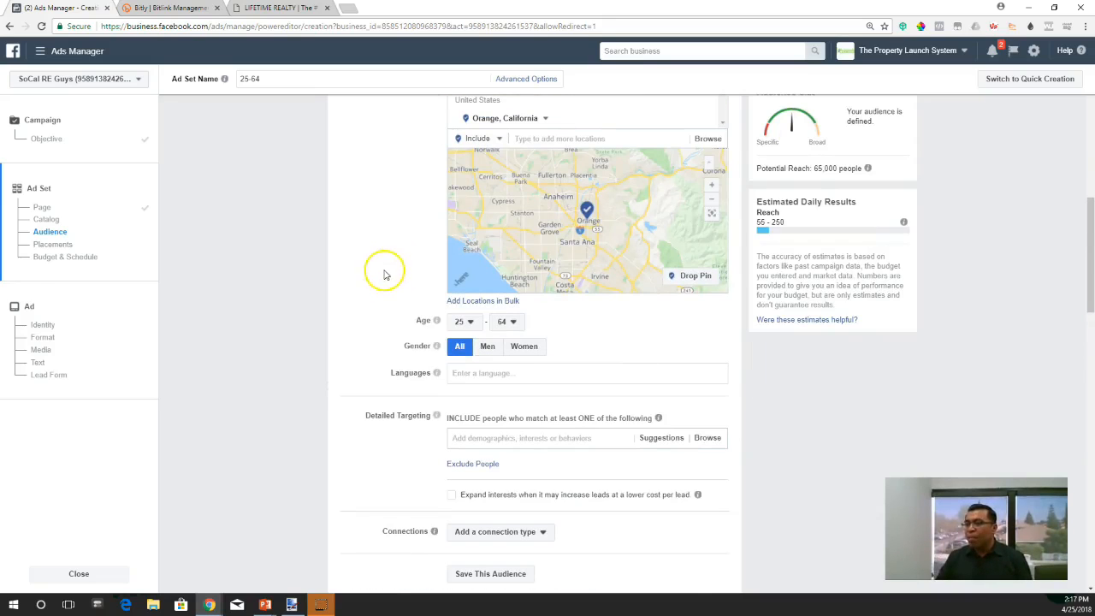
pyautogui.scroll(5, 385, 335)
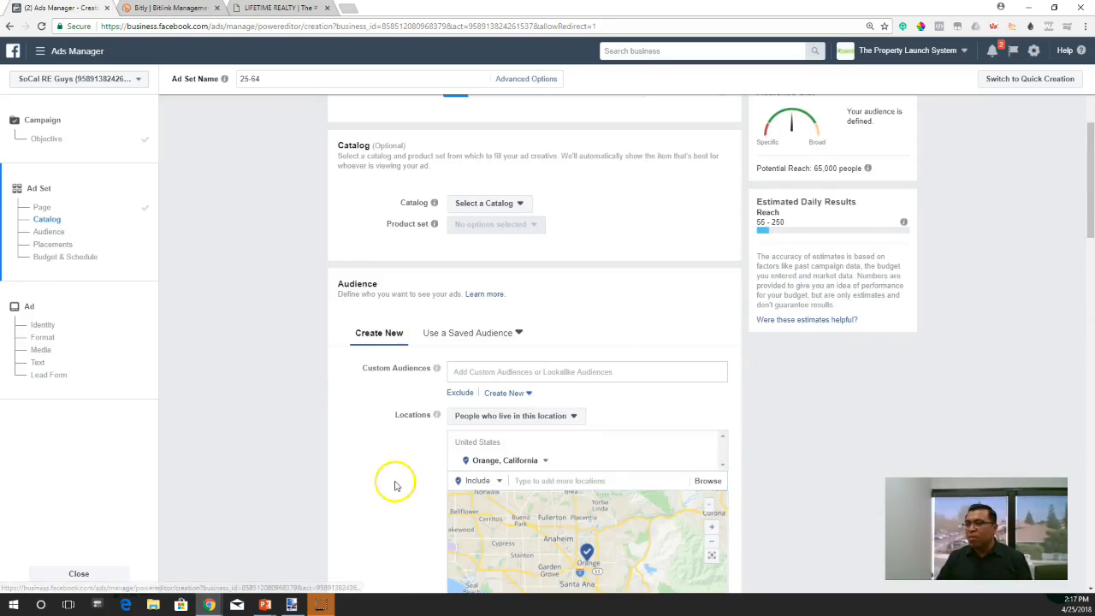
pyautogui.scroll(2, 395, 487)
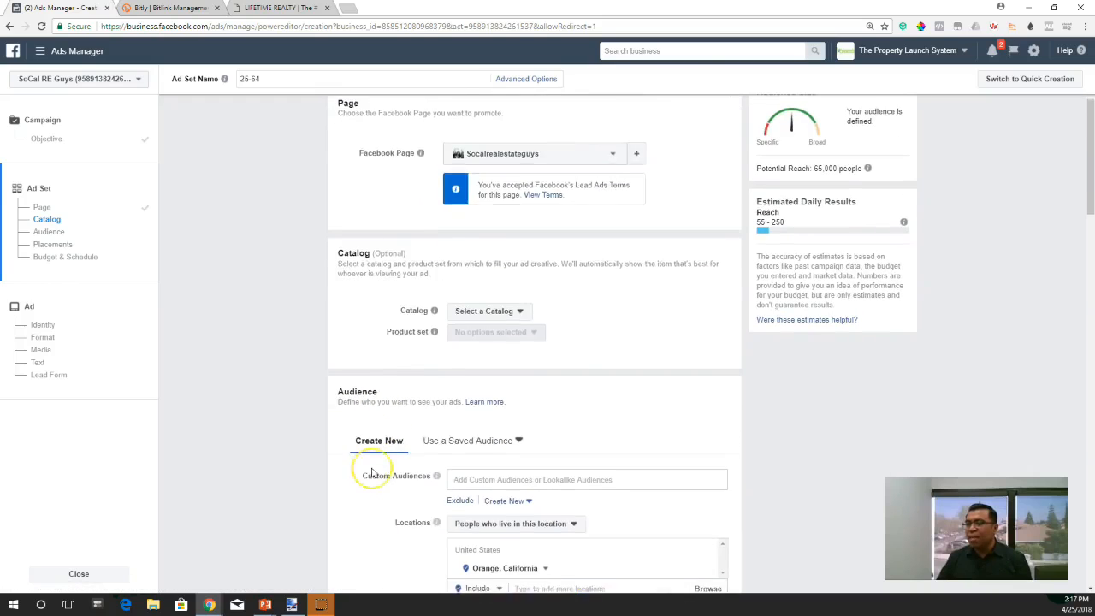
pyautogui.scroll(-3, 372, 473)
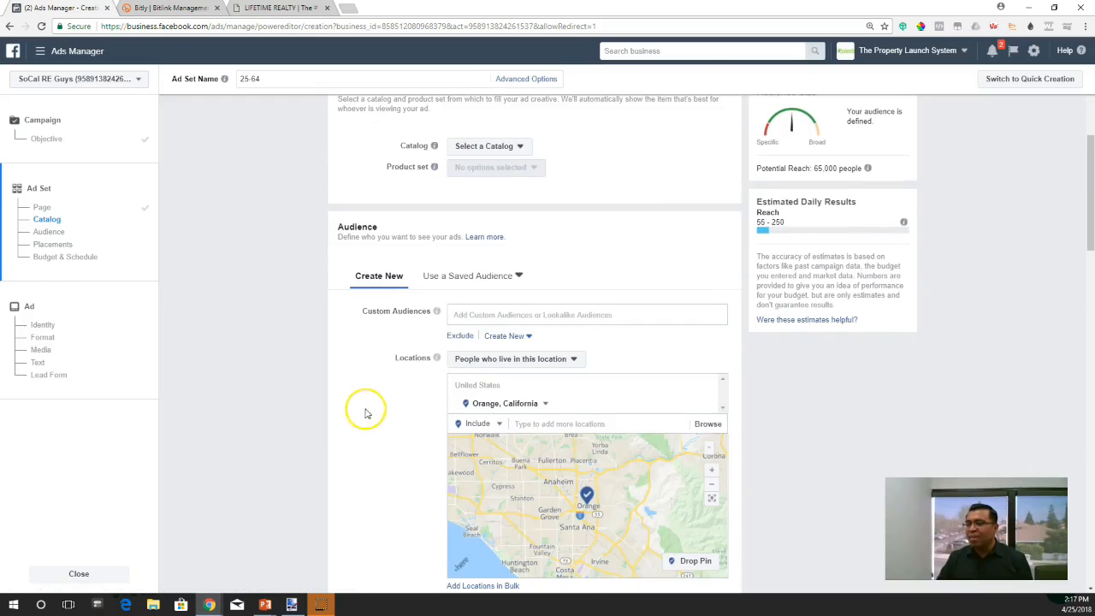
pyautogui.scroll(-1, 365, 409)
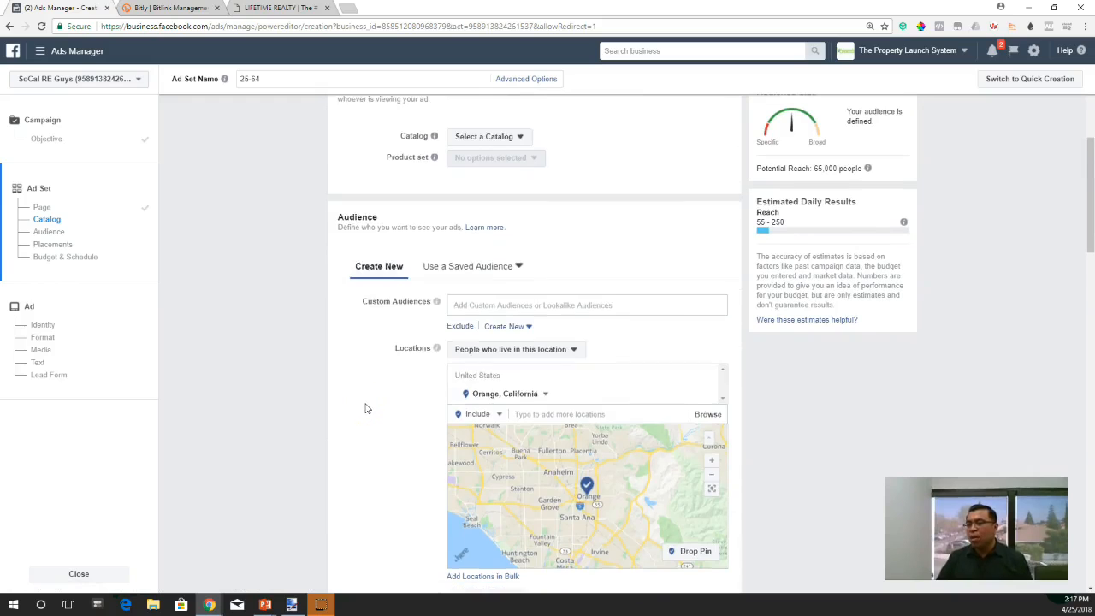
pyautogui.scroll(-2, 365, 409)
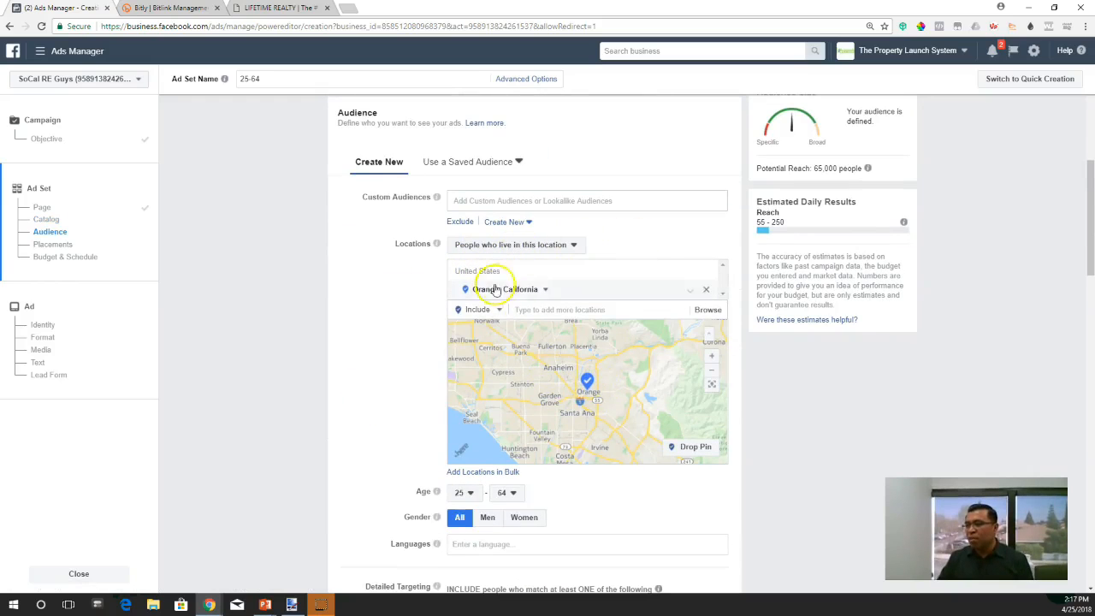
pyautogui.scroll(-2, 382, 324)
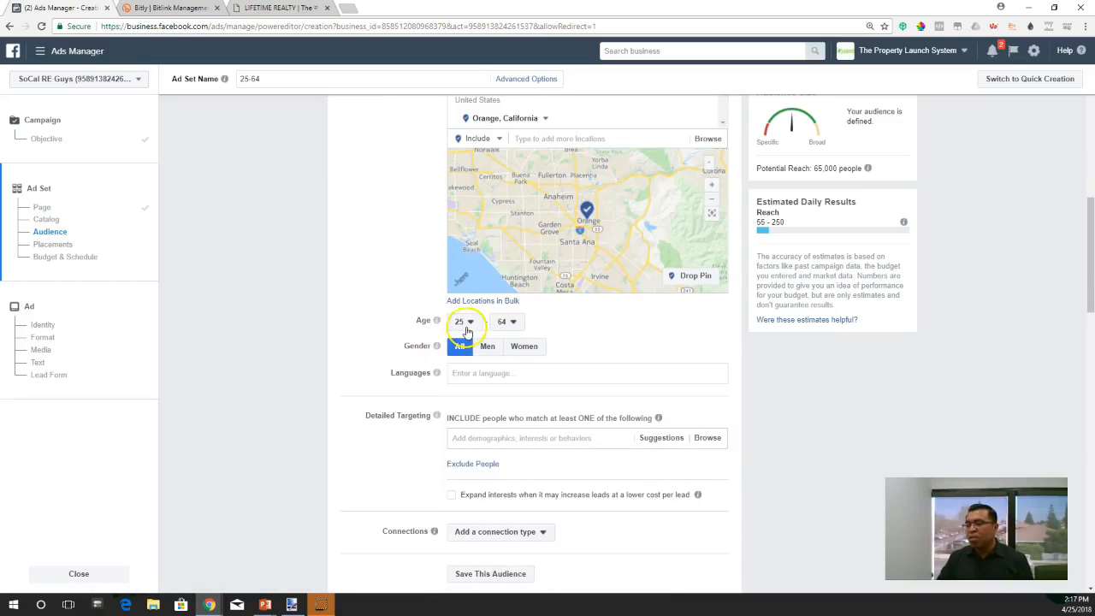
pyautogui.scroll(-1, 402, 352)
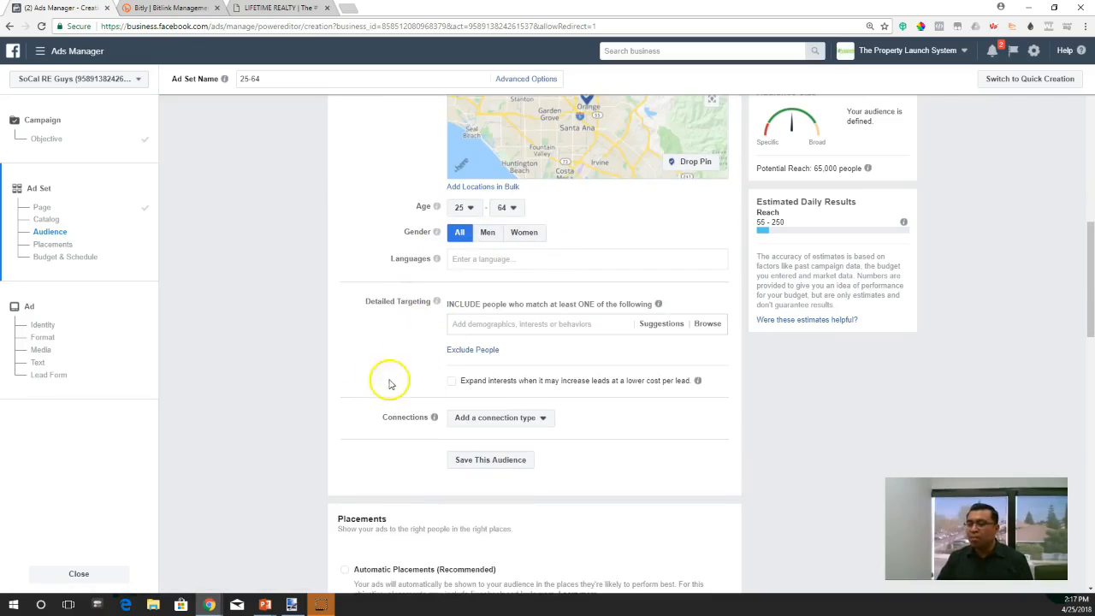
pyautogui.scroll(-1, 371, 362)
pyautogui.scroll(1, 371, 362)
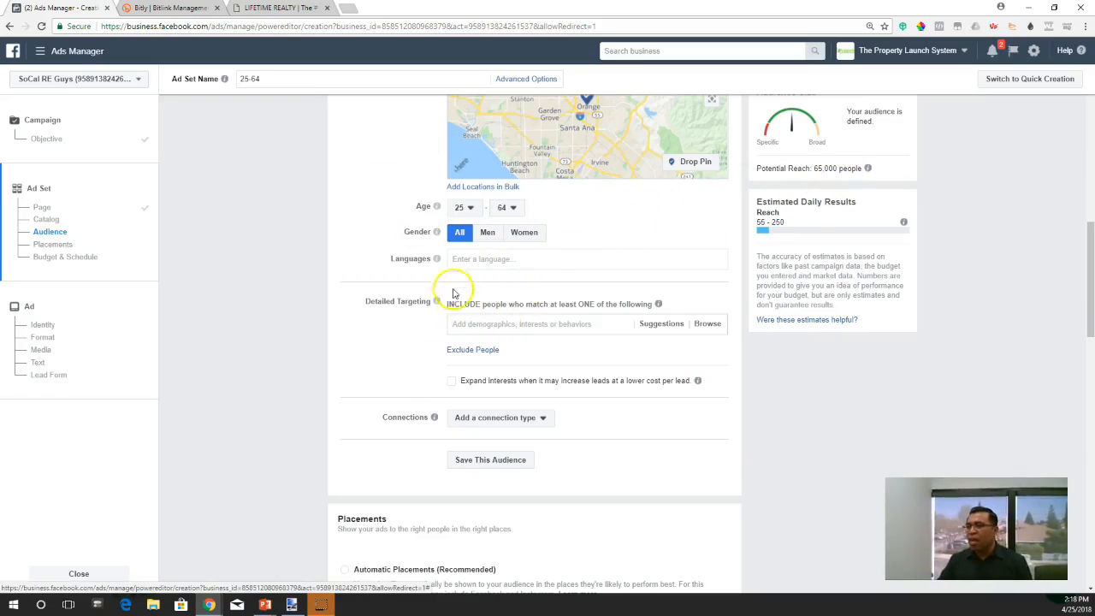
pyautogui.scroll(2, 416, 317)
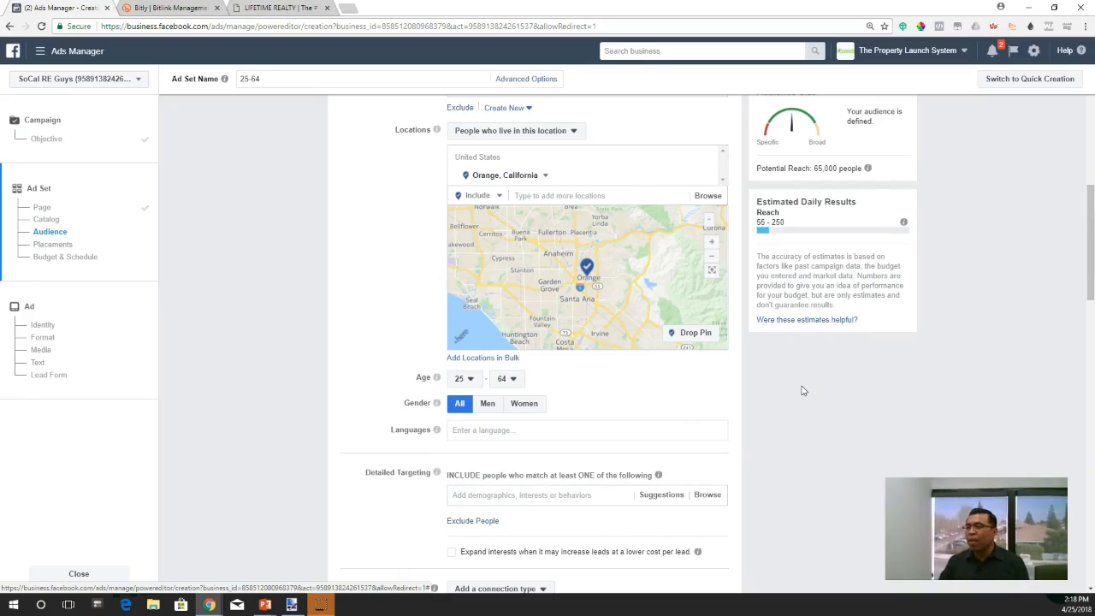
# - Include the Renters demographic under Home Ownership in the audience's detailed targeting
pyautogui.scroll(-2, 801, 390)
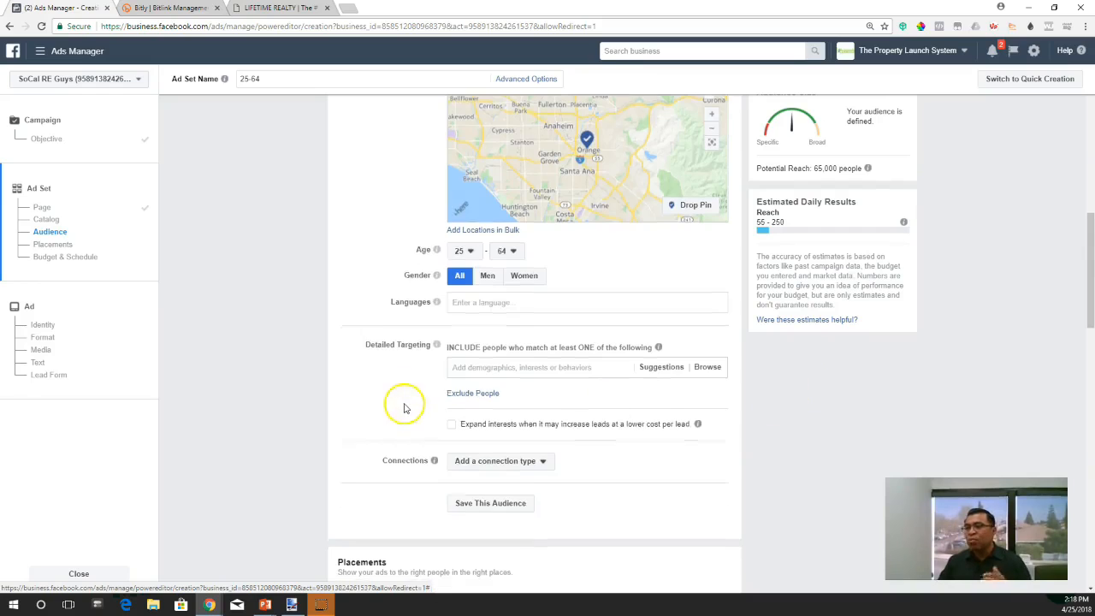
pyautogui.scroll(-2, 403, 403)
pyautogui.click(515, 255)
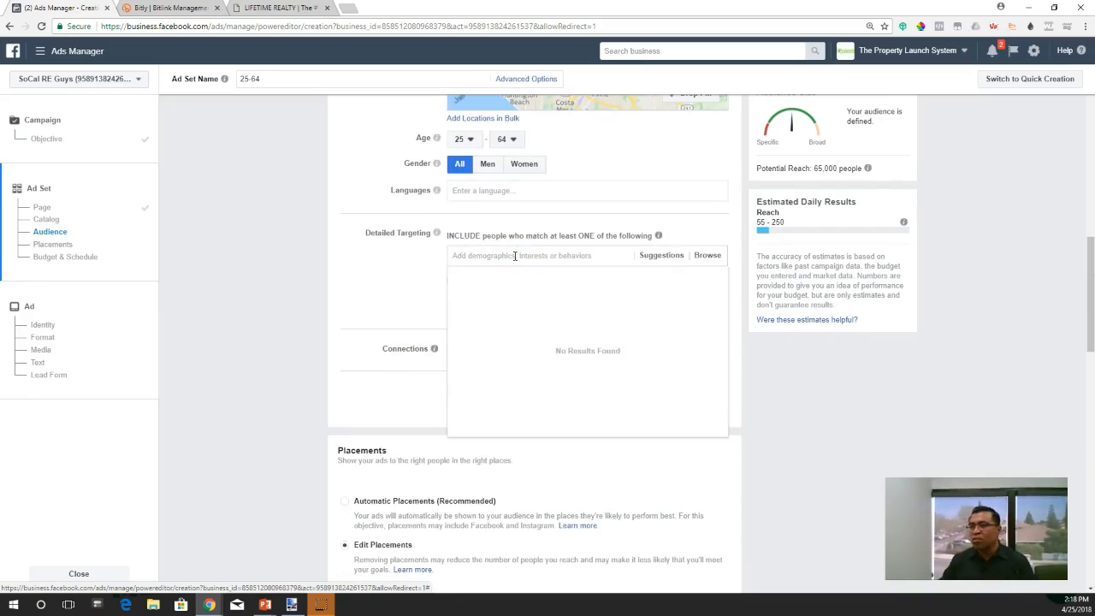
pyautogui.write('renters')
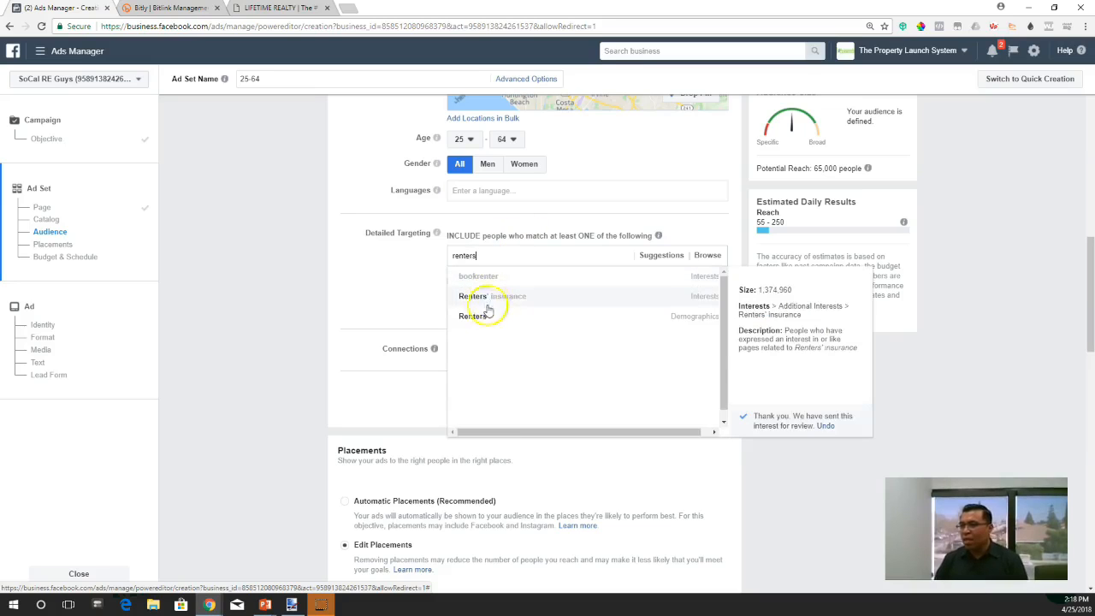
pyautogui.click(476, 316)
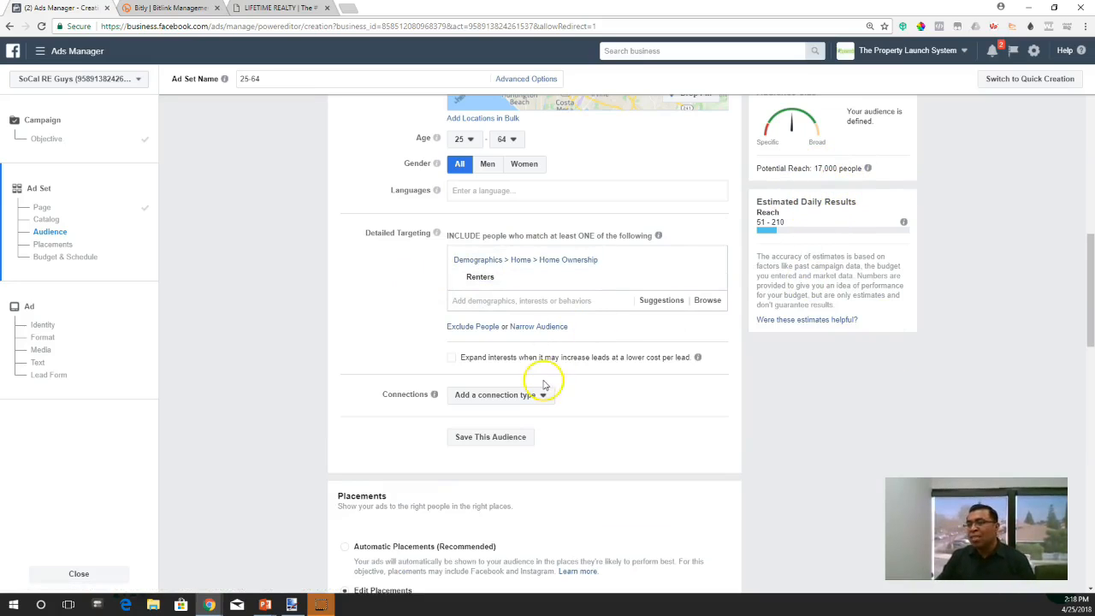
# - Include the "Likely to move" behavior from Residential profiles in the detailed targeting
pyautogui.scroll(1, 420, 294)
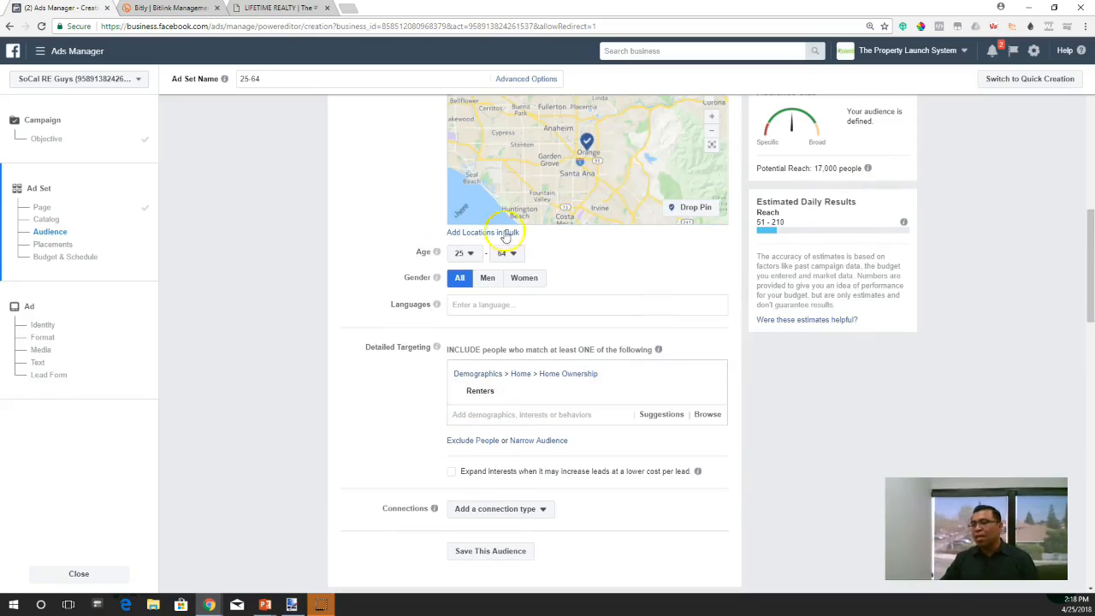
pyautogui.scroll(-1, 429, 396)
pyautogui.click(421, 394)
pyautogui.scroll(2, 411, 393)
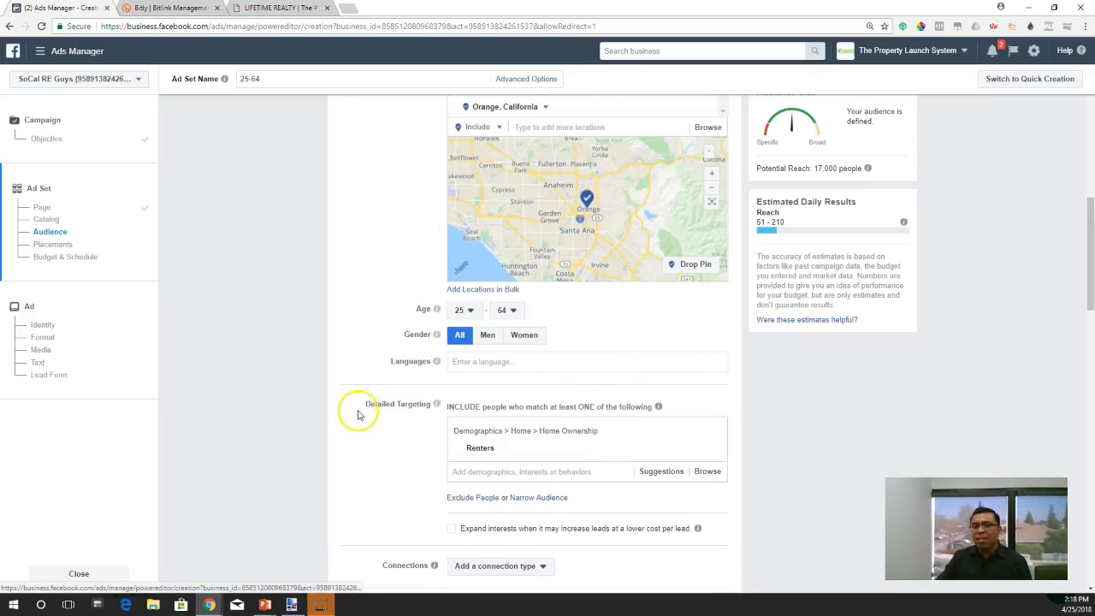
pyautogui.moveTo(507, 465)
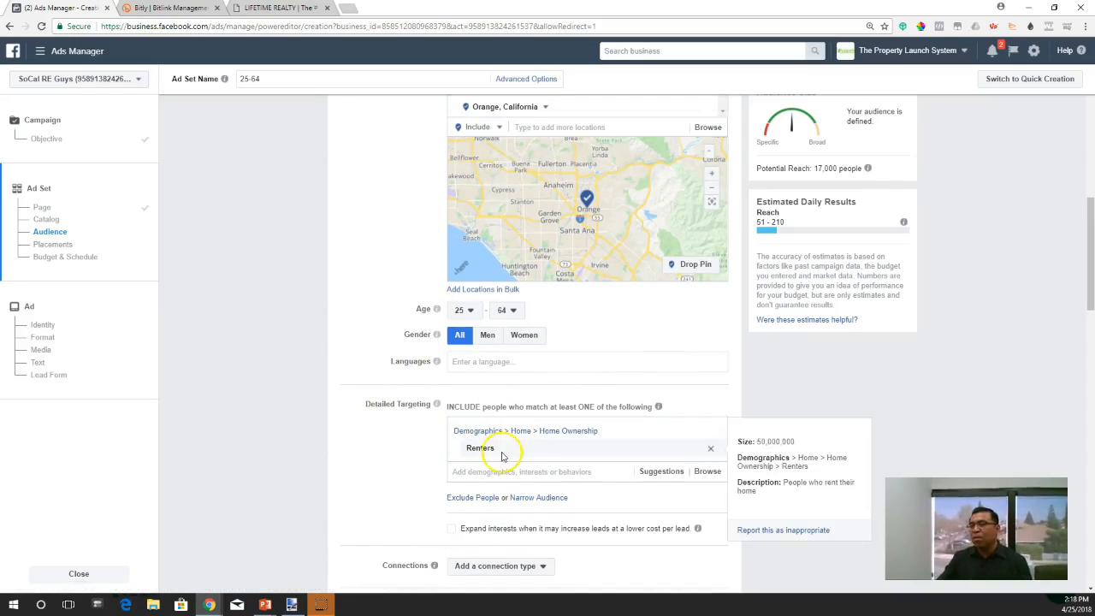
pyautogui.scroll(-1, 430, 484)
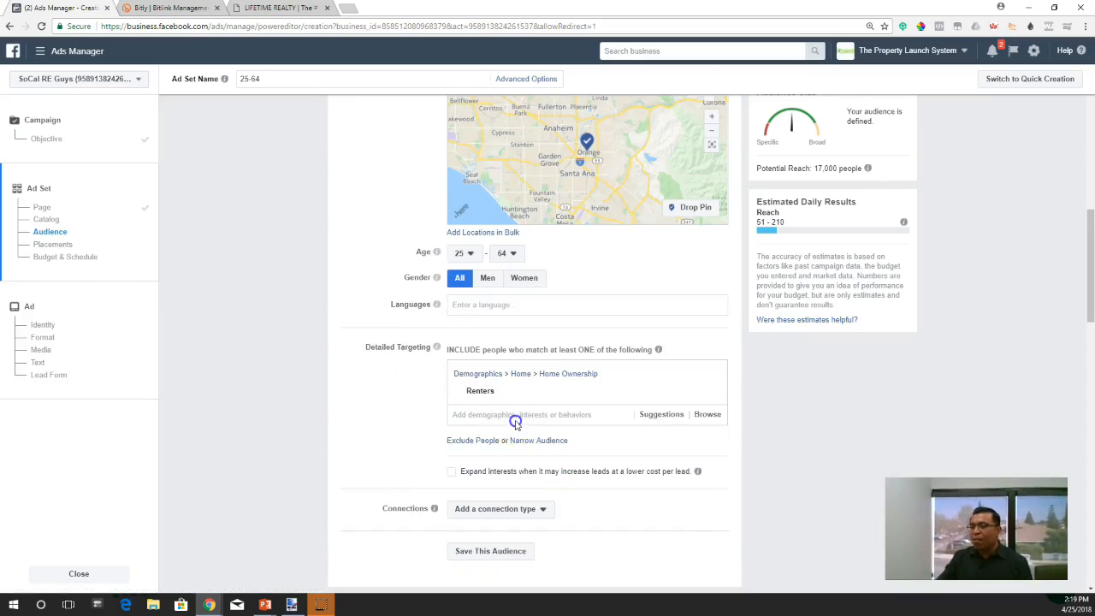
pyautogui.click(514, 417)
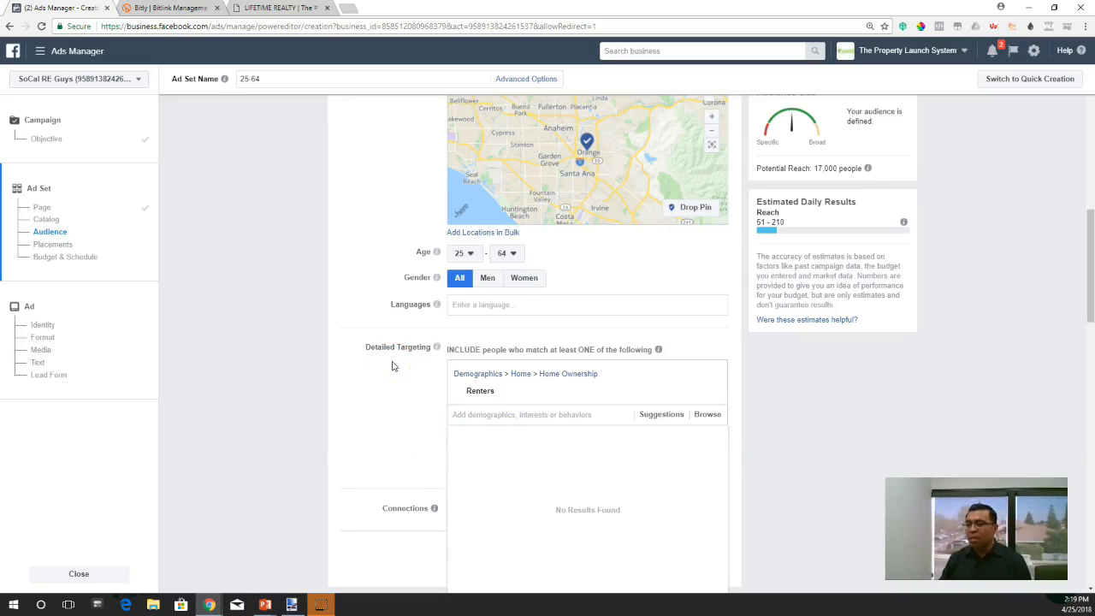
pyautogui.write('likely to')
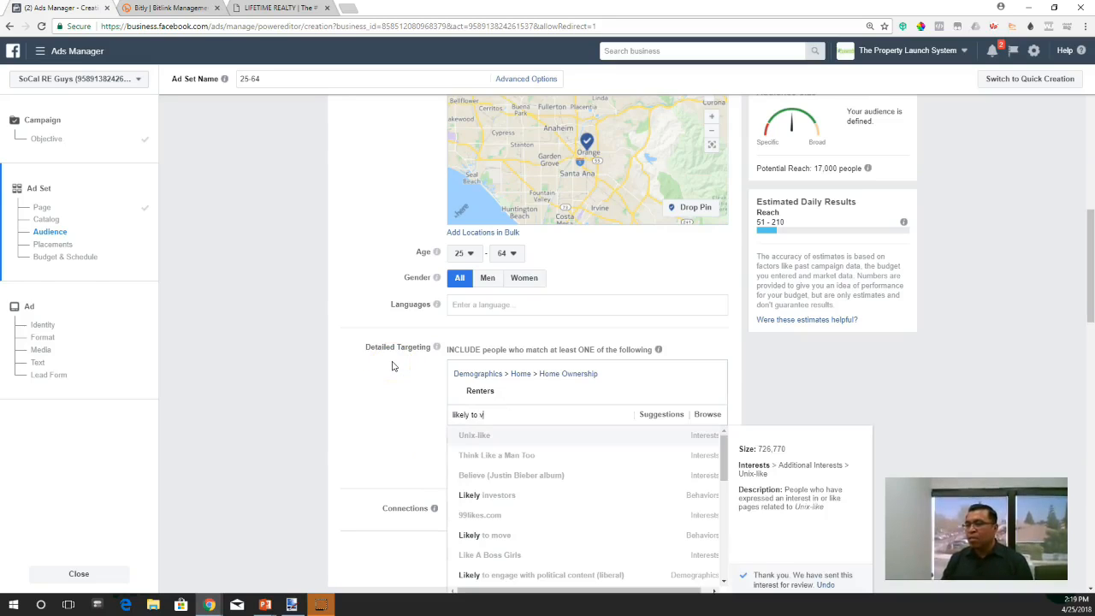
pyautogui.write(' move')
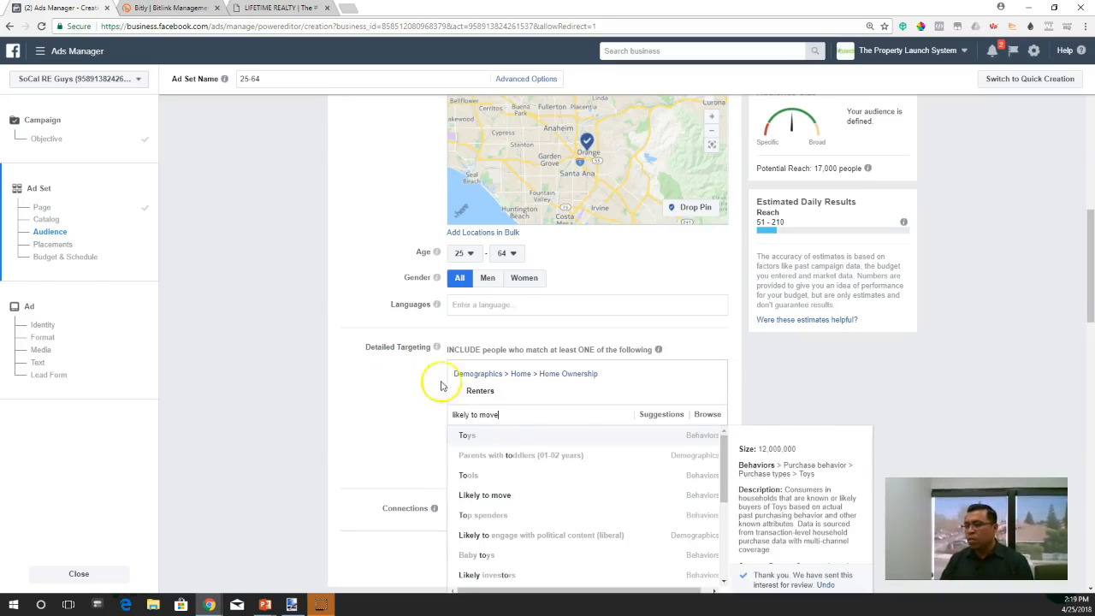
pyautogui.click(500, 498)
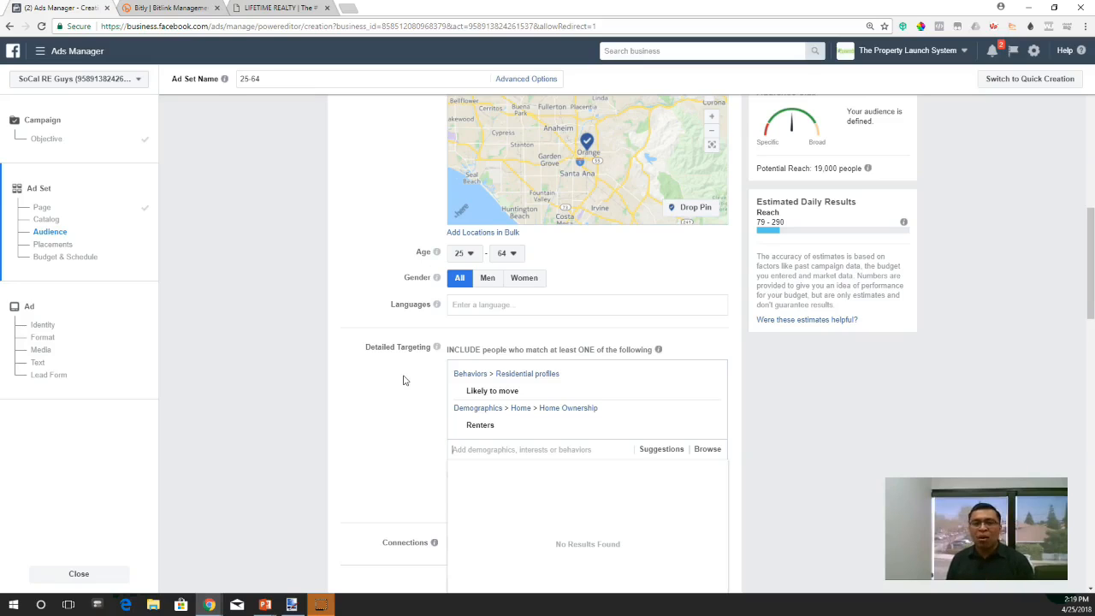
pyautogui.click(391, 416)
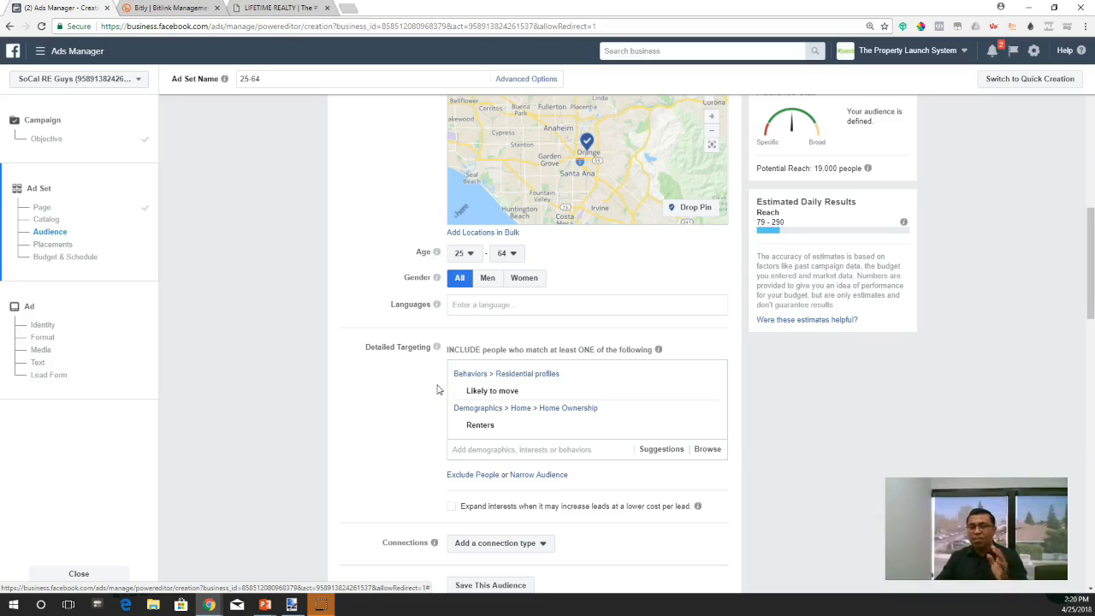
# - Include the Zillow interest, rather than the employer entry, in the detailed targeting
pyautogui.scroll(-1, 433, 384)
pyautogui.click(503, 393)
pyautogui.write('zillow')
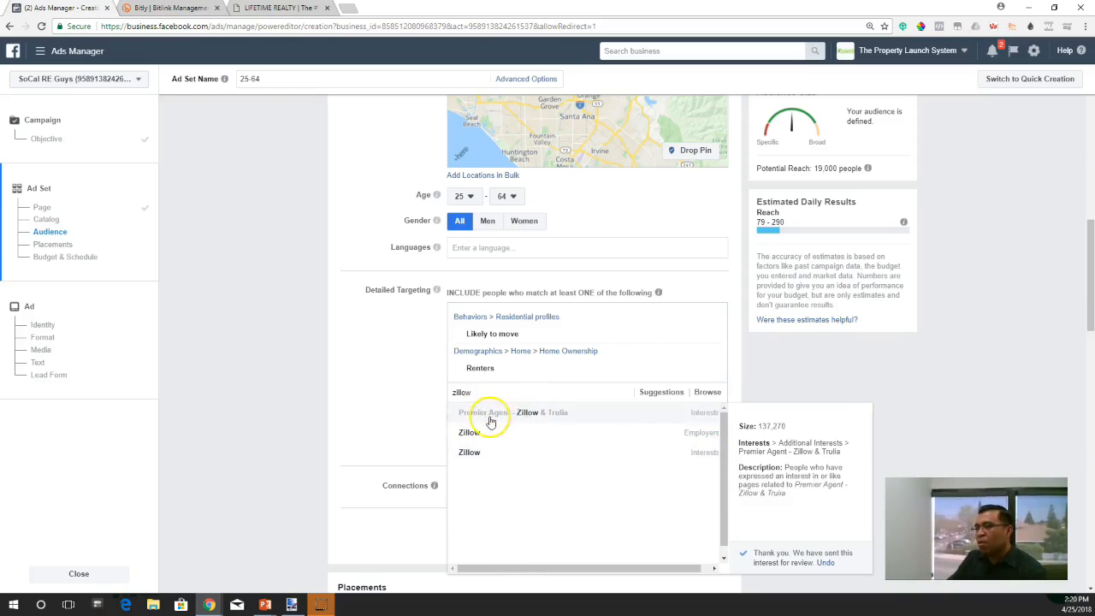
pyautogui.click(543, 453)
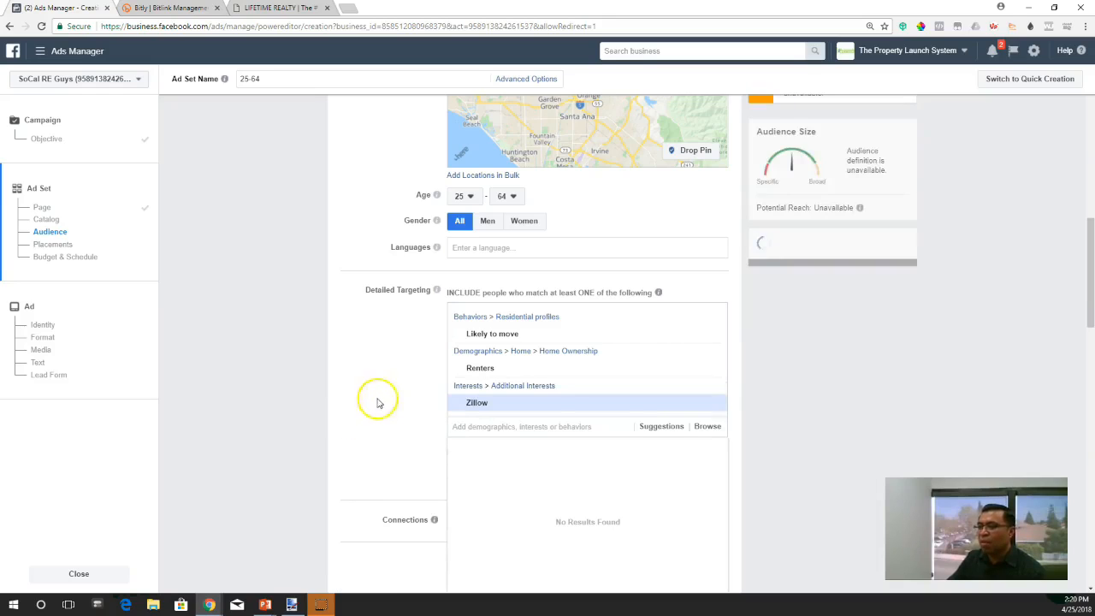
pyautogui.click(398, 338)
pyautogui.click(494, 404)
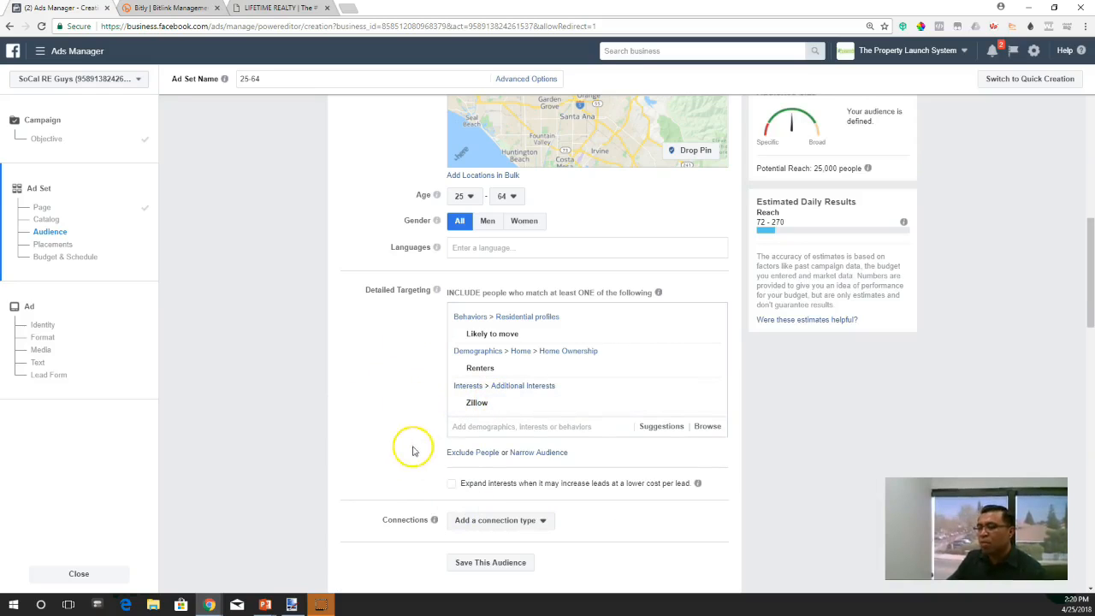
pyautogui.scroll(-1, 408, 435)
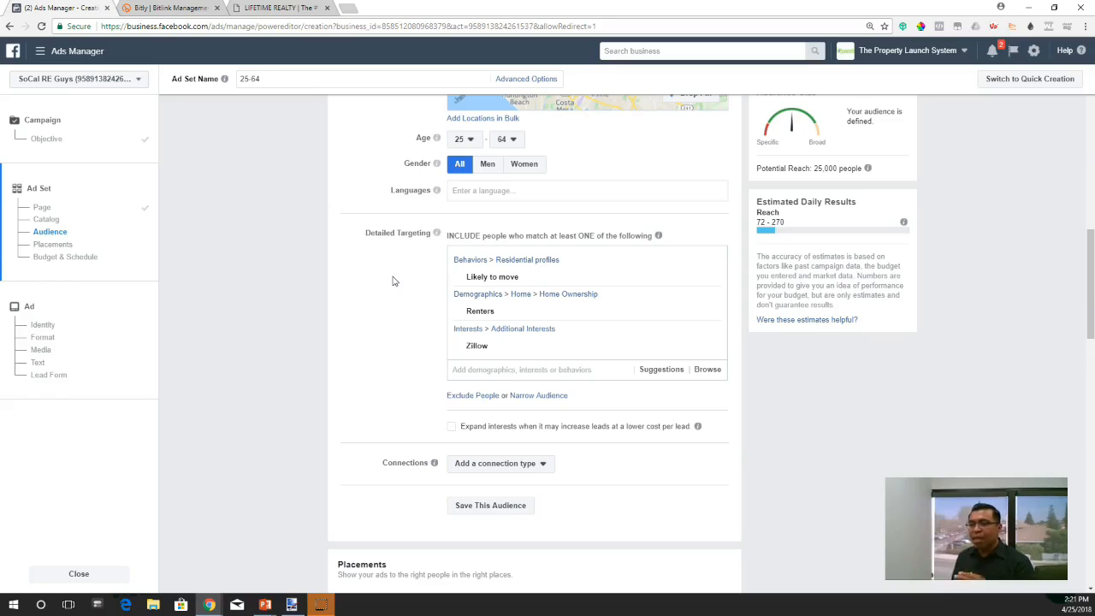
pyautogui.rightClick(393, 281)
pyautogui.click(379, 325)
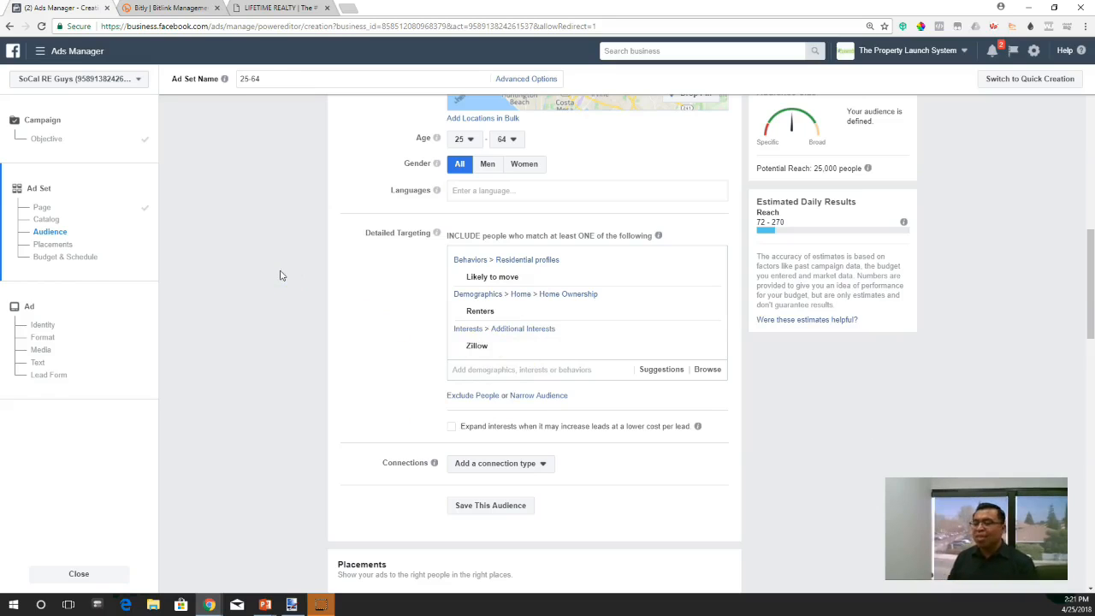
pyautogui.click(428, 350)
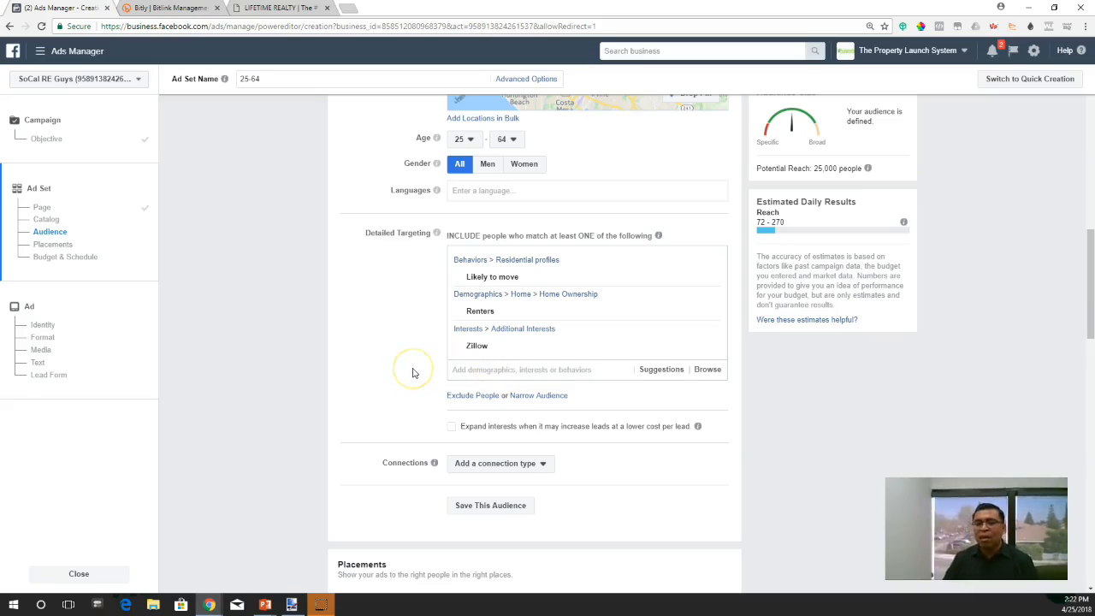
# - Add an exclusion group to the audience's detailed targeting and exclude people with the Realtor job title
pyautogui.scroll(-2, 409, 366)
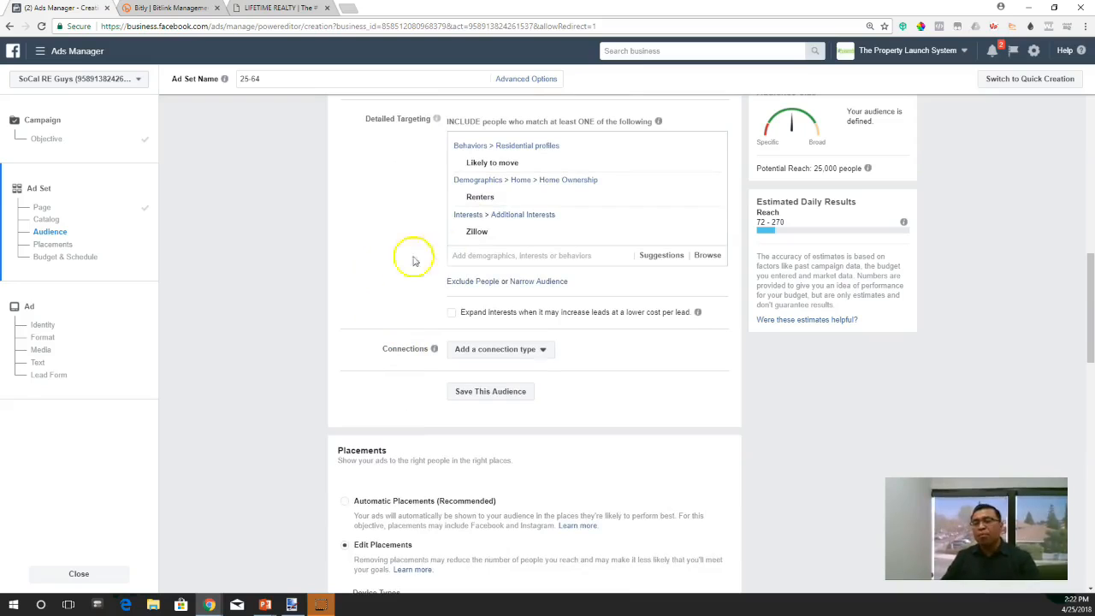
pyautogui.click(482, 281)
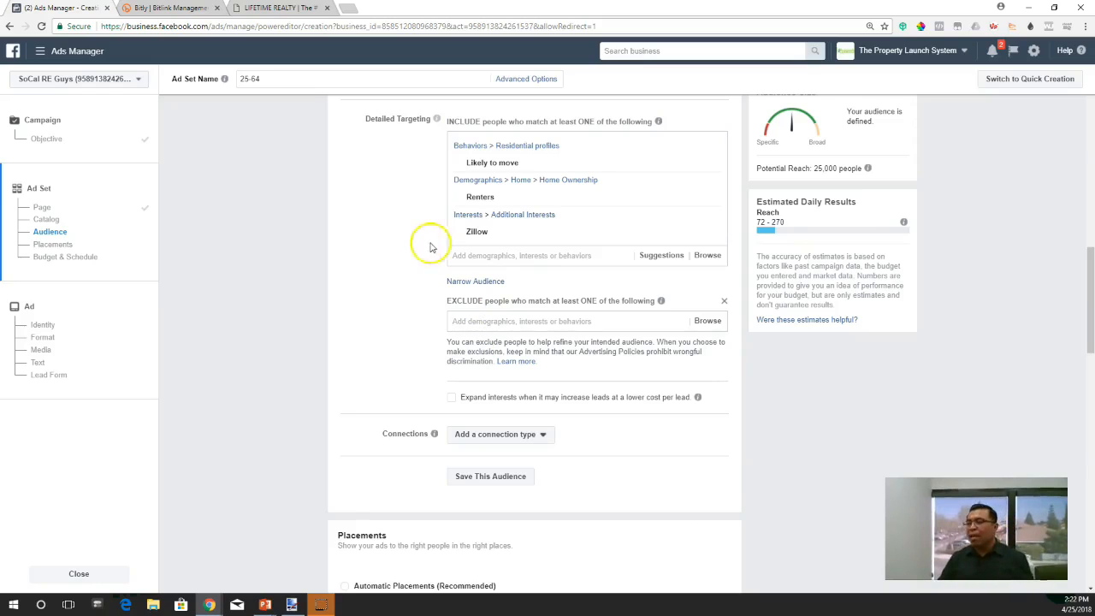
pyautogui.moveTo(481, 232)
pyautogui.click(482, 234)
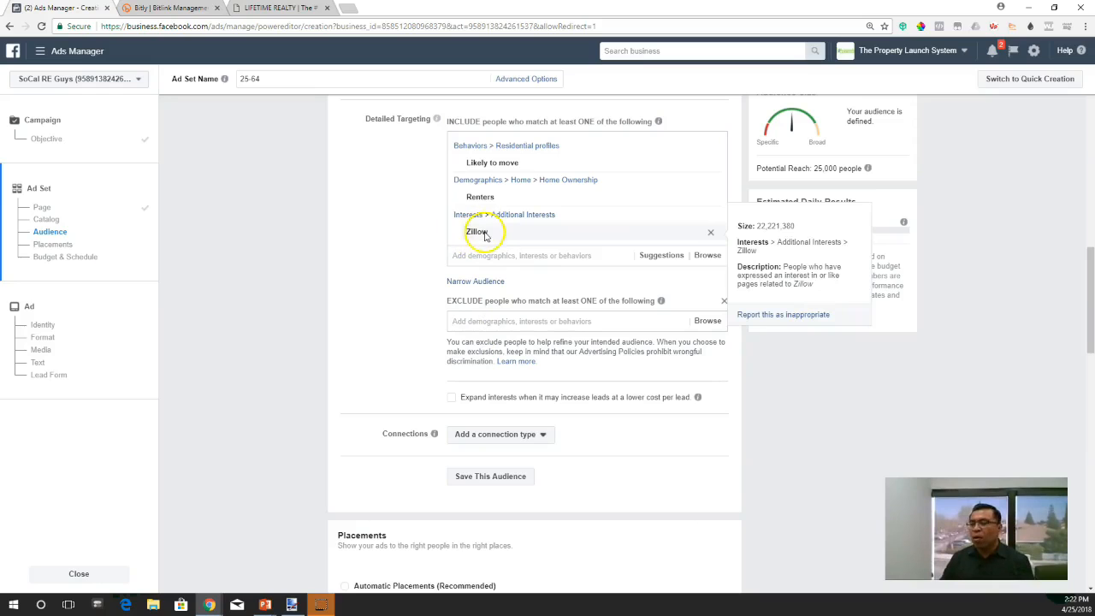
pyautogui.click(489, 323)
pyautogui.click(351, 336)
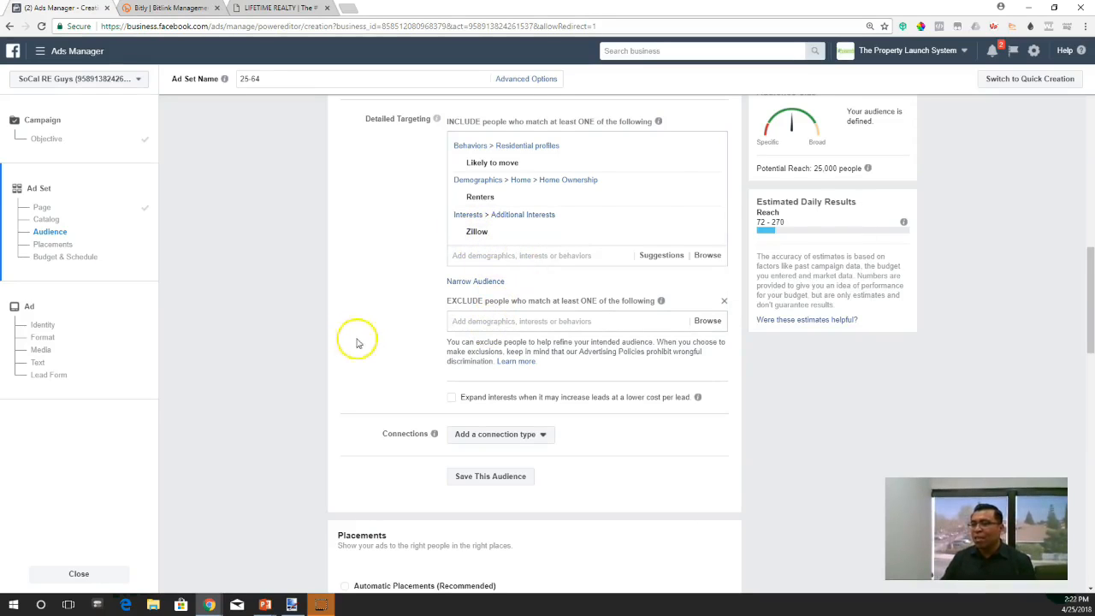
pyautogui.click(471, 319)
pyautogui.write('realtor')
pyautogui.click(475, 404)
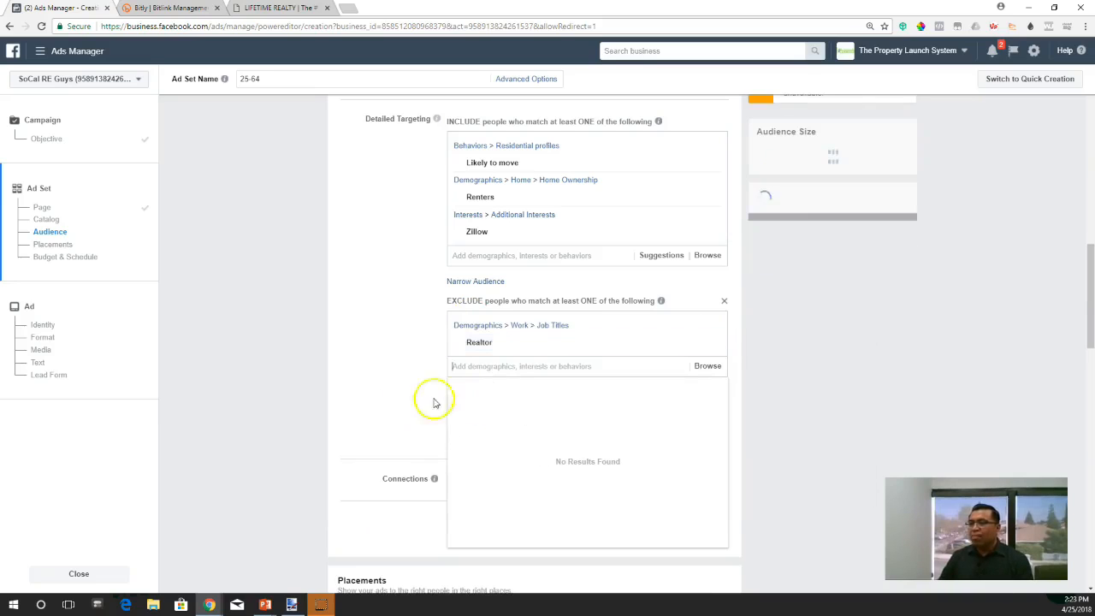
pyautogui.click(419, 389)
pyautogui.click(406, 312)
pyautogui.scroll(3, 553, 288)
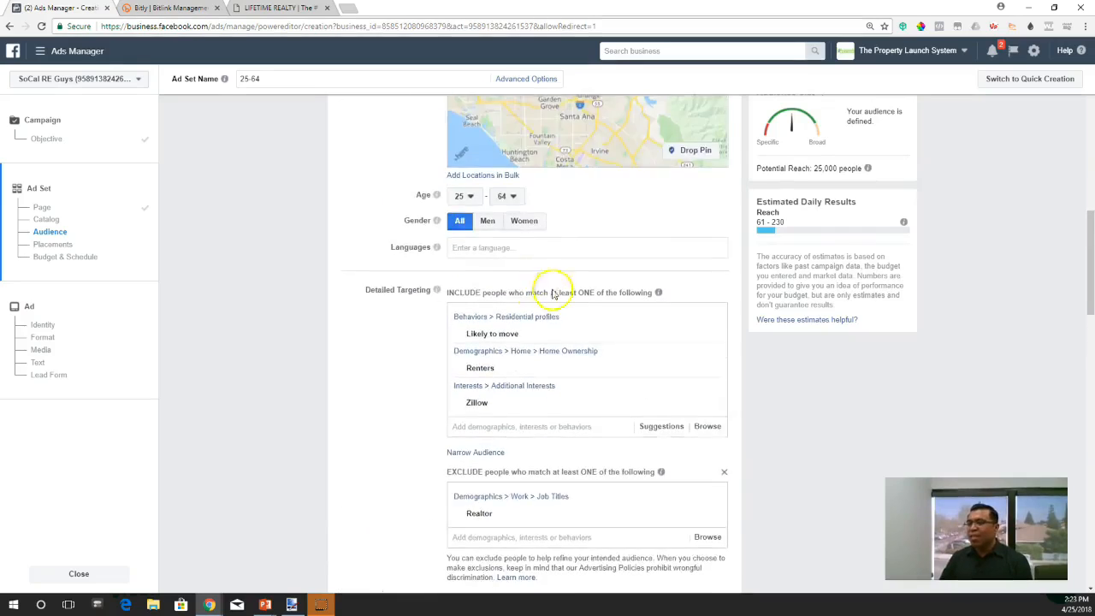
# - Exclude the Licensed Real Estate Broker job title and the "Real estate broker" field of study from the audience
pyautogui.scroll(-2, 471, 409)
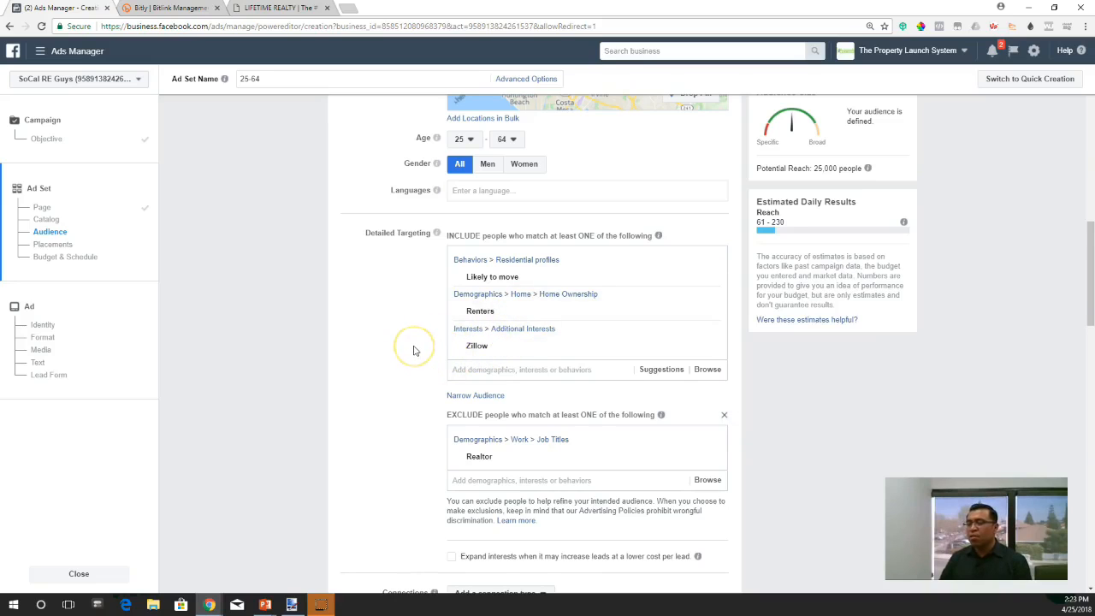
pyautogui.scroll(-1, 413, 351)
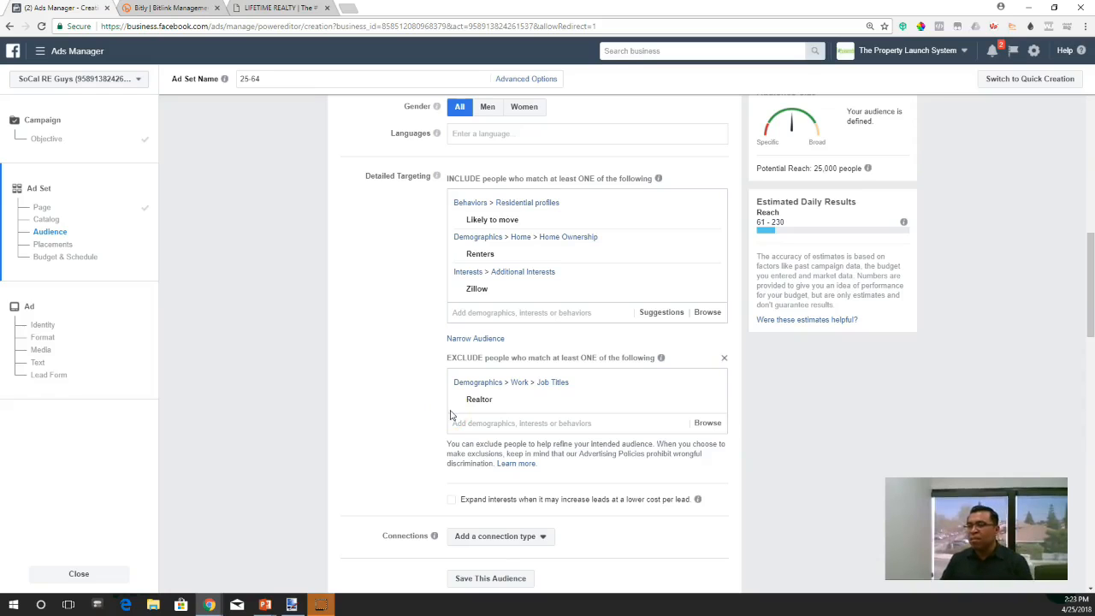
pyautogui.scroll(-1, 449, 415)
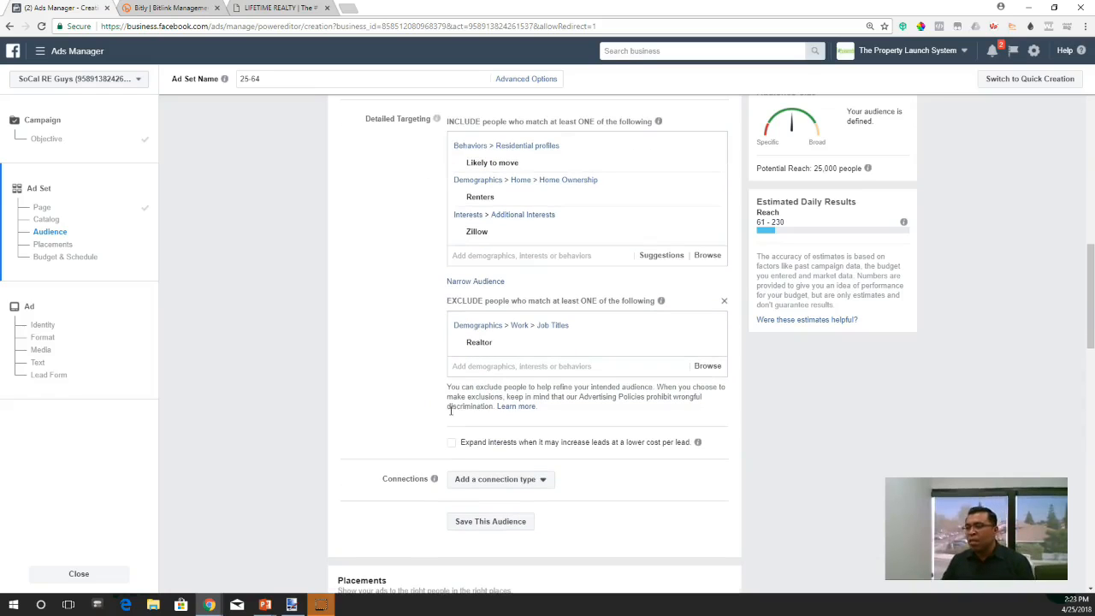
pyautogui.click(489, 365)
pyautogui.write('real estate broker')
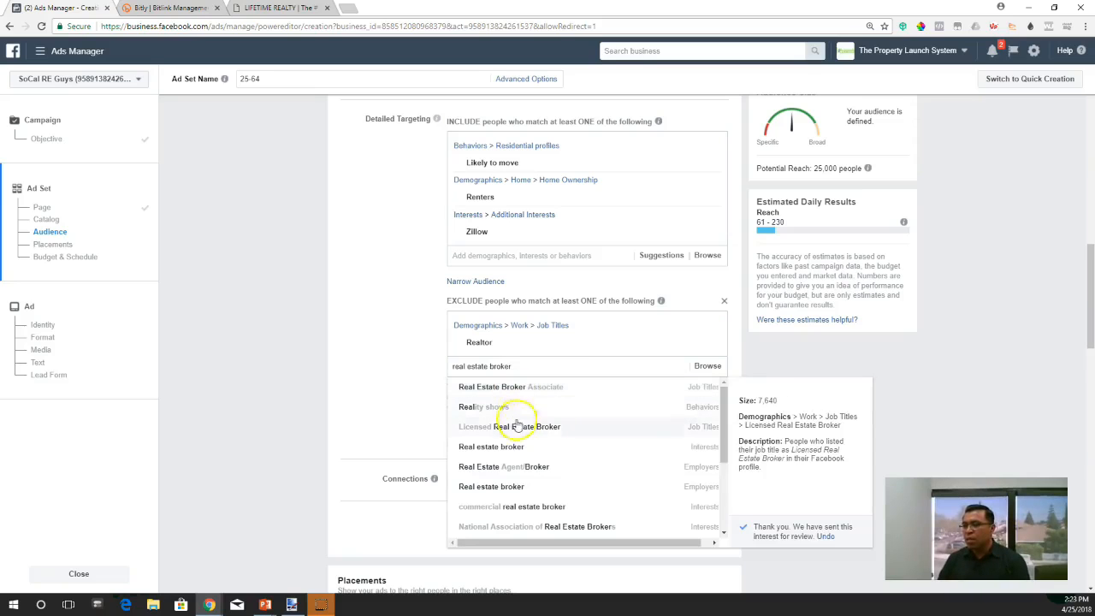
pyautogui.click(516, 436)
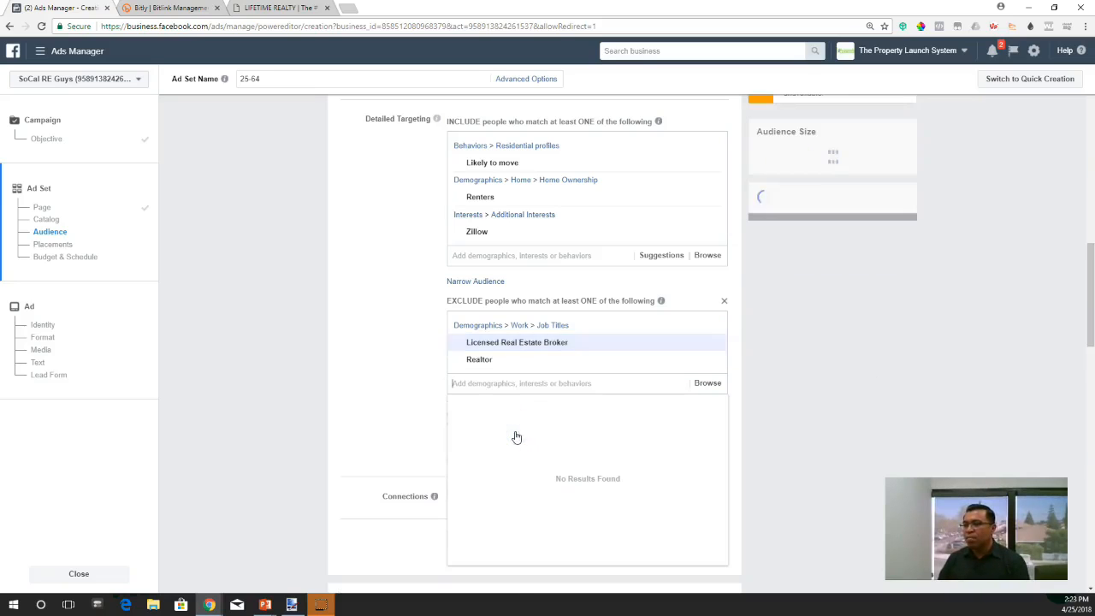
pyautogui.write('RE')
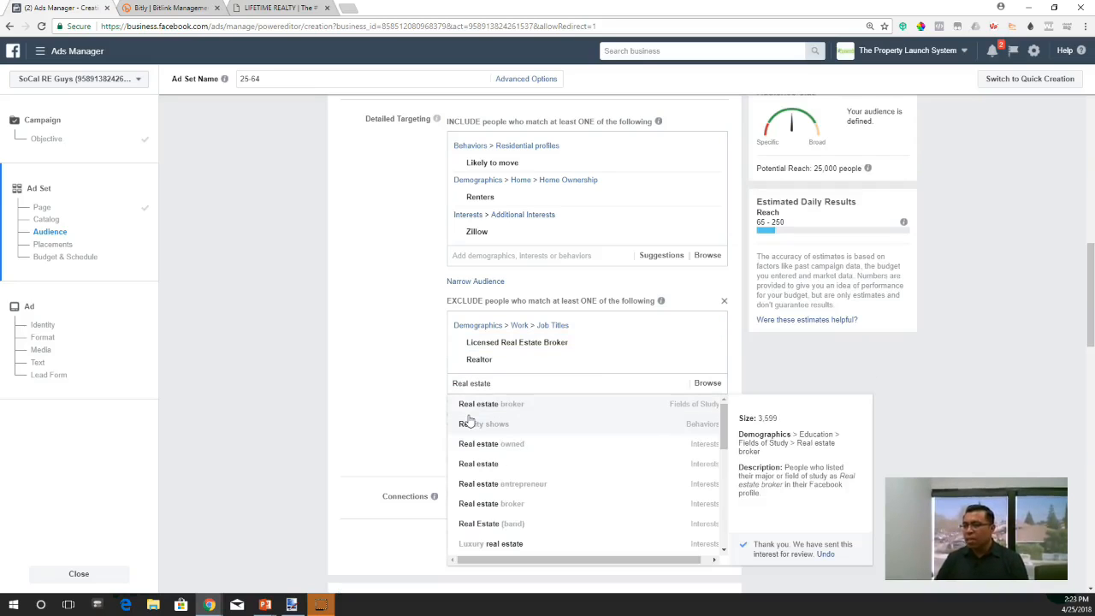
pyautogui.click(509, 407)
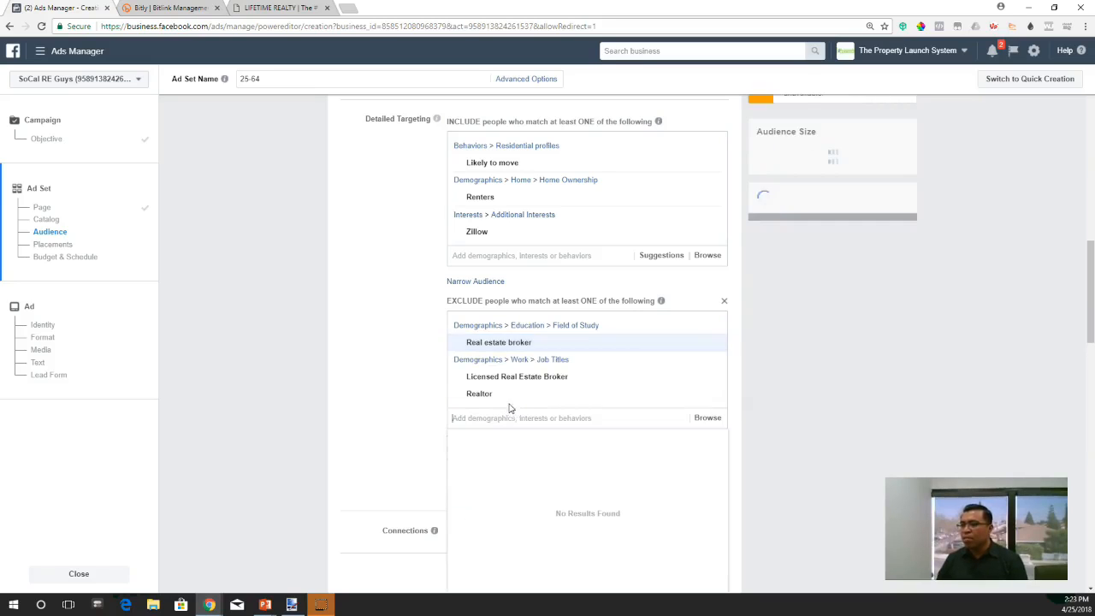
# - Exclude people with the "real estate sales agent" interest from the audience
pyautogui.scroll(-1, 398, 409)
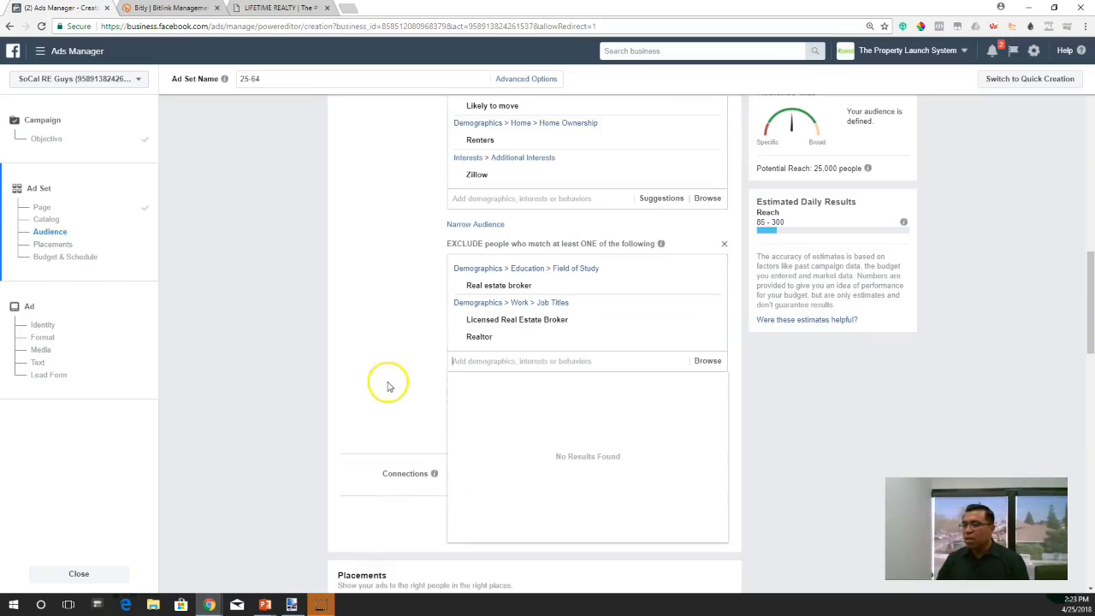
pyautogui.write('real estate agent')
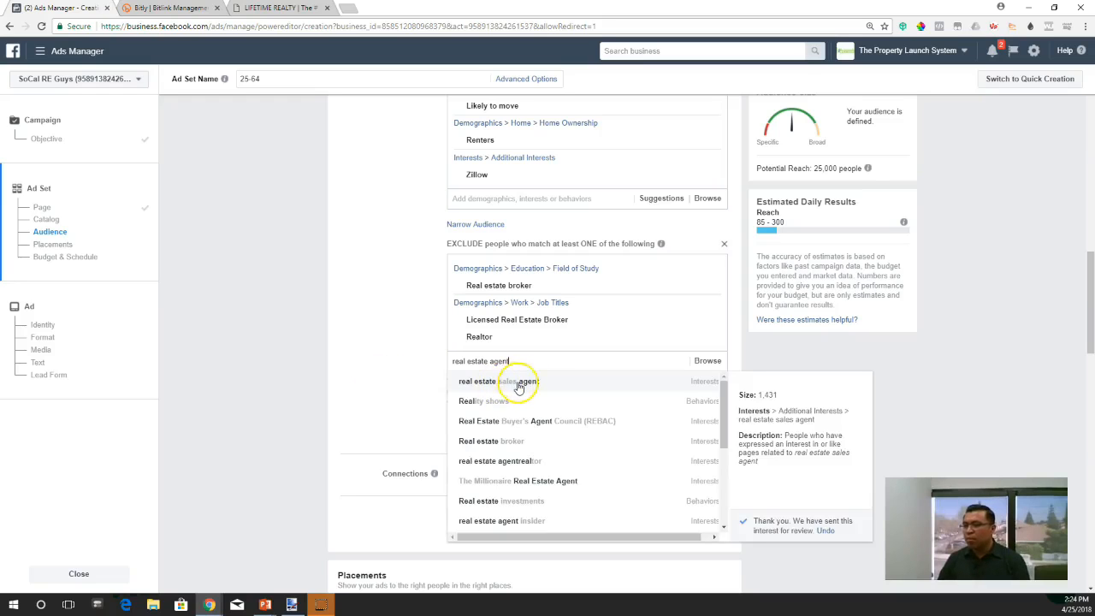
pyautogui.click(518, 383)
pyautogui.scroll(2, 432, 330)
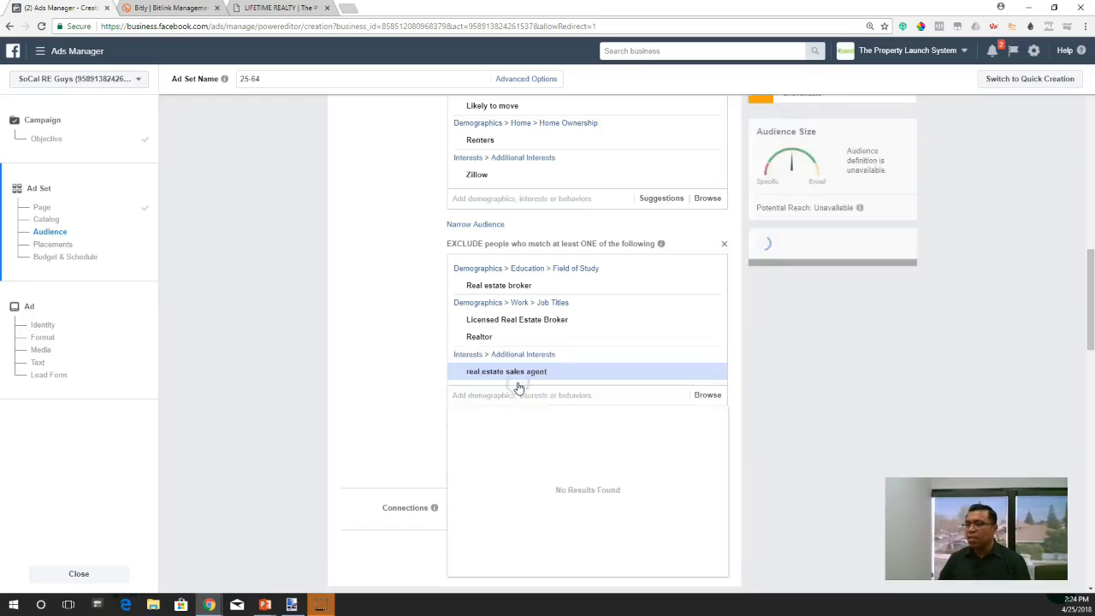
pyautogui.scroll(-3, 432, 330)
# - Review the audience's location, age, gender, included targeting criteria and excluded real estate professionals
pyautogui.scroll(8, 433, 326)
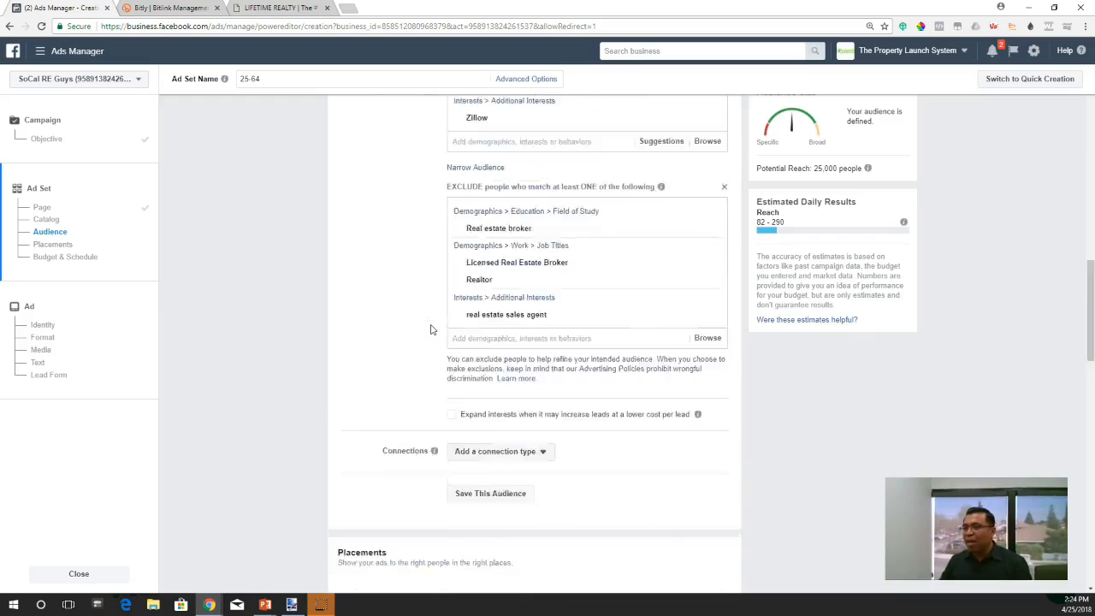
pyautogui.scroll(-1, 399, 390)
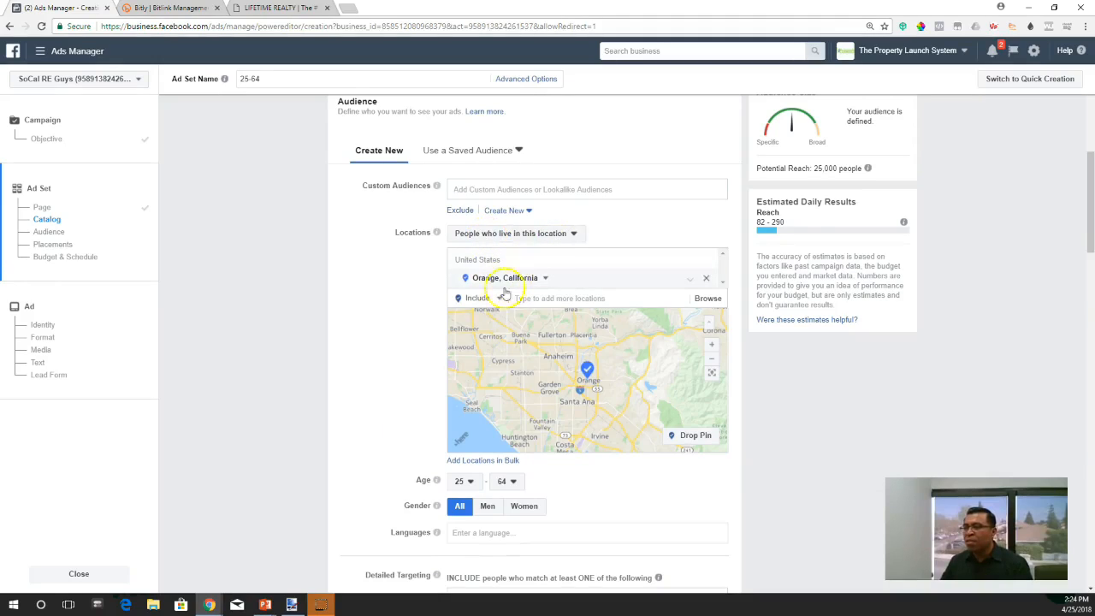
pyautogui.scroll(-3, 379, 465)
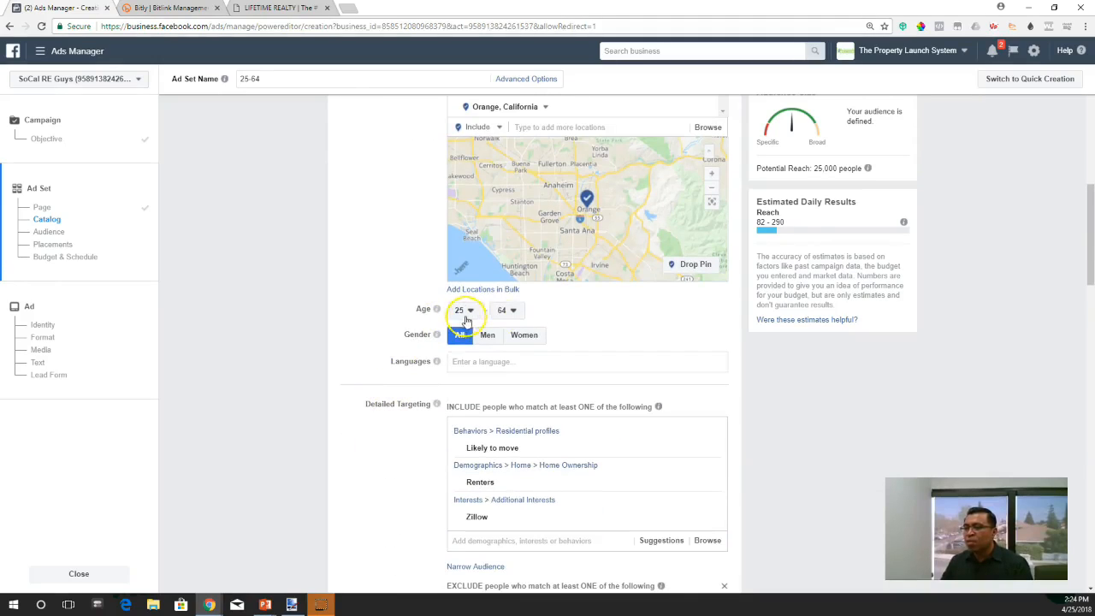
pyautogui.scroll(-2, 391, 388)
pyautogui.scroll(-1, 390, 387)
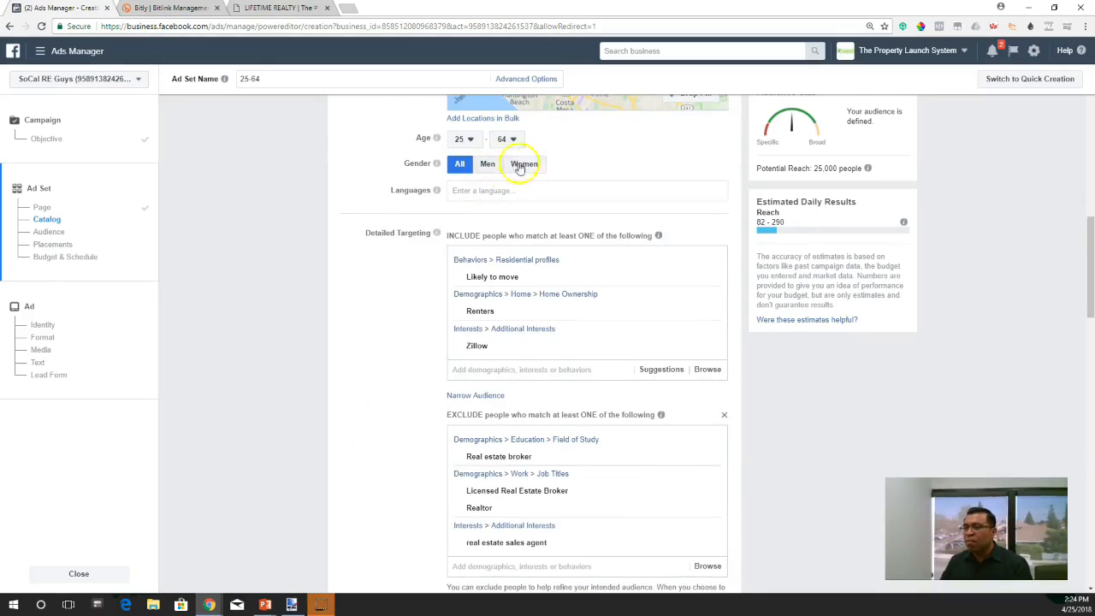
pyautogui.scroll(-2, 406, 376)
pyautogui.scroll(2, 406, 376)
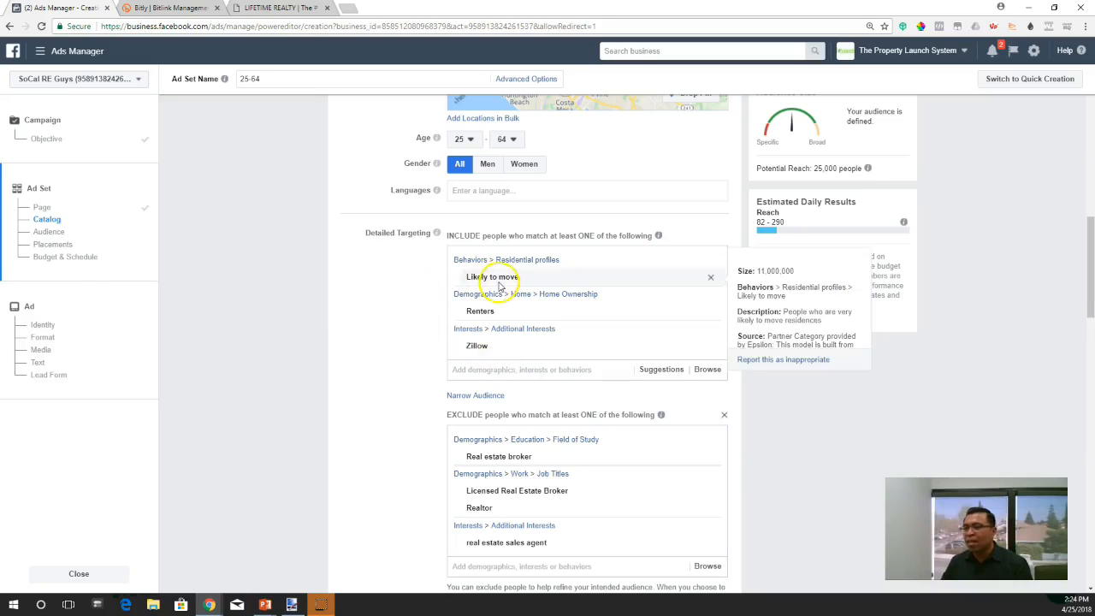
pyautogui.moveTo(470, 316)
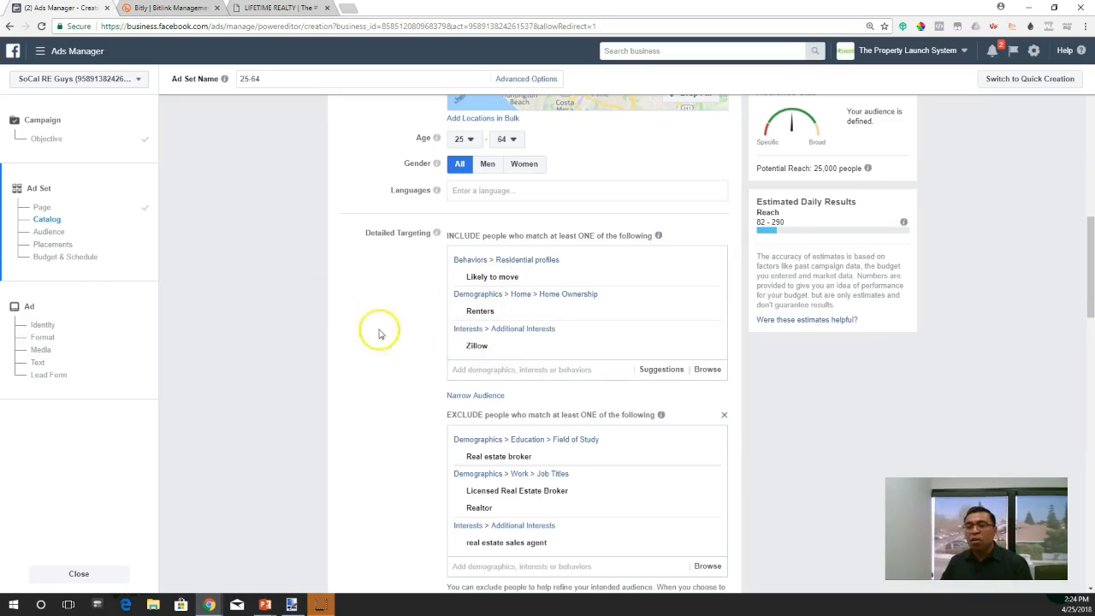
pyautogui.moveTo(477, 349)
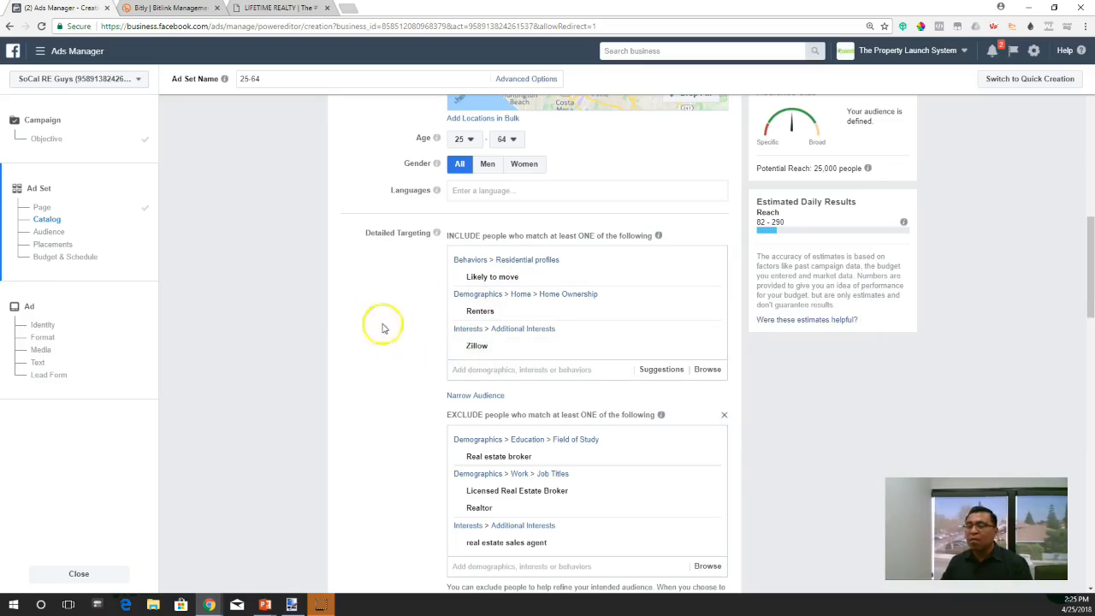
pyautogui.scroll(-1, 410, 362)
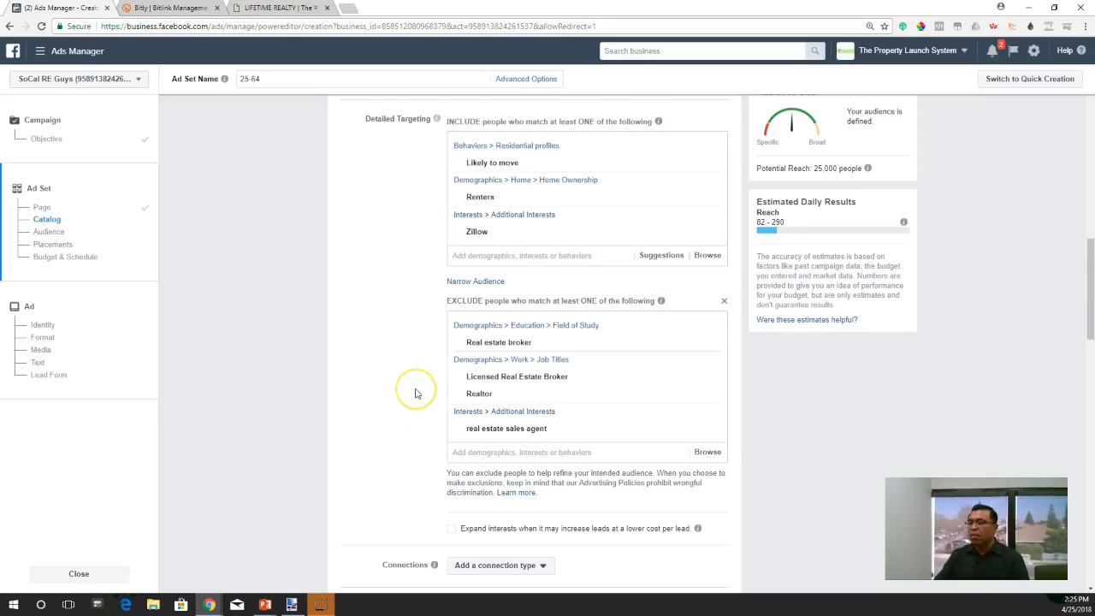
pyautogui.scroll(-2, 415, 391)
pyautogui.moveTo(499, 225)
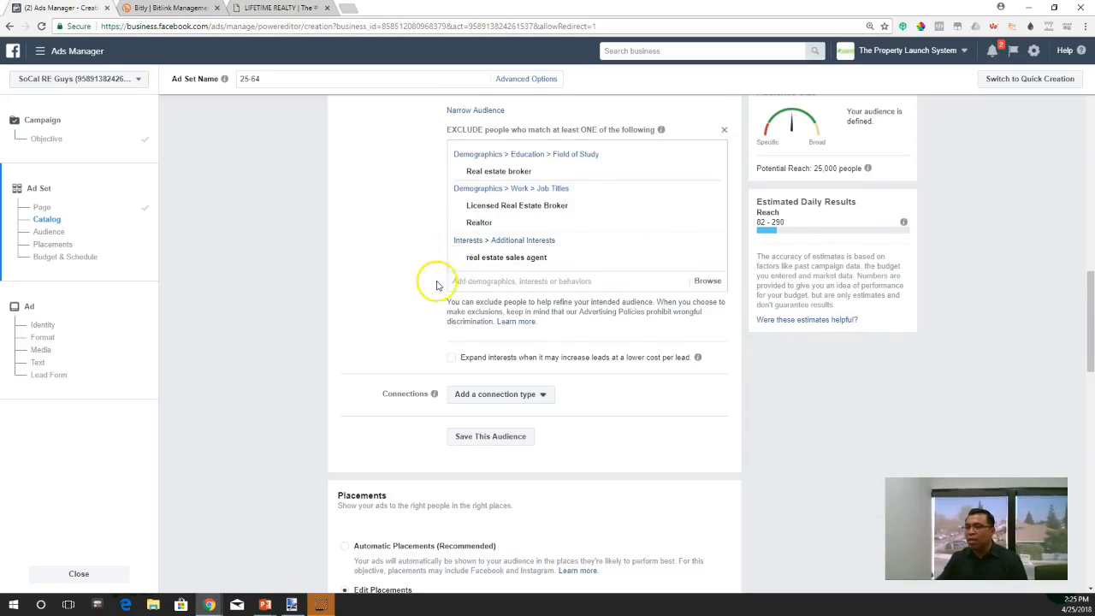
# - Set the device types for the edited placements to Mobile Only
pyautogui.scroll(-1, 437, 285)
pyautogui.scroll(-2, 414, 303)
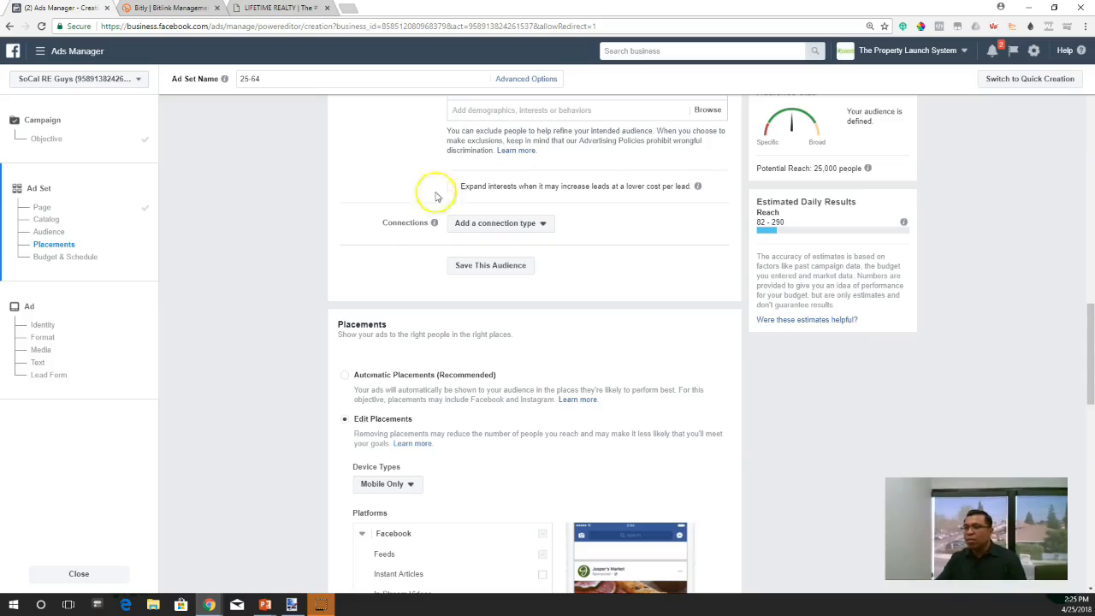
pyautogui.scroll(-1, 440, 223)
pyautogui.scroll(-1, 365, 337)
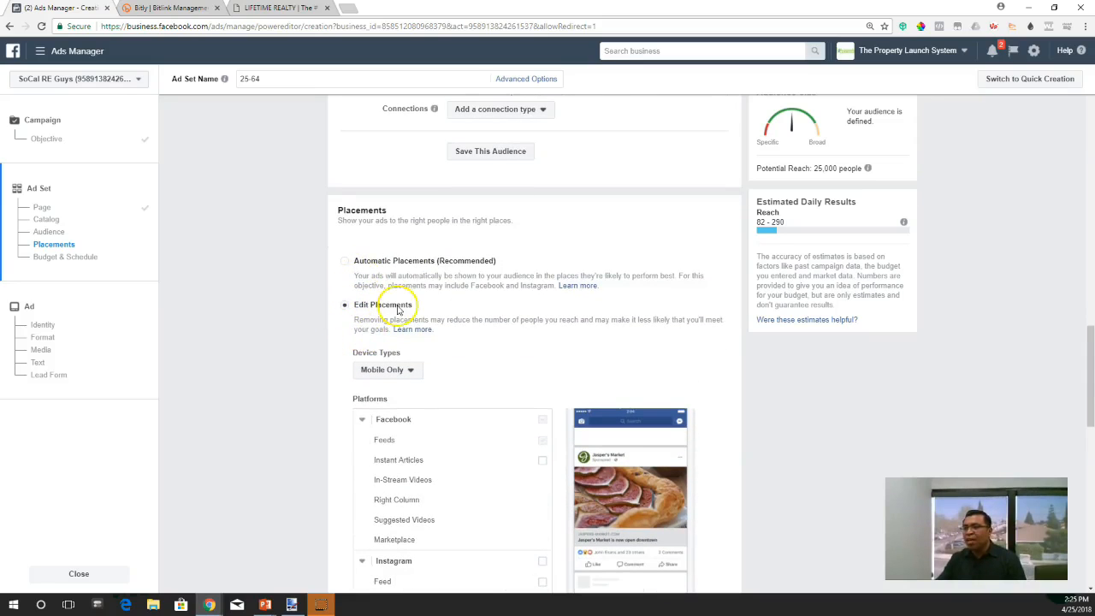
pyautogui.scroll(-2, 514, 316)
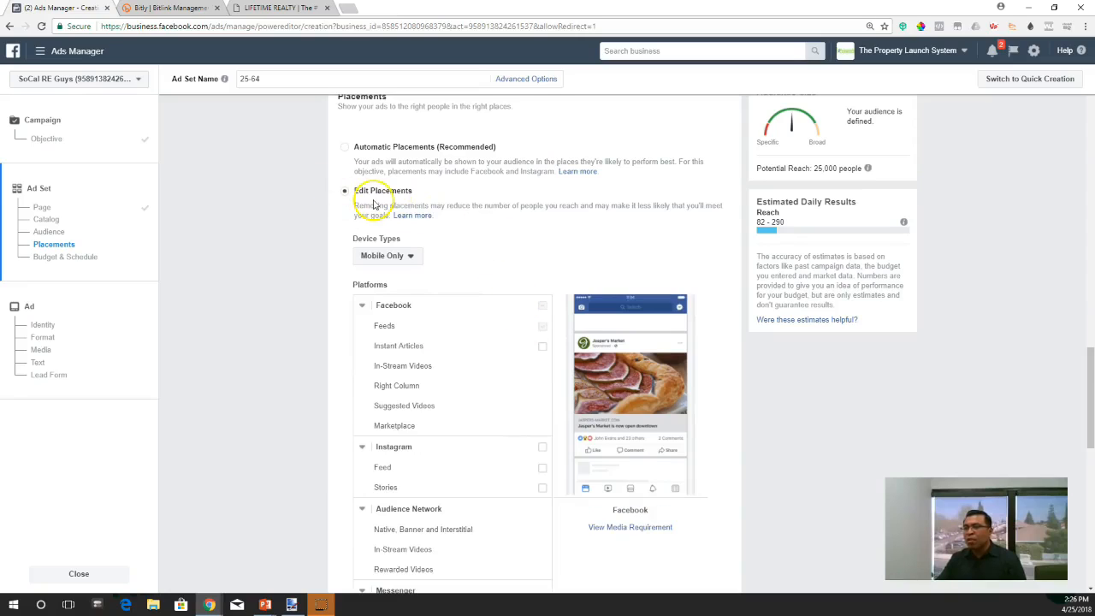
pyautogui.click(411, 257)
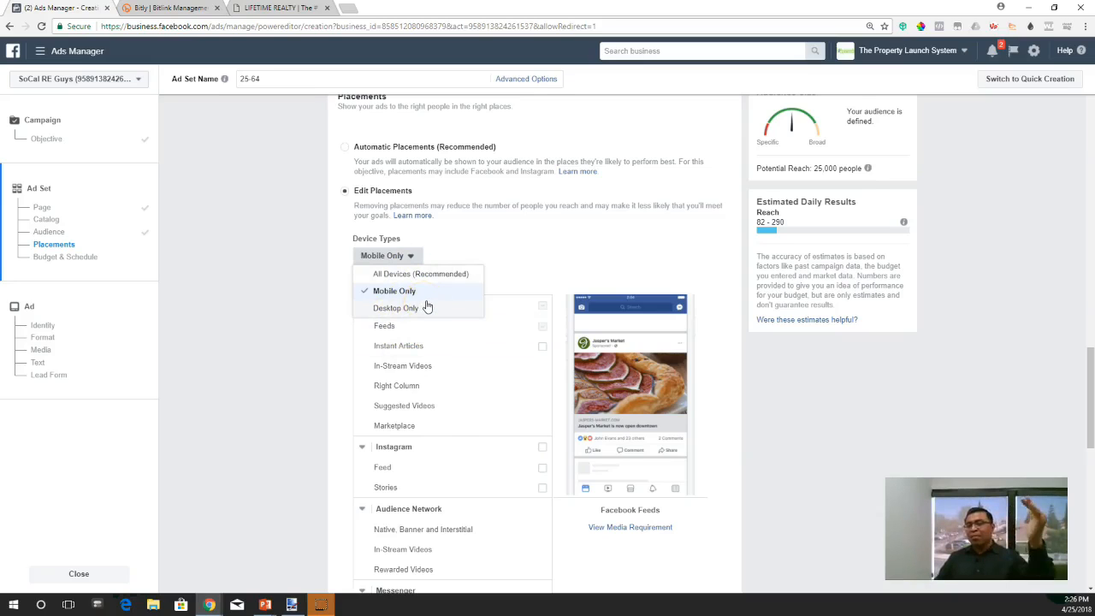
pyautogui.click(406, 296)
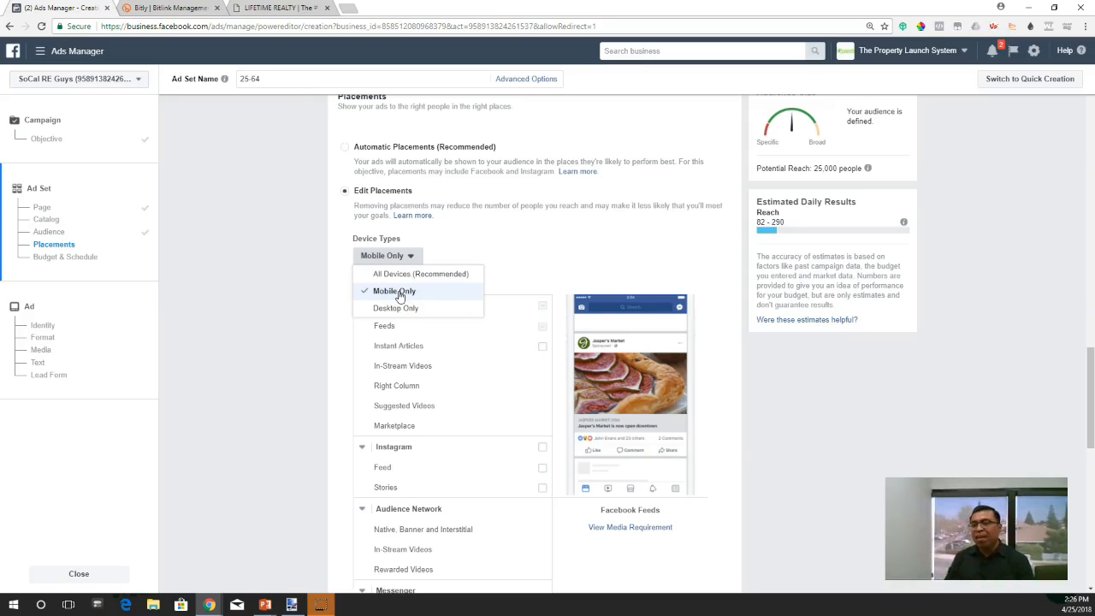
pyautogui.click(404, 315)
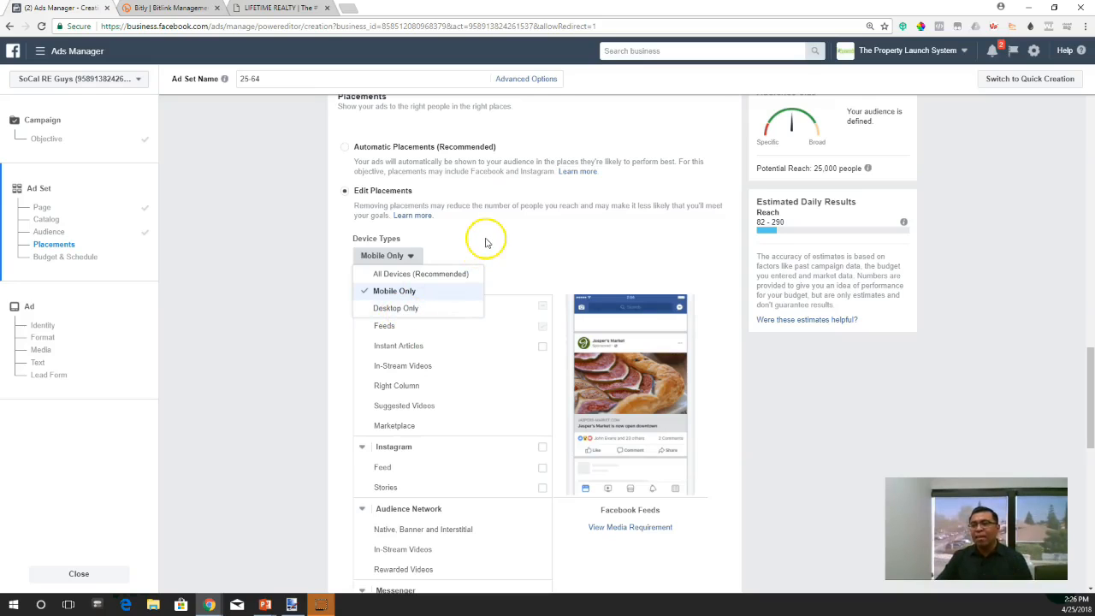
pyautogui.click(402, 293)
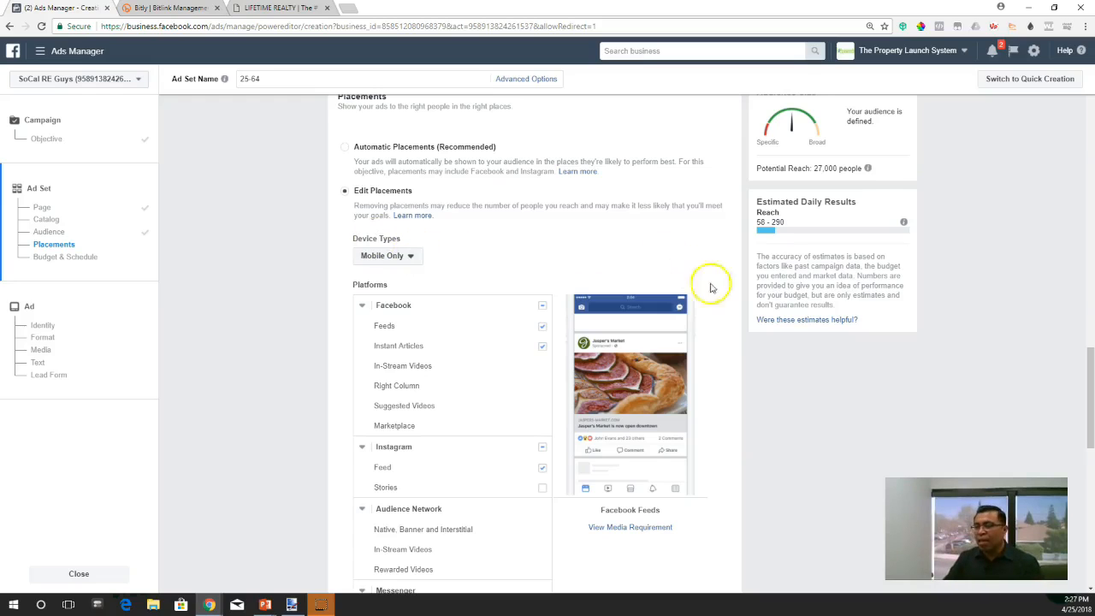
# - Exclude Facebook Instant Articles and all Instagram placements from the ad set, keeping only Facebook Feeds selected
pyautogui.scroll(-1, 732, 349)
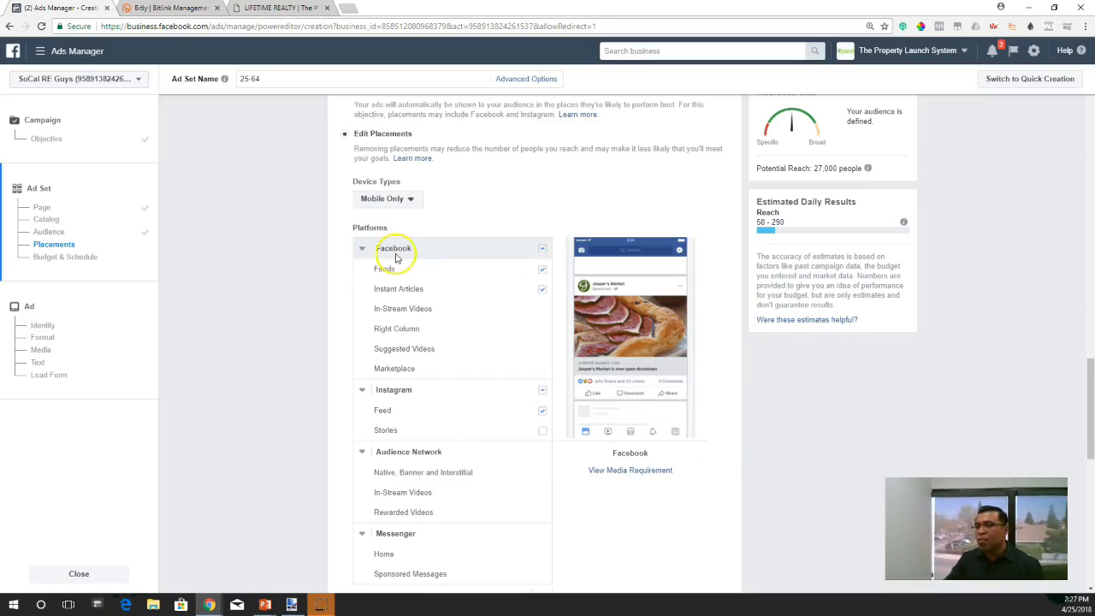
pyautogui.click(541, 288)
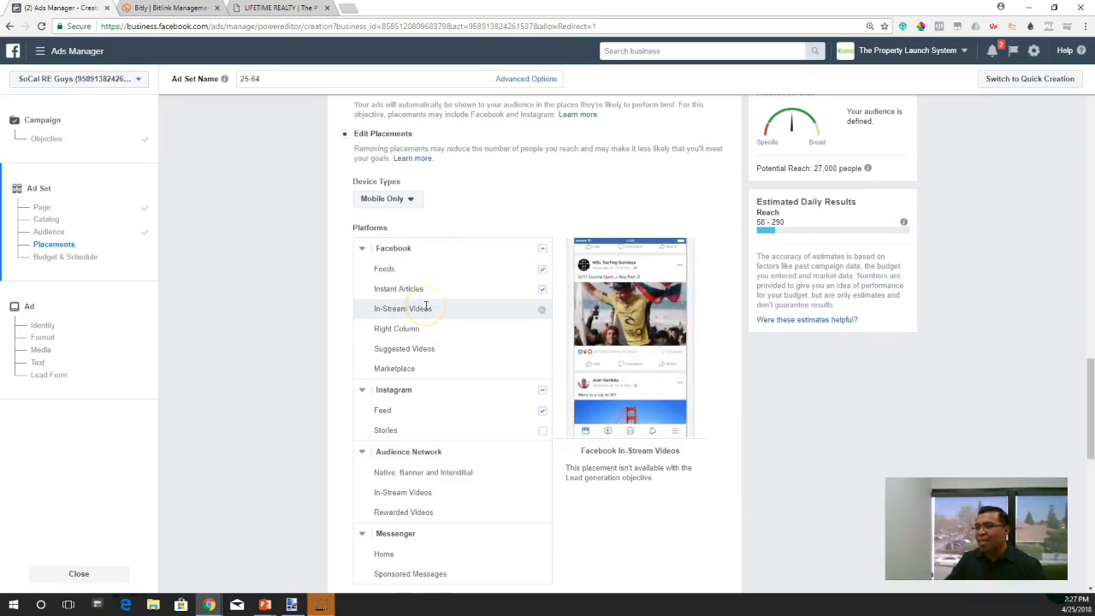
pyautogui.click(540, 197)
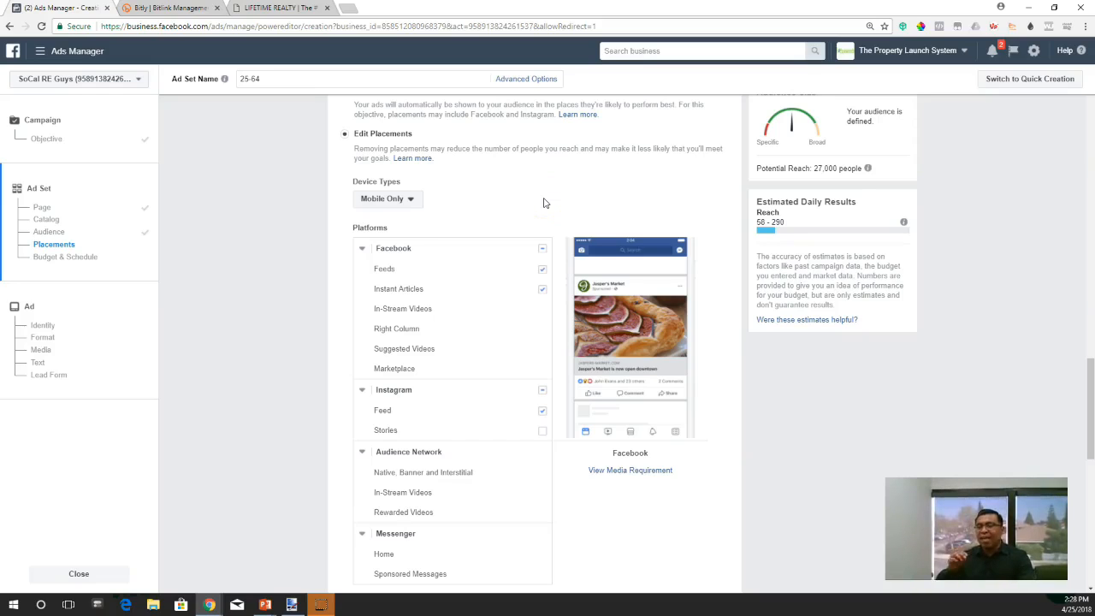
pyautogui.click(548, 211)
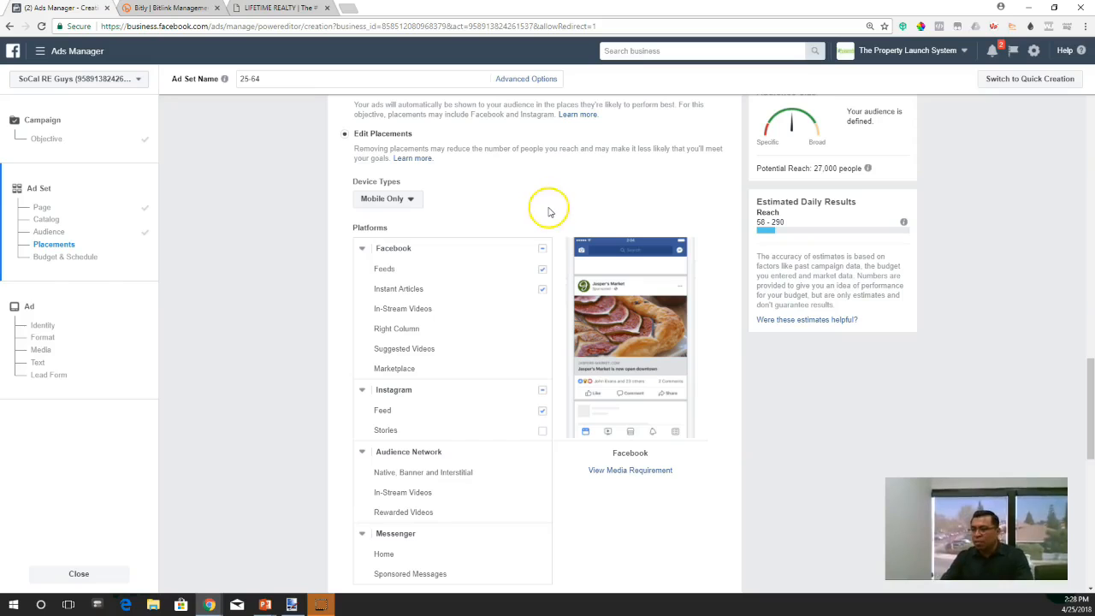
pyautogui.click(541, 289)
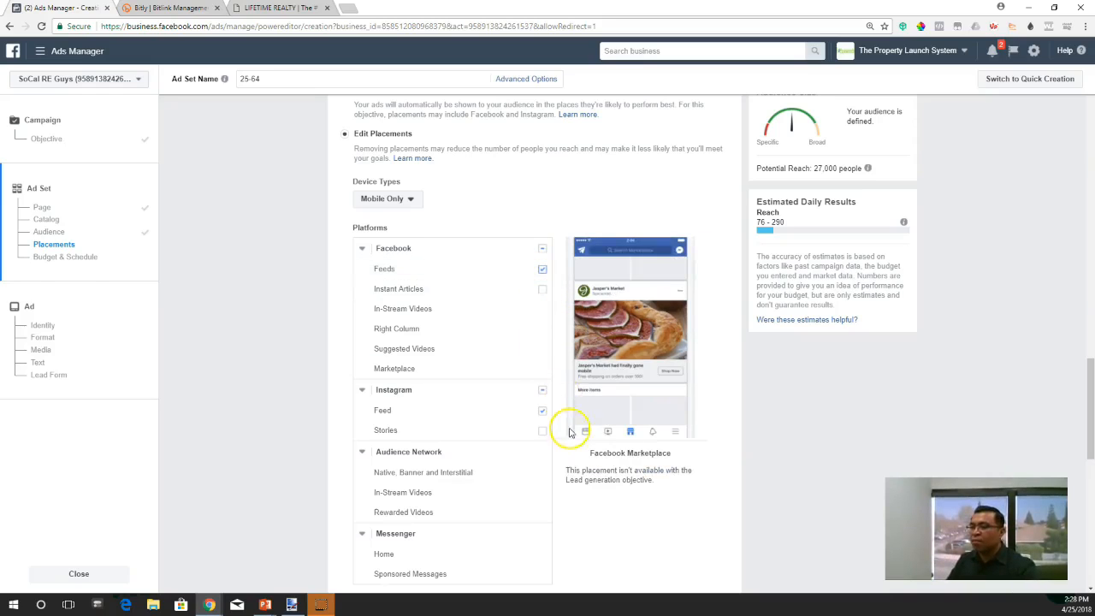
pyautogui.click(542, 390)
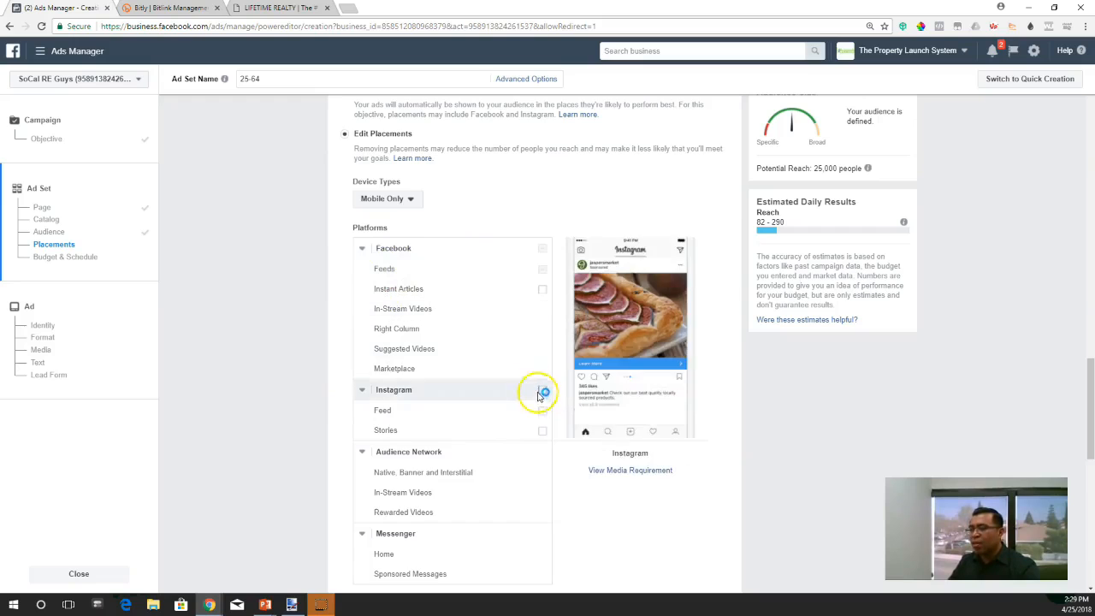
# - Review the Audience Network and Messenger placements and the available options for specific mobile devices and operating systems
pyautogui.scroll(-2, 546, 264)
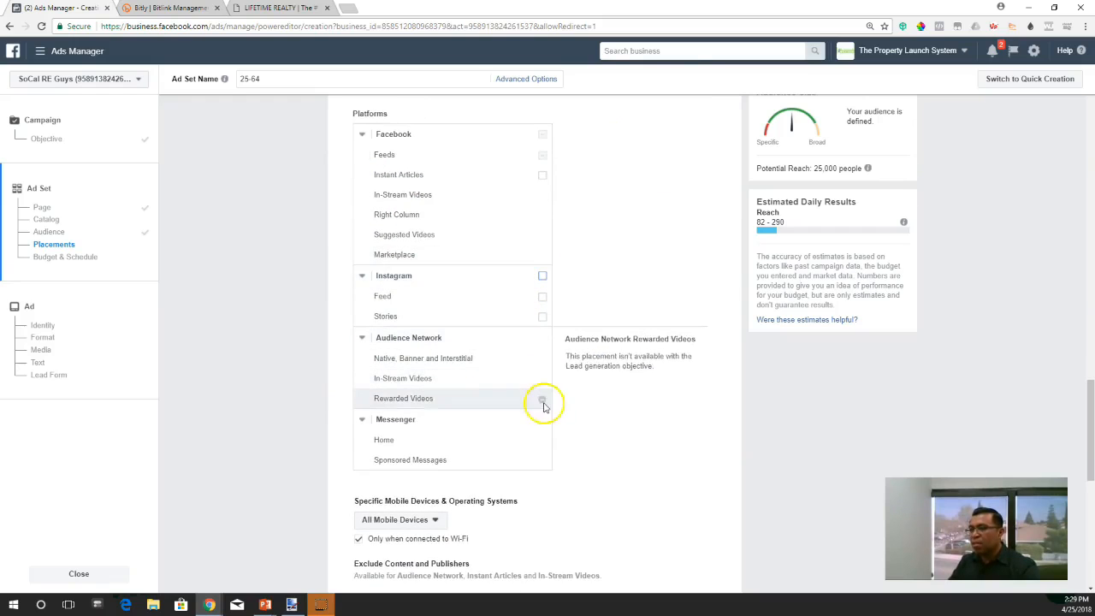
pyautogui.scroll(3, 653, 476)
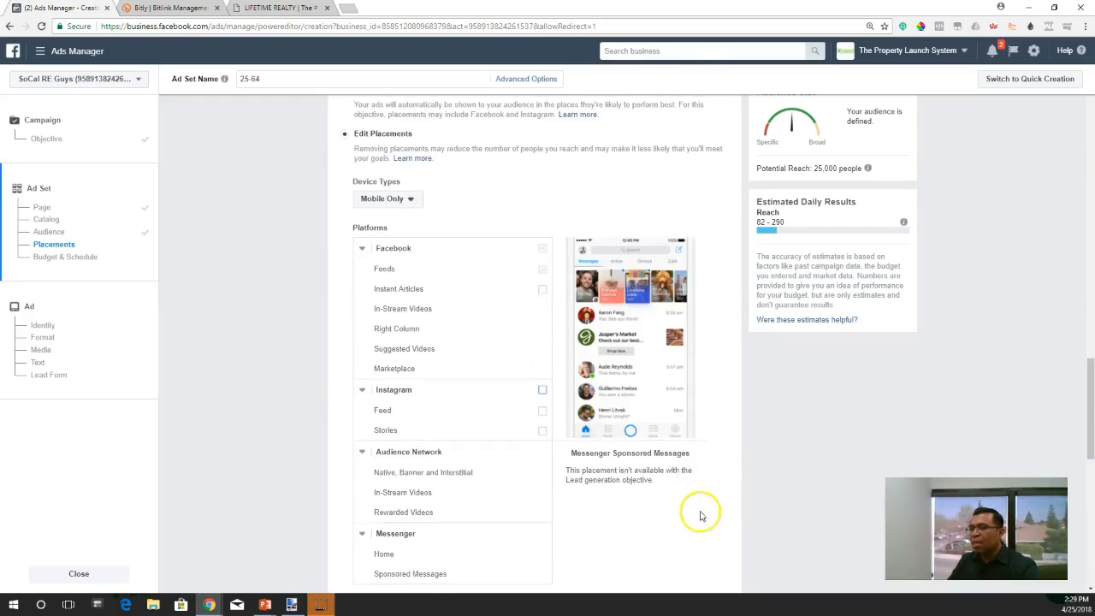
pyautogui.scroll(-5, 634, 416)
pyautogui.scroll(-2, 634, 417)
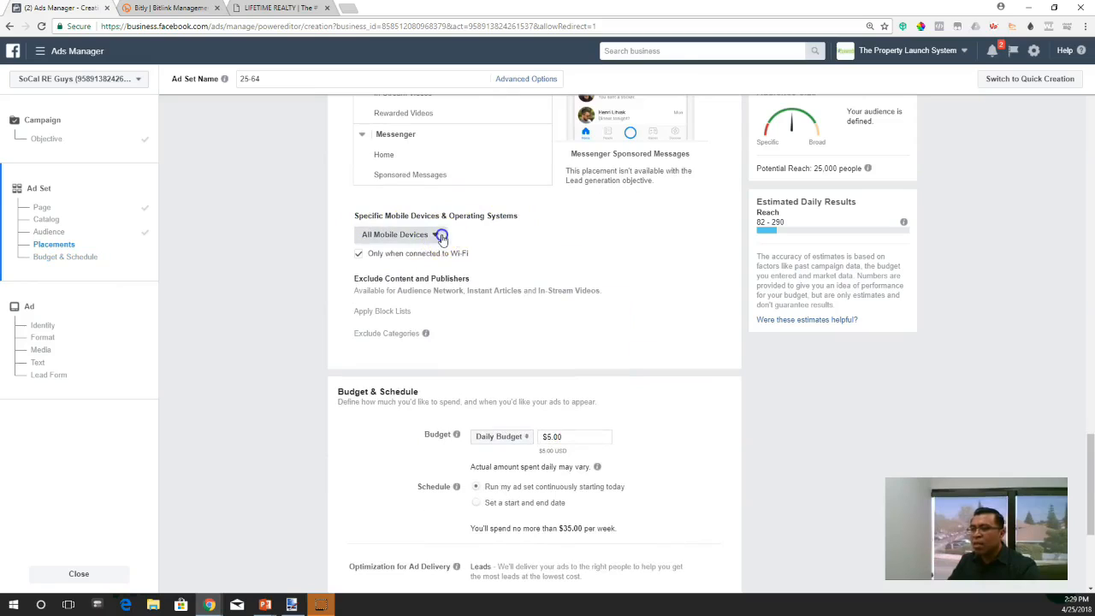
pyautogui.click(438, 236)
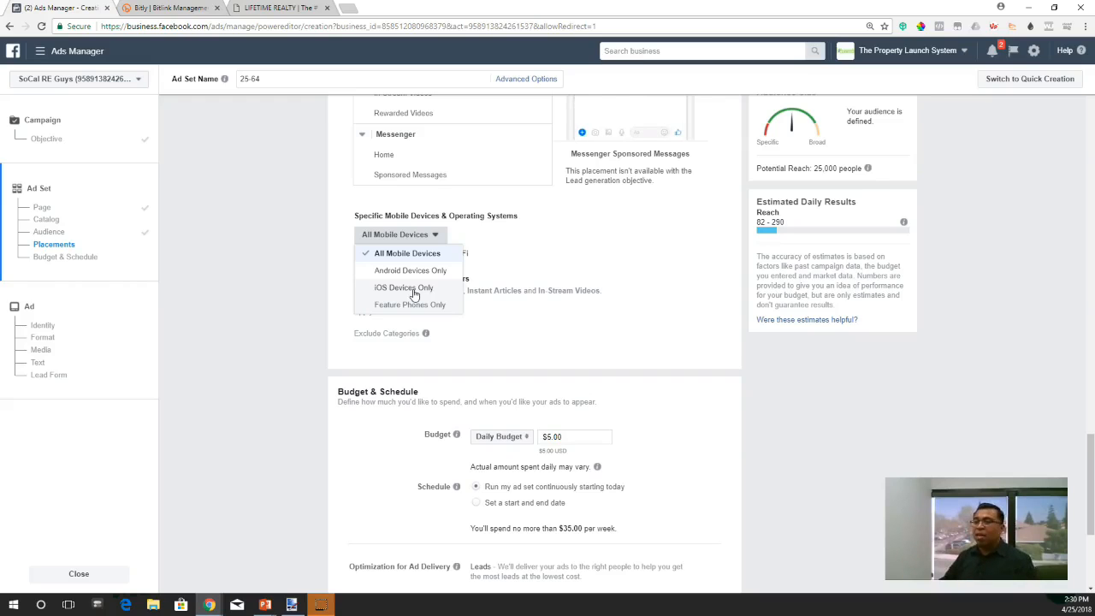
pyautogui.click(534, 240)
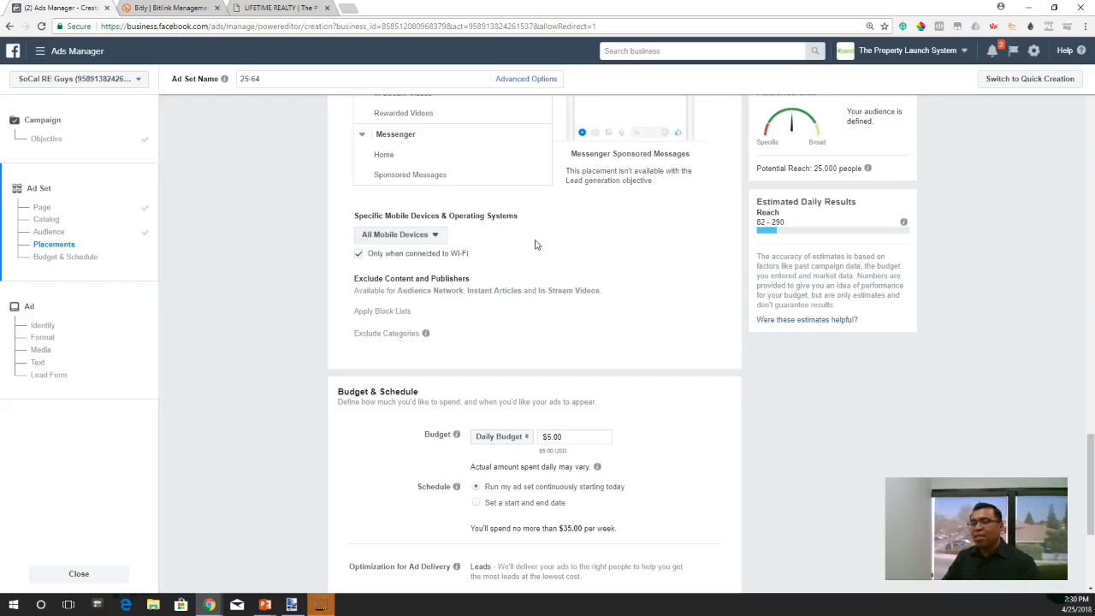
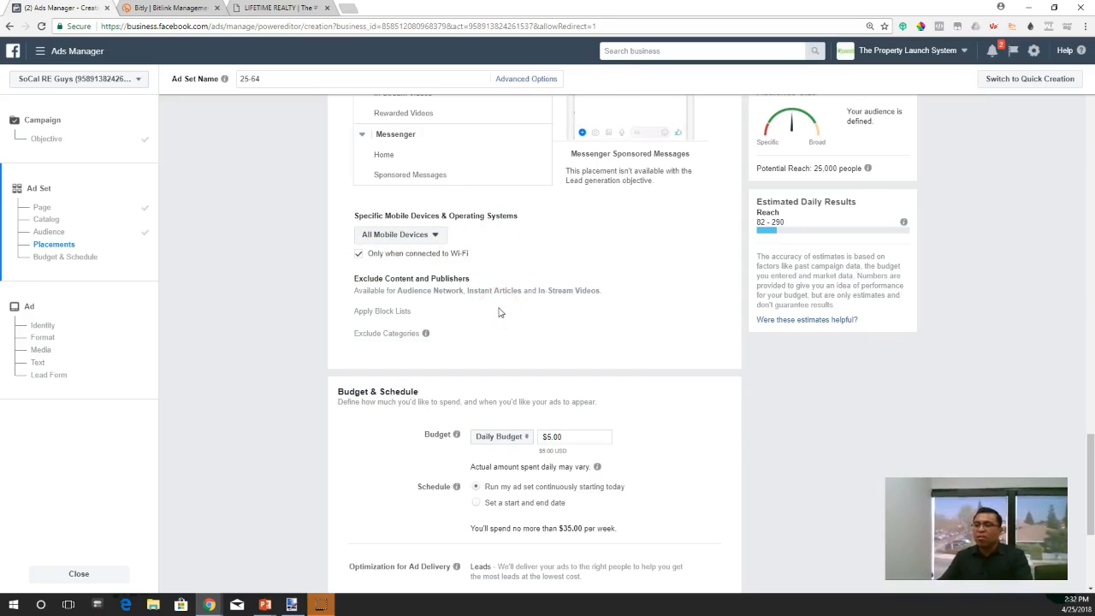
# - Review the ad set's $5.00 daily budget, continuous schedule and lowest cost bidding, and continue to the ad setup
pyautogui.scroll(-1, 500, 313)
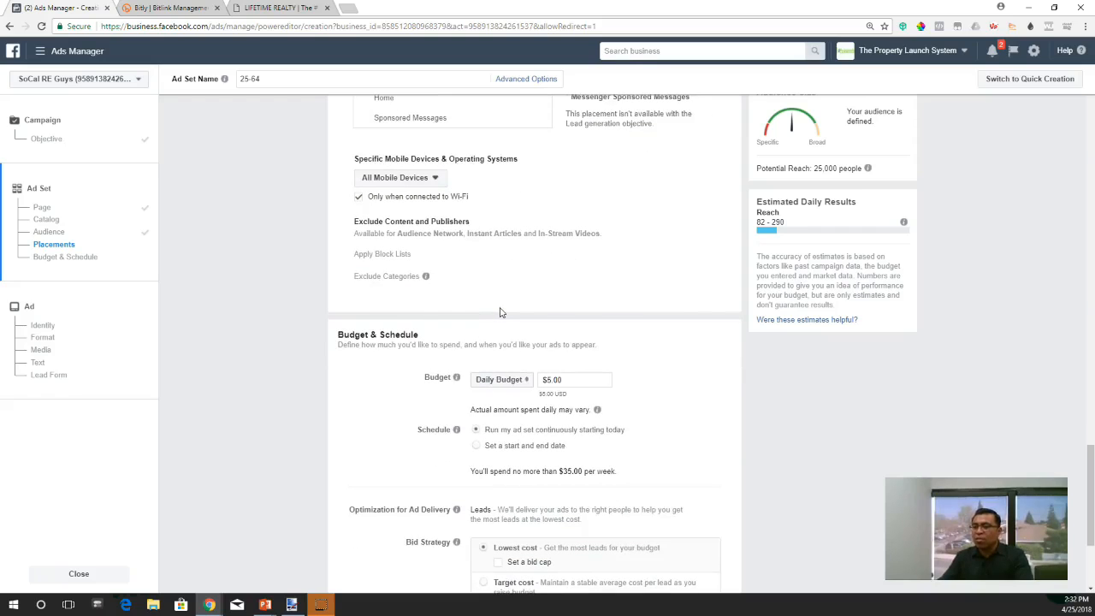
pyautogui.scroll(-3, 500, 313)
pyautogui.click(419, 276)
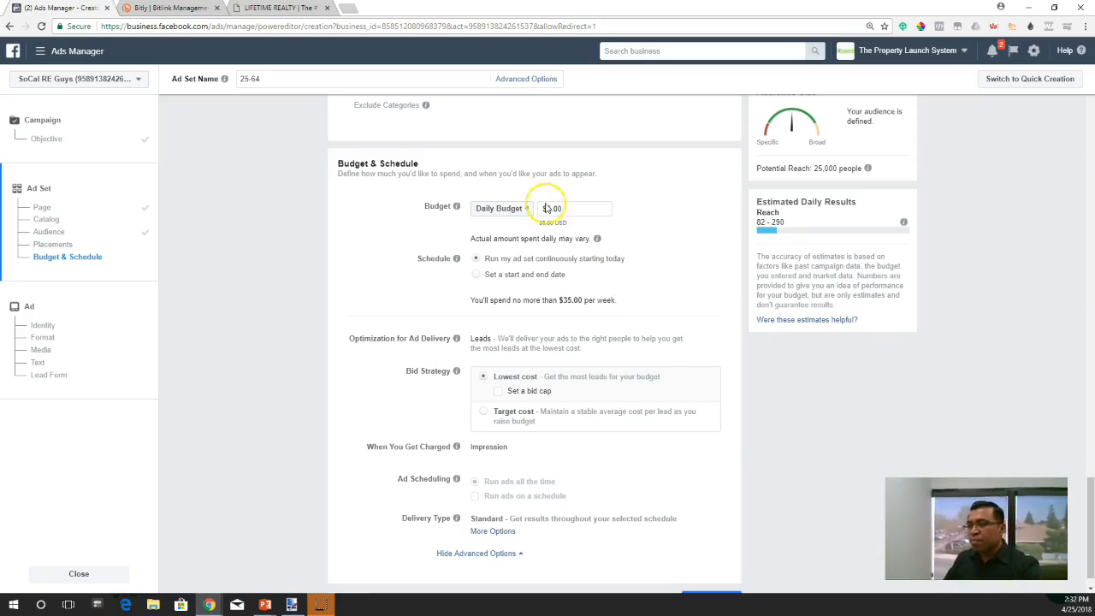
pyautogui.moveTo(596, 238)
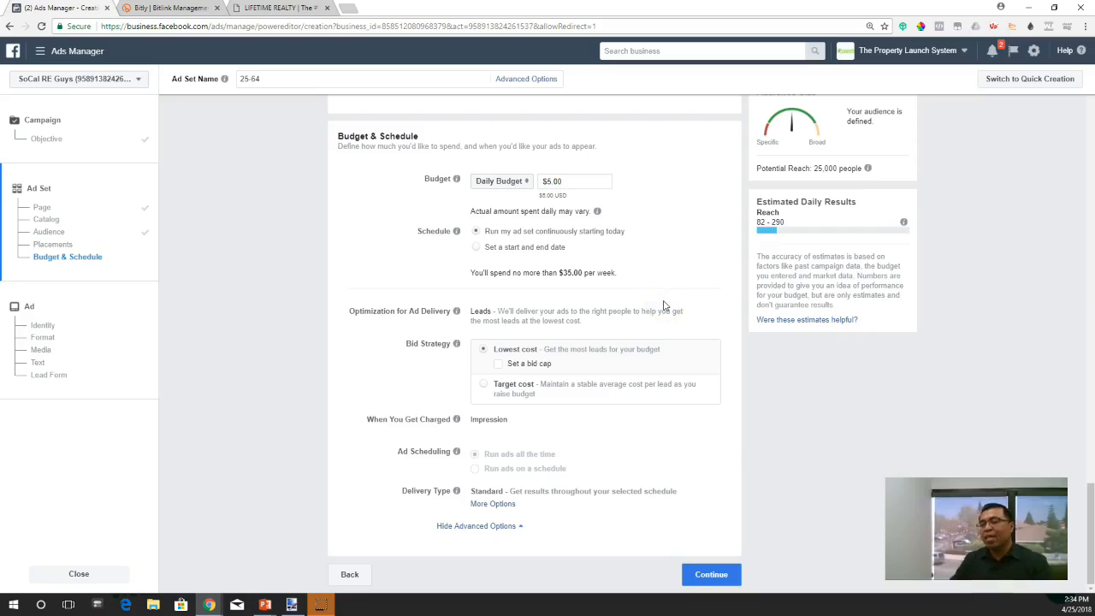
pyautogui.click(321, 336)
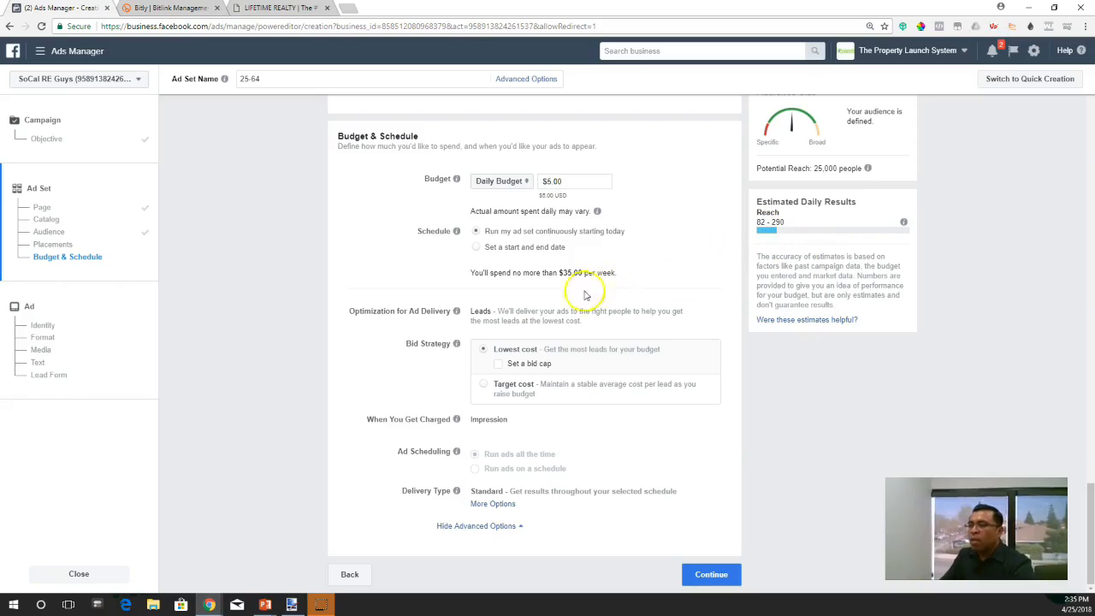
pyautogui.click(477, 248)
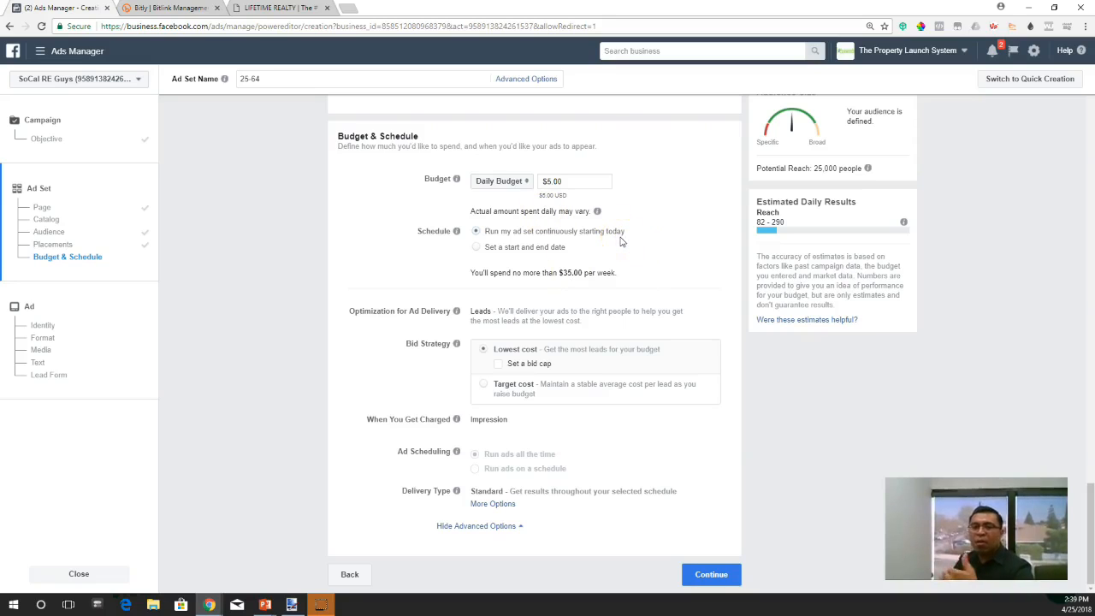
pyautogui.click(643, 279)
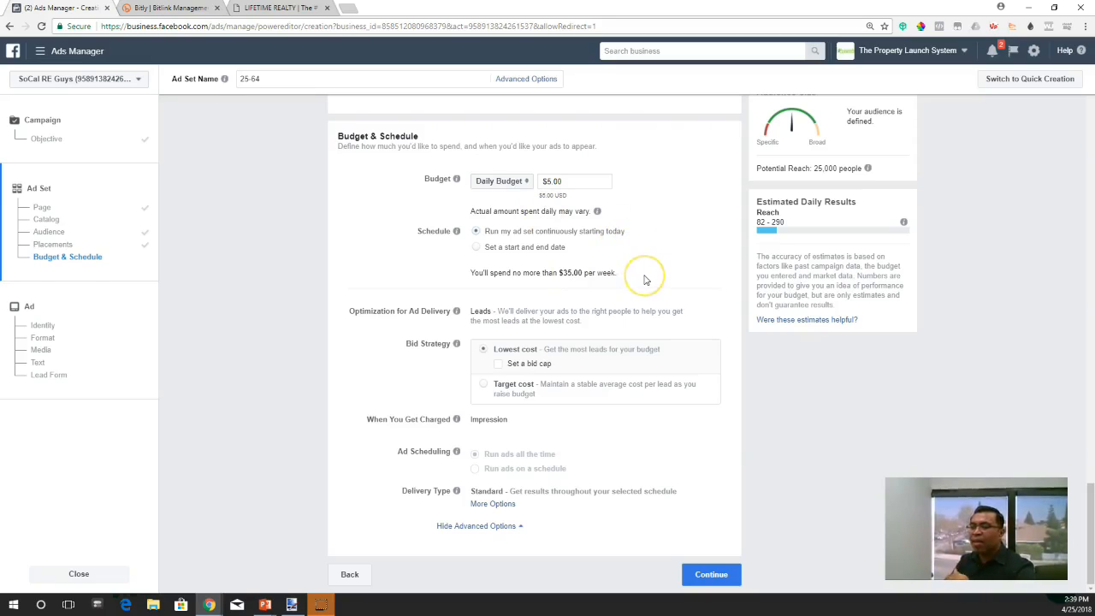
pyautogui.click(695, 291)
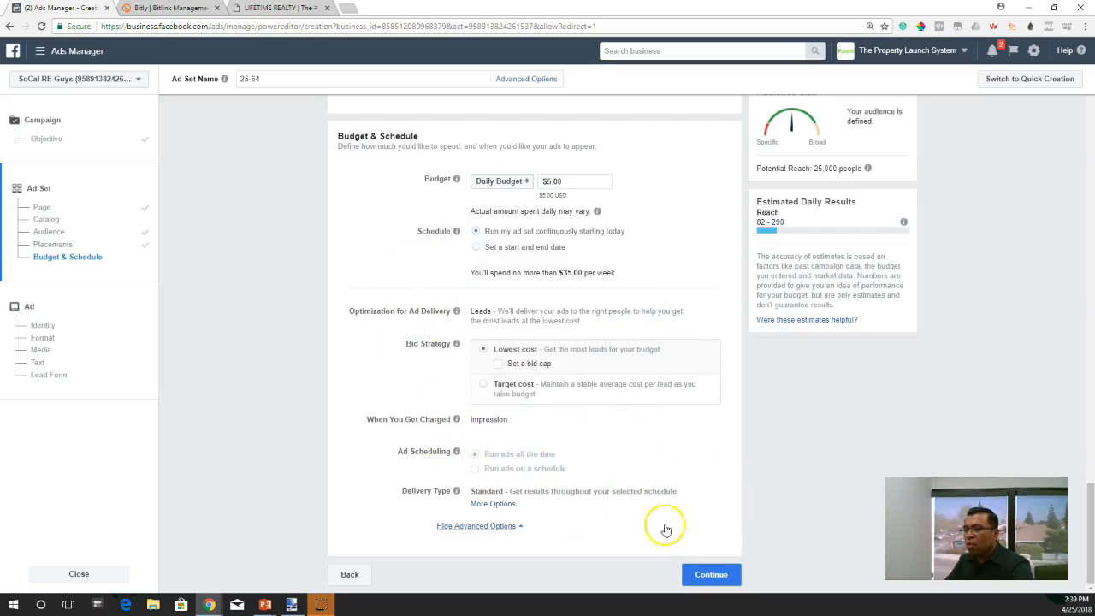
pyautogui.click(705, 582)
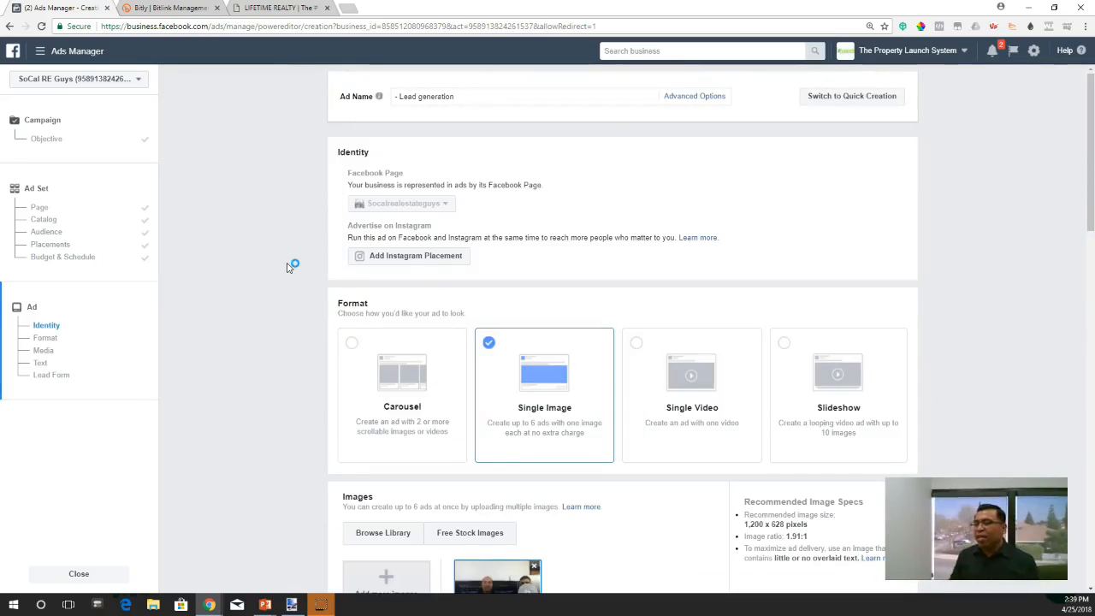
# - Review the ad's Facebook Page identity and the available formats, keeping Single Image selected
pyautogui.scroll(-1, 296, 294)
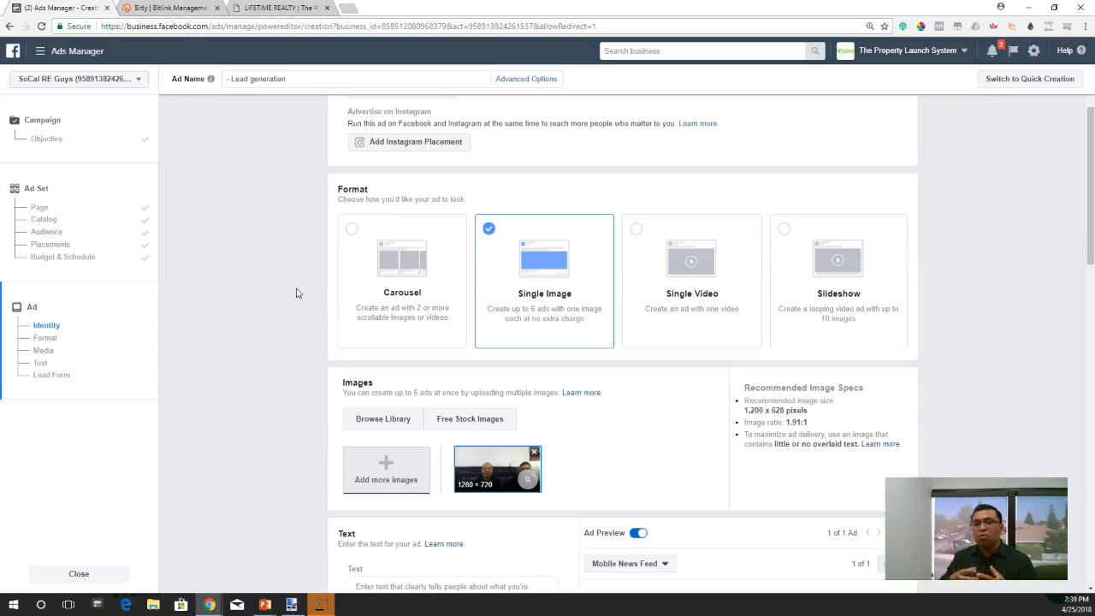
pyautogui.scroll(2, 294, 257)
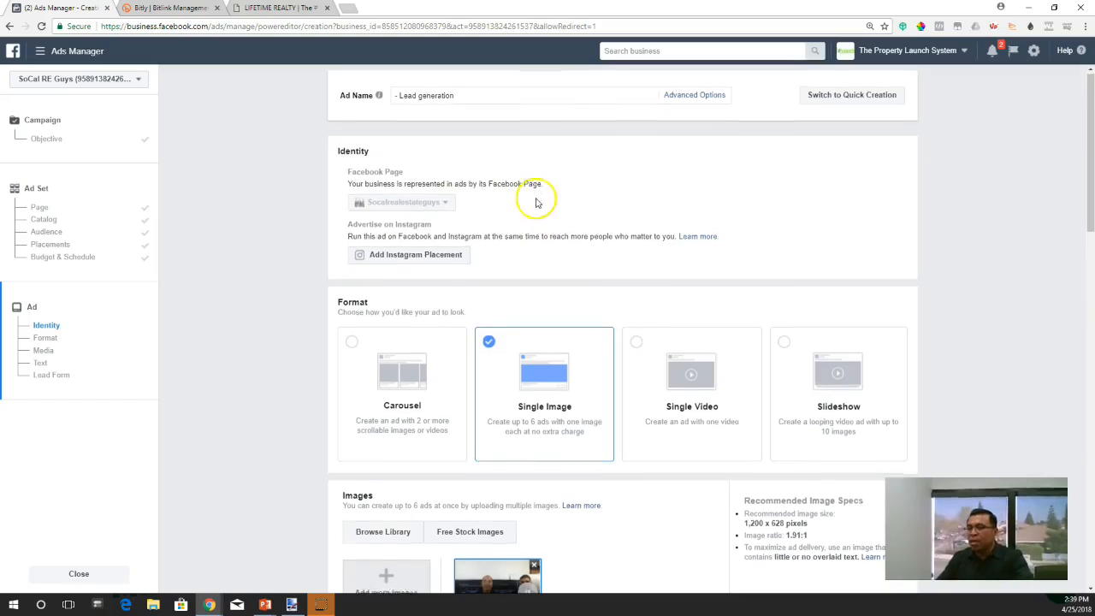
pyautogui.scroll(-1, 536, 202)
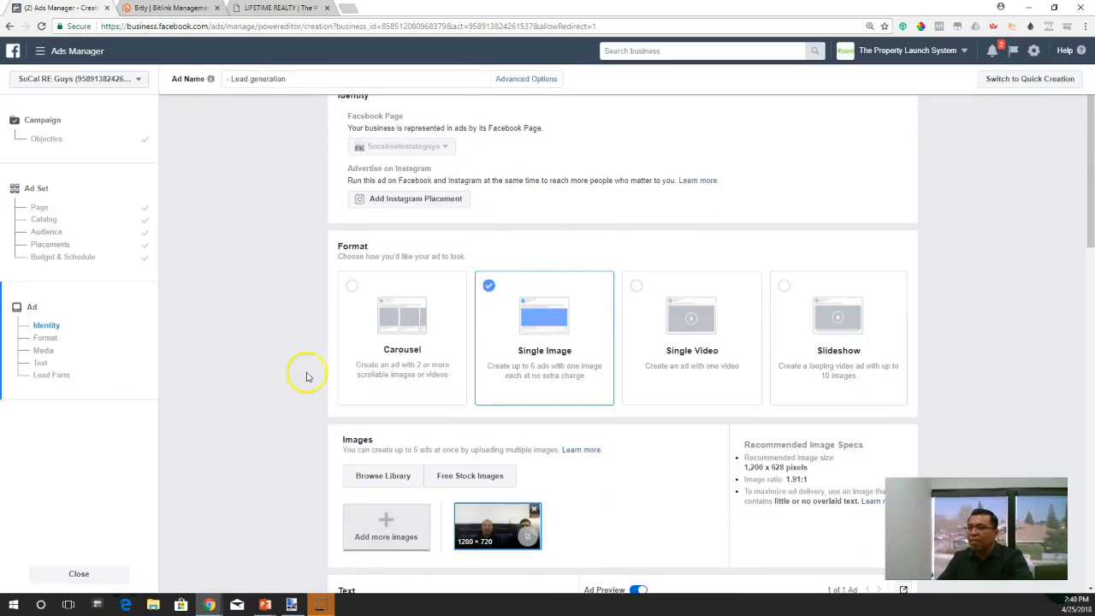
pyautogui.scroll(-1, 291, 359)
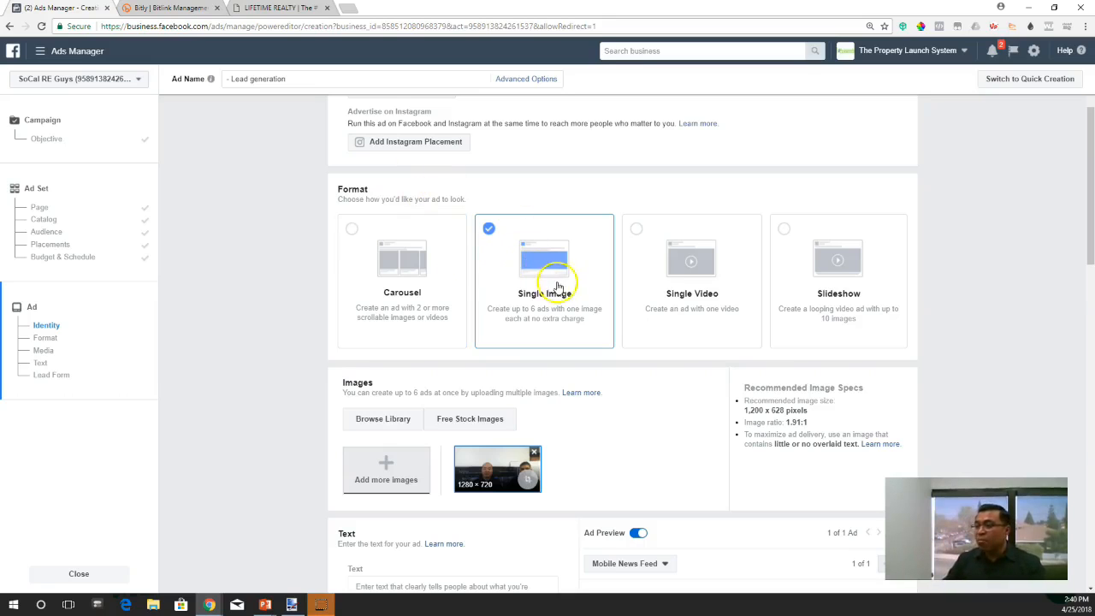
pyautogui.click(526, 266)
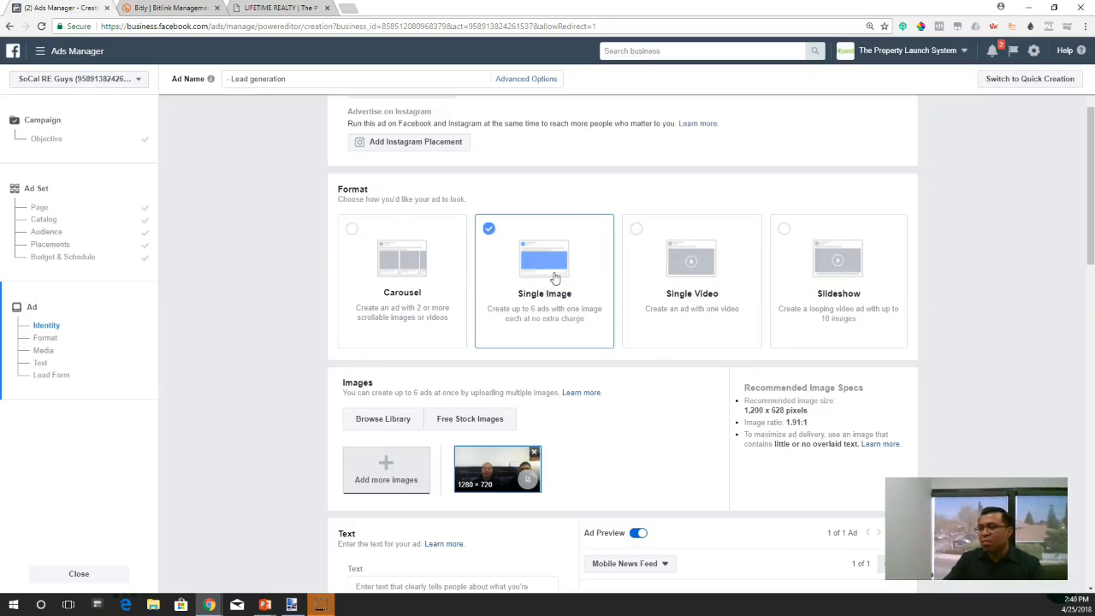
pyautogui.click(409, 287)
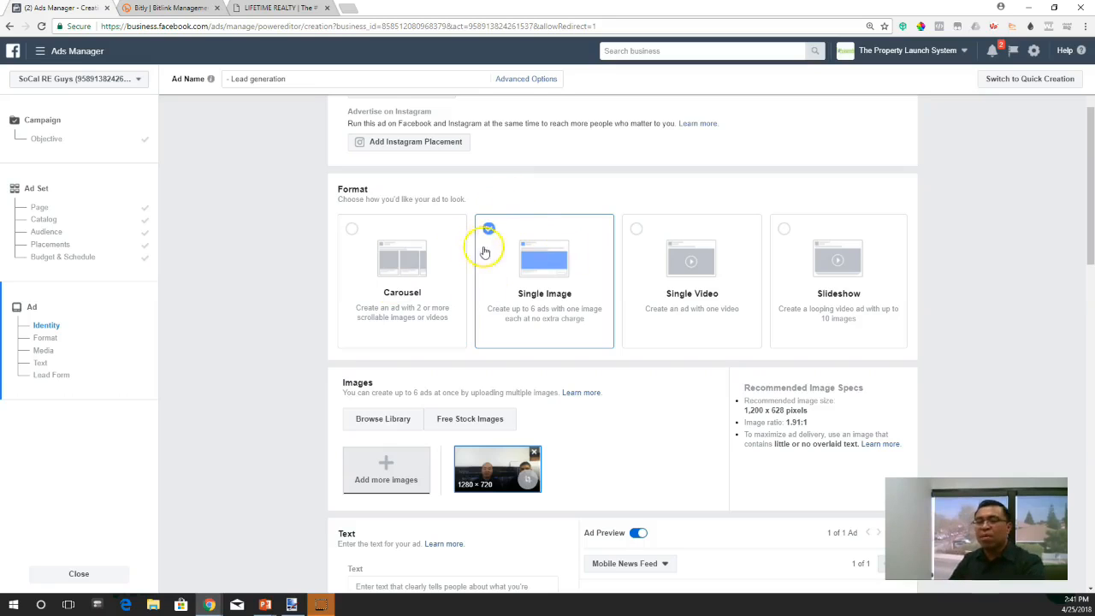
pyautogui.click(660, 386)
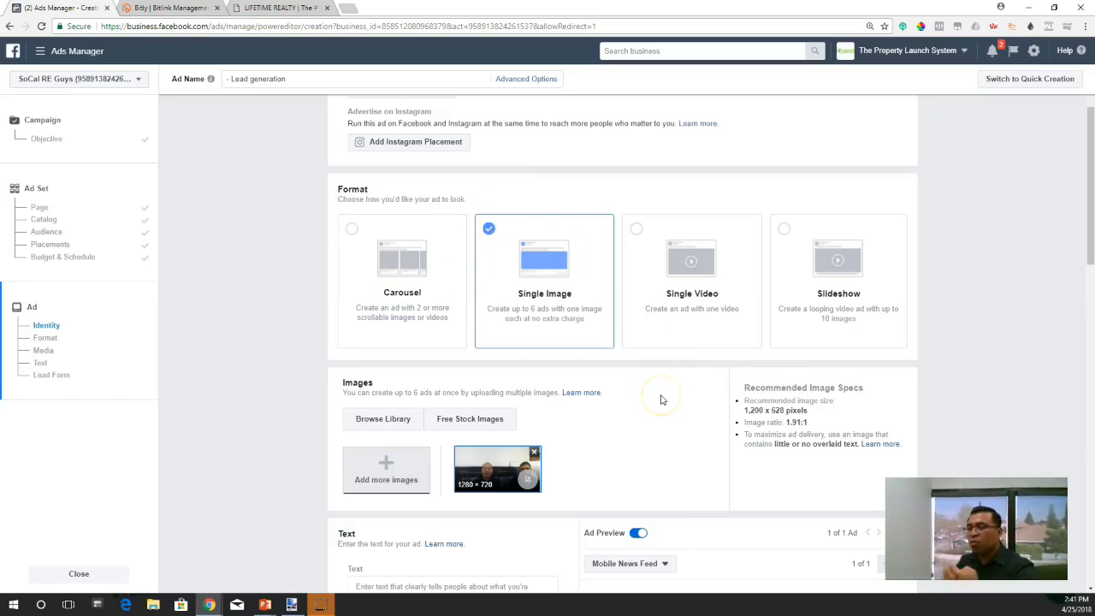
# - Remove the existing ad image and upload the Front image from the BreaFBProprerty folder in its place
pyautogui.scroll(-1, 678, 382)
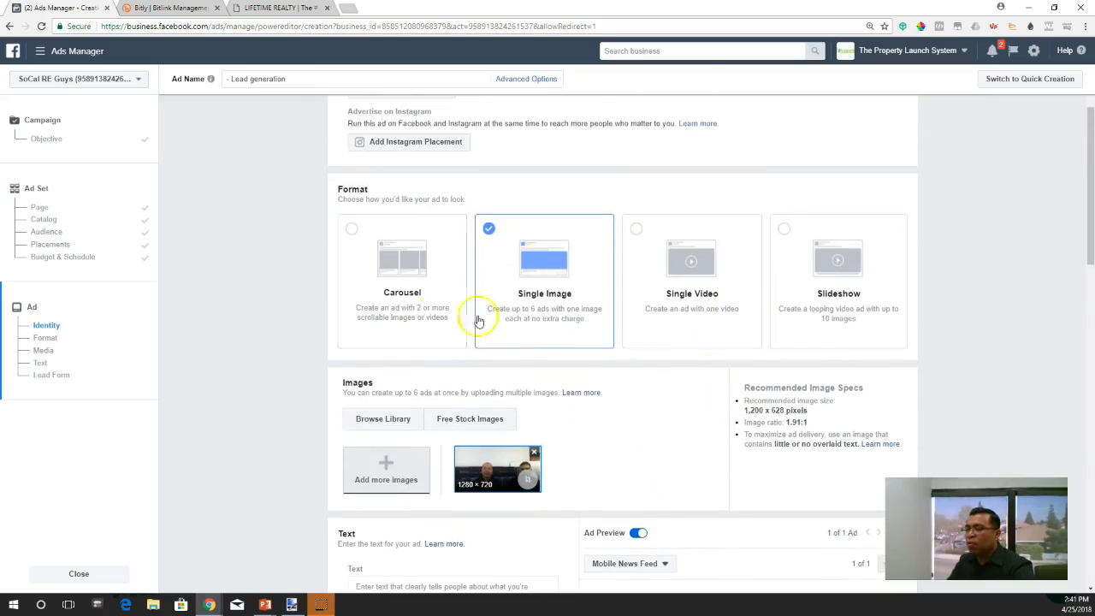
pyautogui.scroll(-2, 575, 454)
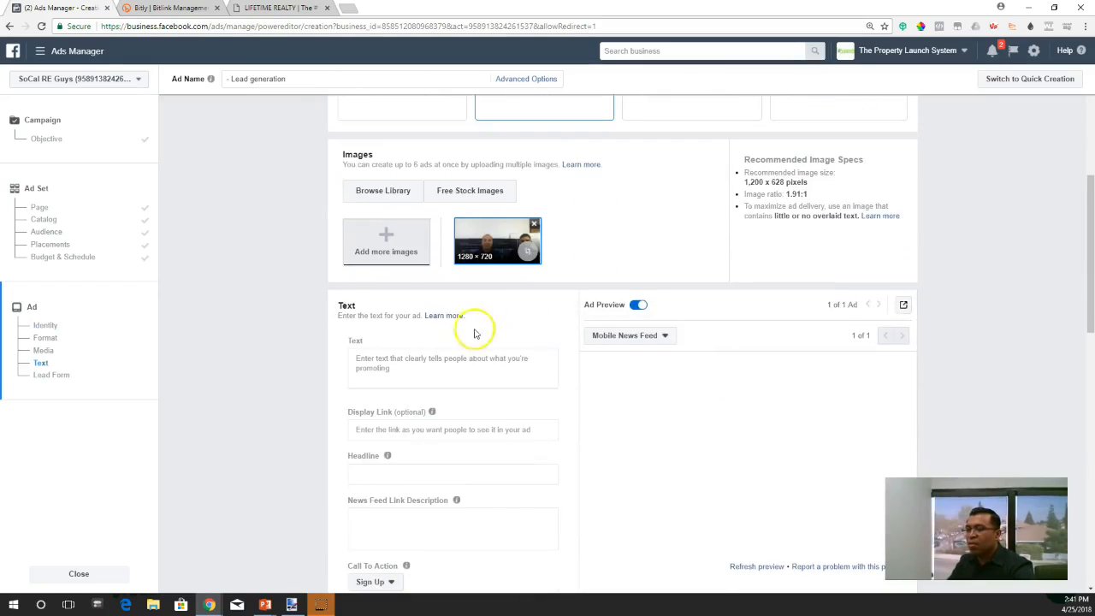
pyautogui.click(536, 221)
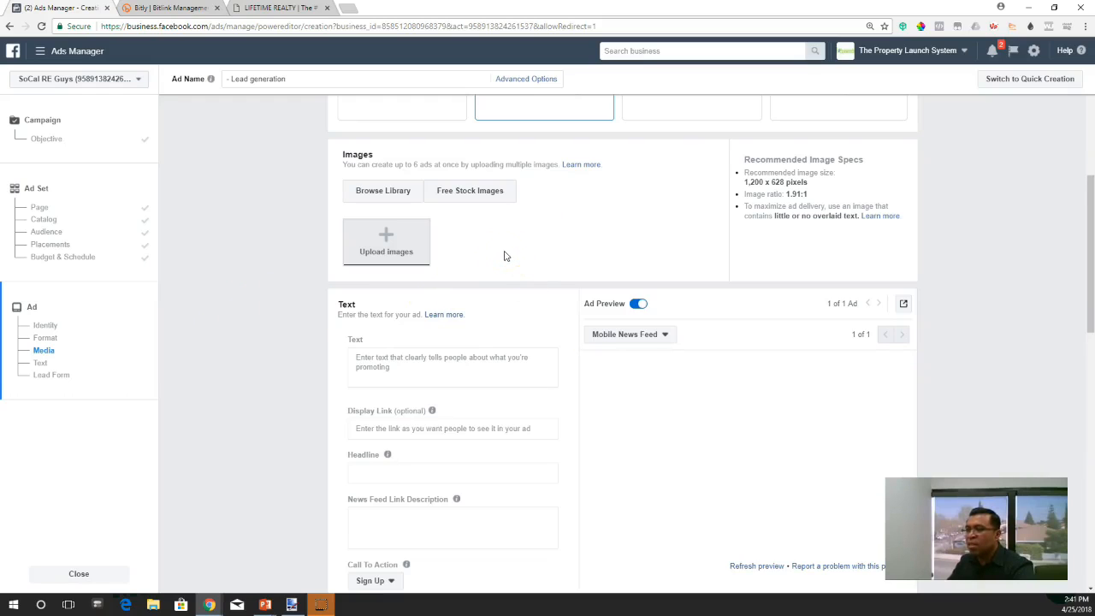
pyautogui.click(388, 241)
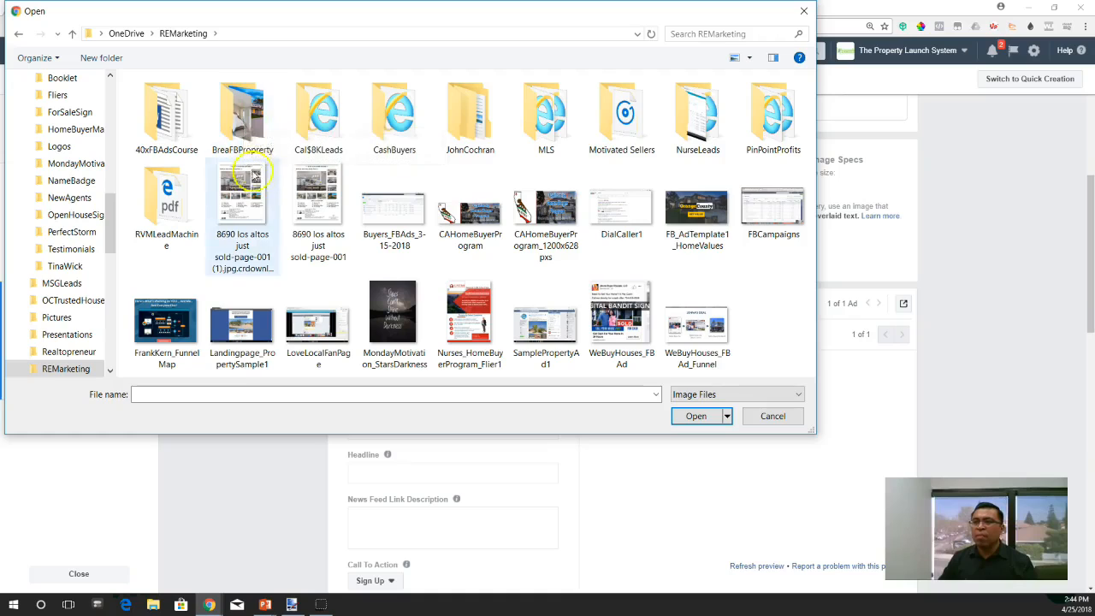
pyautogui.click(245, 122)
pyautogui.doubleClick(246, 123)
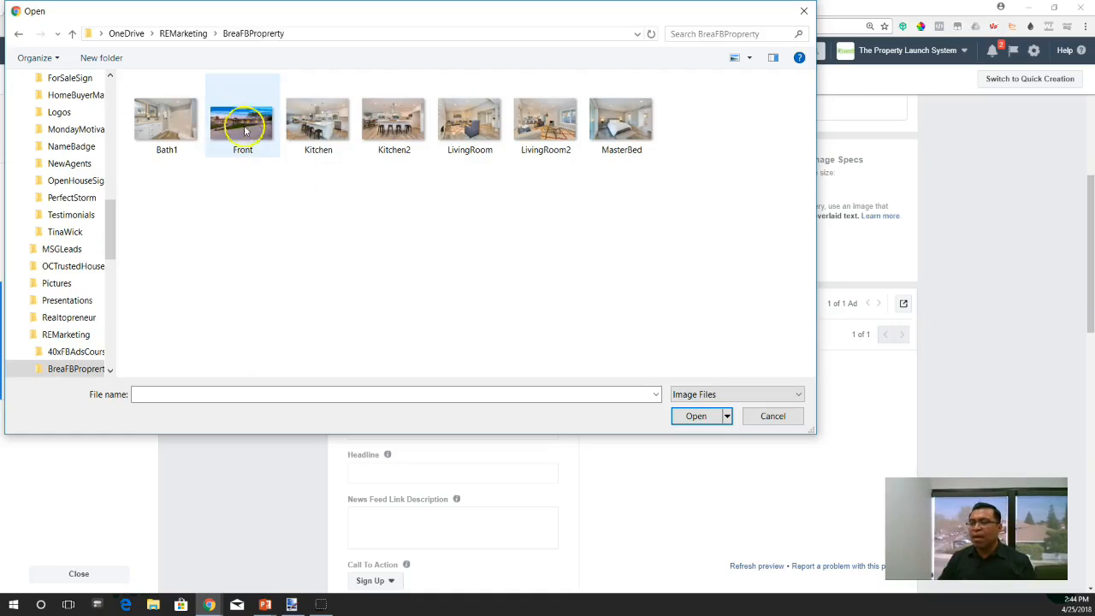
pyautogui.doubleClick(242, 137)
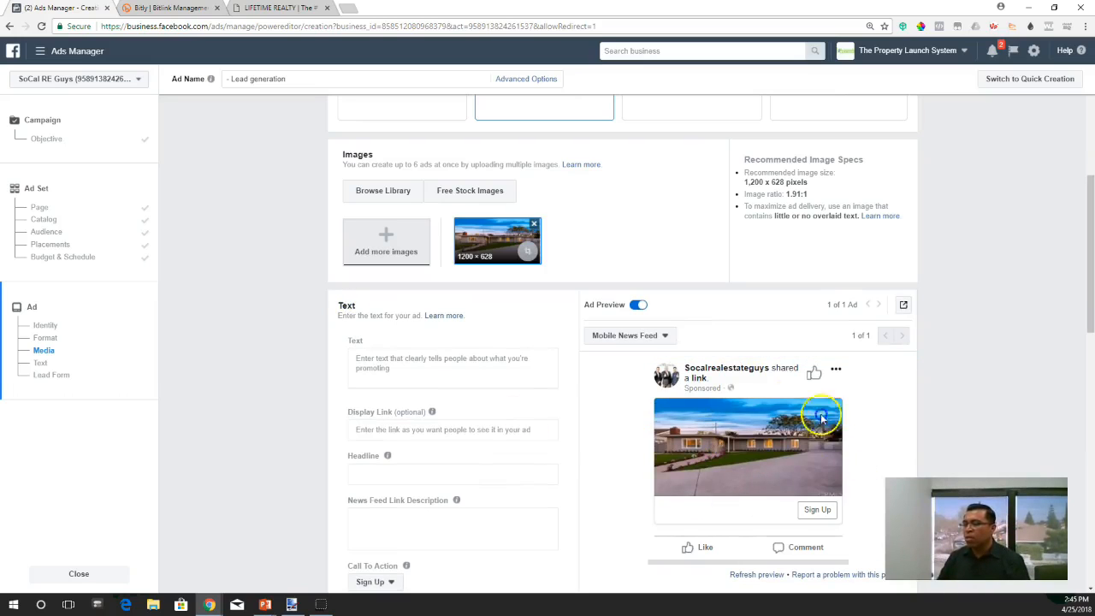
# - Try the placeholder "dadf" as the ad's main text to check its position in the mobile preview, and start a replacement
pyautogui.scroll(-4, 597, 380)
pyautogui.scroll(1, 753, 274)
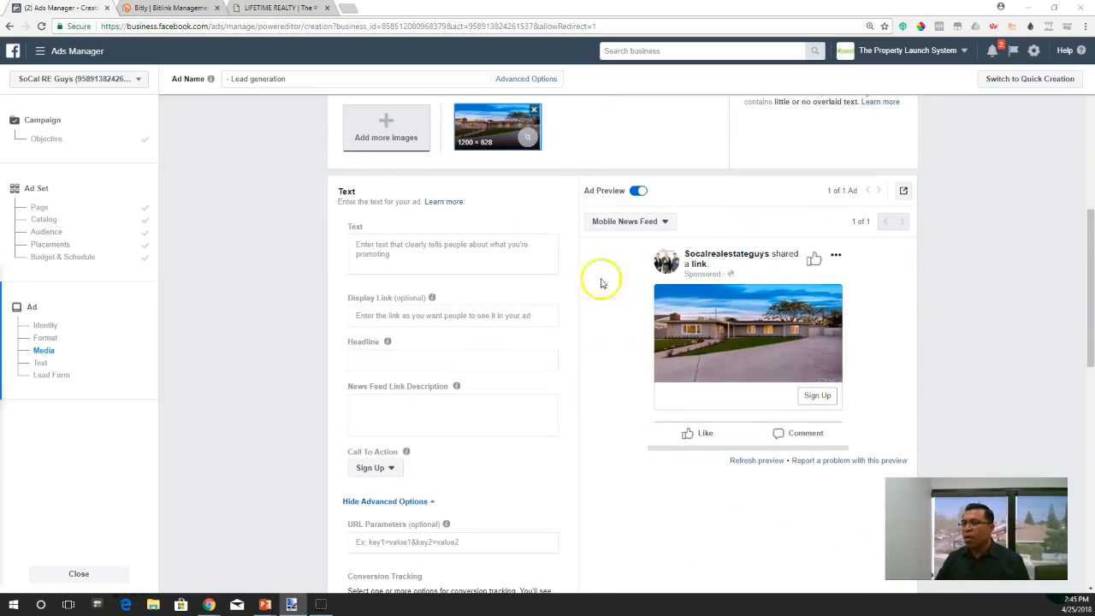
pyautogui.click(389, 245)
pyautogui.write('asdf')
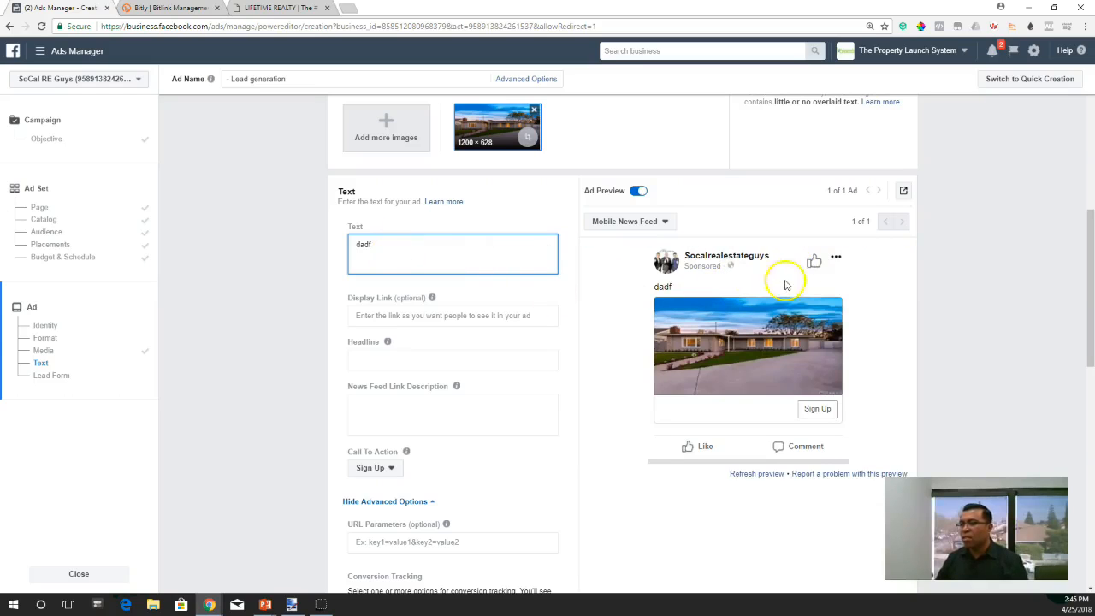
pyautogui.moveTo(390, 253); pyautogui.dragTo(334, 242)
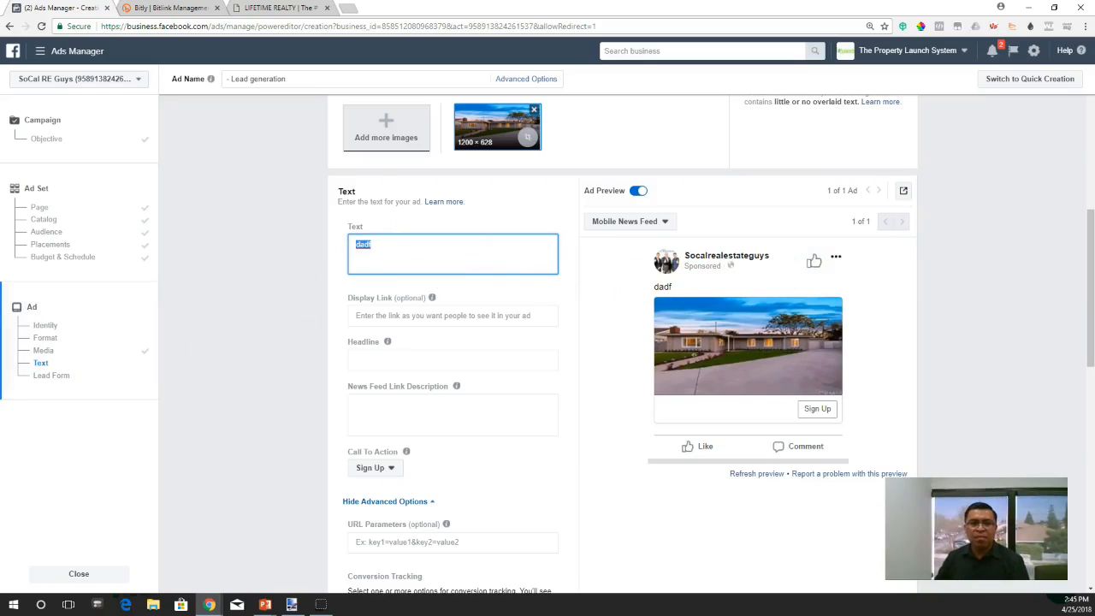
pyautogui.hotkey('alt', 'Tab')
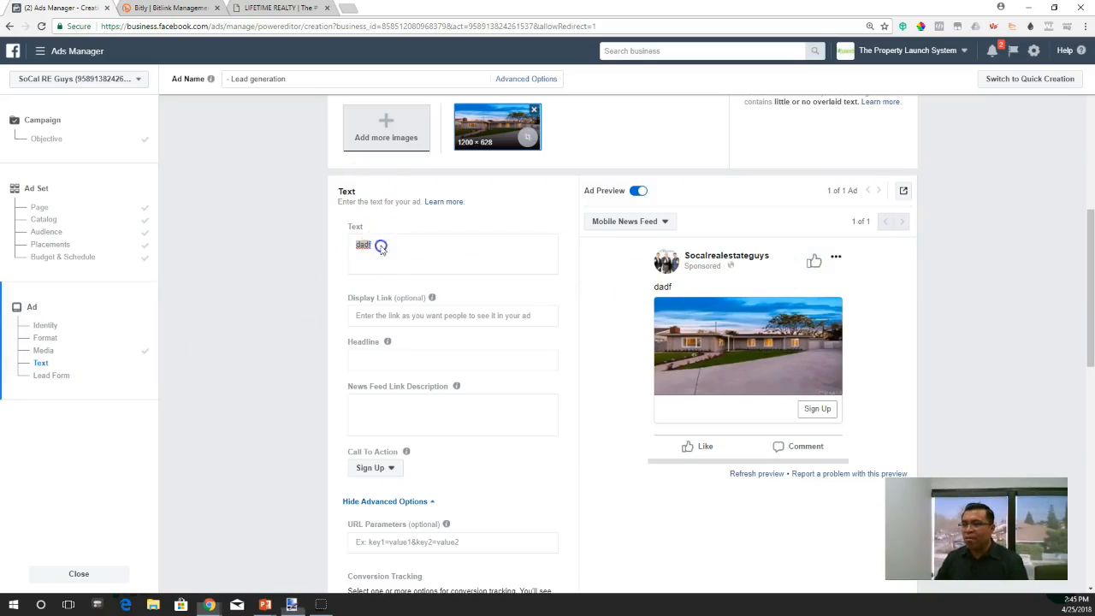
pyautogui.hotkey('alt', 'Tab')
pyautogui.write('Do you w')
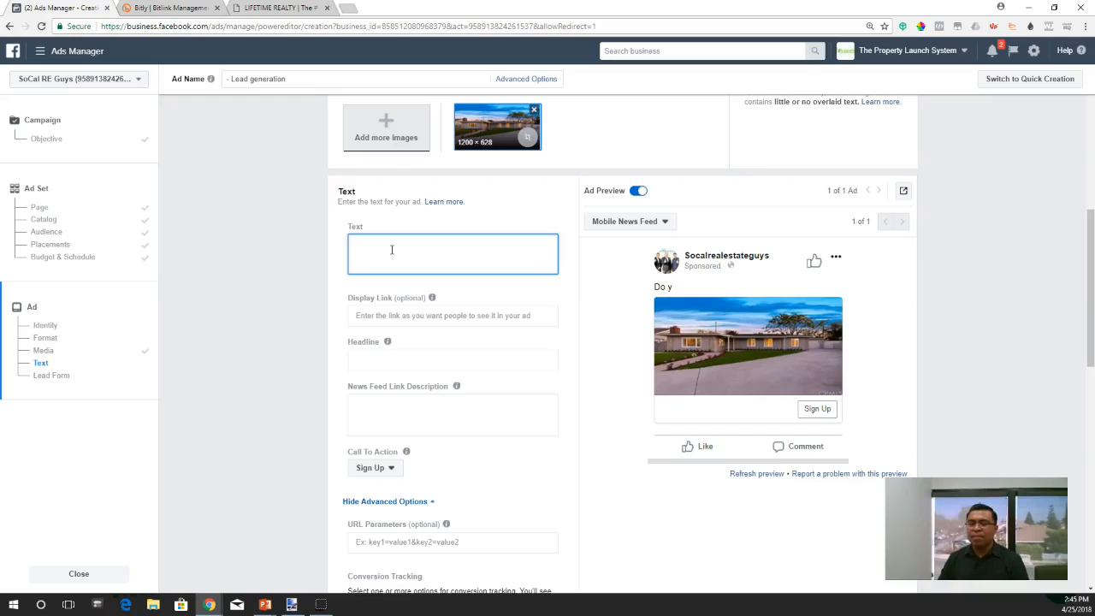
pyautogui.write('Wow! Check out this ')
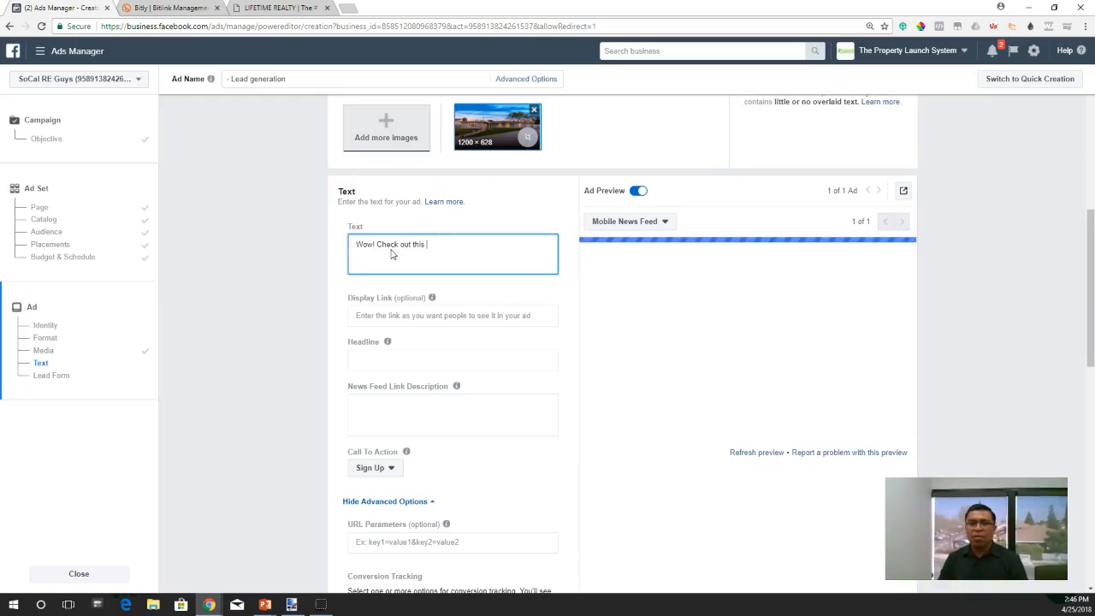
pyautogui.write('a')
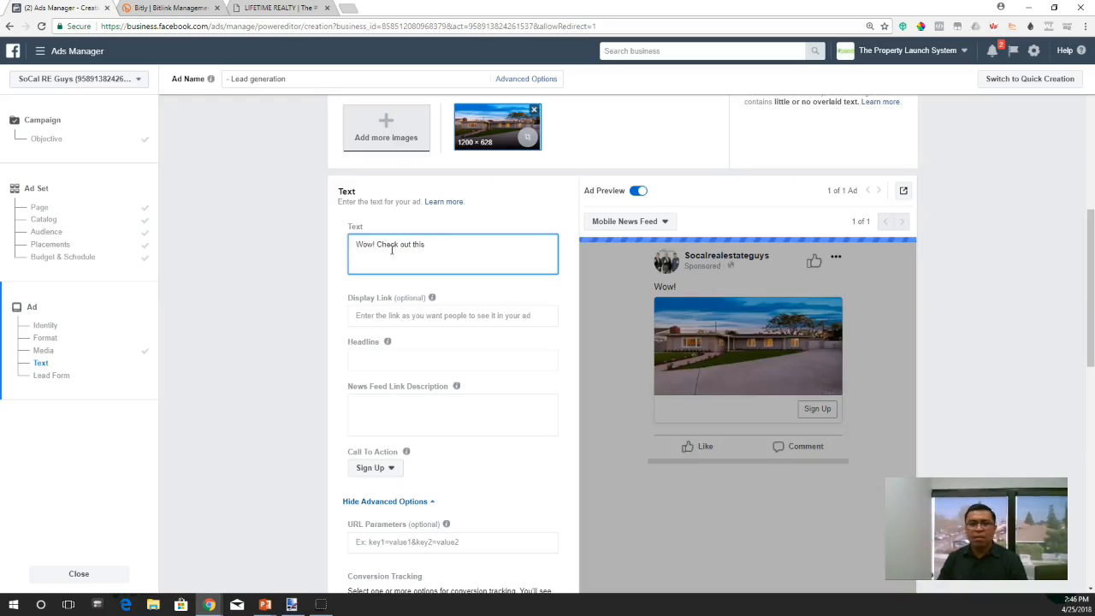
pyautogui.write('4Bed/2Bath')
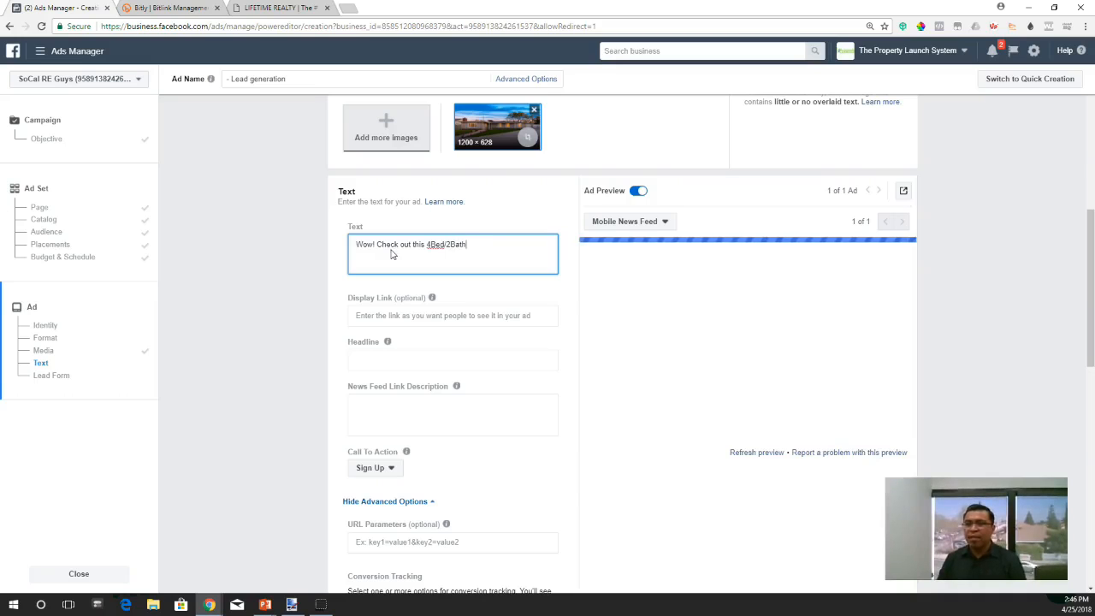
pyautogui.write(' AMAZING')
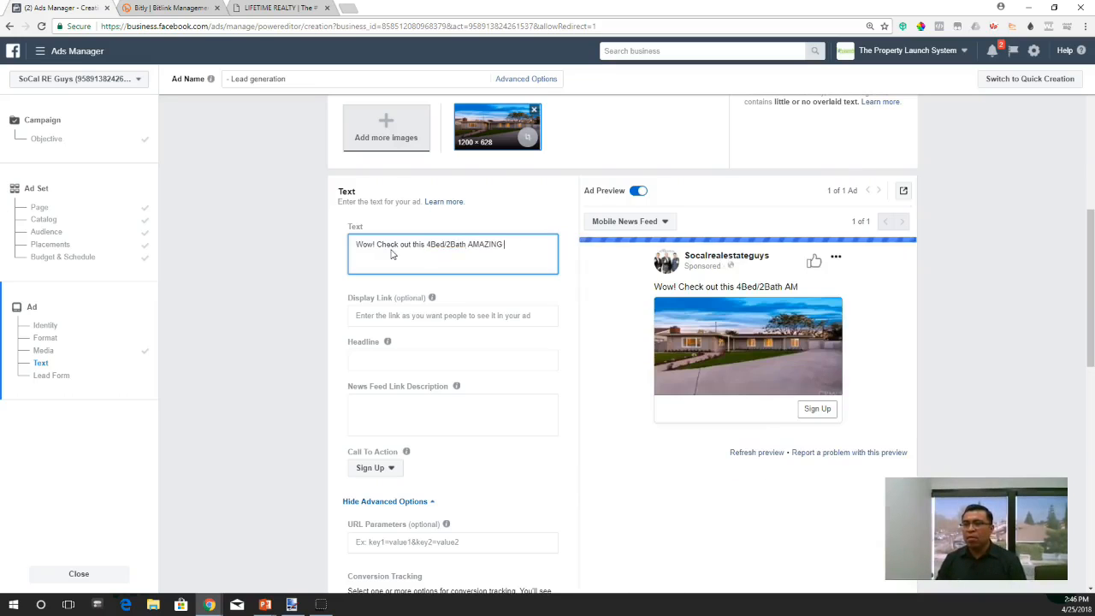
pyautogui.write(' home ')
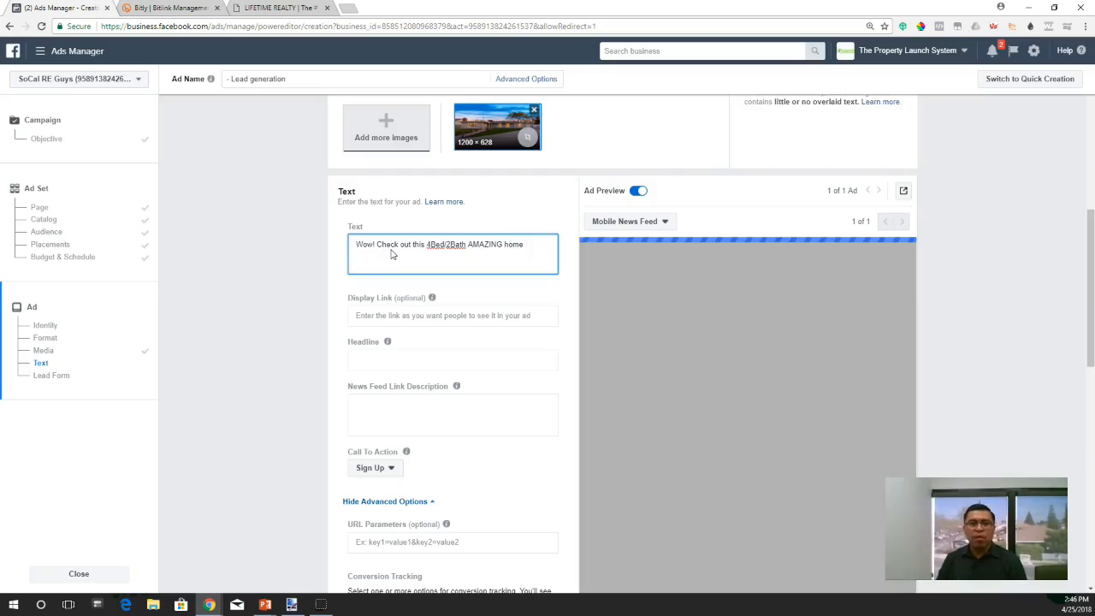
pyautogui.write('for')
# - Append "For Sale" to the ad's main text and capitalize "Home" before it
pyautogui.press('BackSpace')
pyautogui.press('BackSpace')
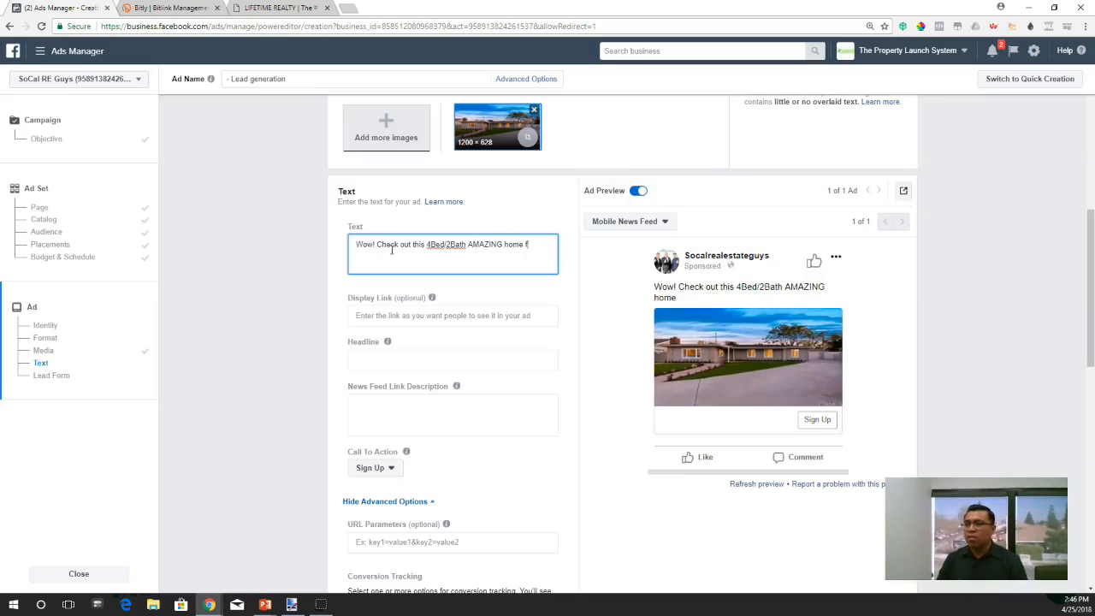
pyautogui.press('BackSpace')
pyautogui.write('For Sale')
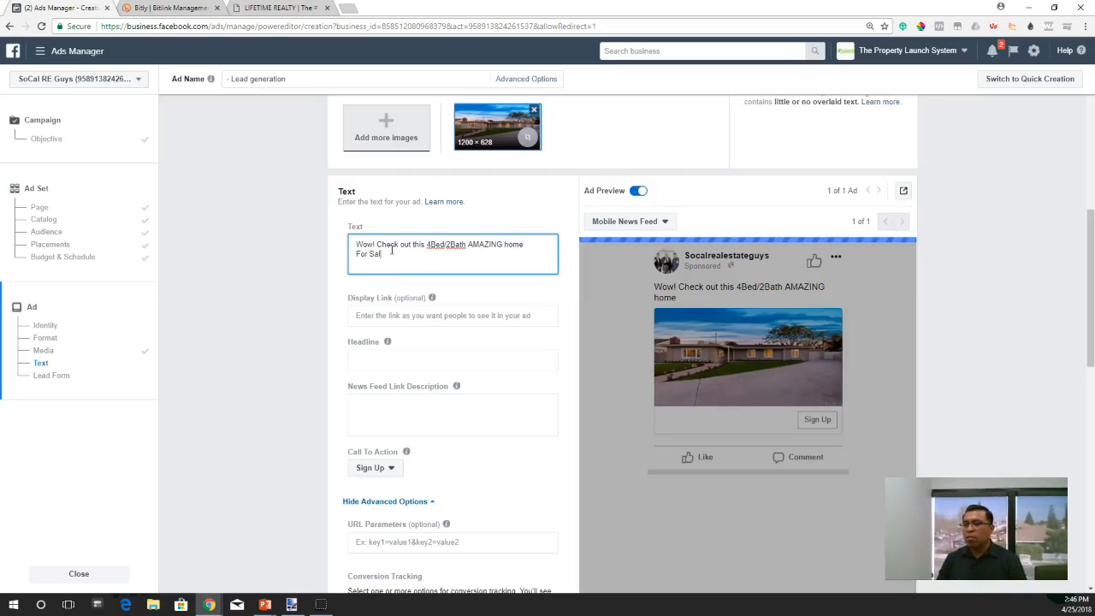
pyautogui.click(511, 245)
pyautogui.press('BackSpace')
pyautogui.write('H')
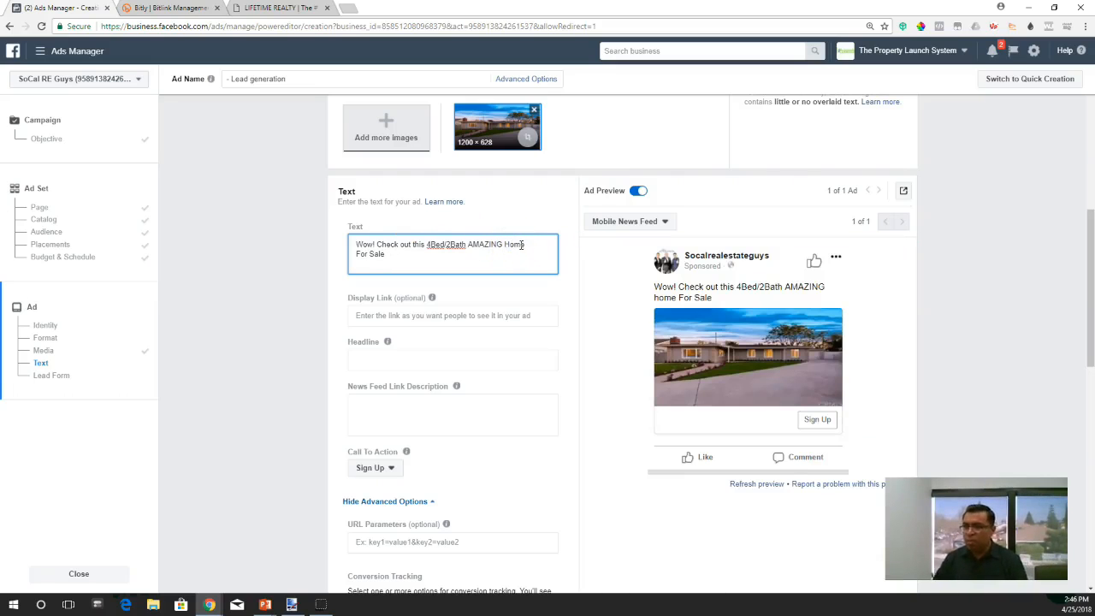
# - Continue the ad's main text after "For Sale" with "In the city of Anaheim, Ca."
pyautogui.click(385, 254)
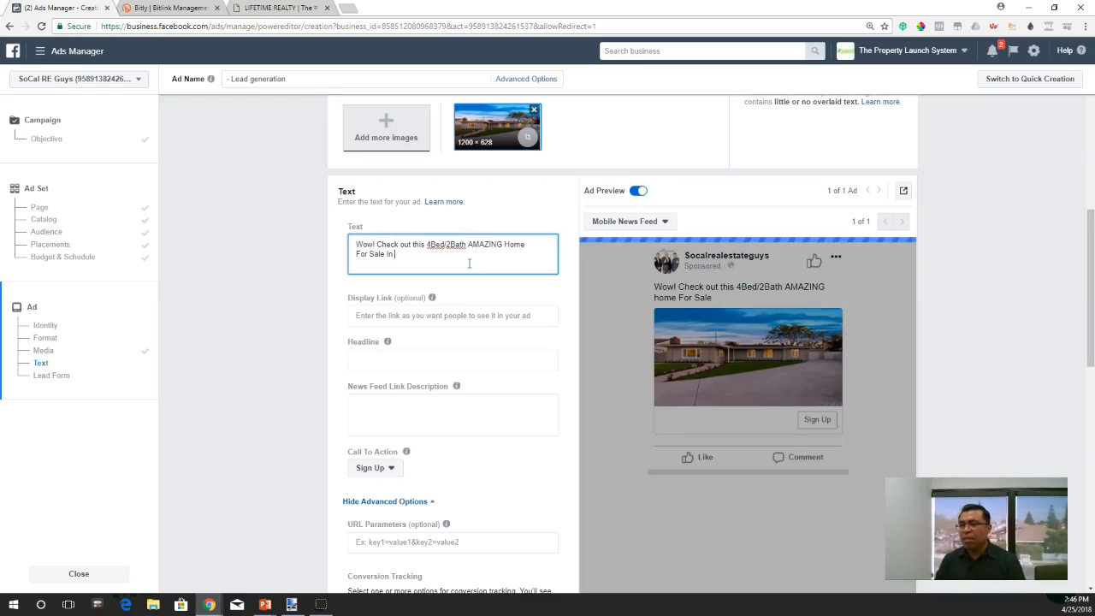
pyautogui.write('In the city of')
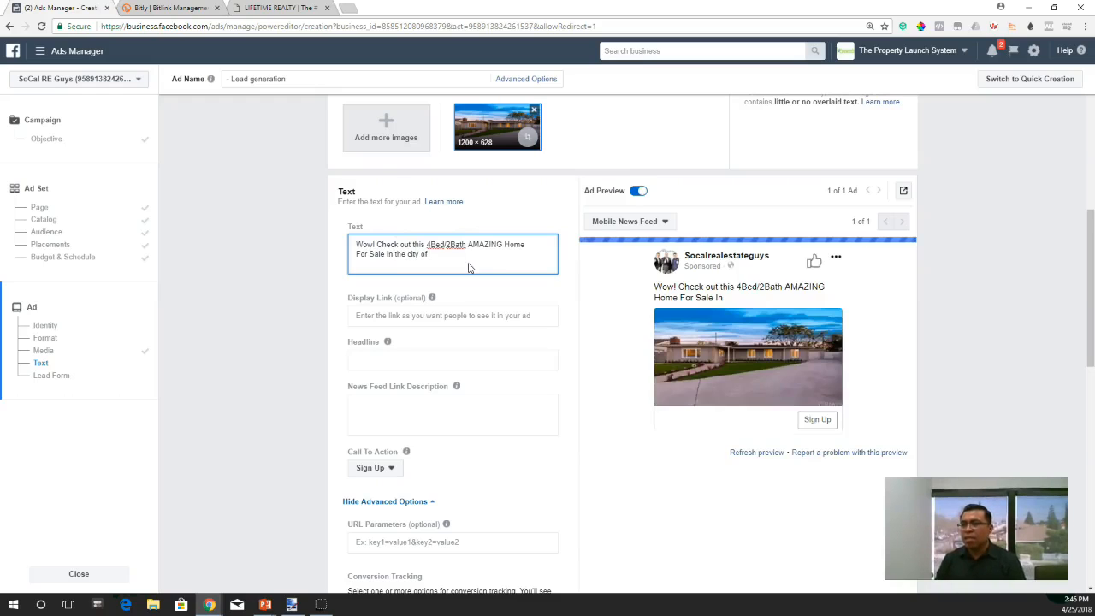
pyautogui.write(' Anaheim,')
pyautogui.press('Return')
pyautogui.write('C')
pyautogui.press('BackSpace')
pyautogui.press('BackSpace')
pyautogui.press('BackSpace')
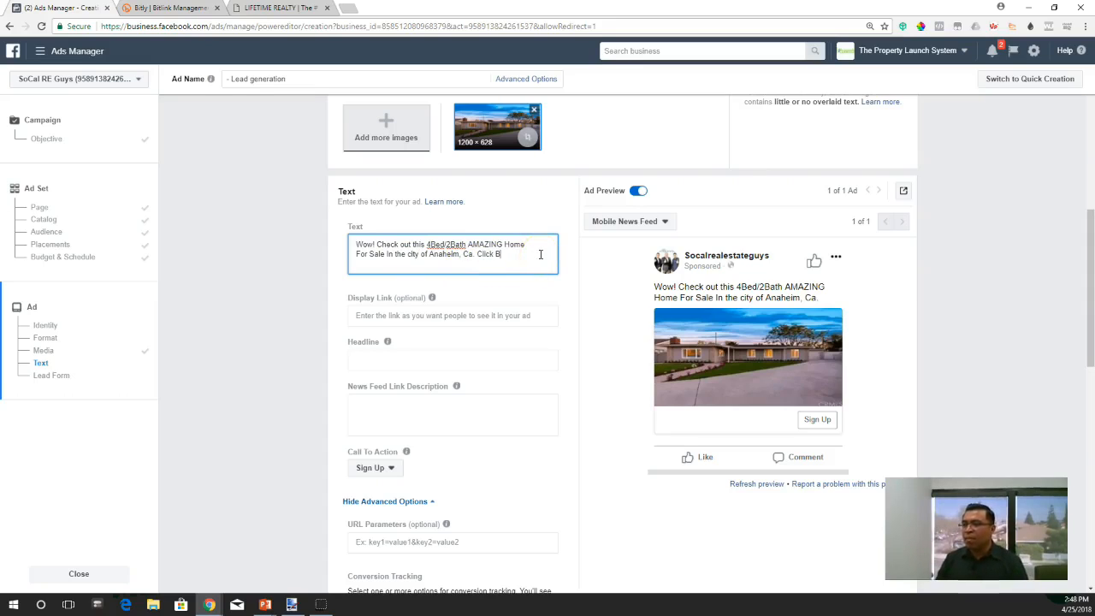
# - Finish the ad's main text with "Click Below to see more details and full list of home UNDER $699k"
pyautogui.write('to ')
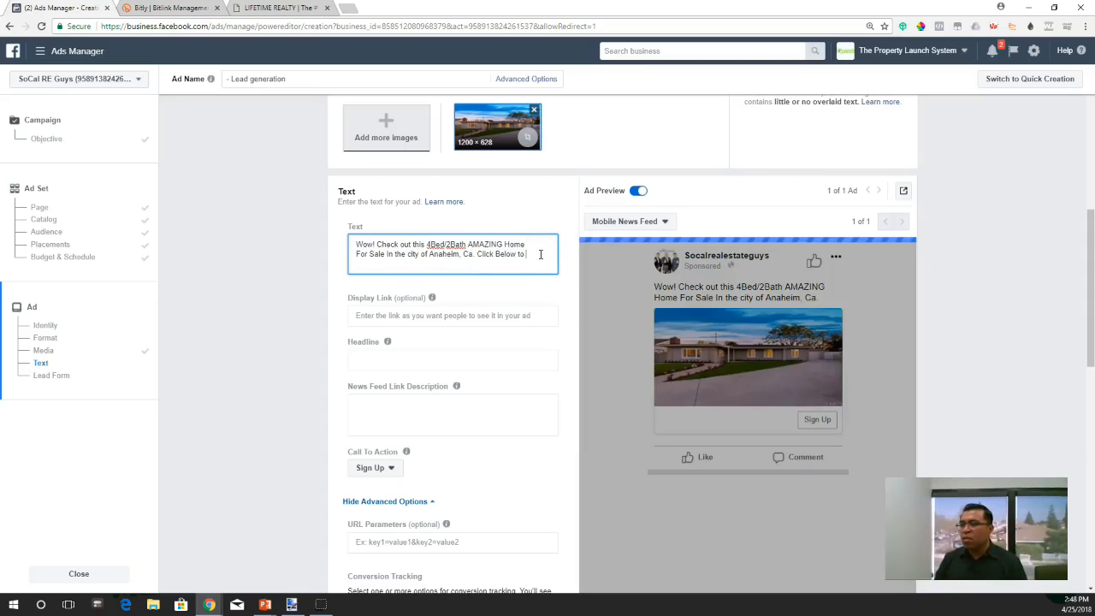
pyautogui.write('see more details and full list of')
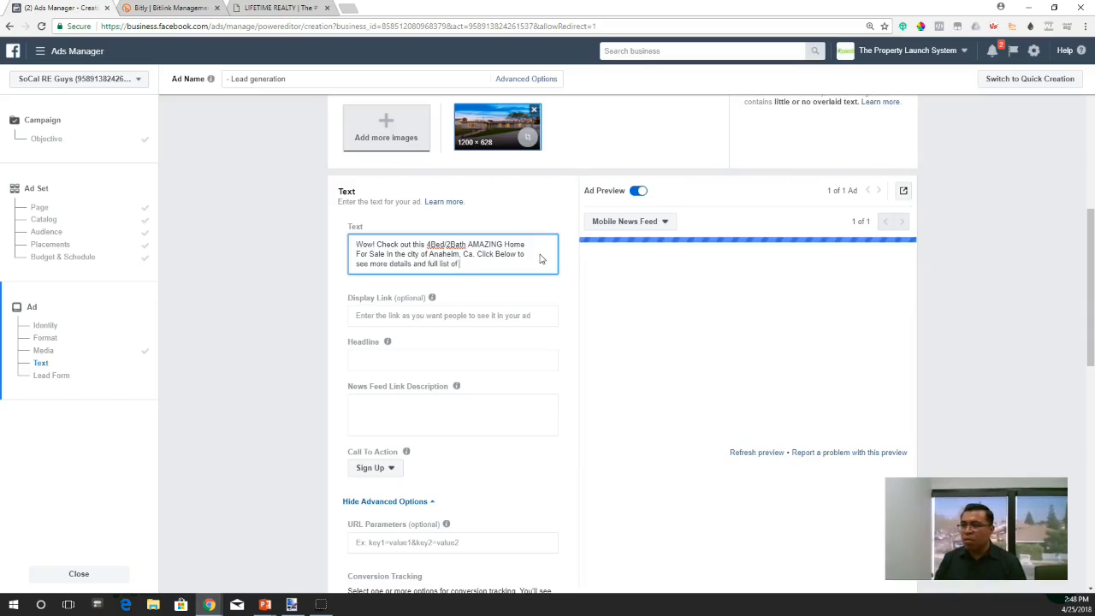
pyautogui.write('home ')
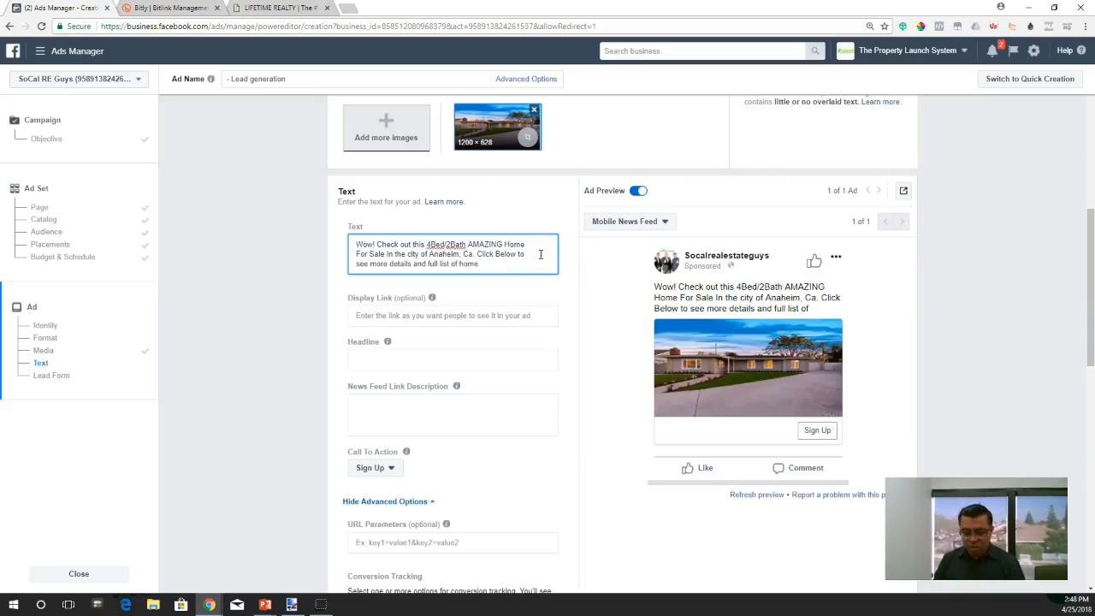
pyautogui.write('UNDER $699k')
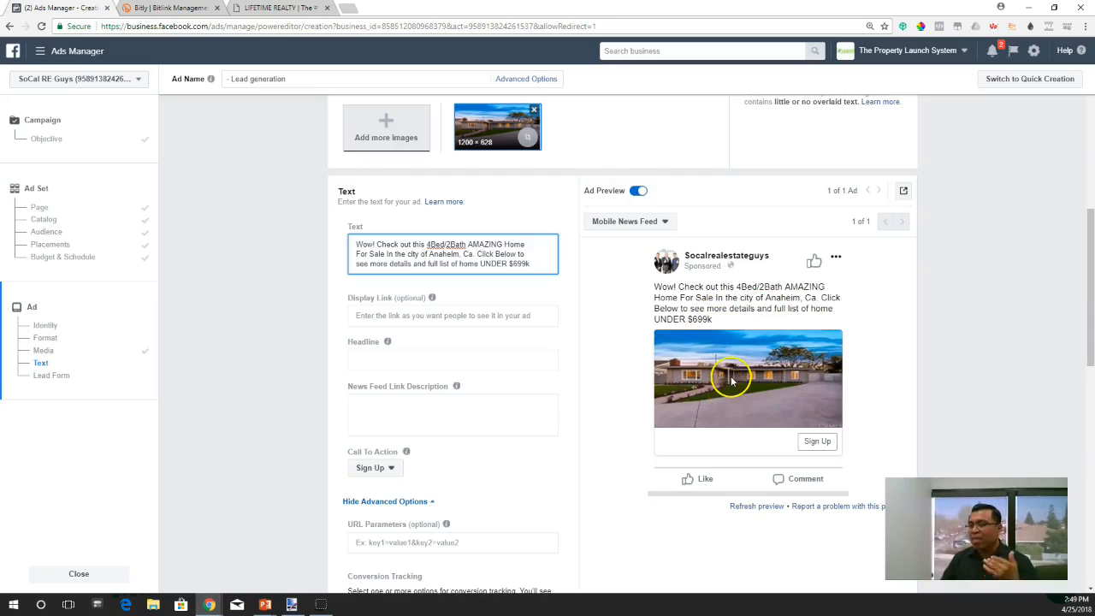
pyautogui.scroll(-1, 435, 379)
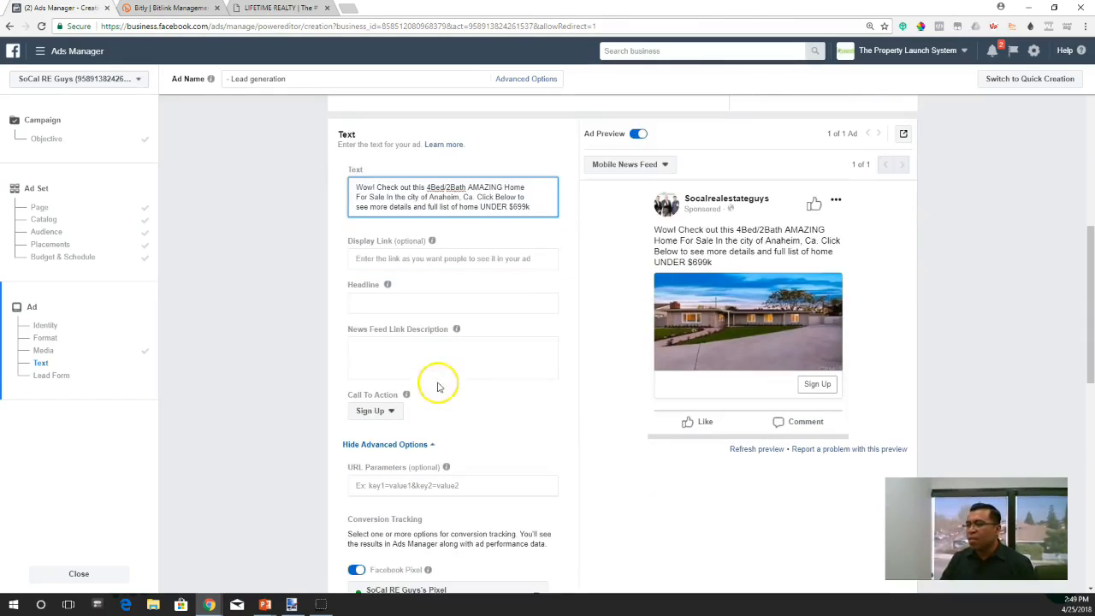
pyautogui.click(396, 257)
pyautogui.write('asdfaf')
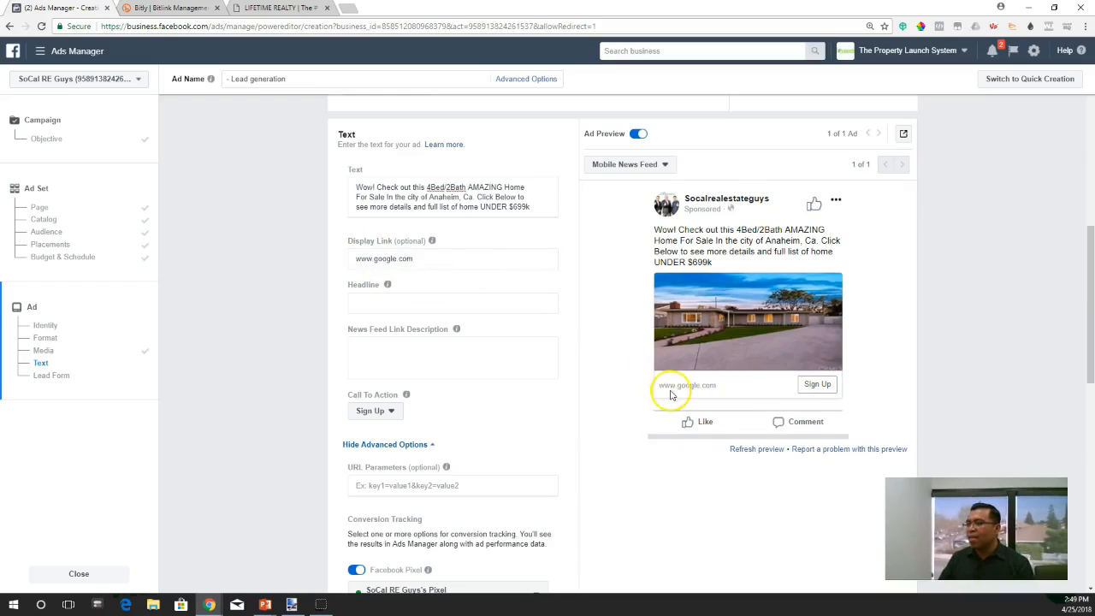
pyautogui.moveTo(414, 259); pyautogui.dragTo(376, 263)
pyautogui.write('LifetimeRealtyGroup.com')
pyautogui.click(608, 280)
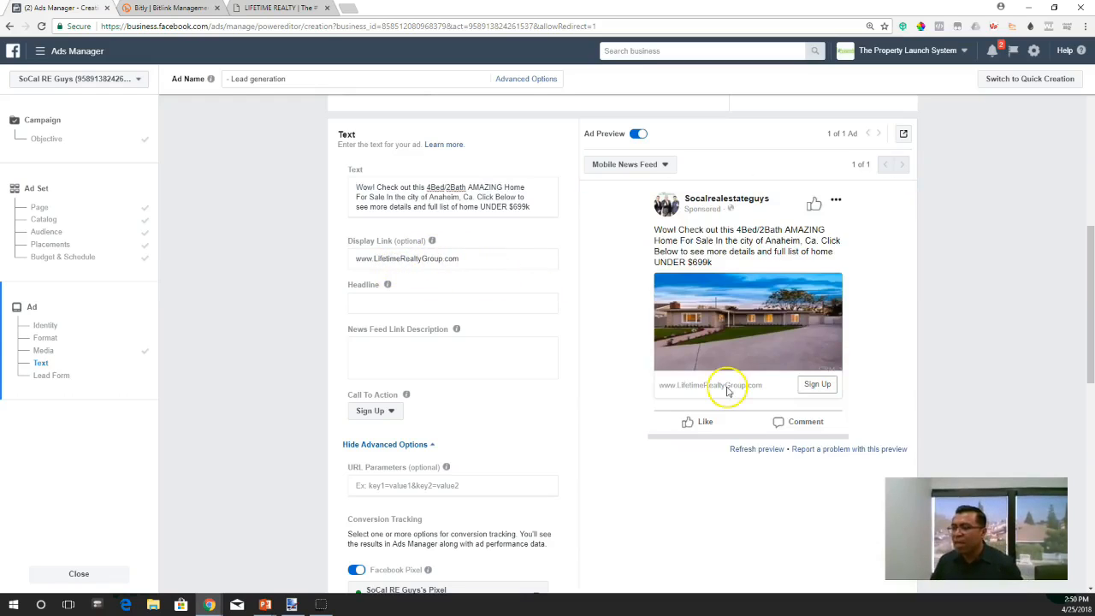
# - Clear the ad's optional display link
pyautogui.click(449, 263)
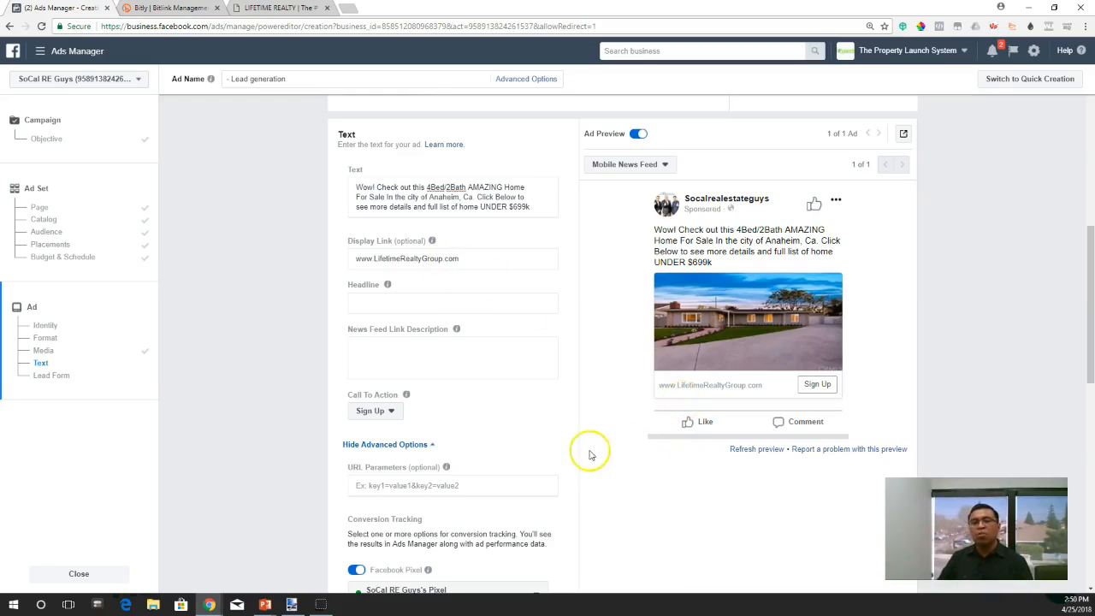
pyautogui.click(433, 243)
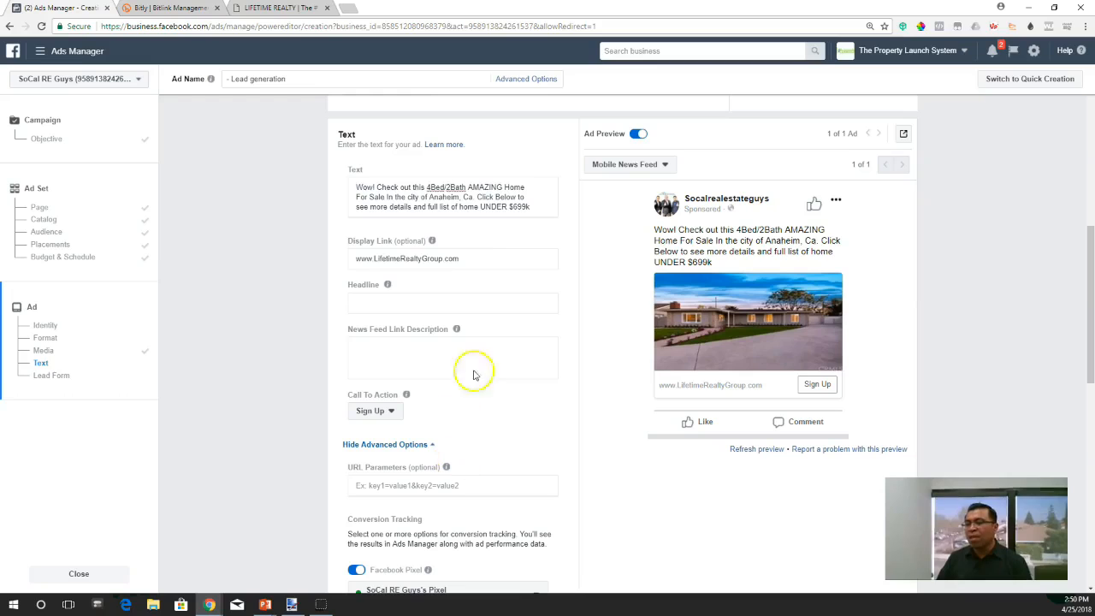
pyautogui.moveTo(466, 259); pyautogui.dragTo(296, 259)
pyautogui.press('BackSpace')
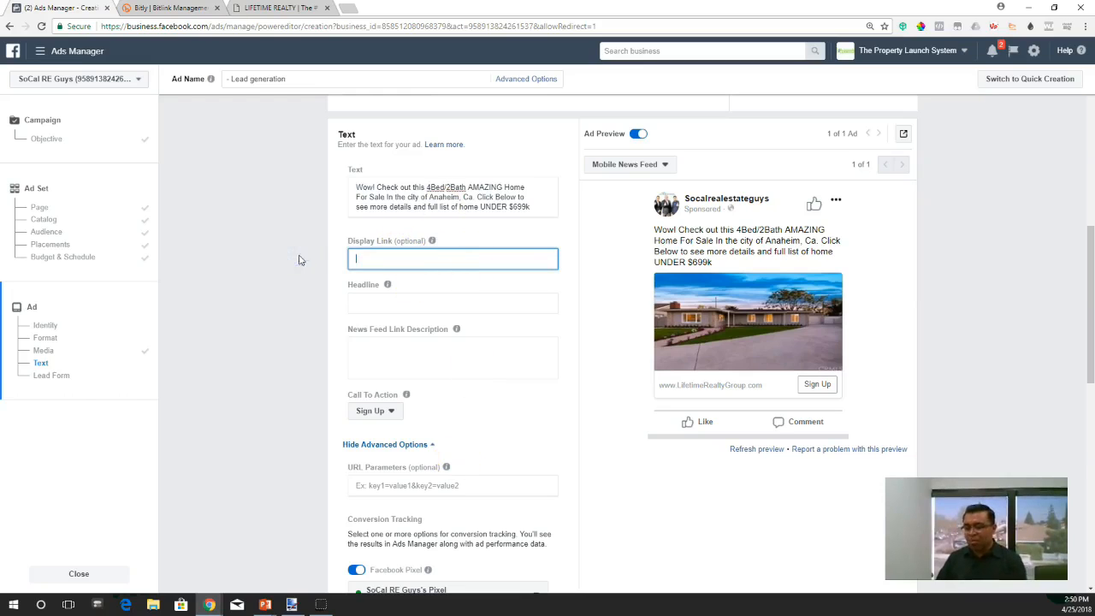
pyautogui.click(522, 275)
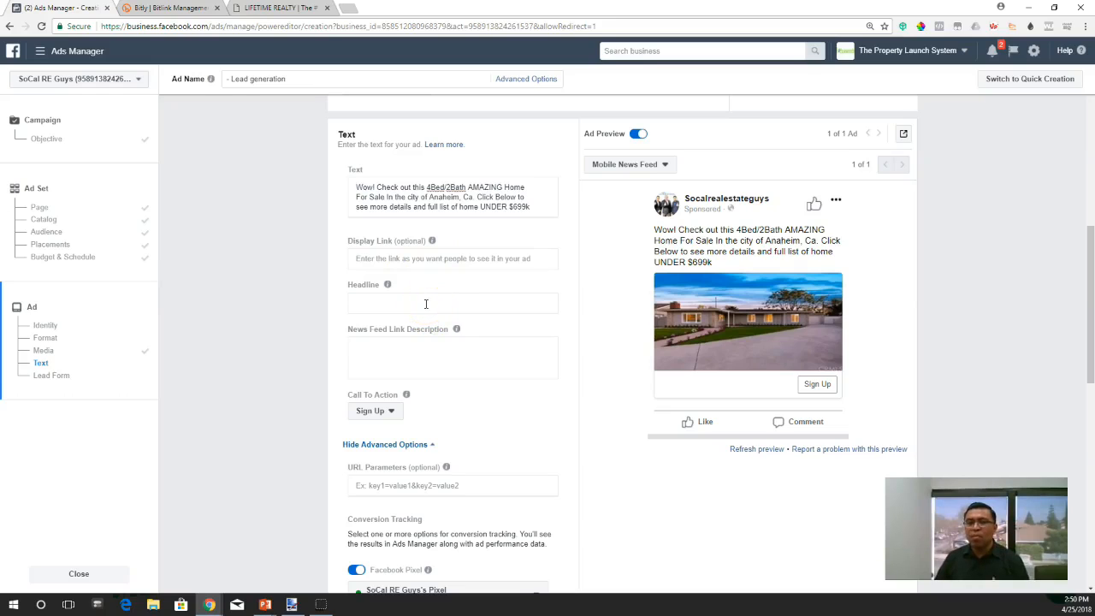
# - Set the ad's headline to "All 4Bed/2Bath Homes For Sale UNDER $699k! Click Now!"
pyautogui.click(426, 304)
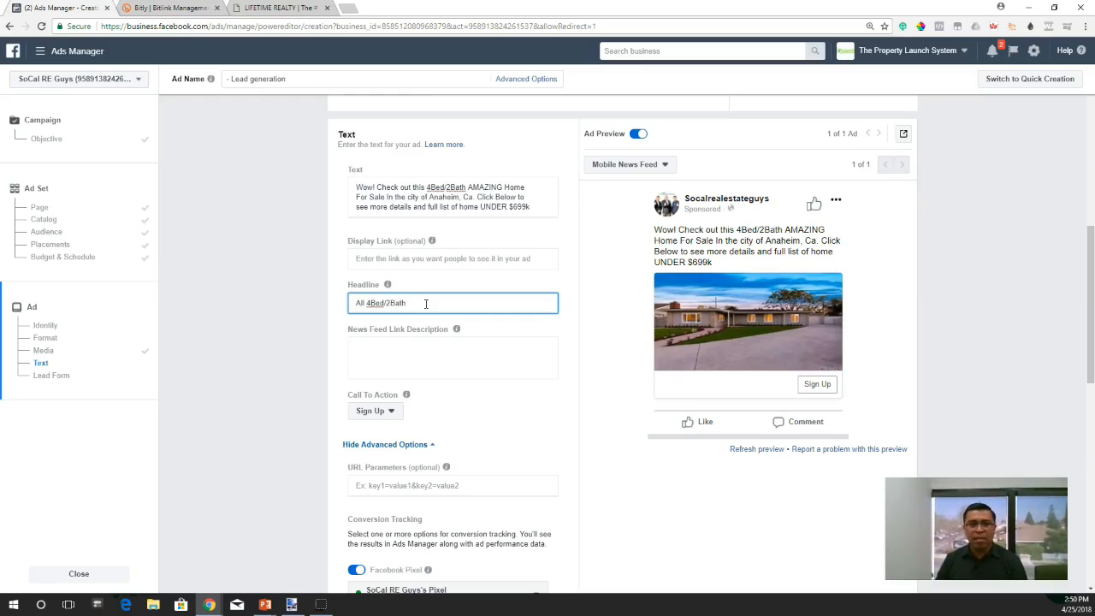
pyautogui.write('Homes For ')
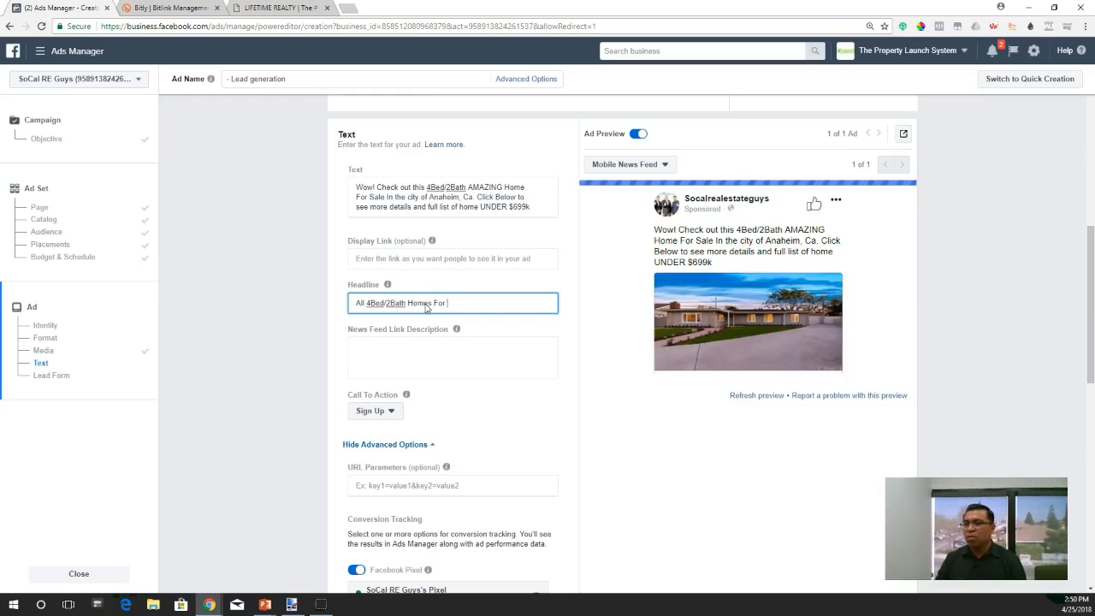
pyautogui.write('Sale UNDER $6')
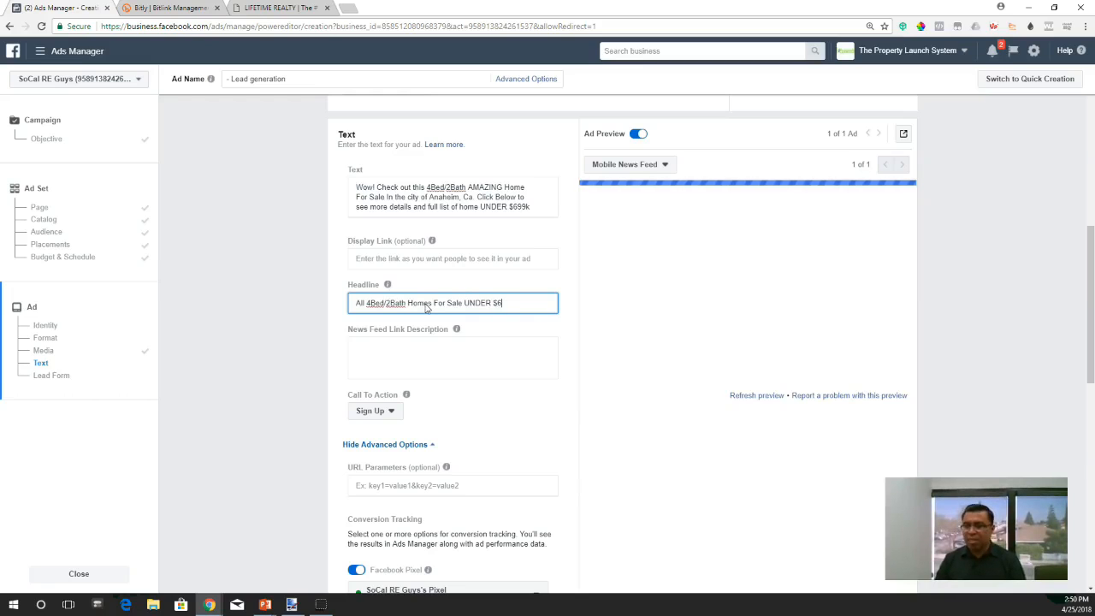
pyautogui.write('99k')
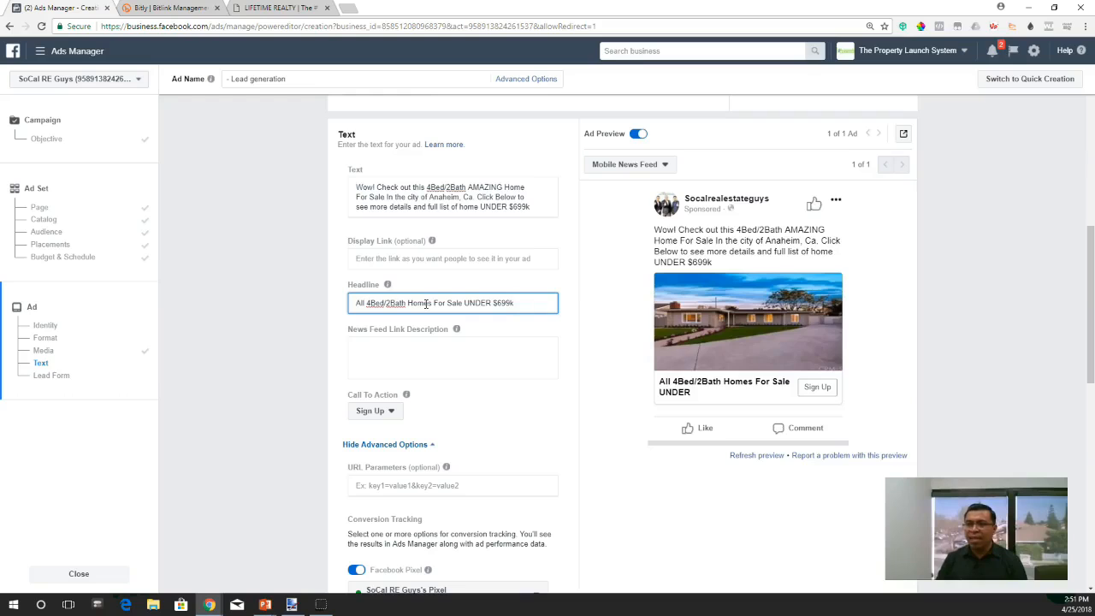
pyautogui.write('! C')
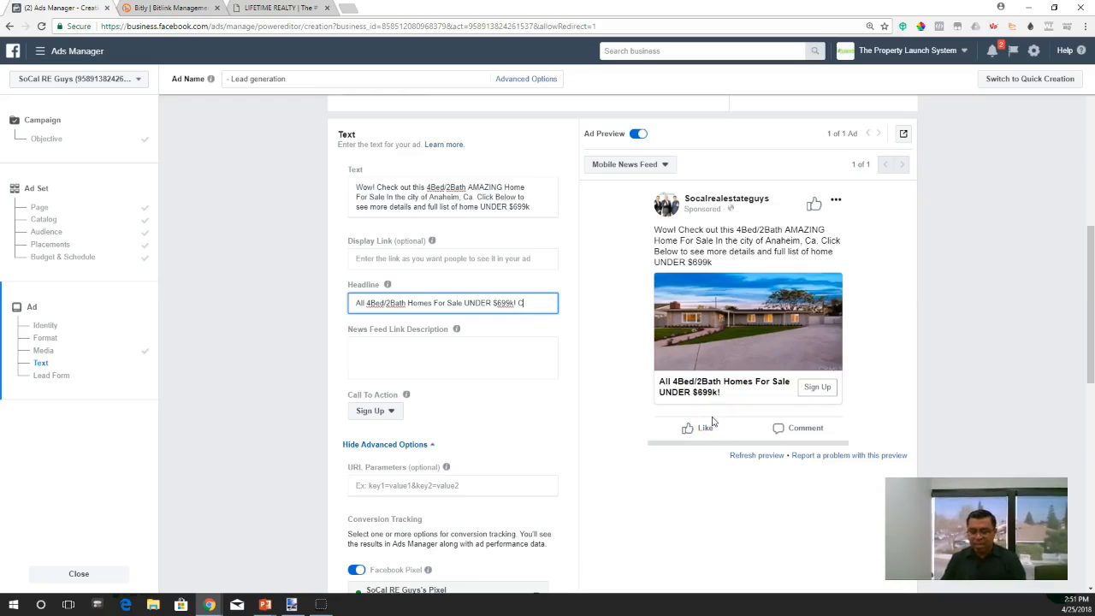
pyautogui.write('ick Now!')
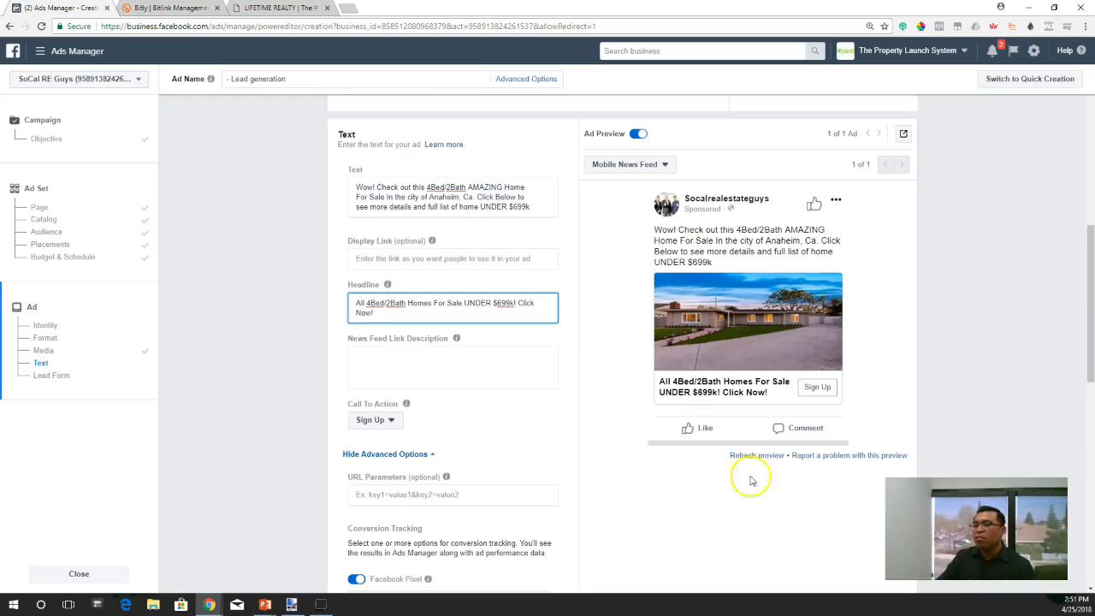
# - Change the ad's call to action to Learn More
pyautogui.scroll(-1, 530, 419)
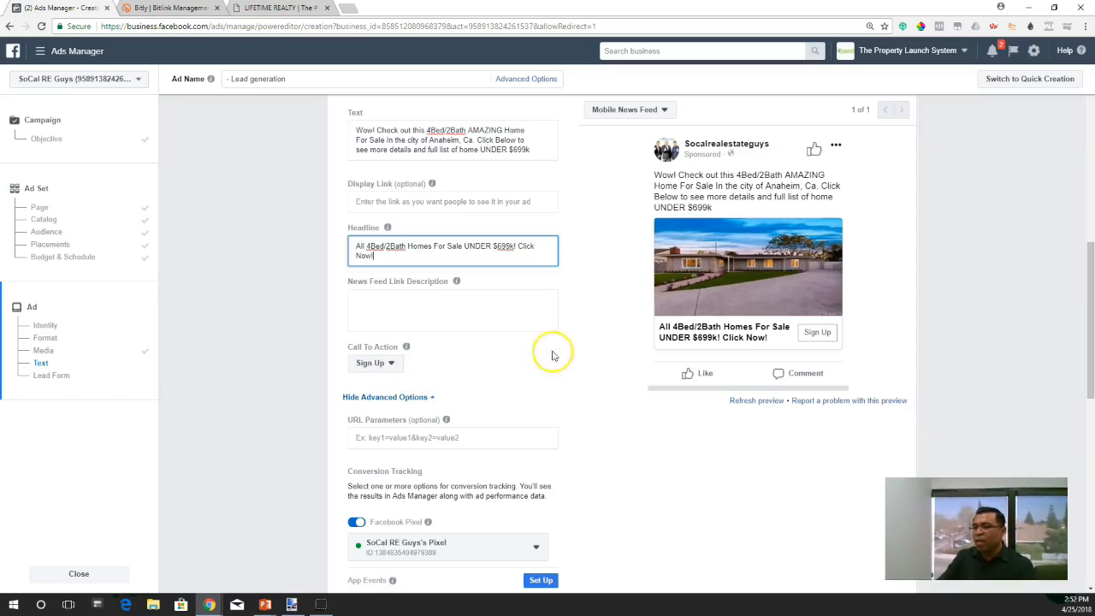
pyautogui.click(399, 363)
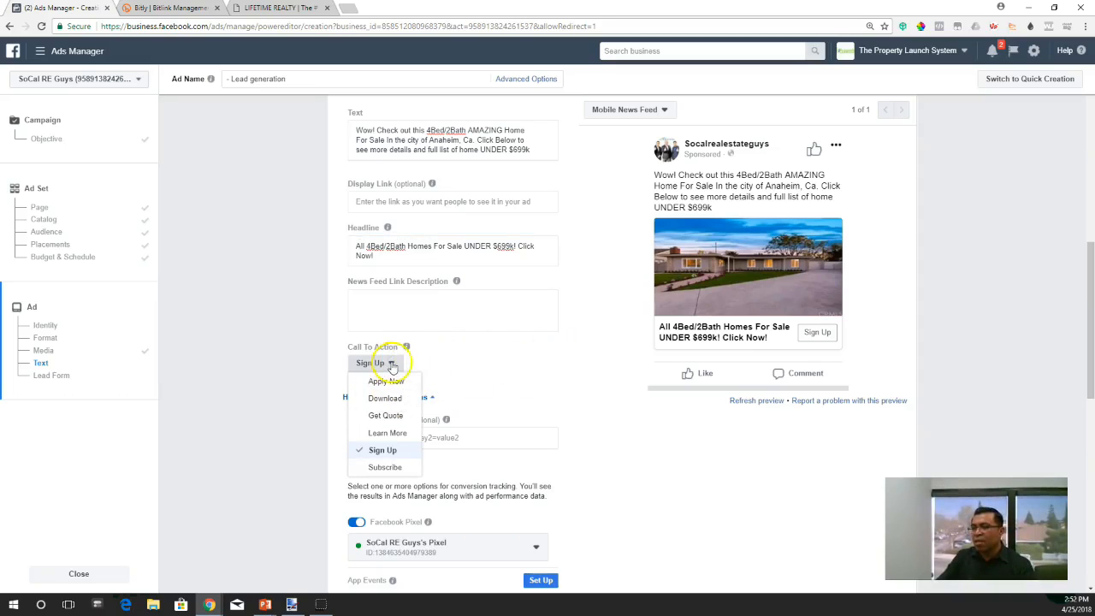
pyautogui.click(388, 433)
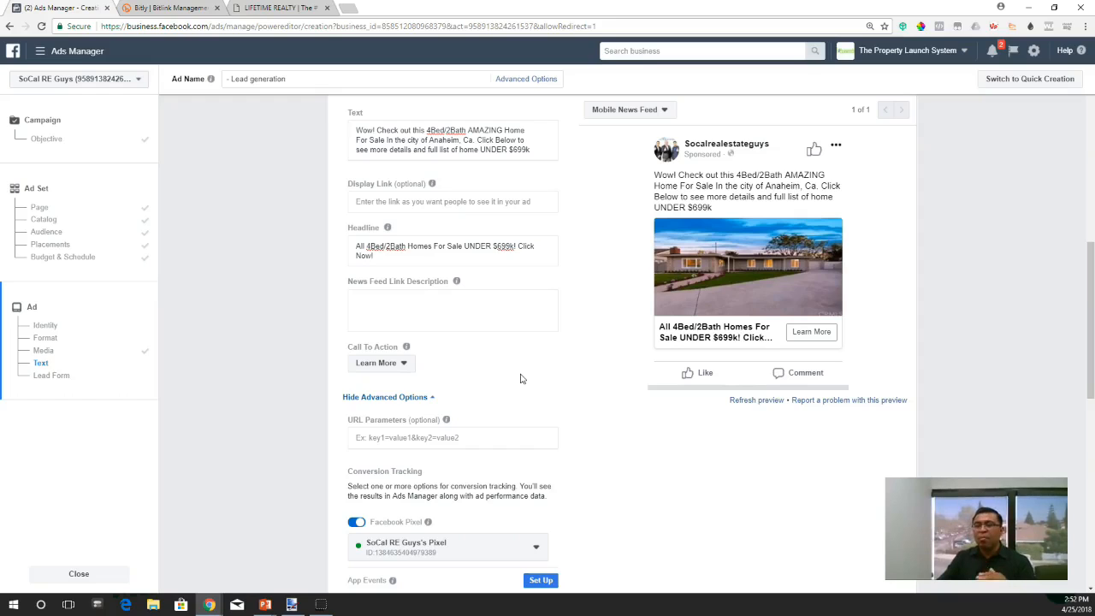
pyautogui.click(521, 367)
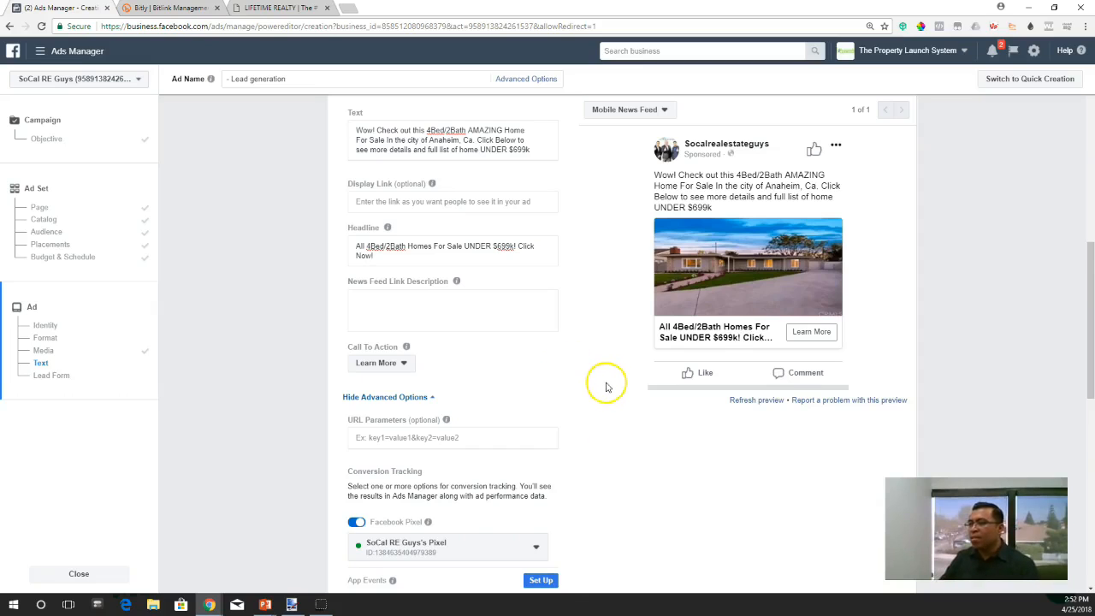
# - Try the placeholder "adsfadfas" as the News Feed link description to check the mobile preview, and clear it again
pyautogui.scroll(-1, 606, 387)
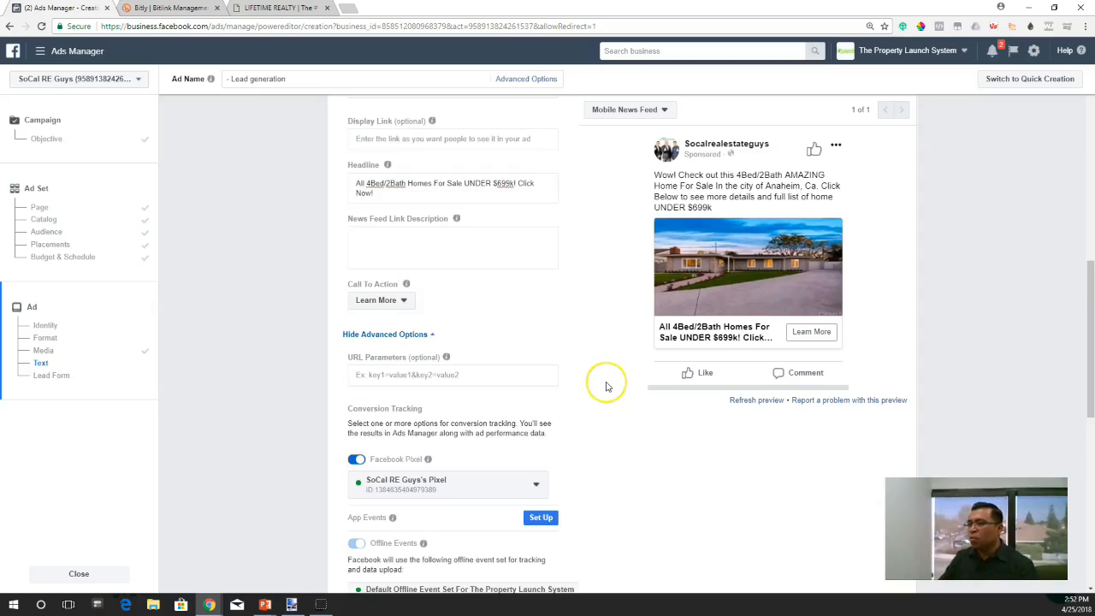
pyautogui.click(426, 244)
pyautogui.write('adsfadfas')
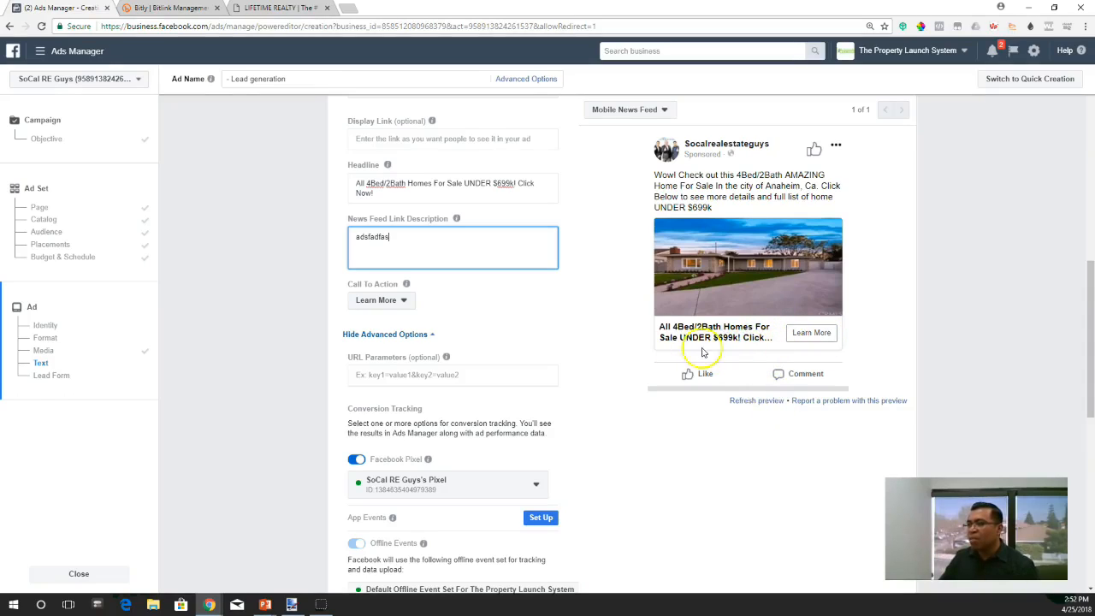
pyautogui.moveTo(423, 252); pyautogui.dragTo(310, 232)
pyautogui.press('BackSpace')
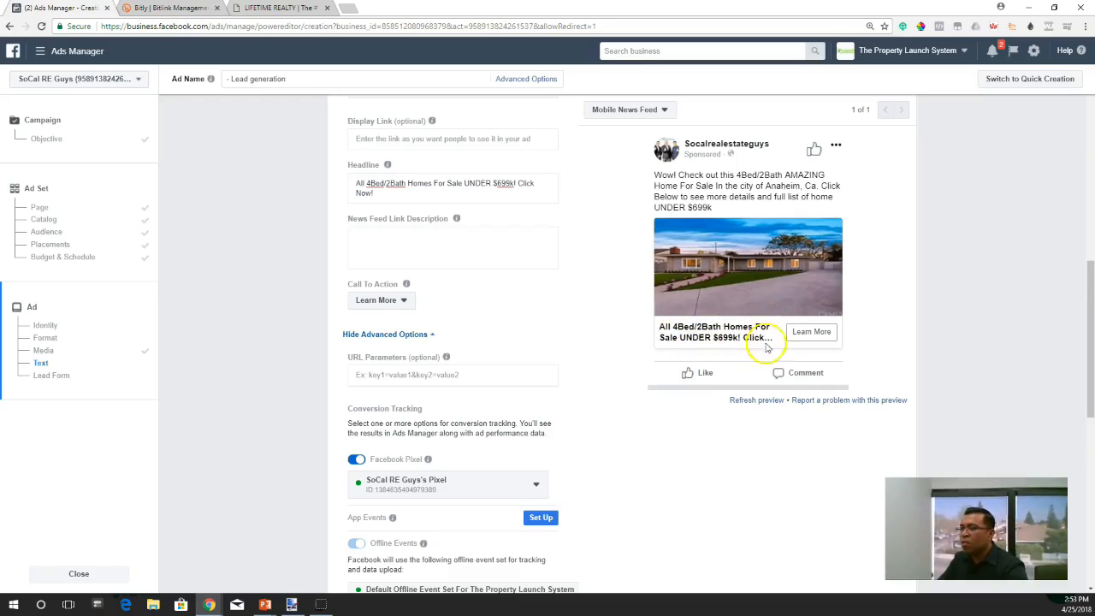
# - Review the conversion tracking settings, the available lead forms and the 4/2 South OC form preview, and return to the ad preview
pyautogui.scroll(-1, 610, 325)
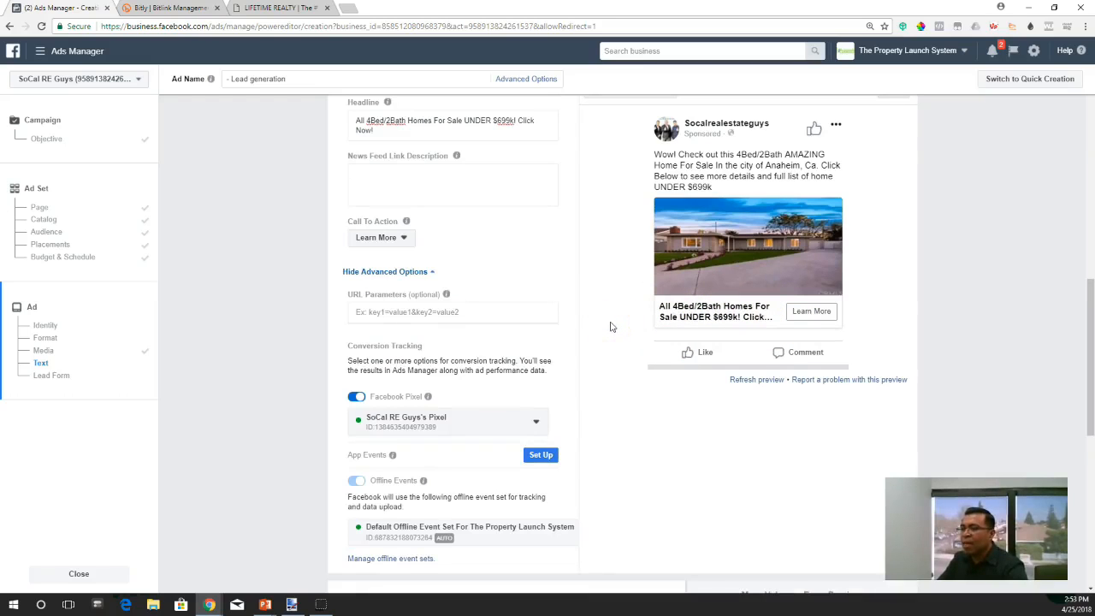
pyautogui.scroll(-1, 610, 326)
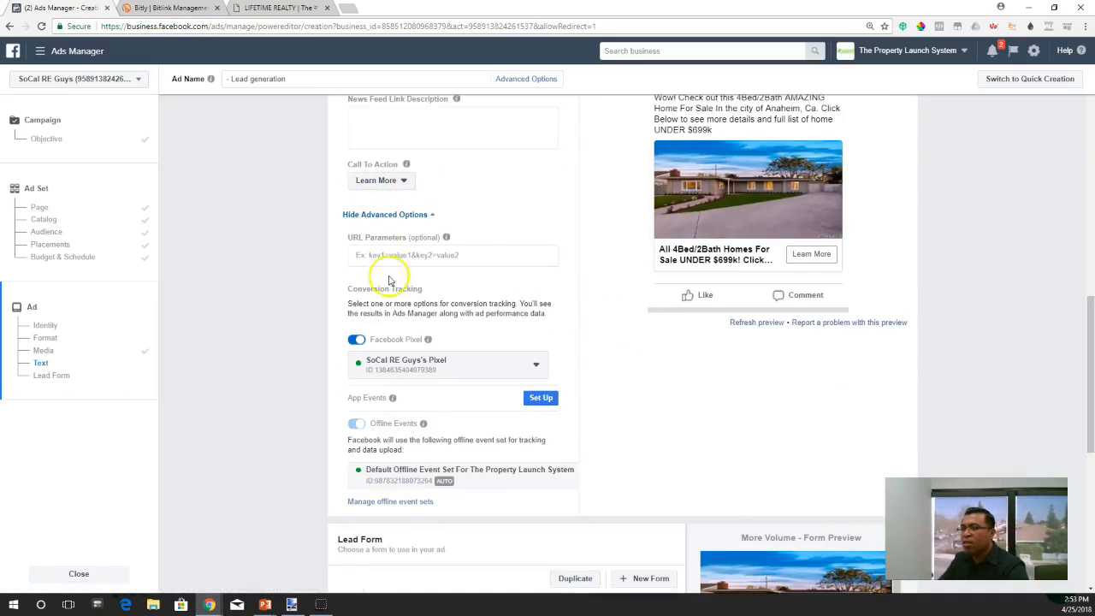
pyautogui.scroll(-1, 418, 372)
pyautogui.scroll(-5, 713, 379)
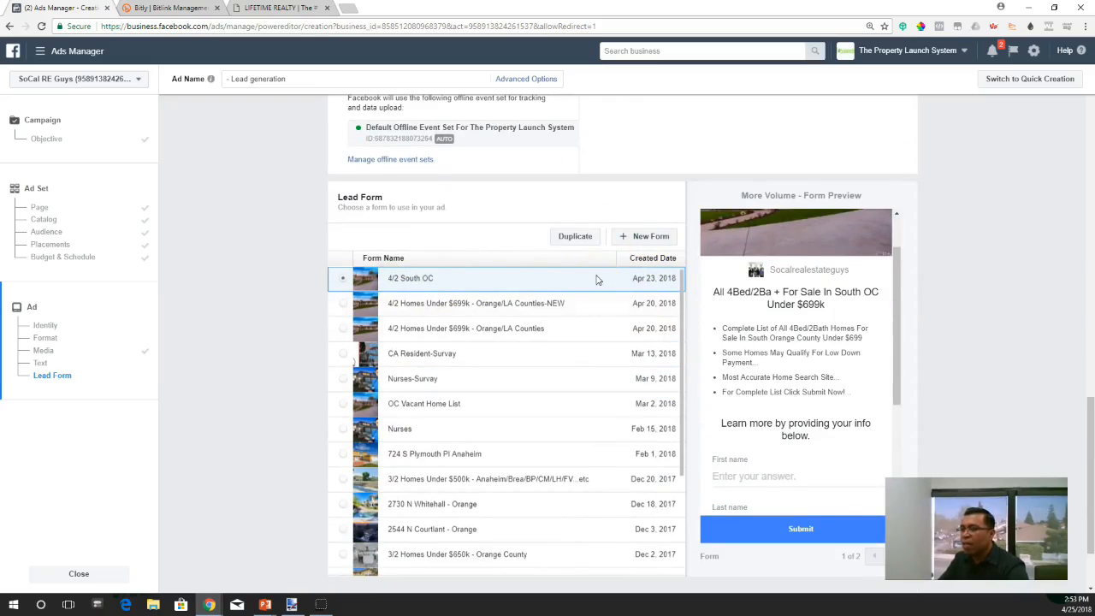
pyautogui.scroll(2, 827, 379)
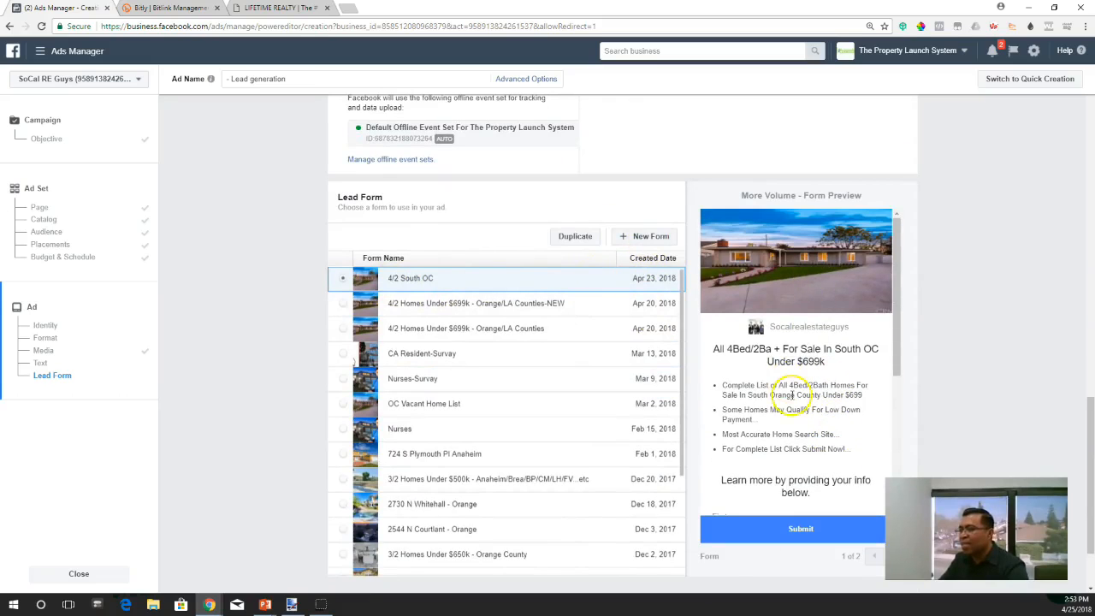
pyautogui.scroll(6, 912, 276)
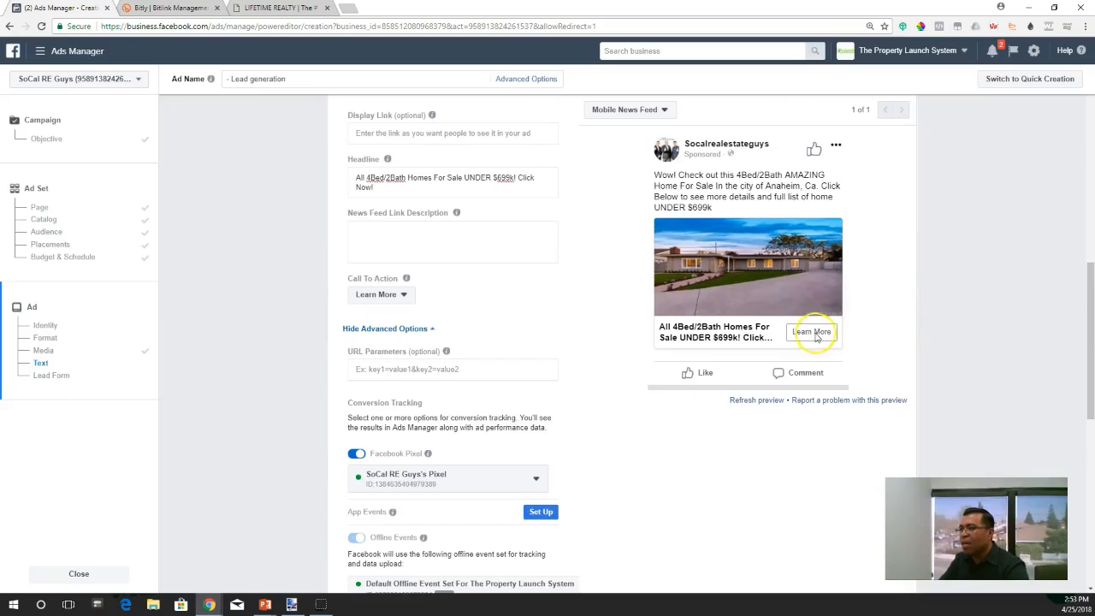
# - Examine the 4/2 South OC lead form preview, including its headline, bullet points and contact fields, alongside the ad preview
pyautogui.scroll(-5, 909, 399)
pyautogui.scroll(-3, 863, 310)
pyautogui.scroll(3, 826, 388)
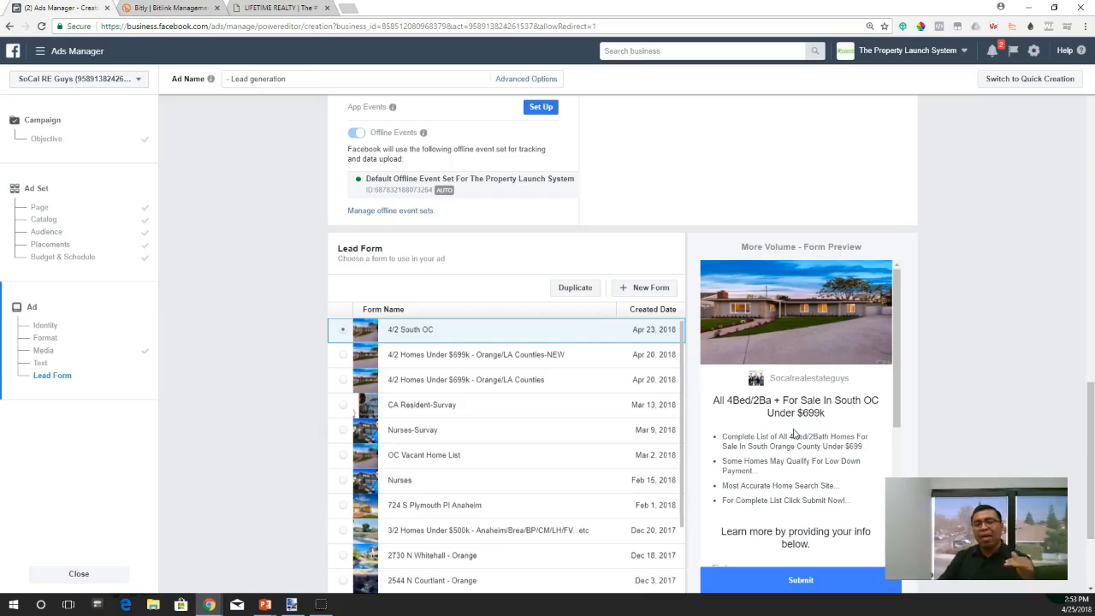
pyautogui.scroll(3, 856, 325)
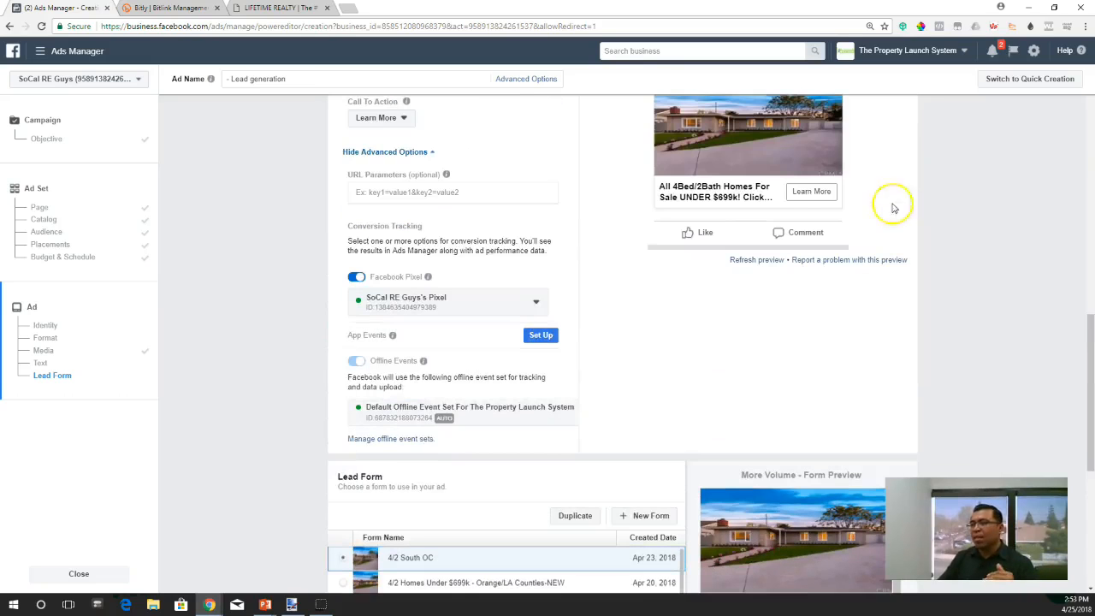
pyautogui.scroll(-4, 835, 360)
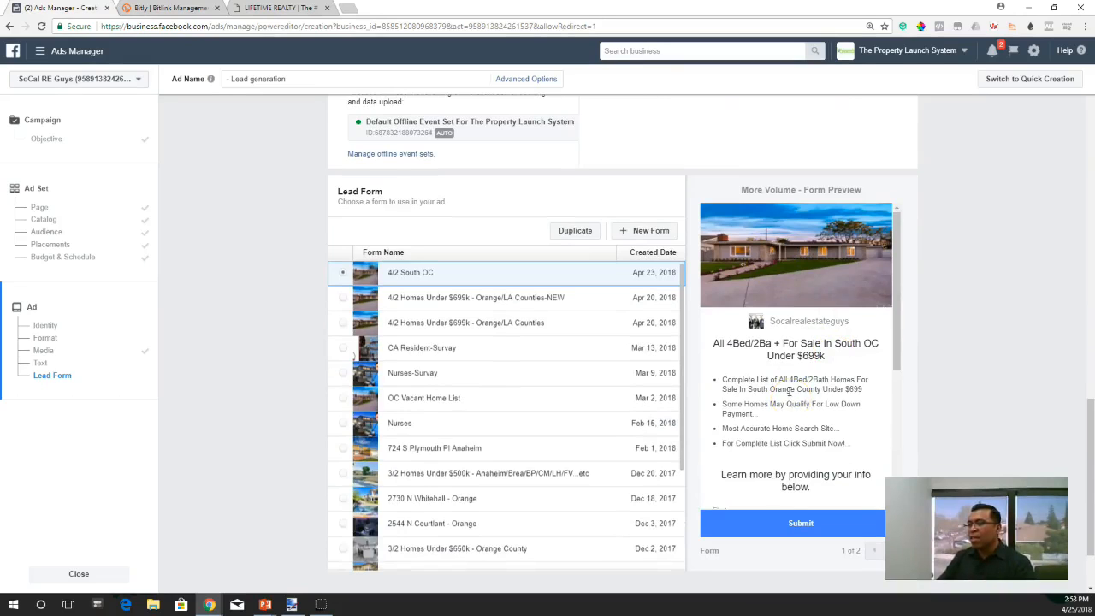
pyautogui.scroll(-2, 766, 385)
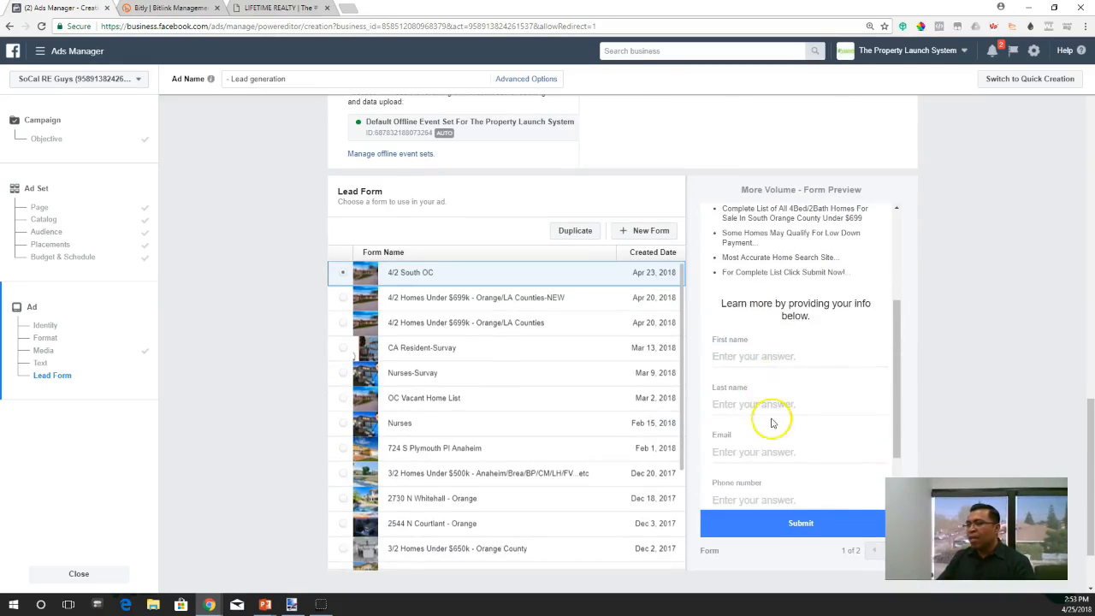
pyautogui.scroll(-1, 772, 423)
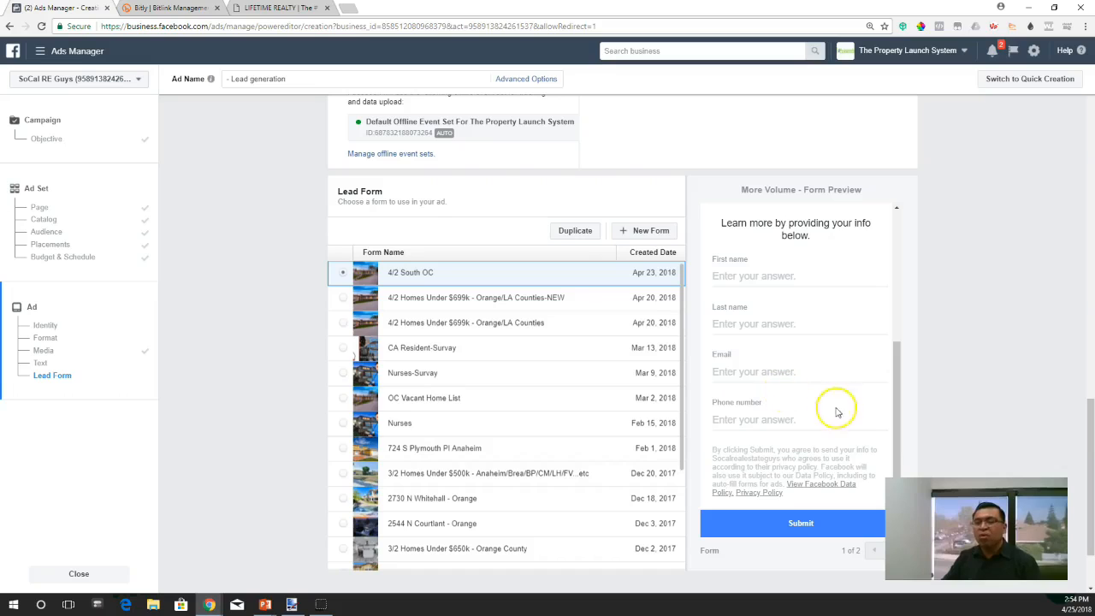
pyautogui.scroll(1, 807, 448)
pyautogui.scroll(-1, 787, 428)
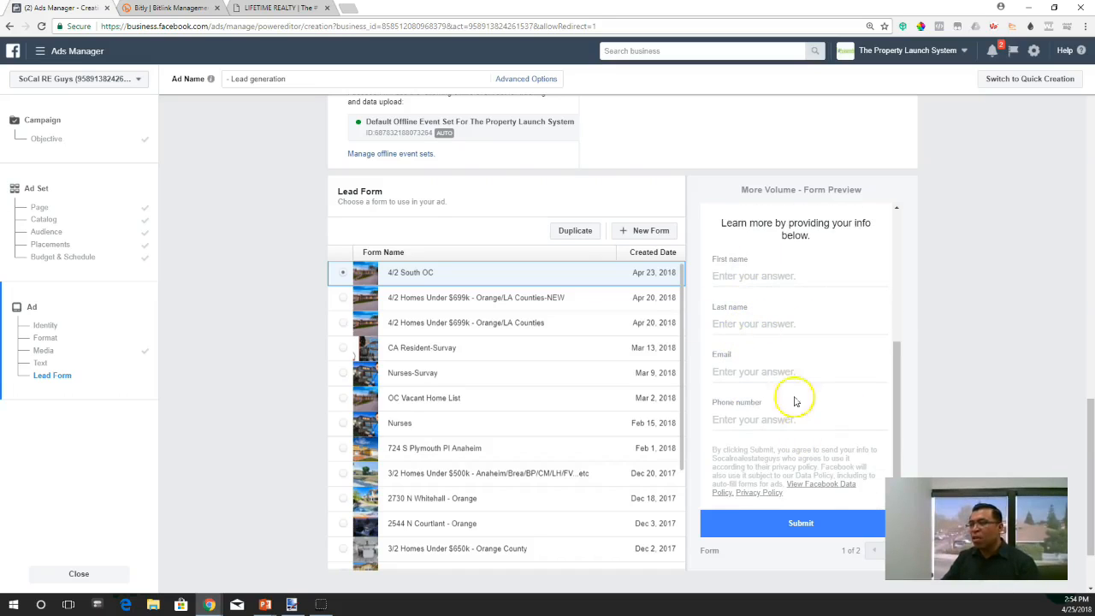
pyautogui.scroll(1, 788, 473)
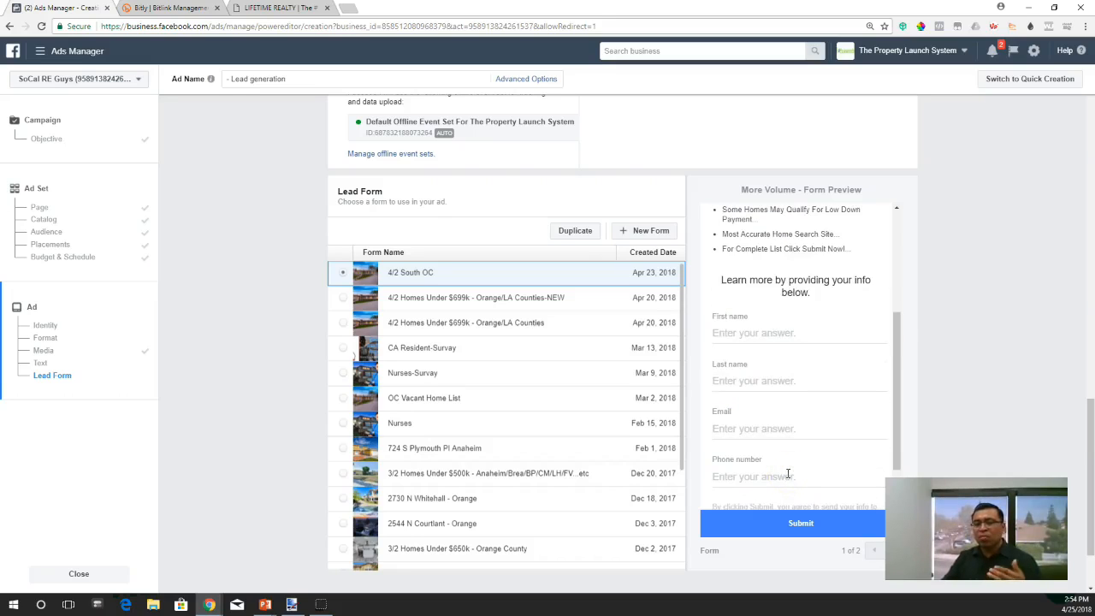
pyautogui.scroll(2, 807, 479)
pyautogui.scroll(3, 802, 330)
pyautogui.scroll(-3, 843, 472)
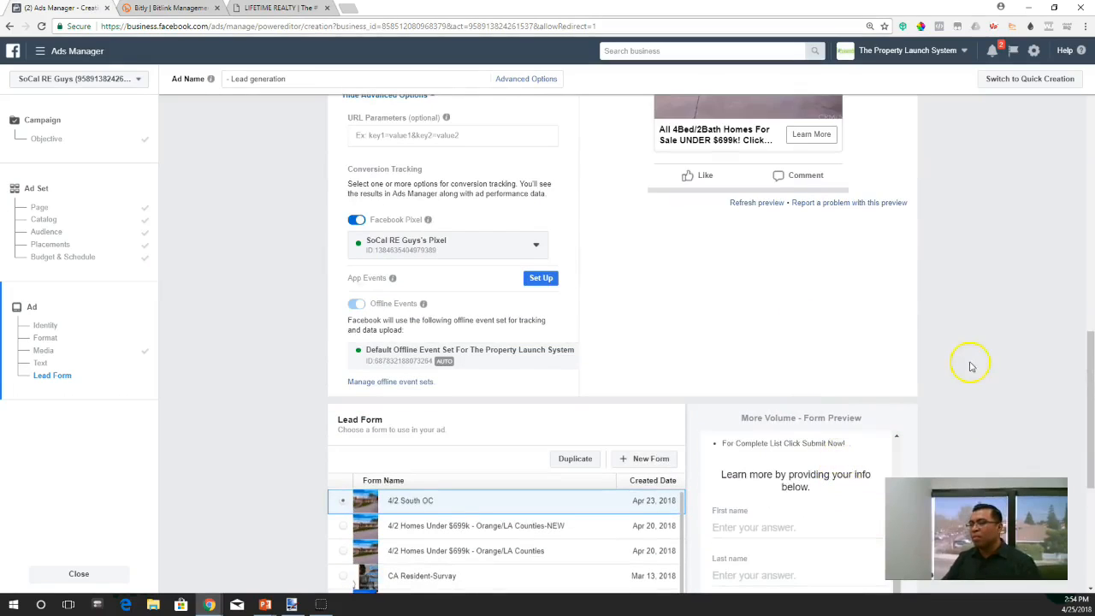
pyautogui.scroll(-4, 984, 338)
pyautogui.scroll(3, 984, 330)
pyautogui.scroll(-4, 948, 371)
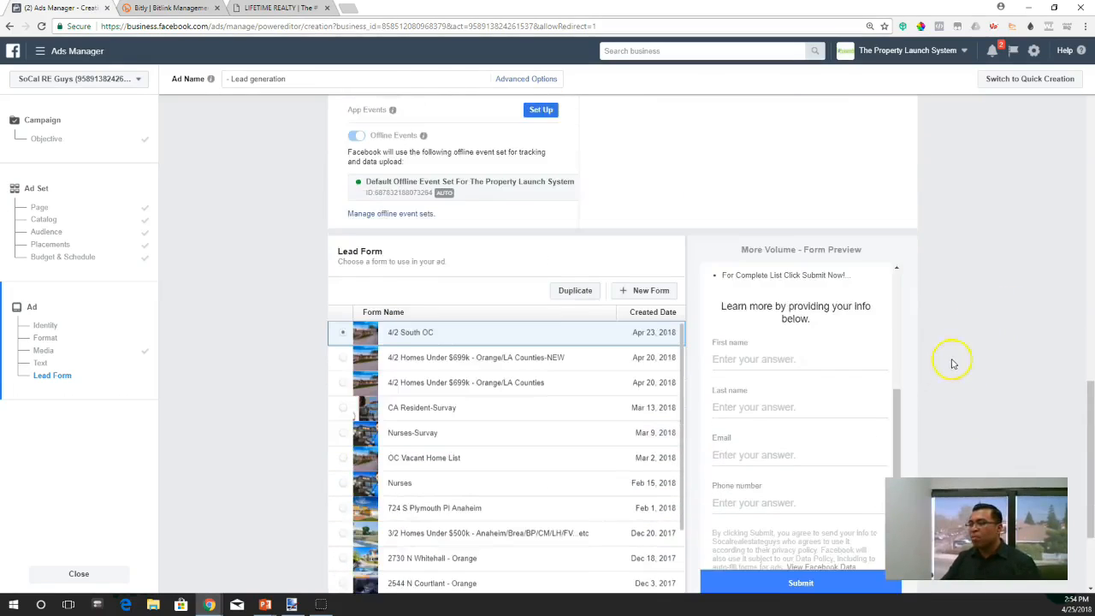
pyautogui.moveTo(905, 308); pyautogui.dragTo(904, 217)
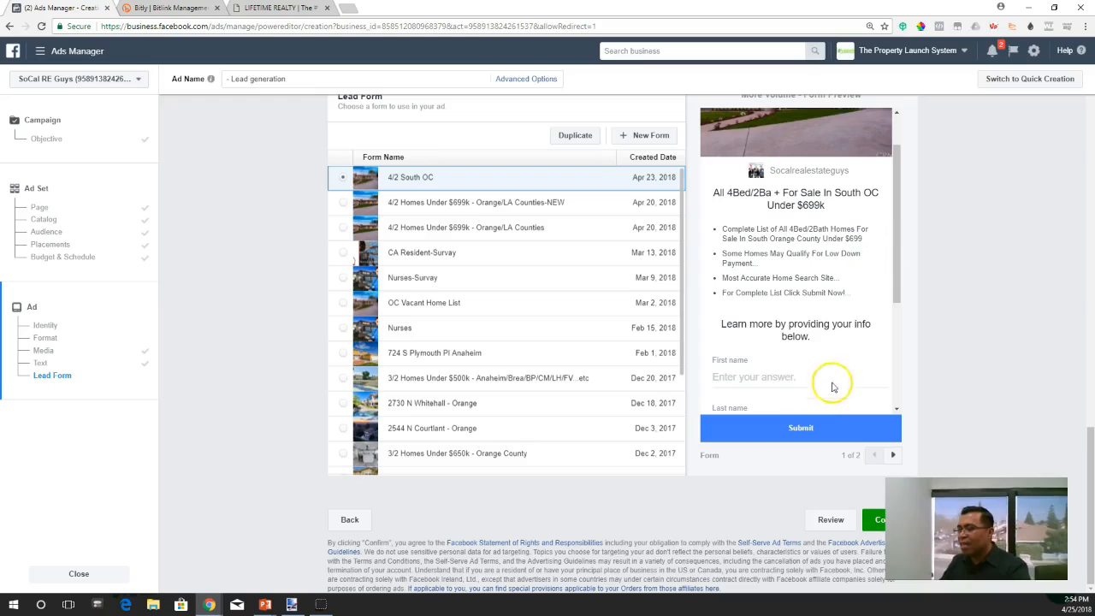
pyautogui.scroll(-2, 773, 374)
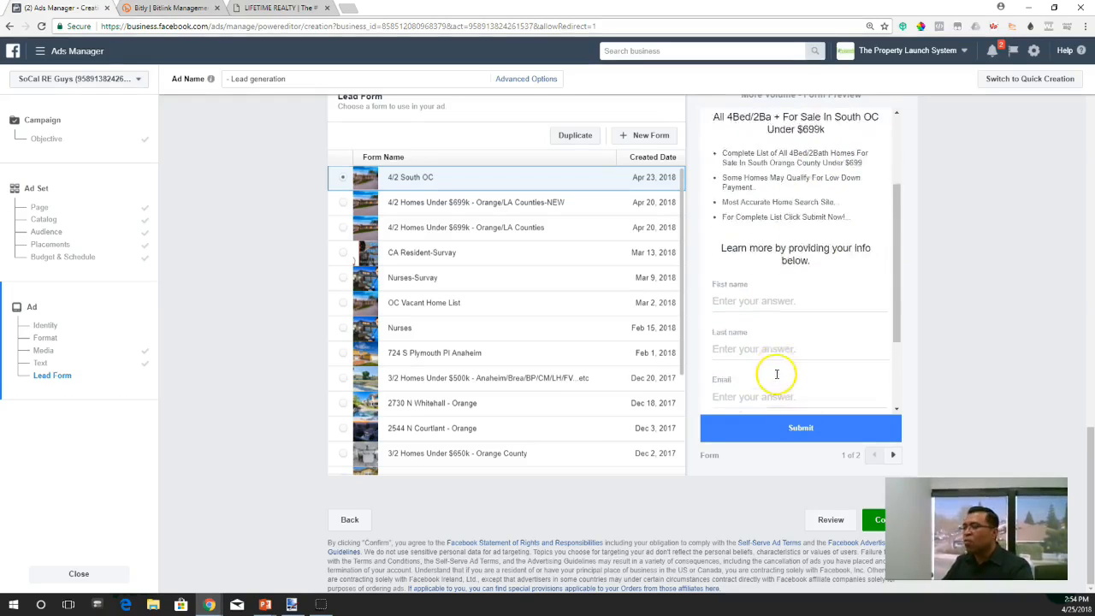
pyautogui.scroll(5, 777, 378)
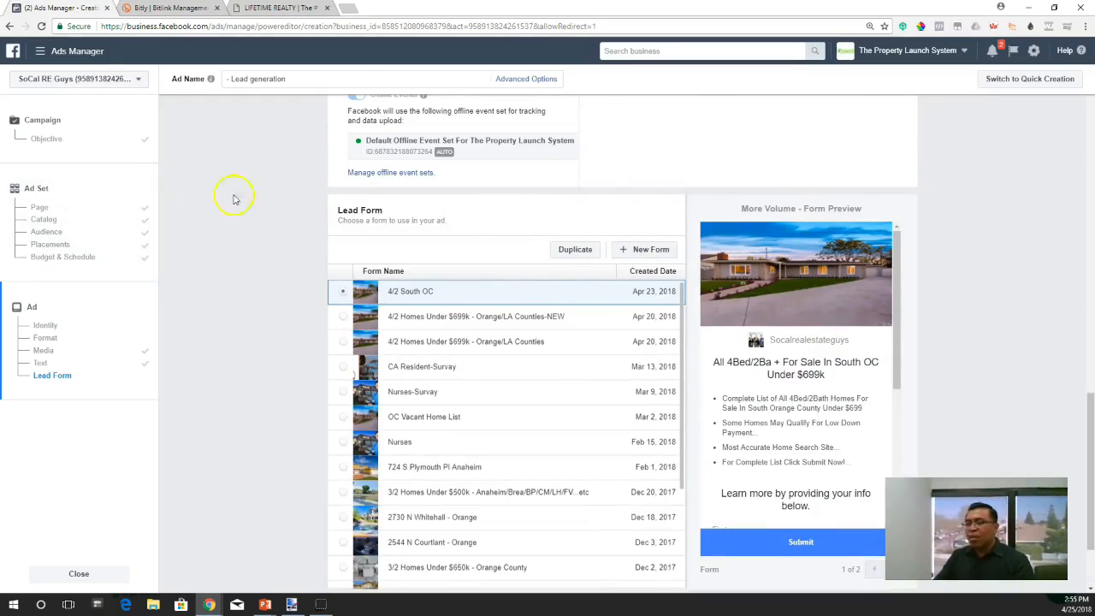
# - Create a new lead form and name it "Orange Buyer 1"
pyautogui.click(654, 251)
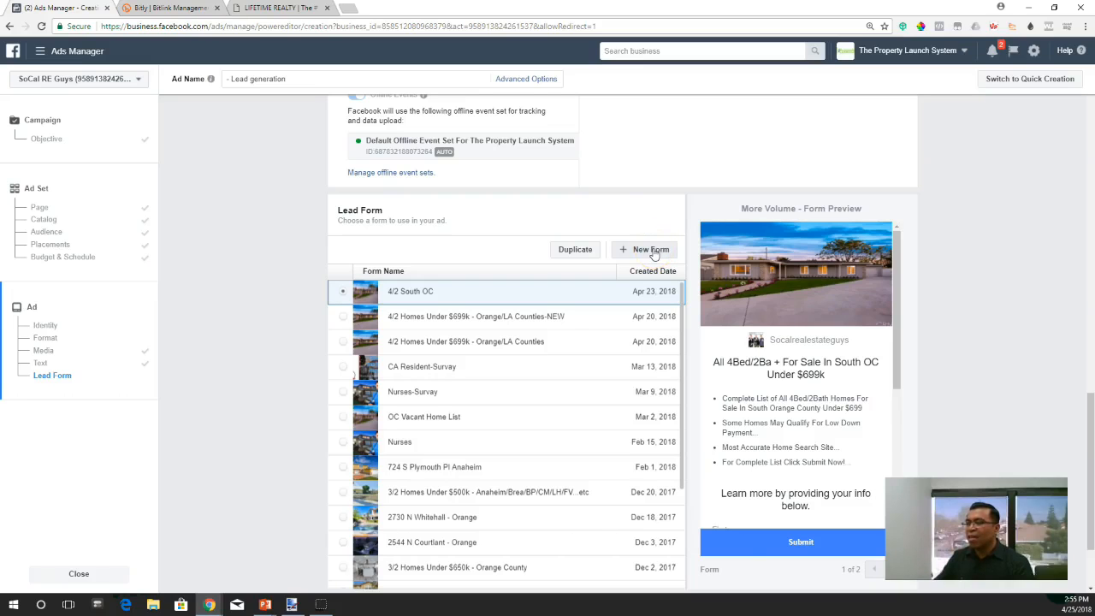
pyautogui.click(654, 251)
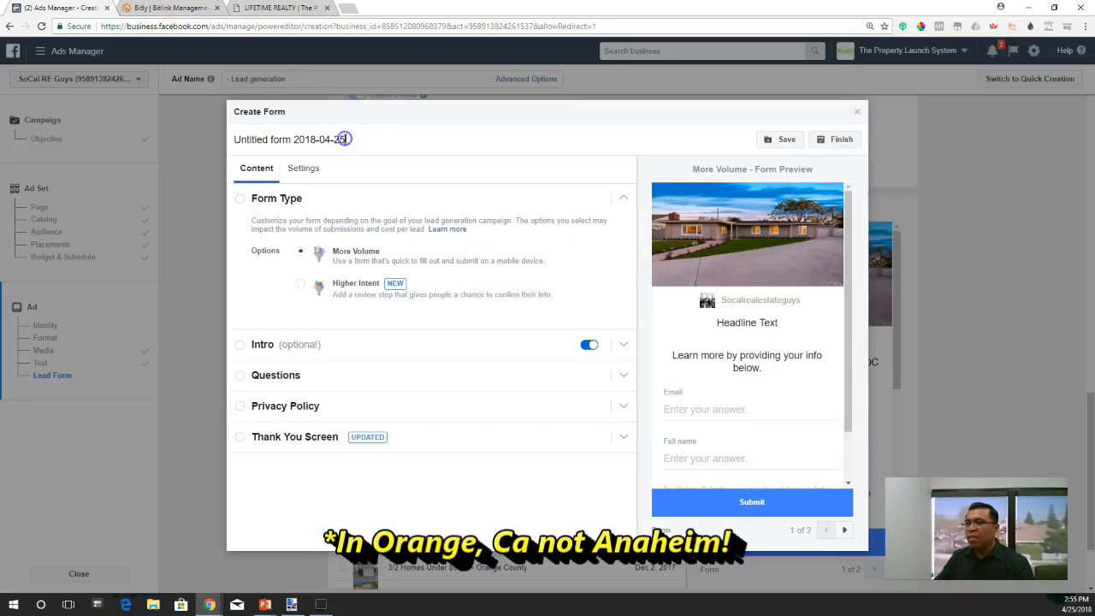
pyautogui.moveTo(345, 138); pyautogui.dragTo(227, 146)
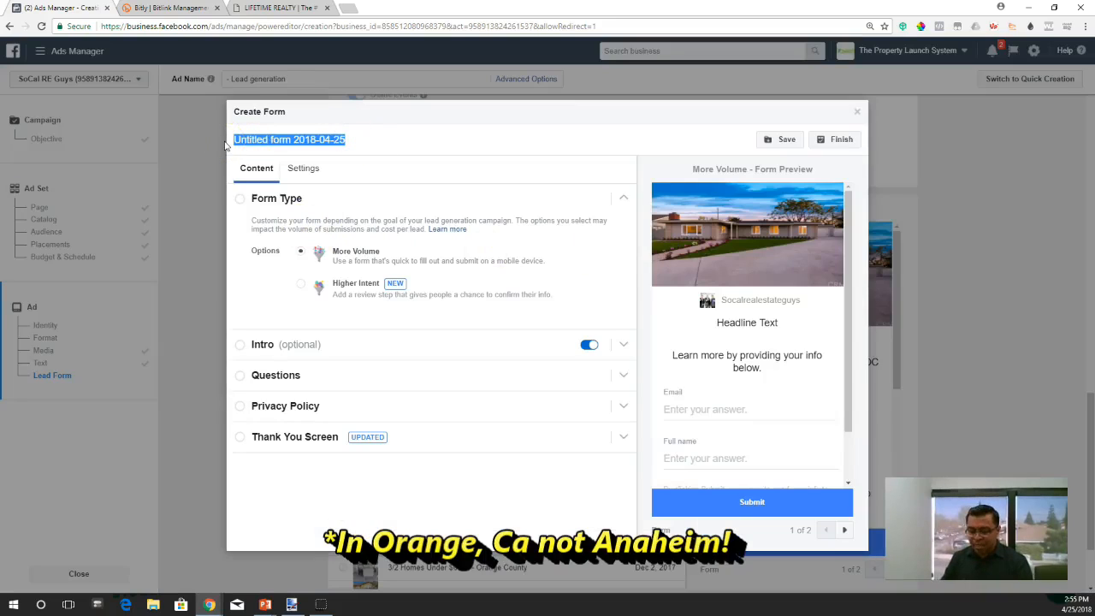
pyautogui.write('A')
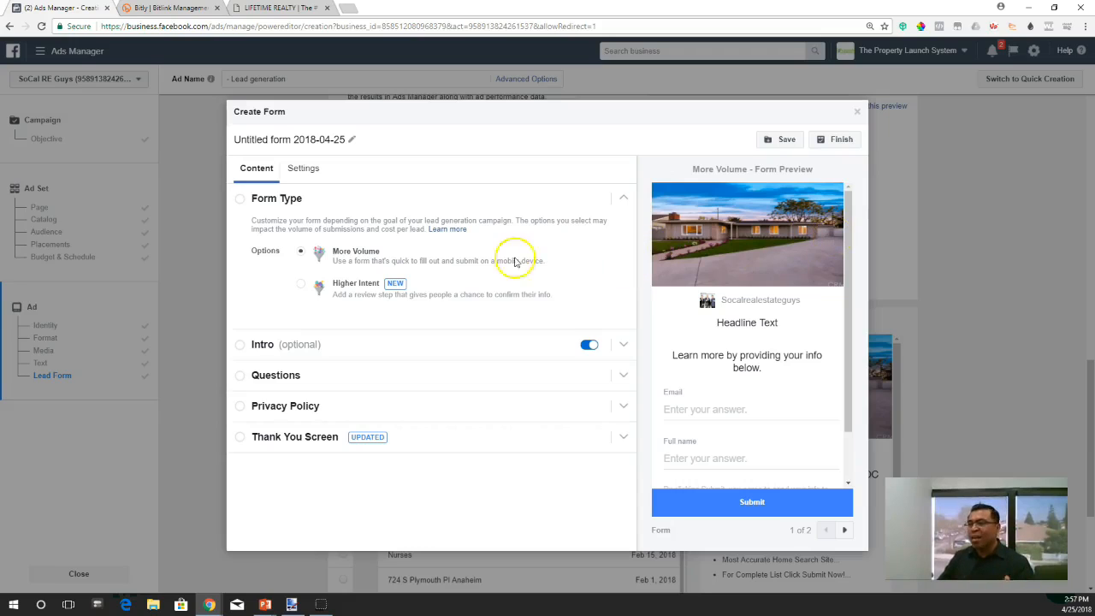
pyautogui.click(351, 139)
pyautogui.click(332, 137)
pyautogui.moveTo(344, 139); pyautogui.dragTo(225, 145)
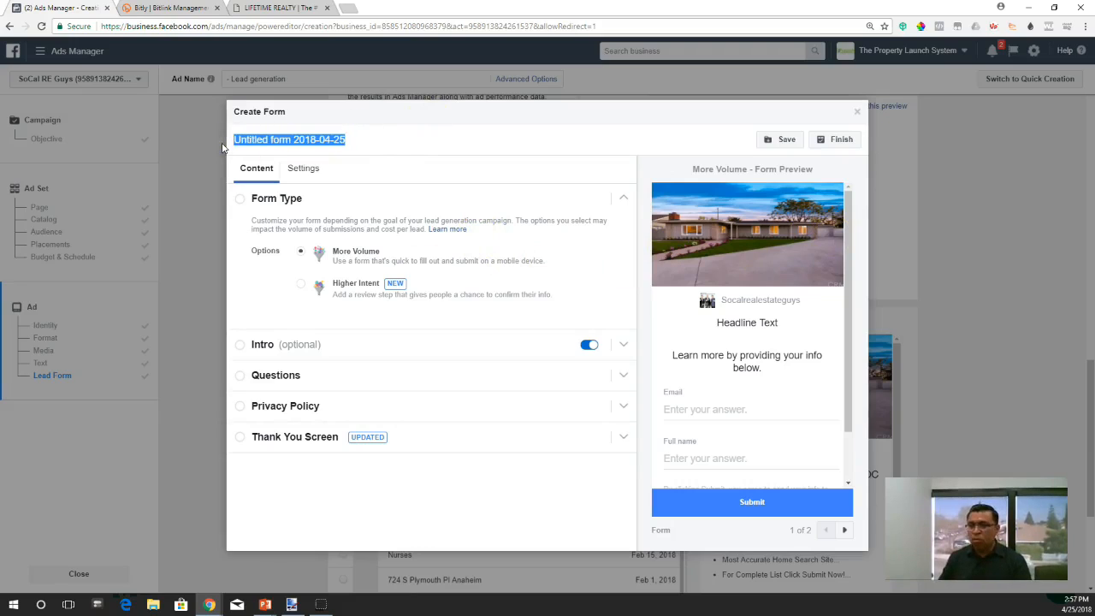
pyautogui.write('Orange Buyer 1')
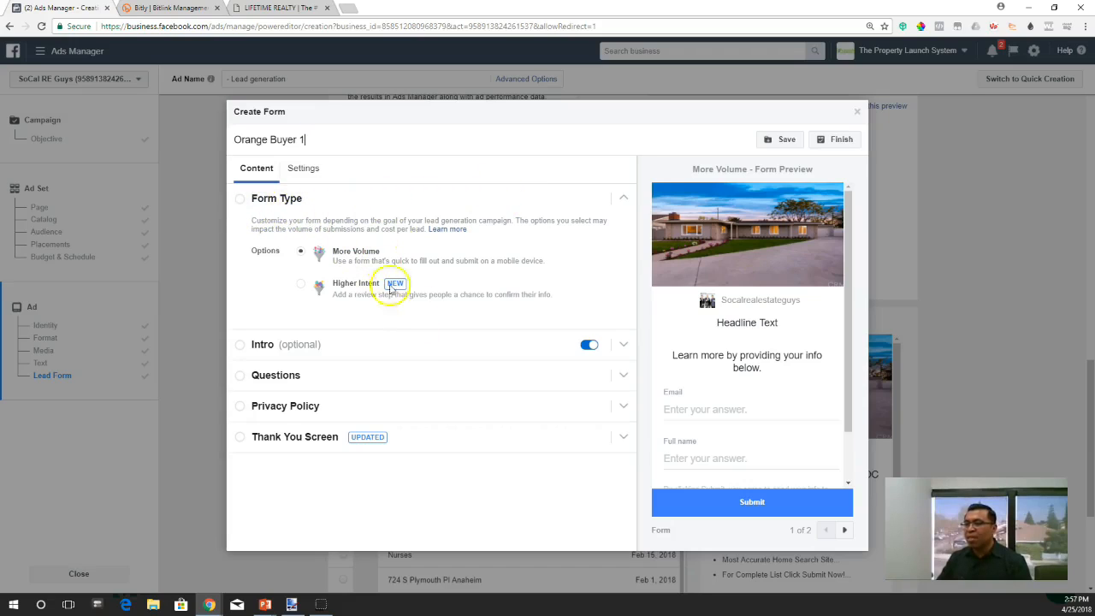
# - Upload the house photo as the image for the form's Intro section instead of using the ad's image
pyautogui.click(399, 345)
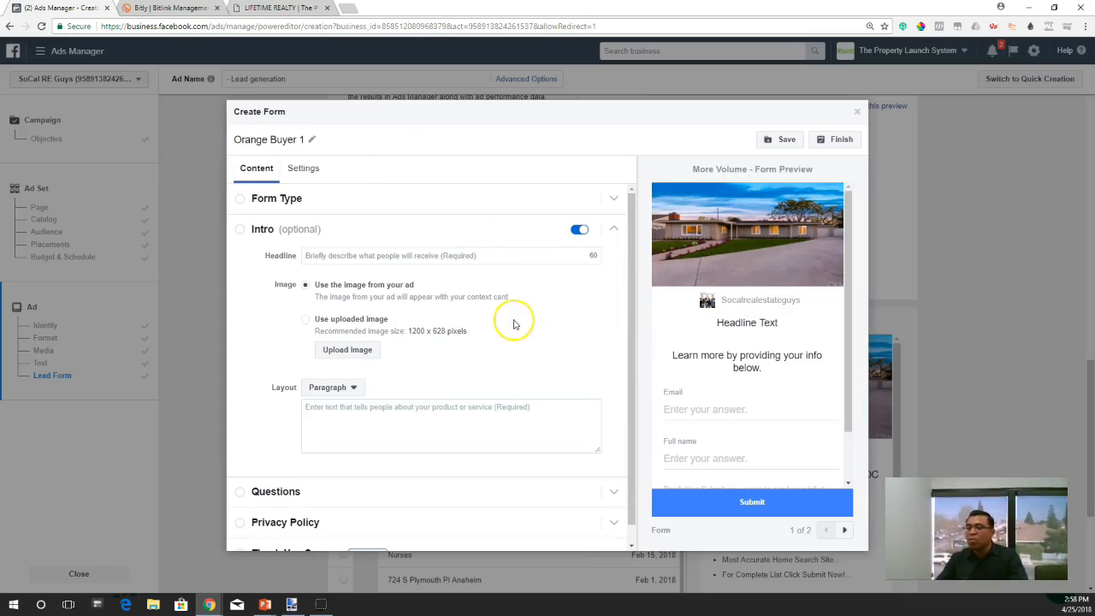
pyautogui.click(353, 352)
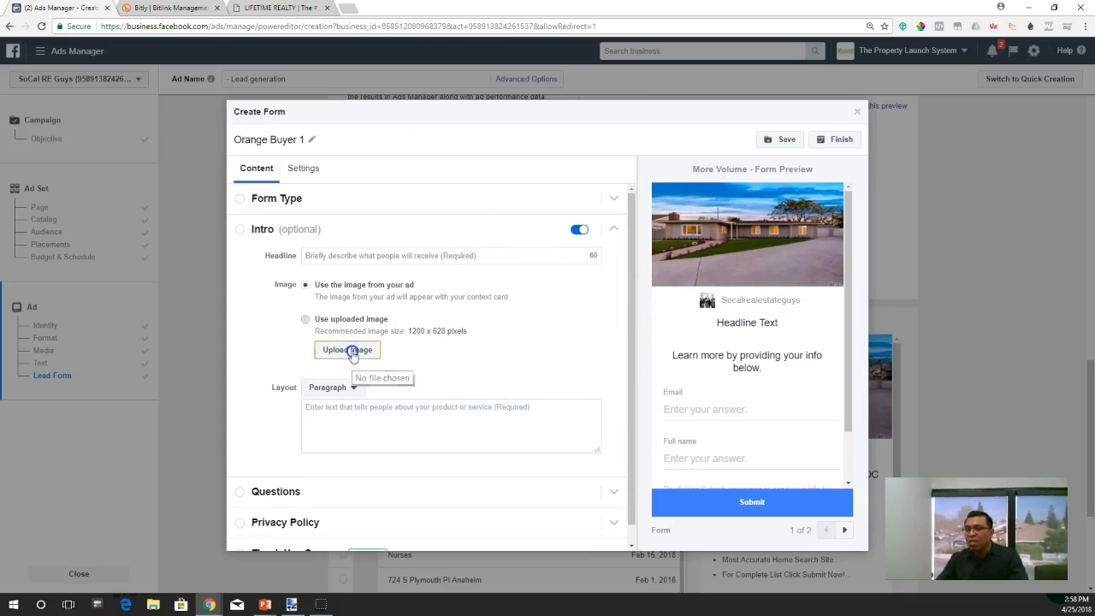
pyautogui.click(249, 121)
pyautogui.click(697, 417)
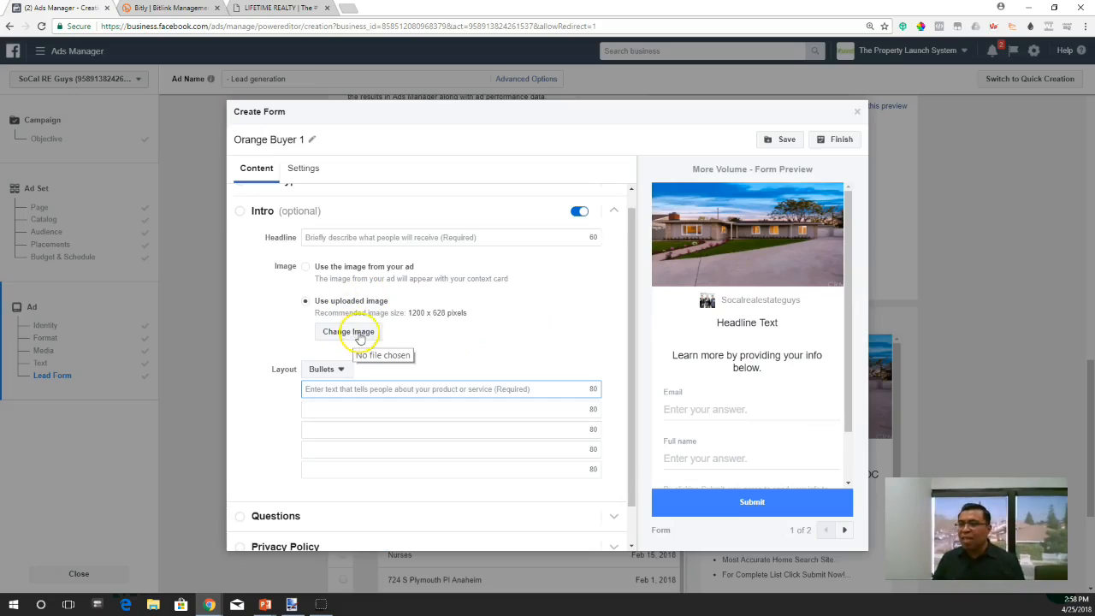
# - Set the form's Intro headline to "All 4Bed/2Bath Homes For Sale In Orange, Ca Under $699k"
pyautogui.click(343, 237)
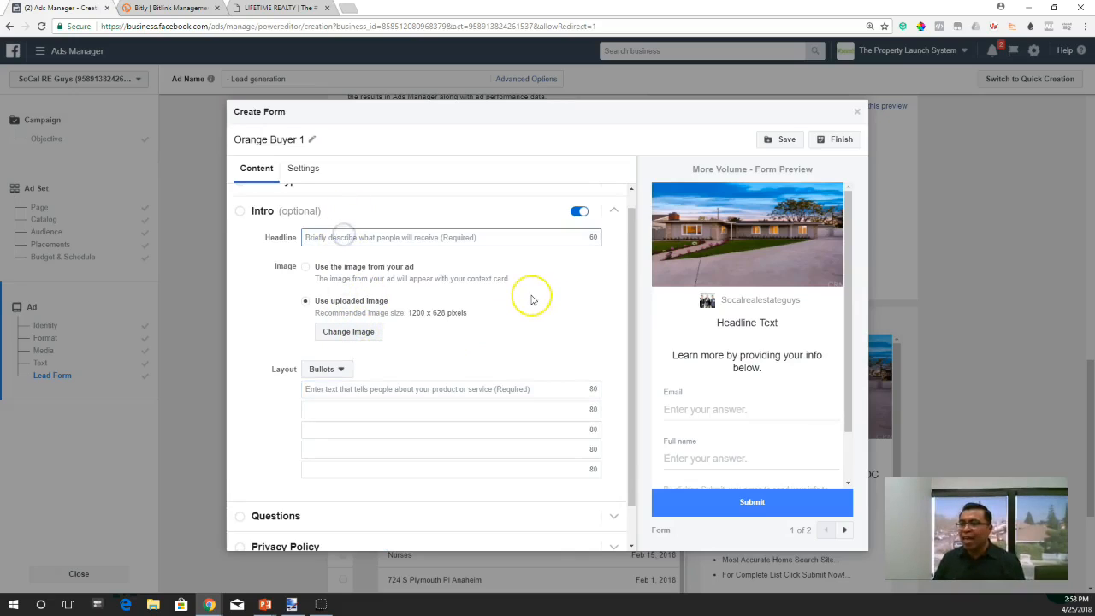
pyautogui.write('All')
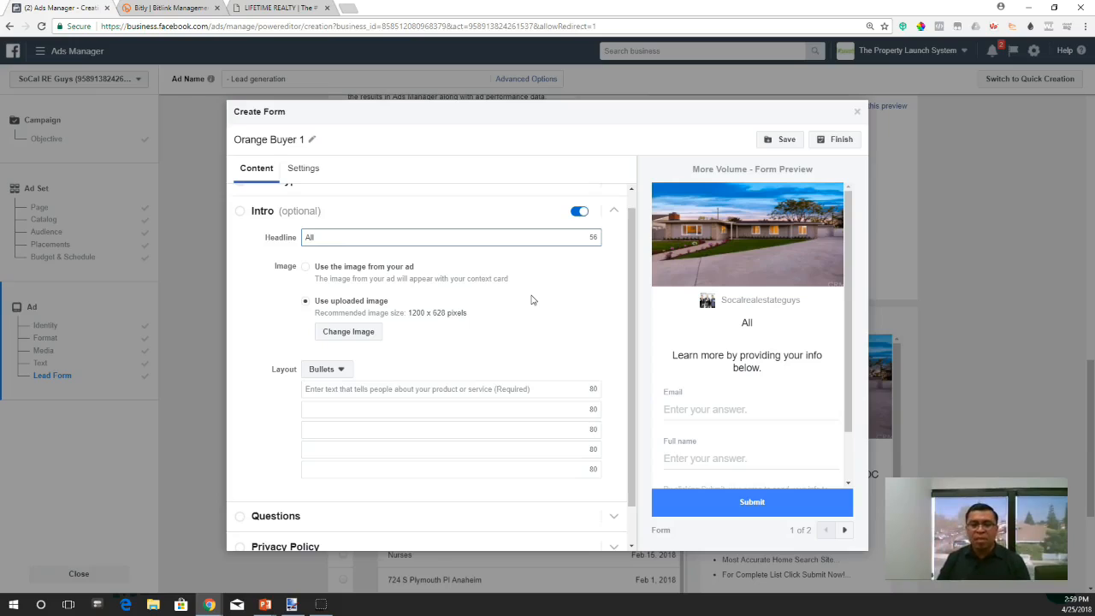
pyautogui.write('4Bed/2Bath')
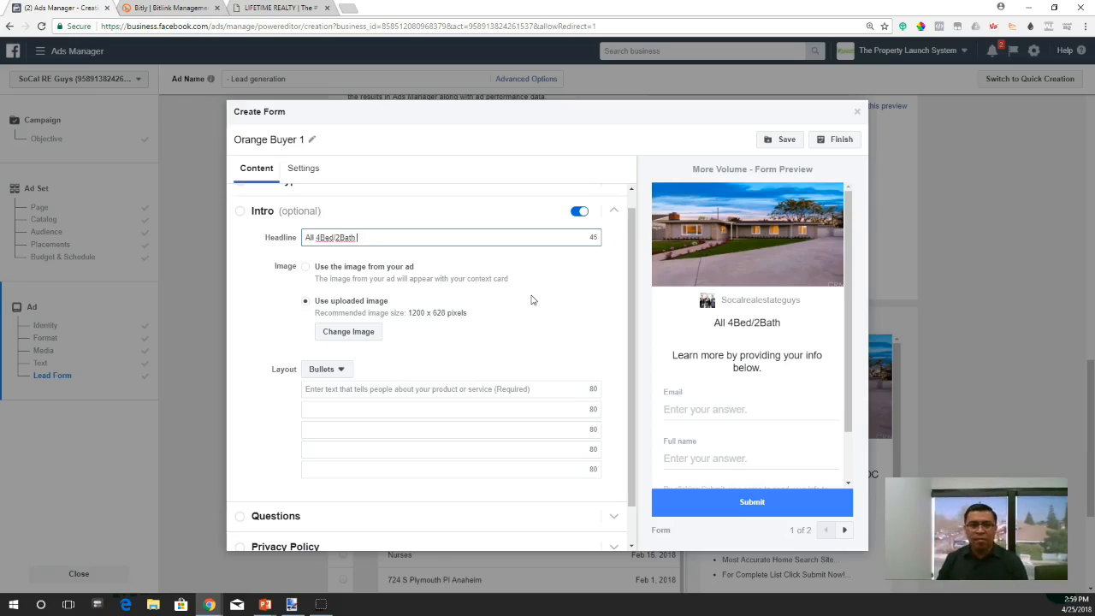
pyautogui.write(' Homes For')
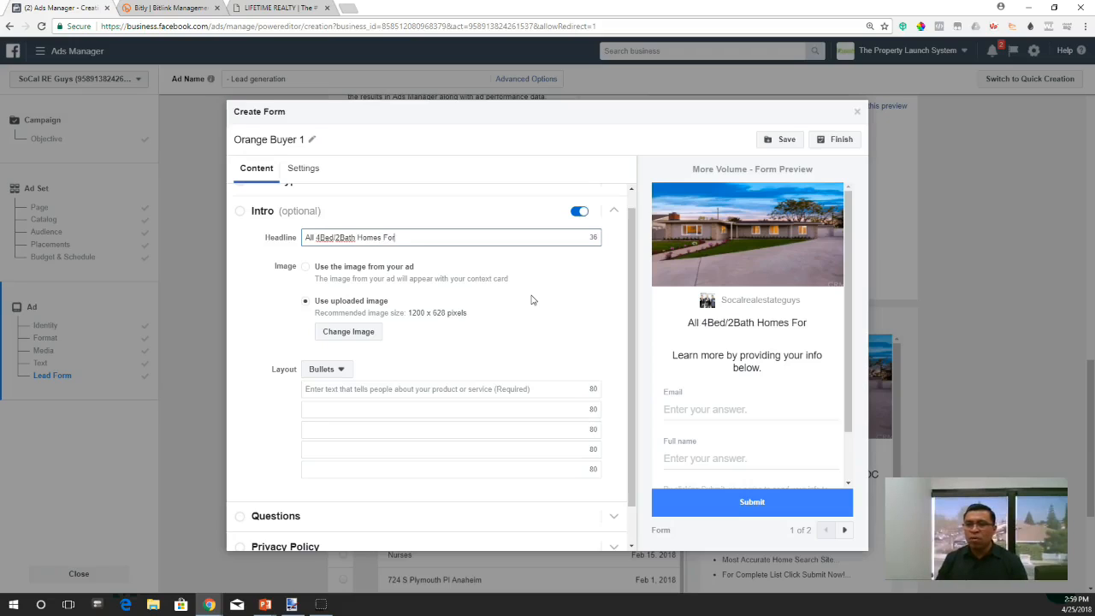
pyautogui.write(' Sale In ')
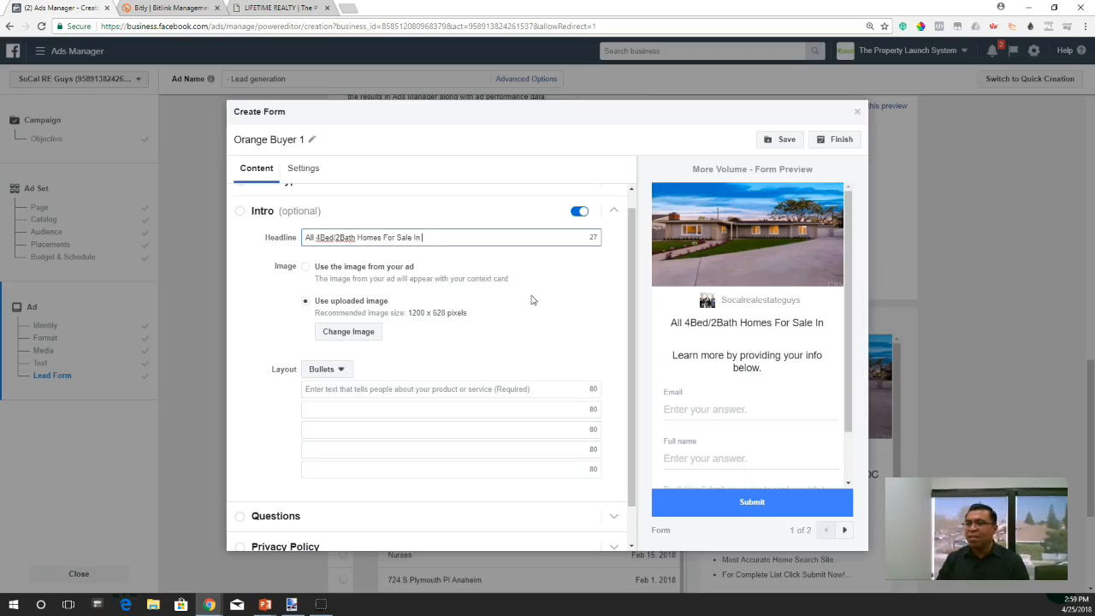
pyautogui.write('Orange, Ca')
pyautogui.write('U')
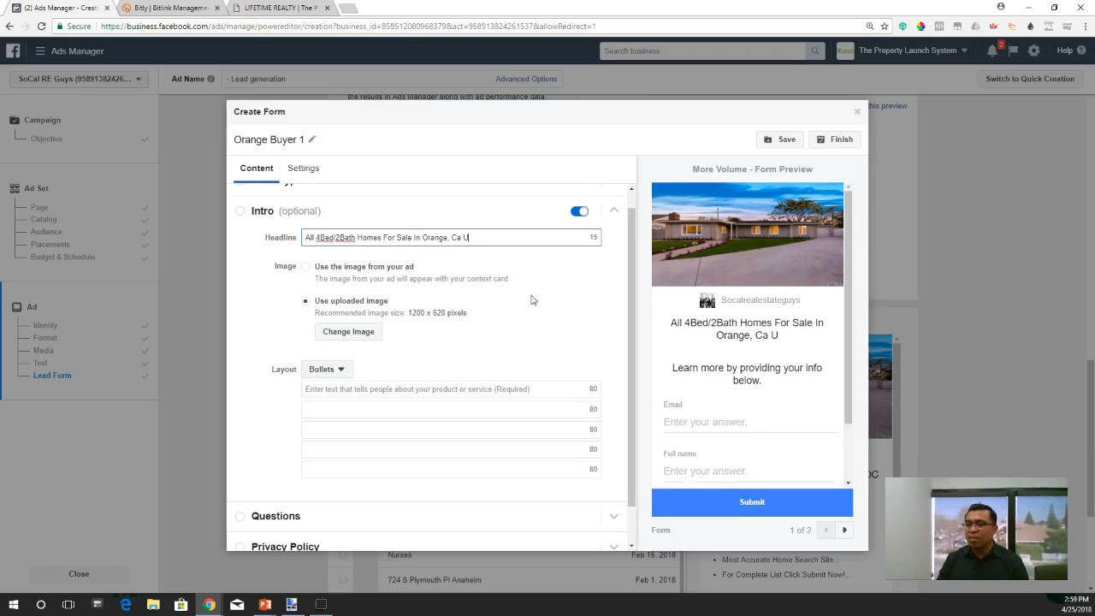
pyautogui.write('nder $6')
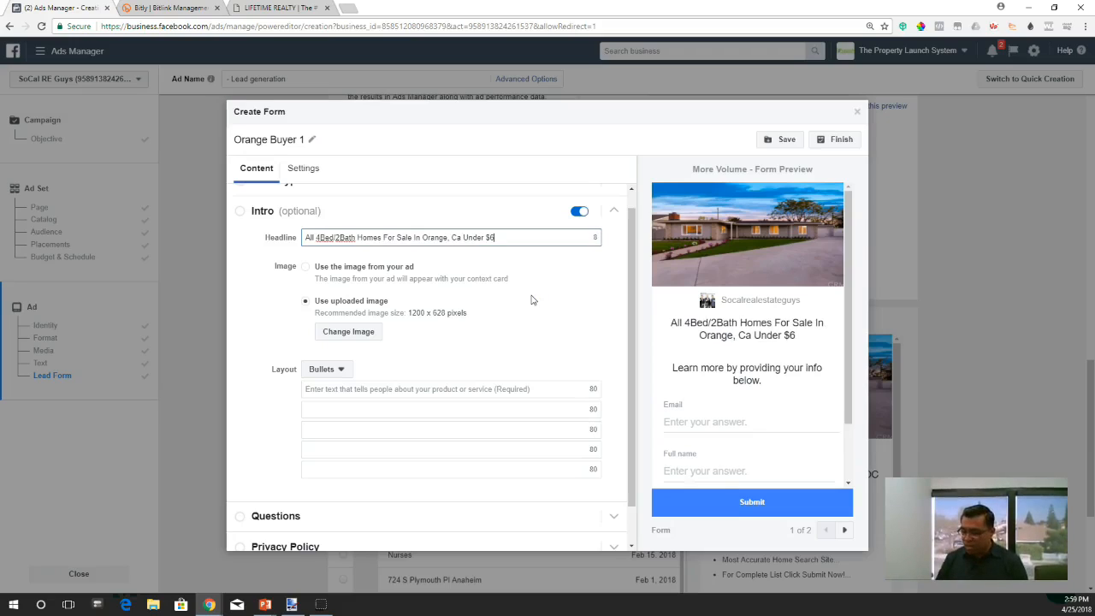
pyautogui.write('99k')
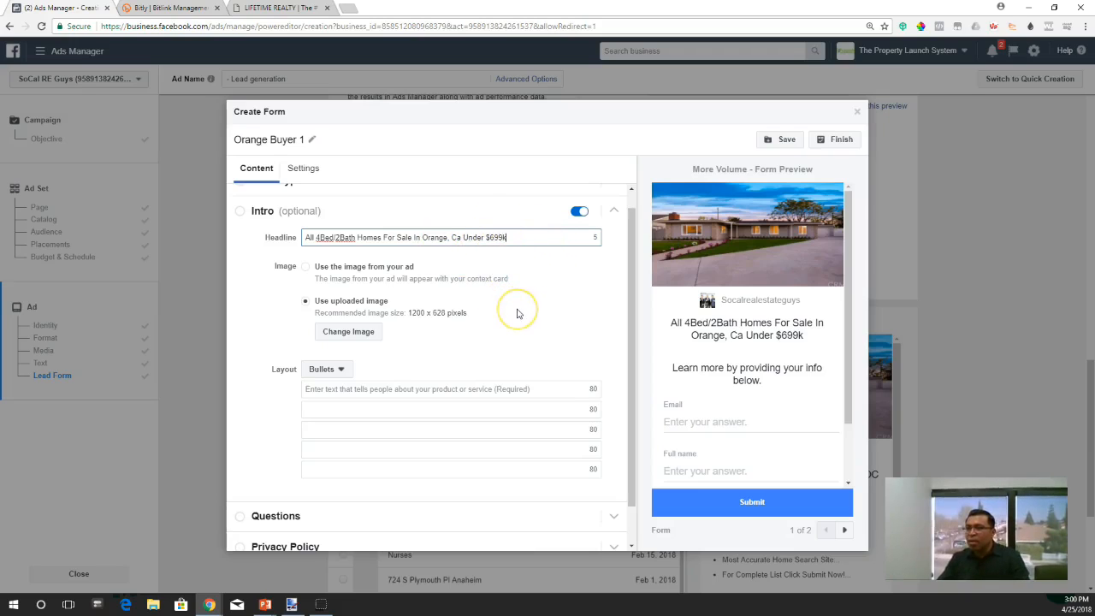
# - Try the Paragraph layout for the Intro text and switch it back to Bullets
pyautogui.scroll(-1, 516, 311)
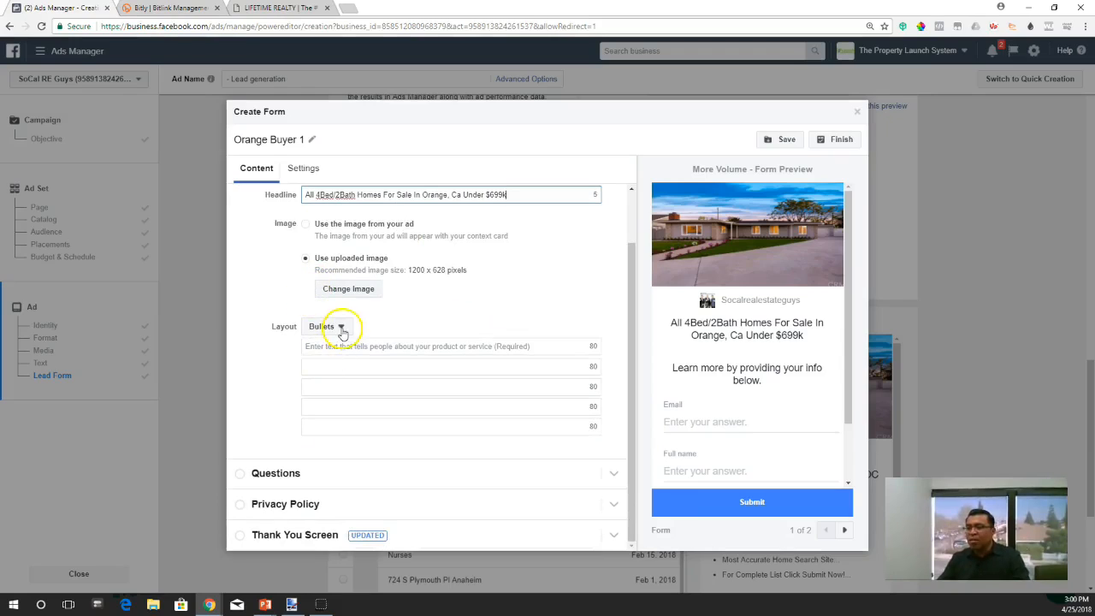
pyautogui.click(339, 326)
pyautogui.click(340, 363)
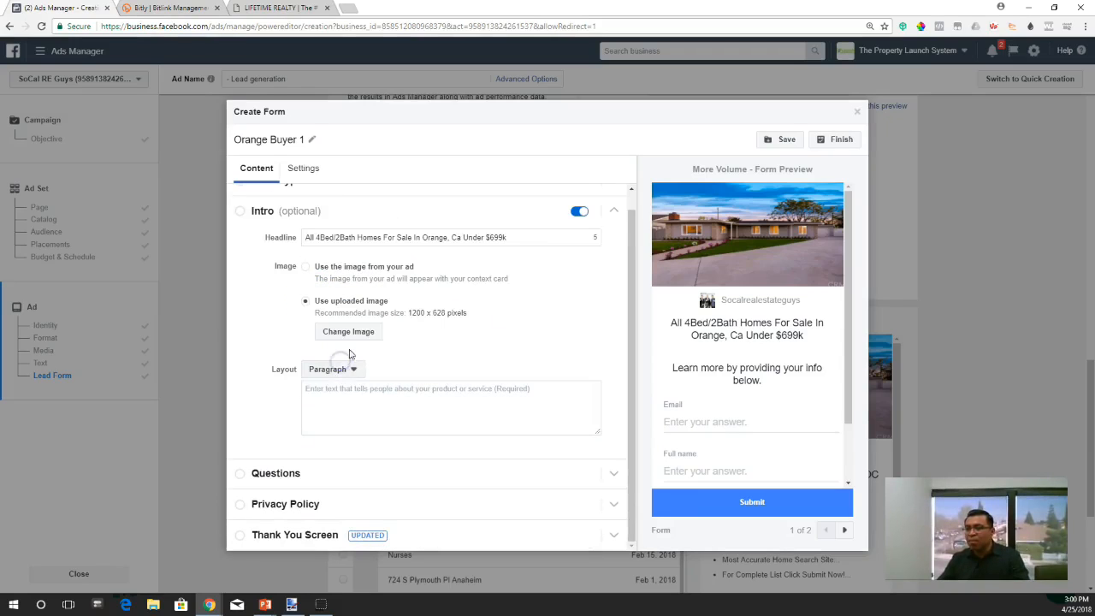
pyautogui.click(346, 376)
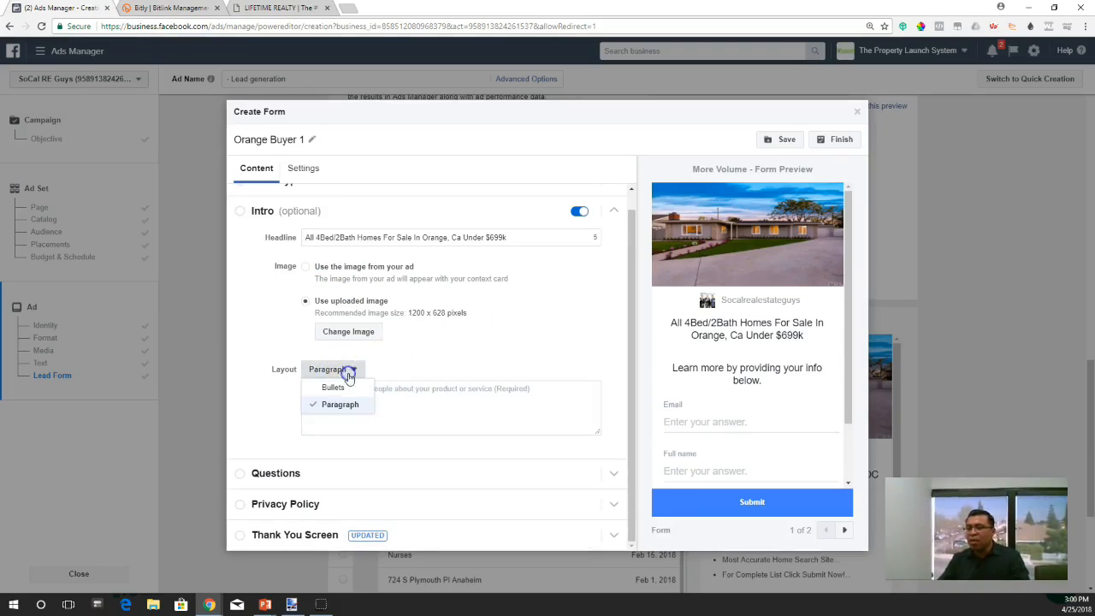
pyautogui.click(334, 387)
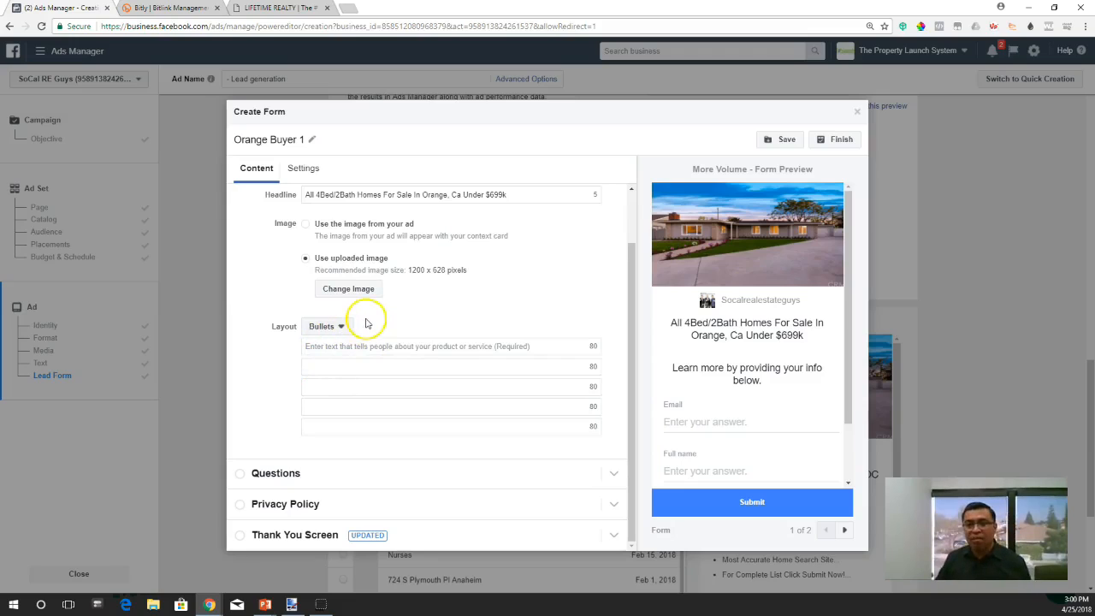
# - Enter "See All 4 Bed / 2 Bath Home In The City Of Orange" as the Intro section's first bullet
pyautogui.click(359, 347)
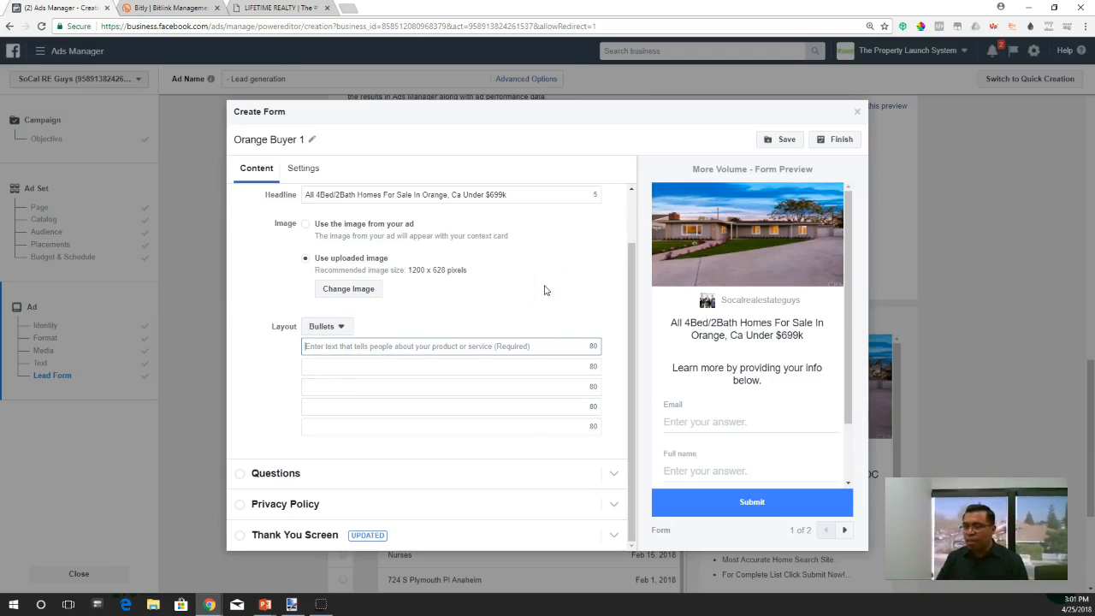
pyautogui.write('4')
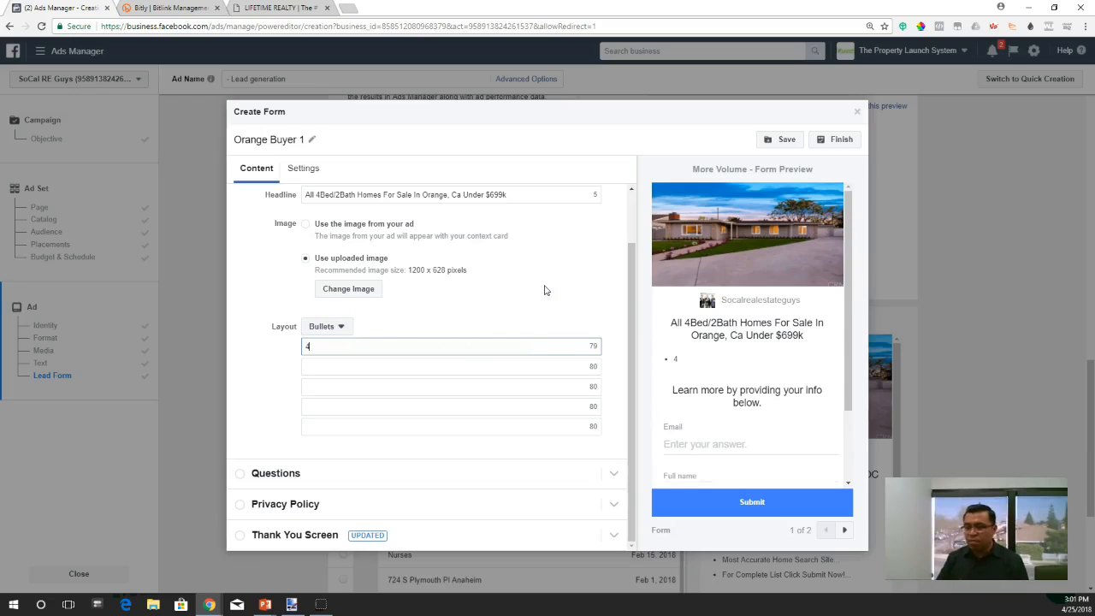
pyautogui.press('BackSpace')
pyautogui.write('Seall')
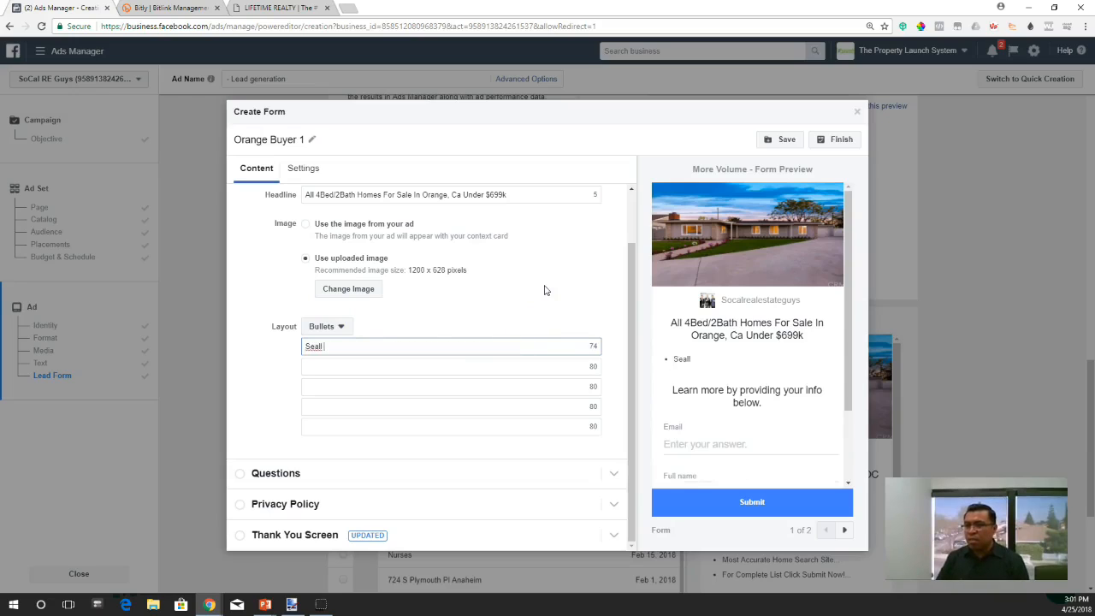
pyautogui.press('BackSpace')
pyautogui.press('BackSpace')
pyautogui.write('e All')
pyautogui.write(' 4 Bed')
pyautogui.write(' / @')
pyautogui.press('BackSpace')
pyautogui.write('2 B')
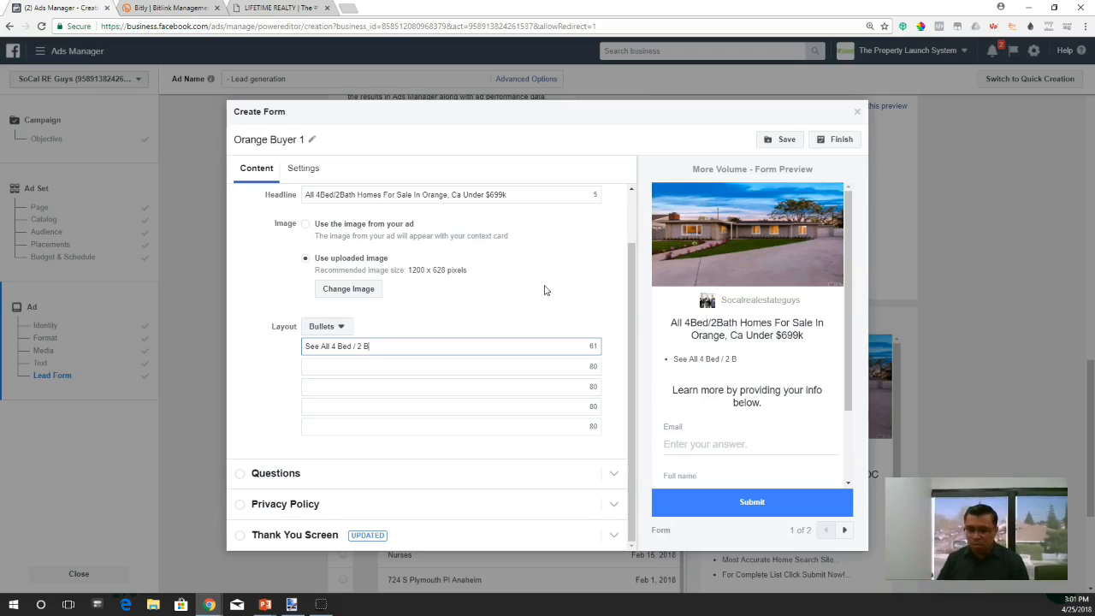
pyautogui.write('ath Home In The City Of Orange')
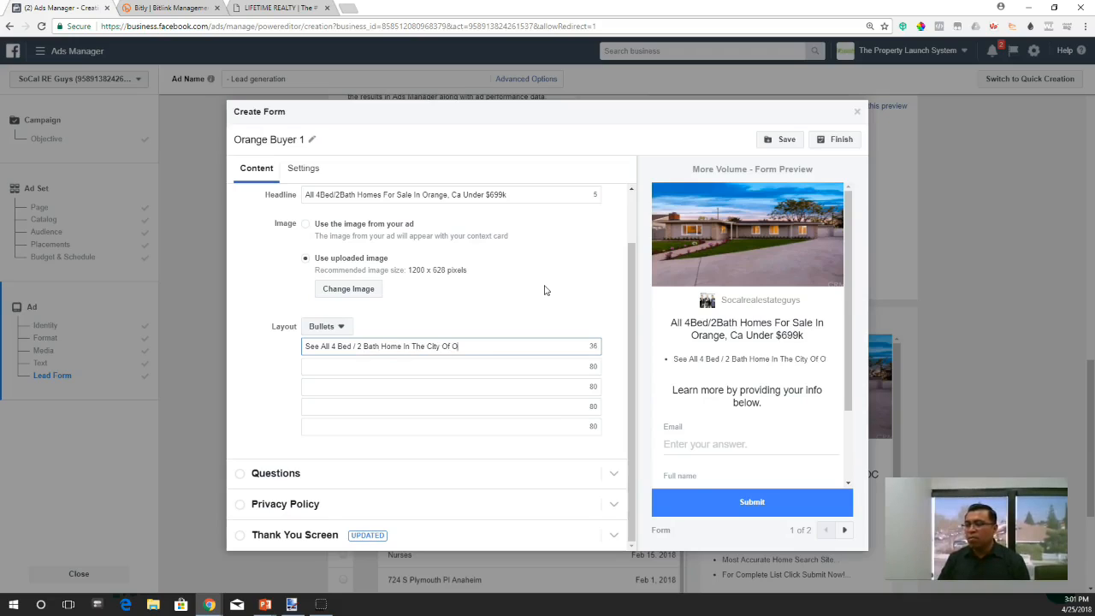
# - Enter "Some Homes Require Low Down Payment" as the Intro section's second bullet
pyautogui.click(361, 368)
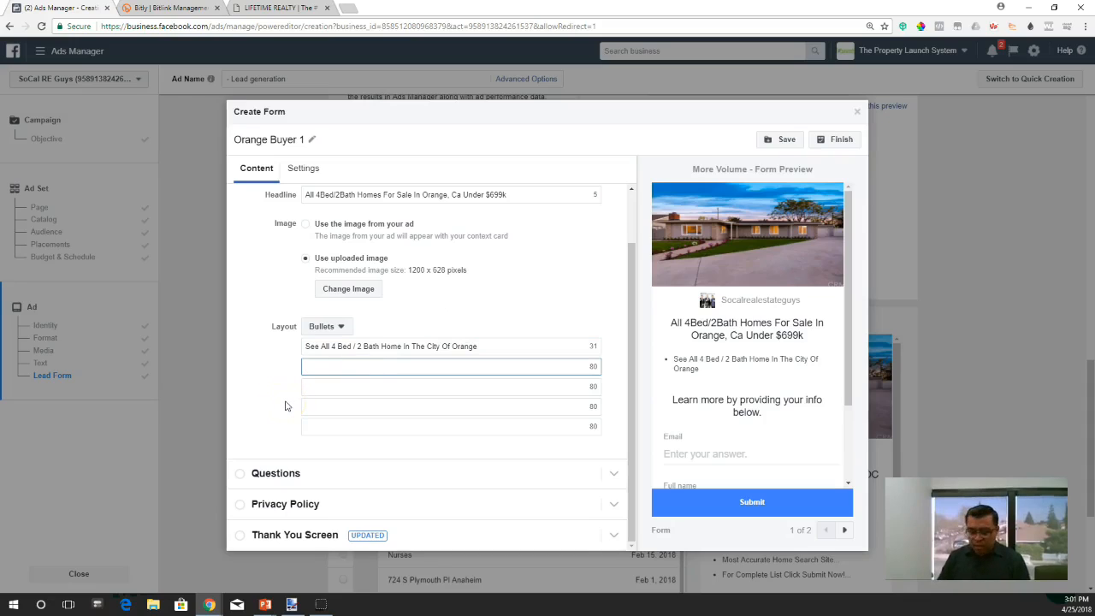
pyautogui.write('Some home')
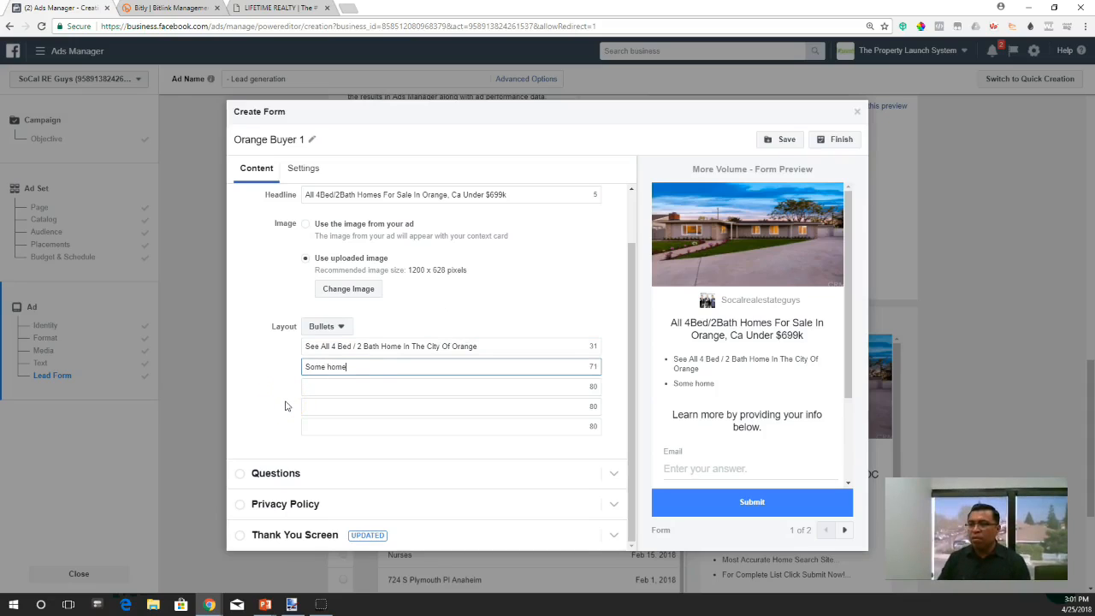
pyautogui.write('s requ')
pyautogui.press('BackSpace')
pyautogui.press('BackSpace')
pyautogui.press('BackSpace')
pyautogui.press('BackSpace')
pyautogui.press('BackSpace')
pyautogui.press('BackSpace')
pyautogui.press('BackSpace')
pyautogui.press('BackSpace')
pyautogui.press('BackSpace')
pyautogui.write('H')
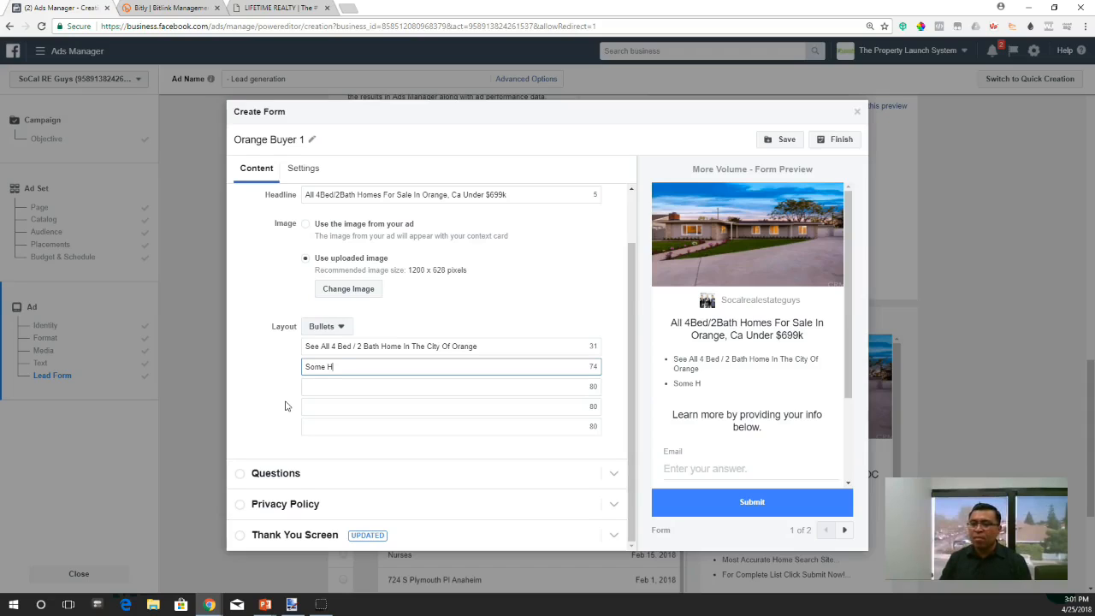
pyautogui.write('omes R')
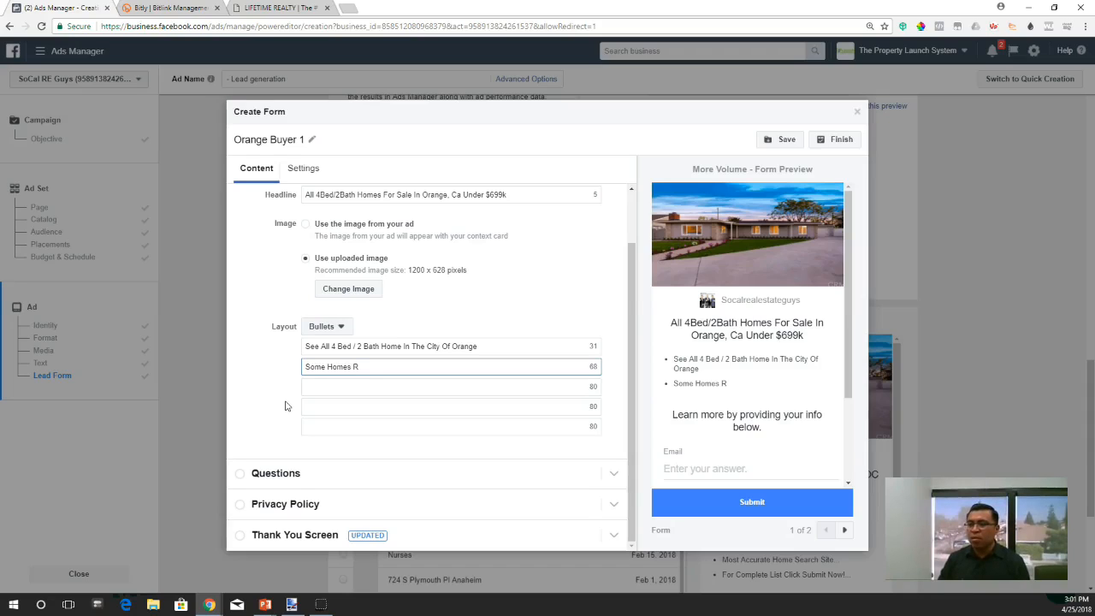
pyautogui.write('equire Low Down Payment')
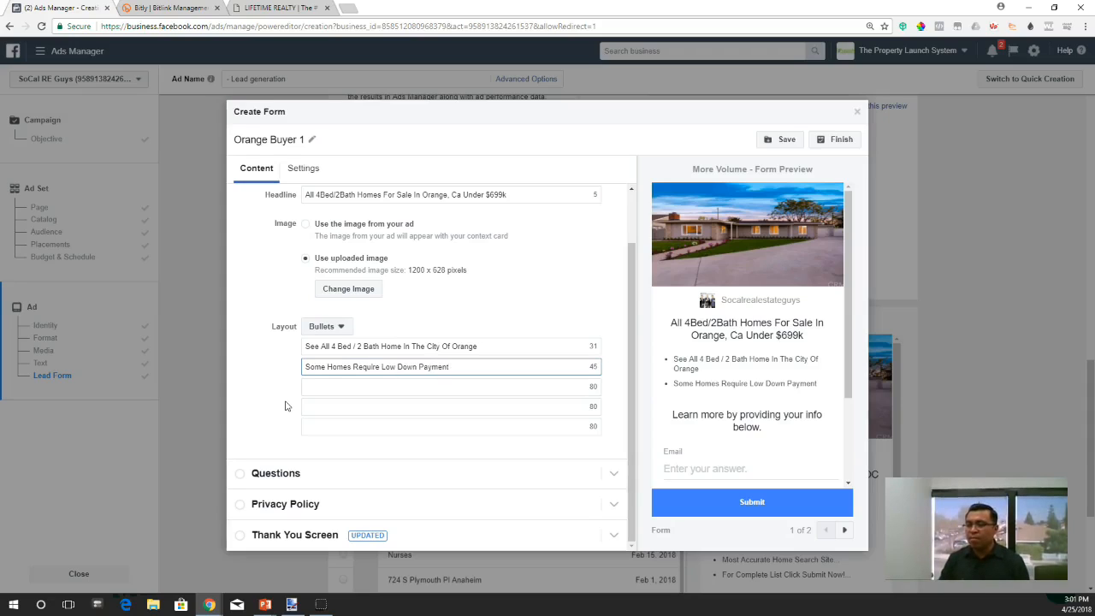
# - Enter "100% Free No Obligation" as the Intro section's third bullet
pyautogui.press('Tab')
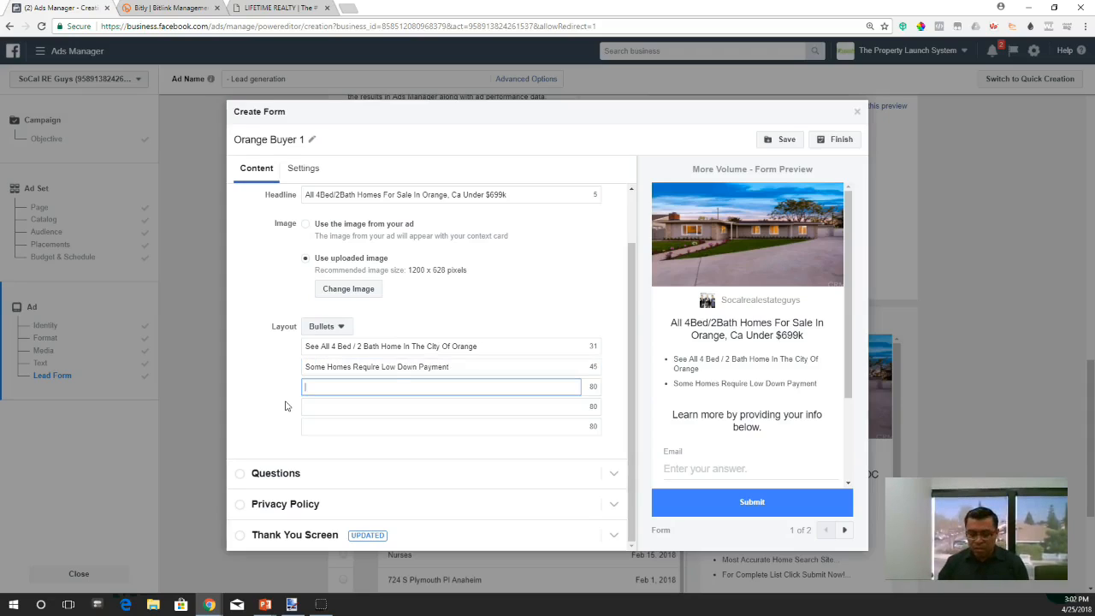
pyautogui.write('100%')
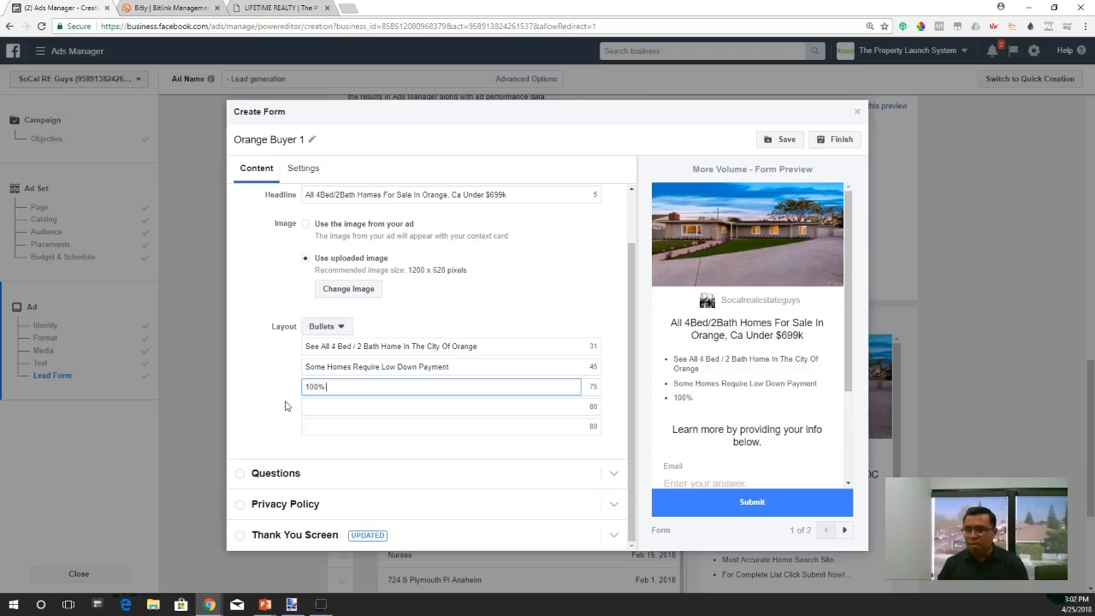
pyautogui.write(' Free No Obligation')
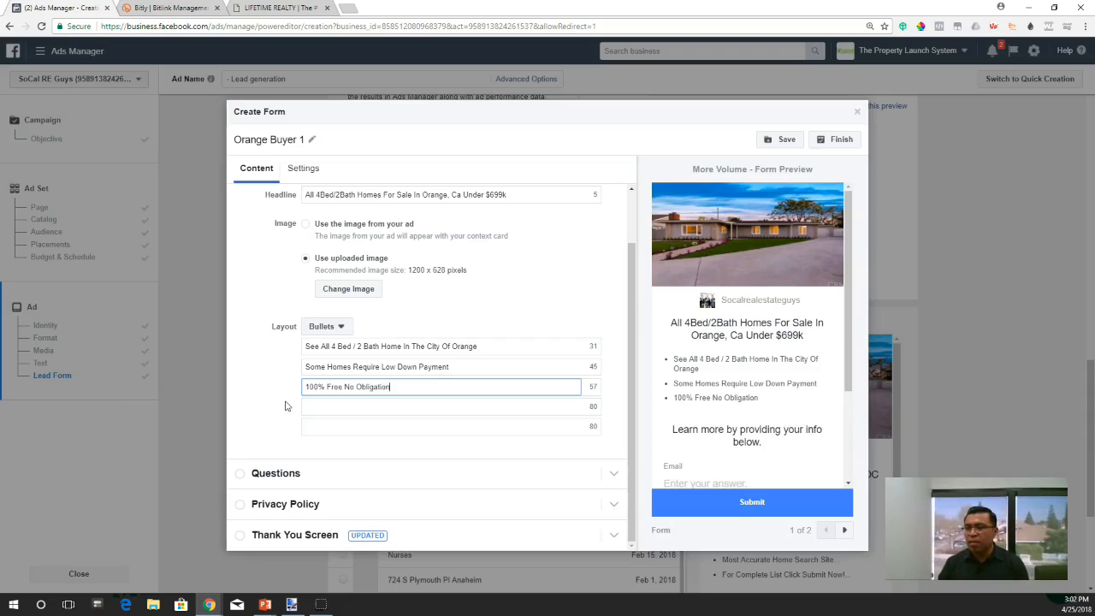
# - Fill the last two Intro bullets with "Get Your Free List Now!" and "Click Button Below!"
pyautogui.press('Tab')
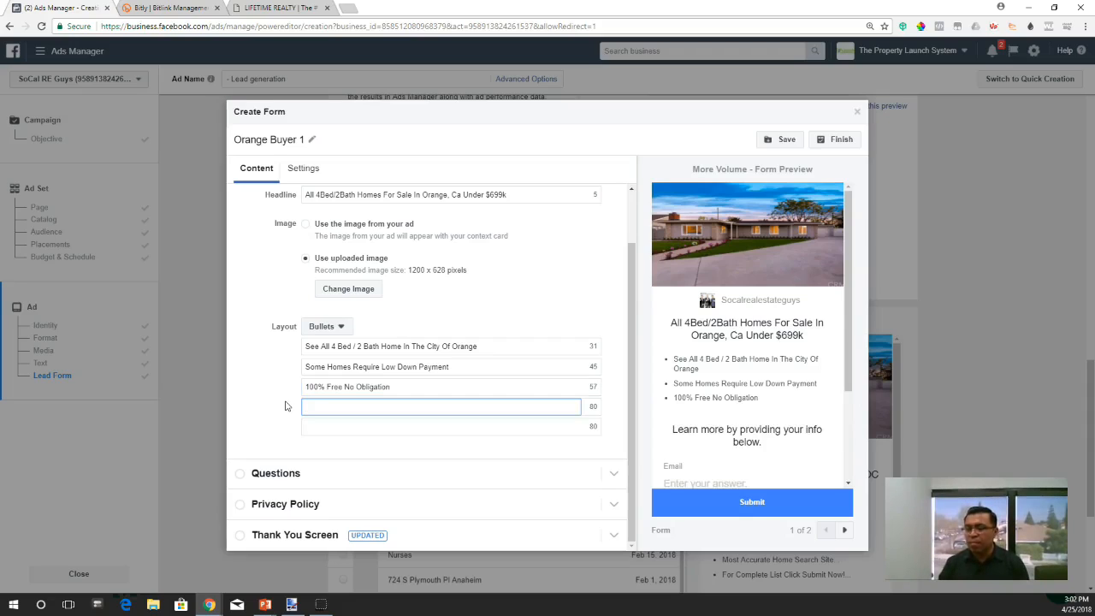
pyautogui.write('Get Your Free List Now!')
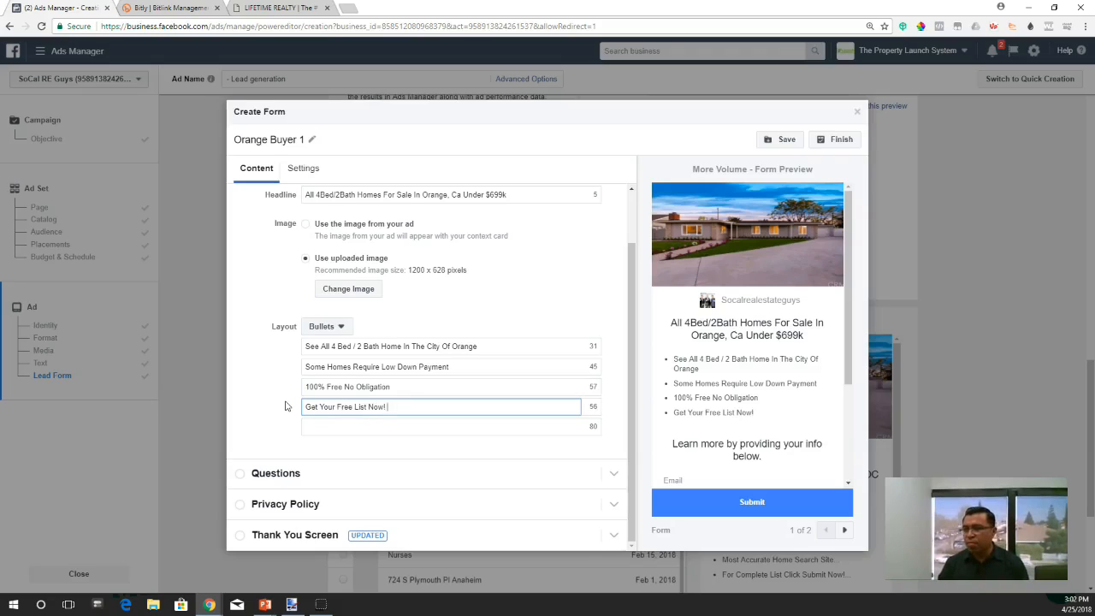
pyautogui.press('Tab')
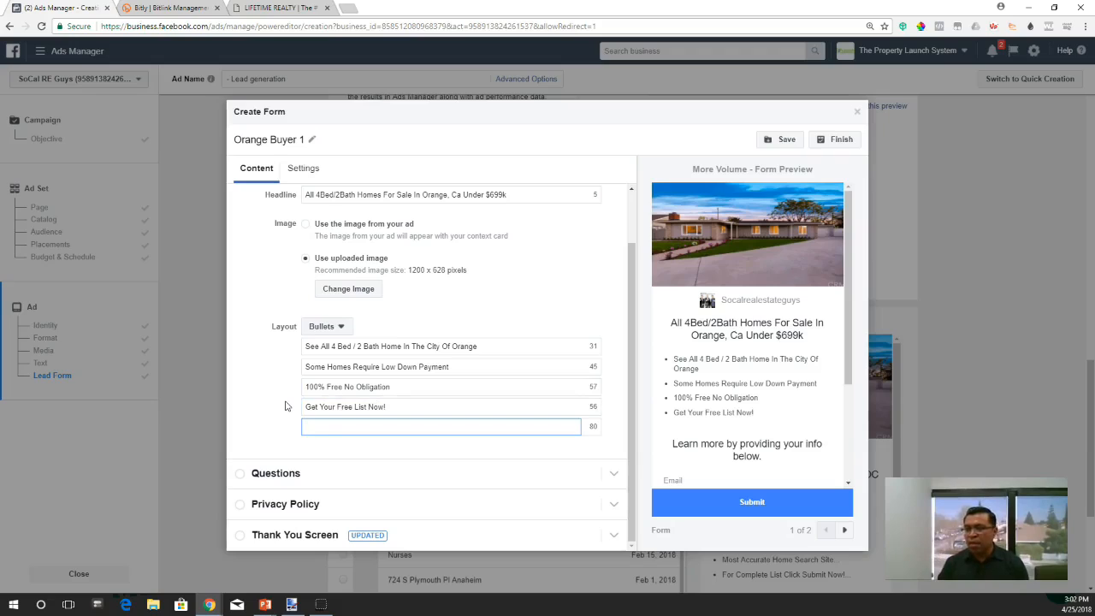
pyautogui.write('Cal')
pyautogui.write('ck Button Bel')
pyautogui.write('ow!')
pyautogui.click(286, 406)
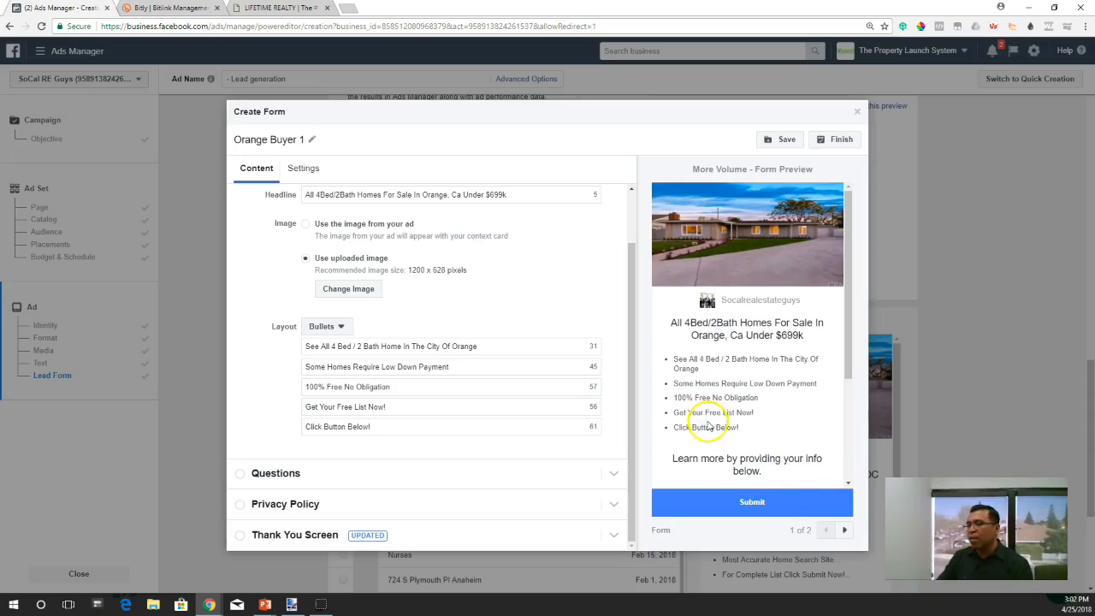
pyautogui.scroll(-1, 711, 412)
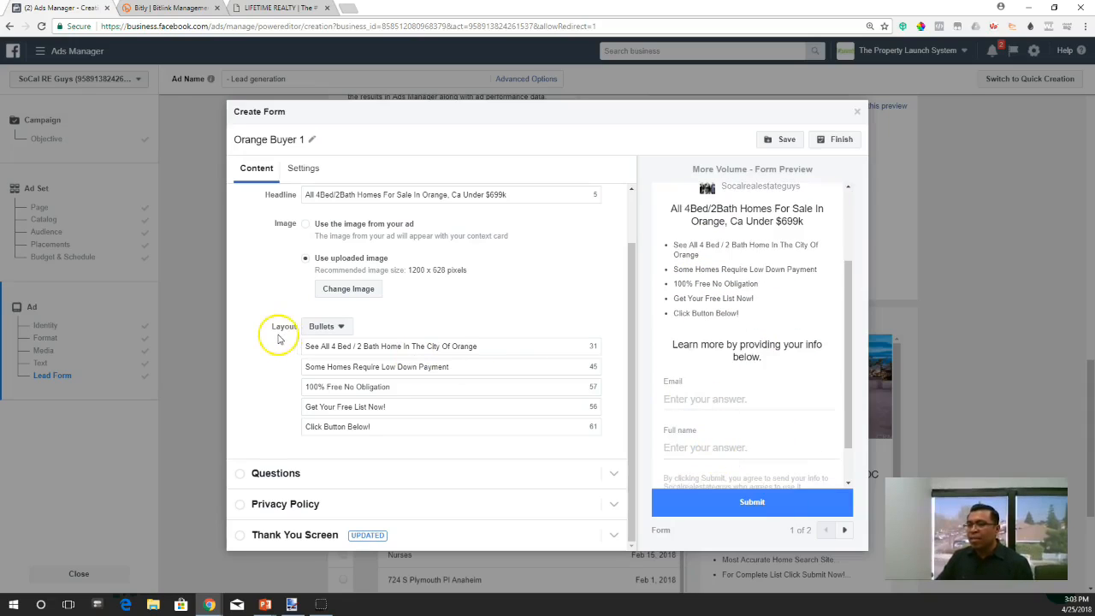
# - Open the form's Questions section and deselect the Email and Full name fields
pyautogui.click(332, 478)
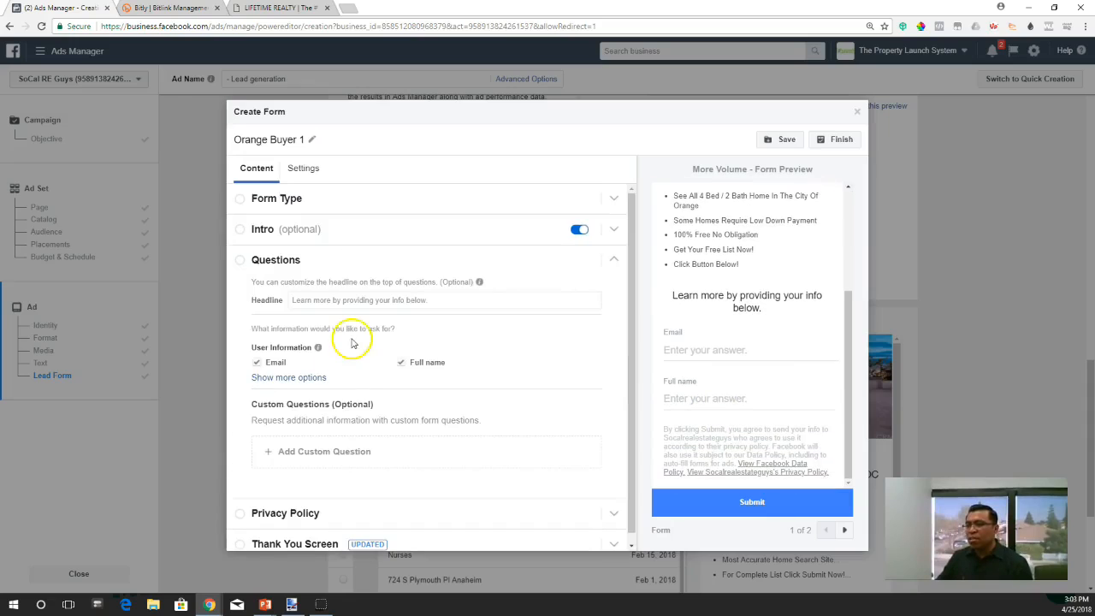
pyautogui.click(256, 362)
pyautogui.click(401, 362)
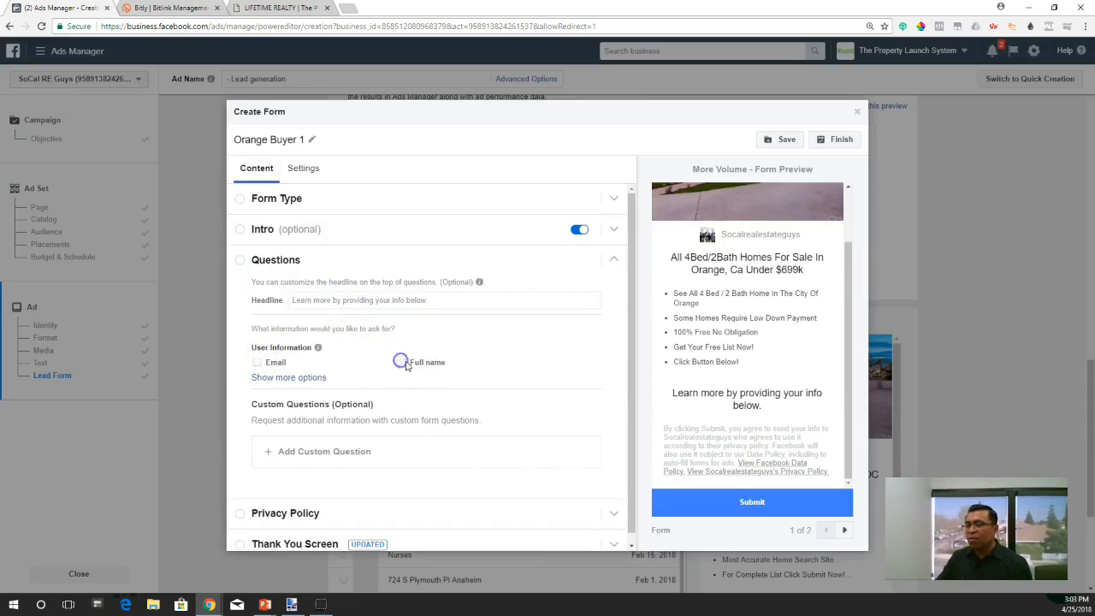
pyautogui.scroll(-1, 491, 348)
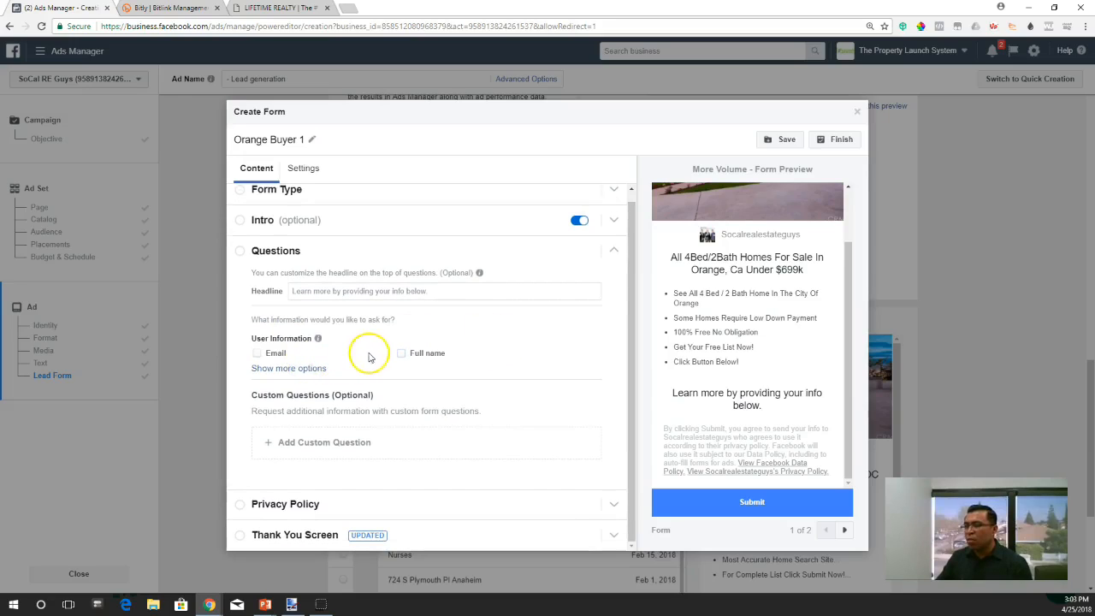
# - Try turning the Email and Full name questions back on, and deselect both again
pyautogui.click(257, 352)
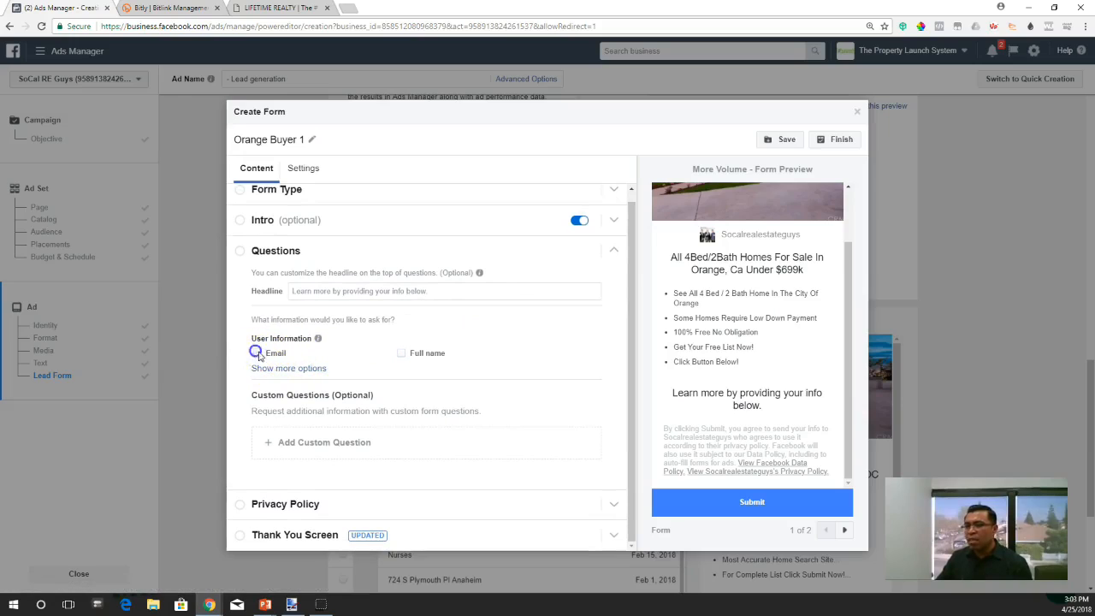
pyautogui.click(418, 355)
pyautogui.click(257, 352)
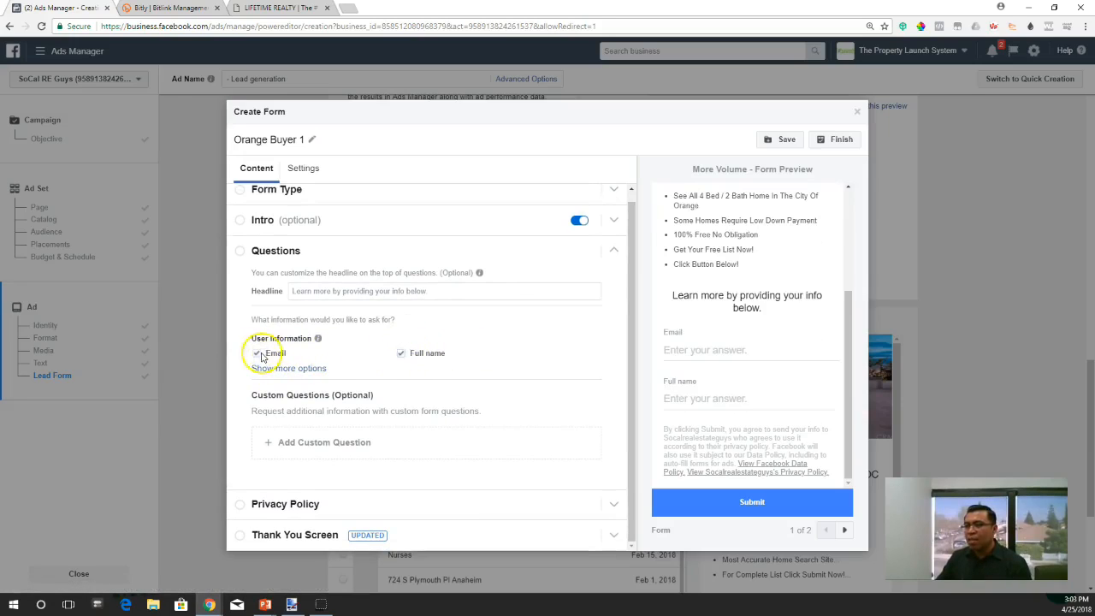
pyautogui.click(401, 354)
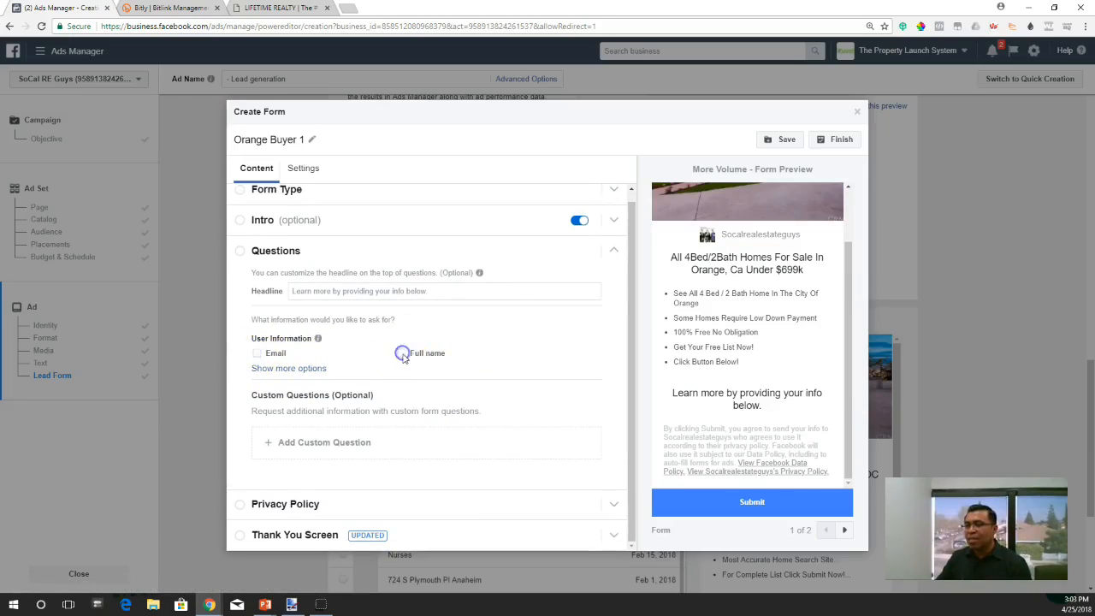
# - Show the additional user information options and request First name, Last name, Email and Phone number
pyautogui.click(291, 369)
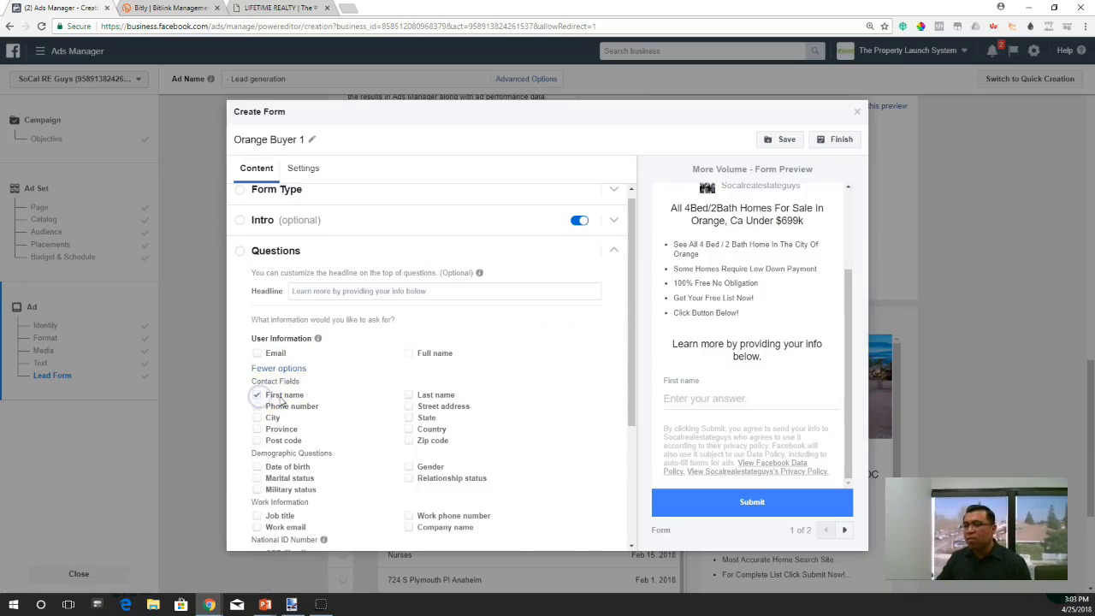
pyautogui.click(409, 395)
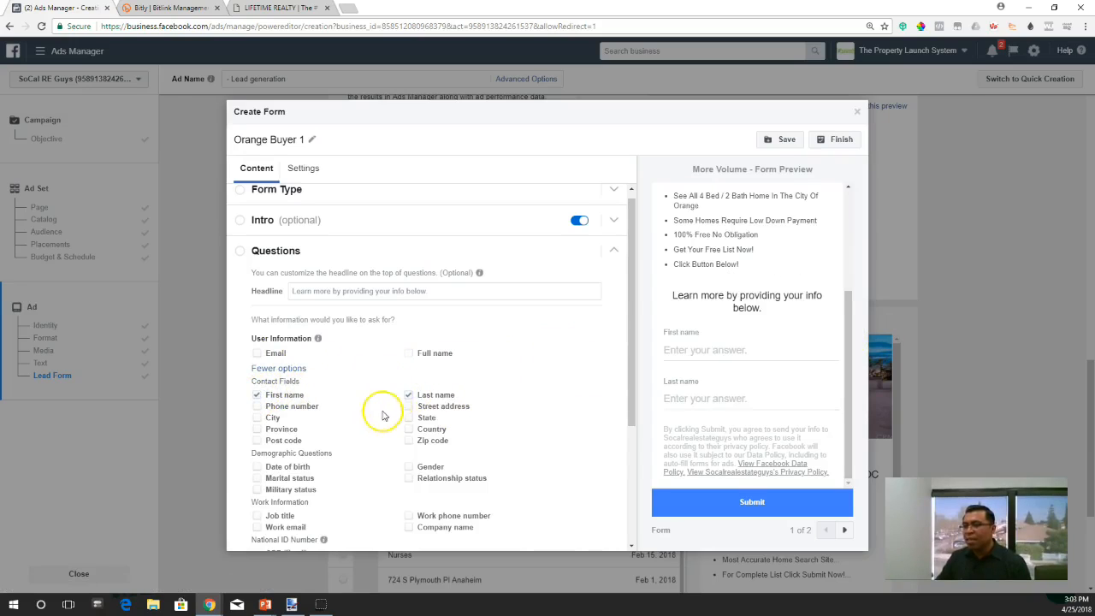
pyautogui.click(255, 353)
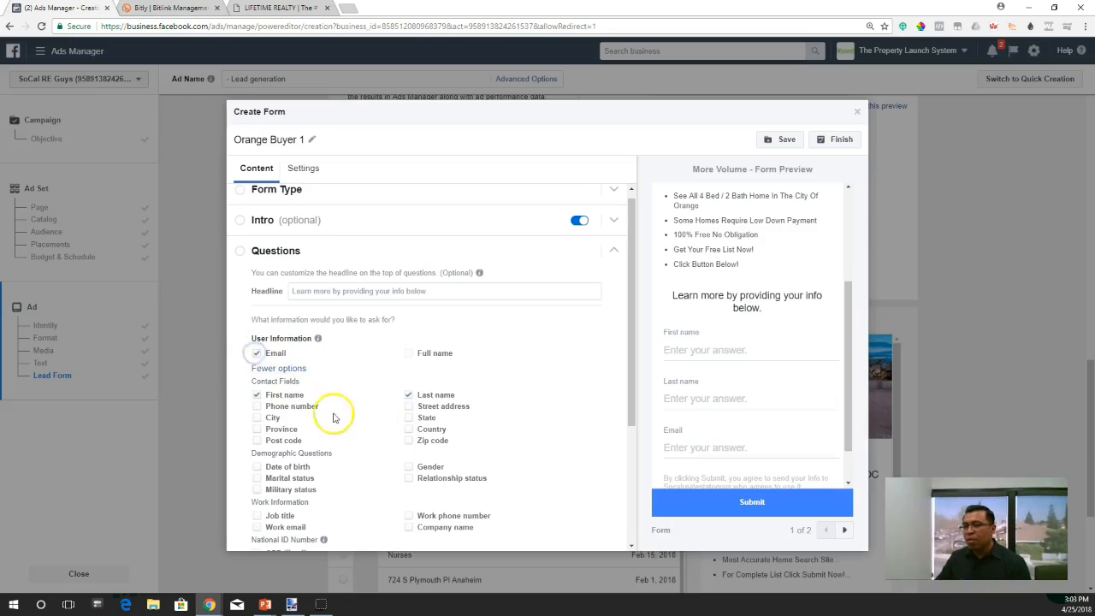
pyautogui.scroll(-1, 383, 465)
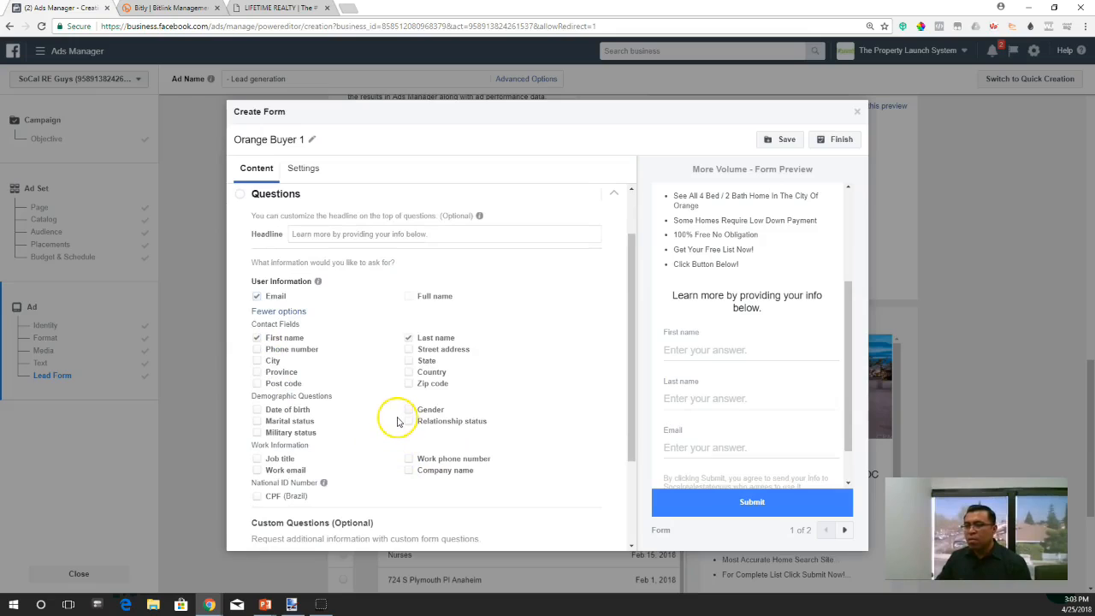
pyautogui.click(257, 350)
# - Review the form preview from the Intro image, headline and bullets down to the contact fields and privacy notice
pyautogui.scroll(2, 762, 344)
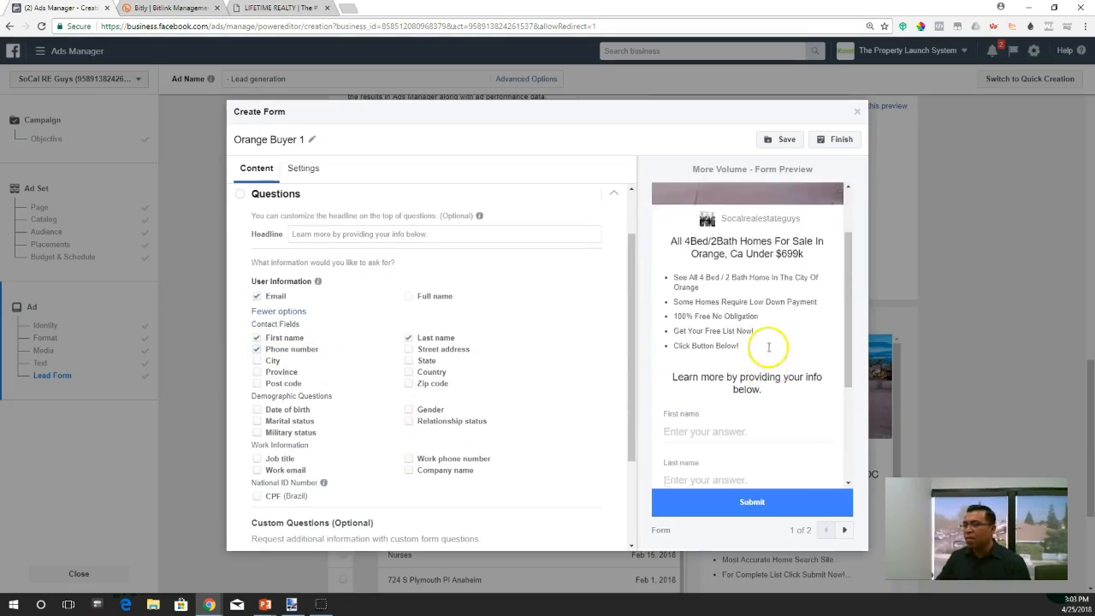
pyautogui.scroll(2, 768, 350)
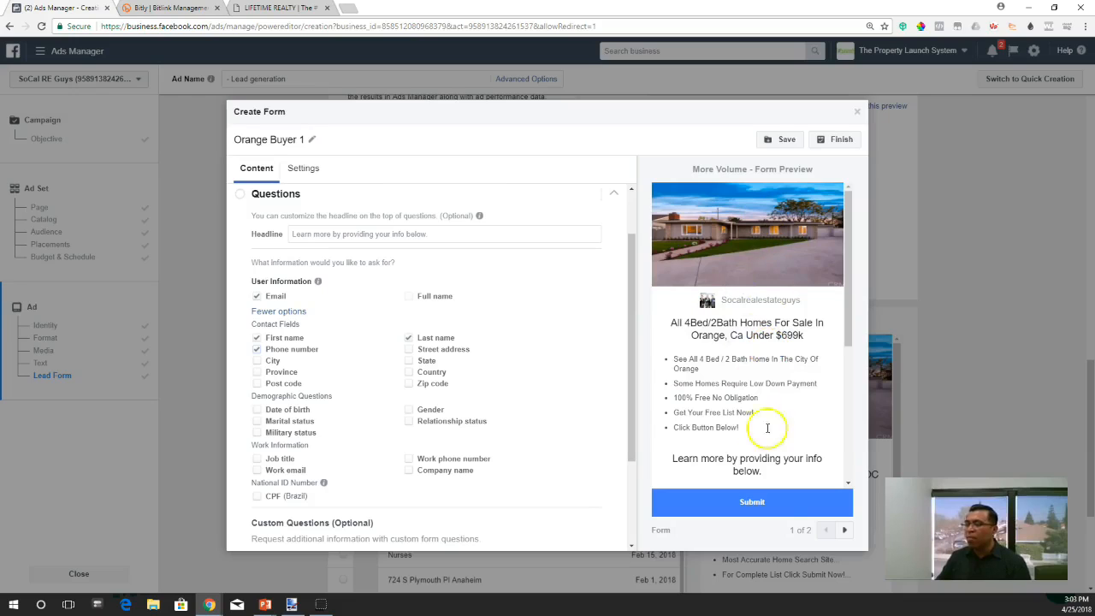
pyautogui.scroll(-3, 756, 285)
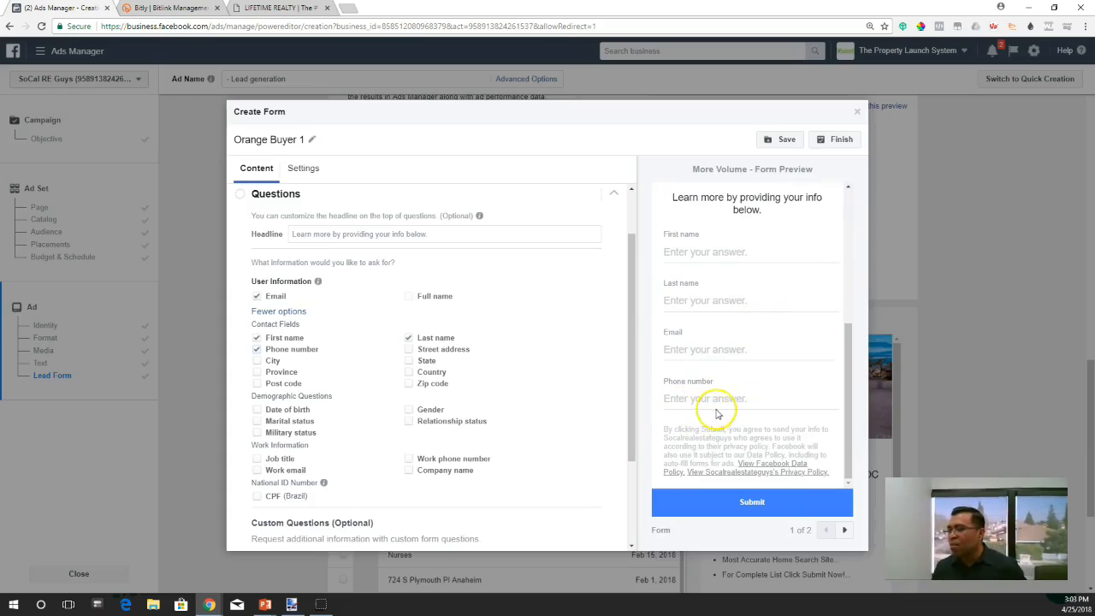
pyautogui.scroll(2, 719, 409)
pyautogui.scroll(3, 722, 411)
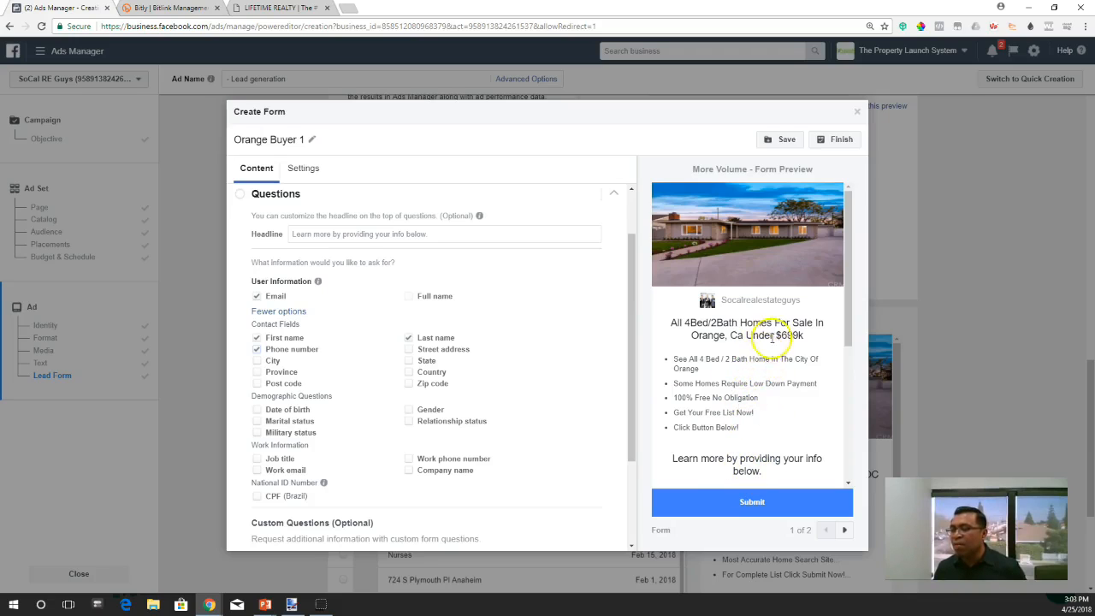
pyautogui.scroll(-2, 772, 353)
pyautogui.scroll(-2, 773, 353)
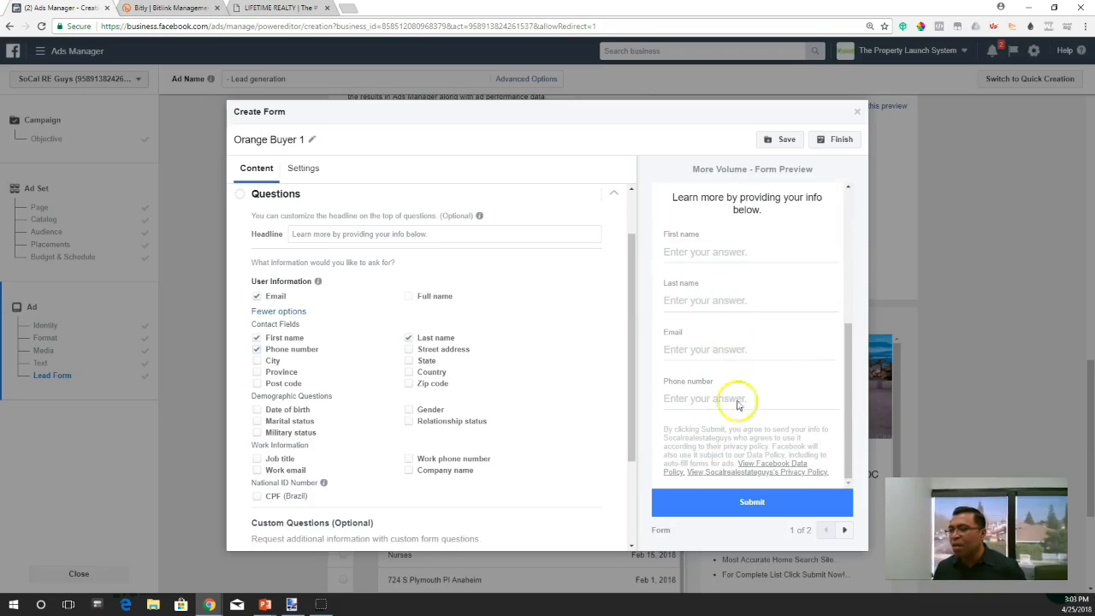
pyautogui.scroll(3, 749, 420)
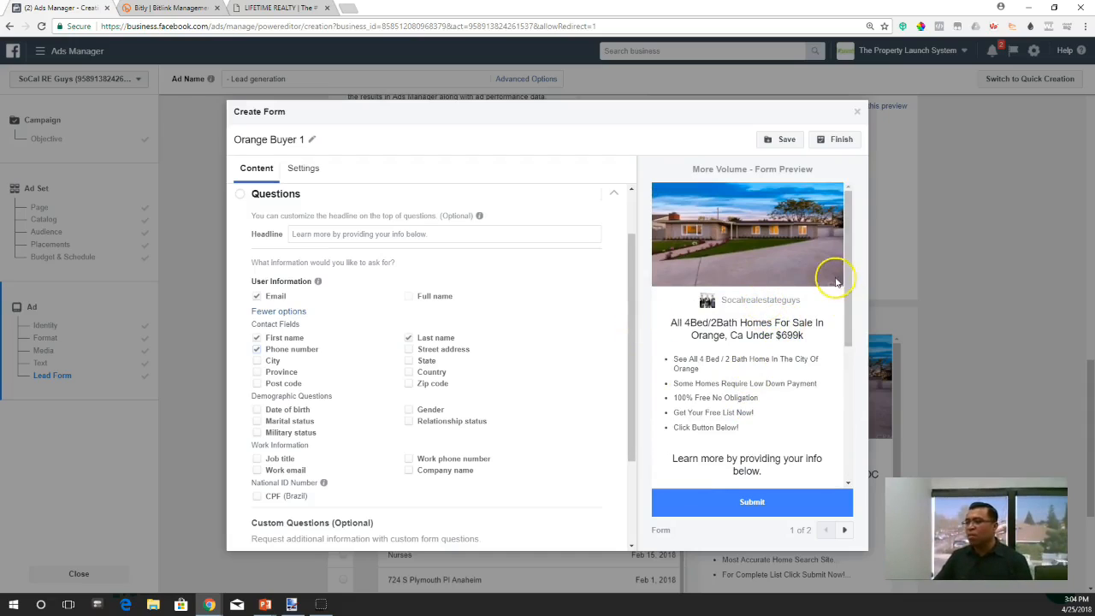
pyautogui.moveTo(847, 265); pyautogui.dragTo(847, 265)
pyautogui.moveTo(634, 318); pyautogui.dragTo(629, 398)
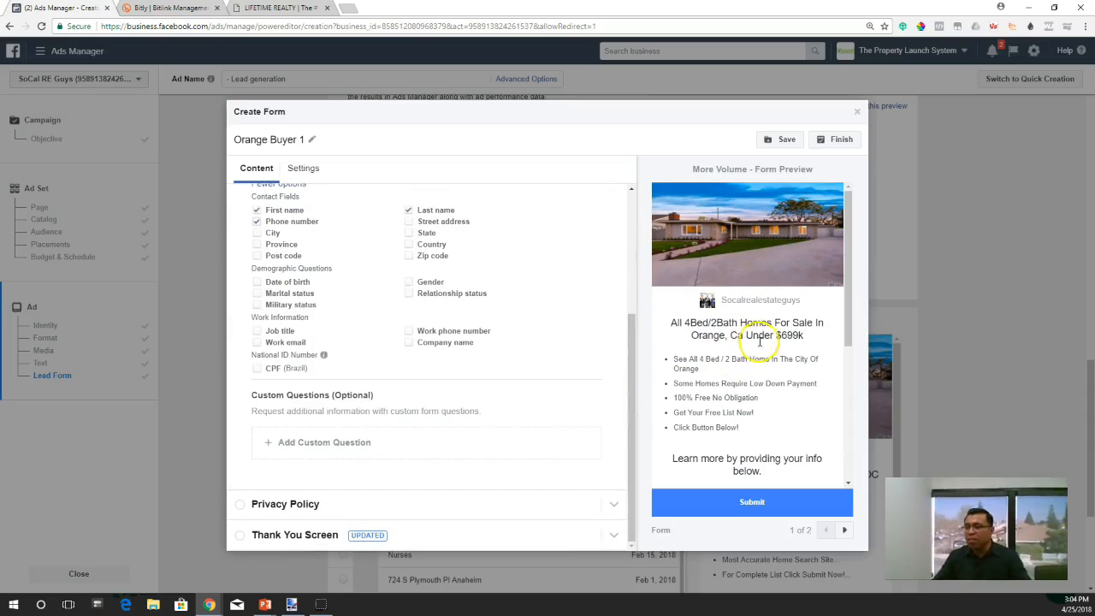
# - Check the contact fields in the form preview and open the form's Privacy Policy section
pyautogui.scroll(-3, 763, 358)
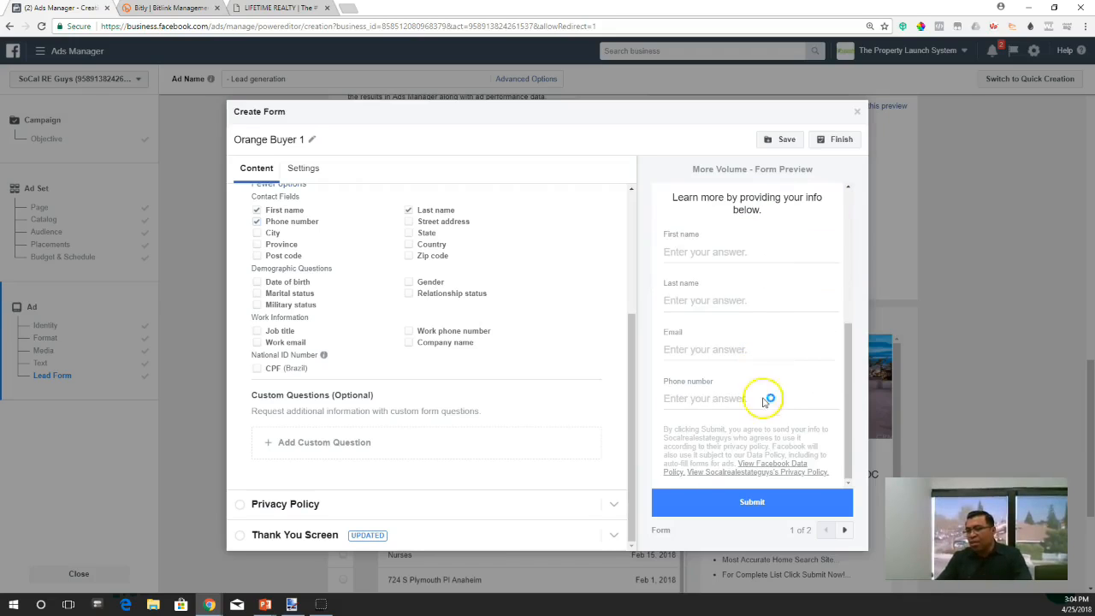
pyautogui.moveTo(632, 411); pyautogui.dragTo(624, 436)
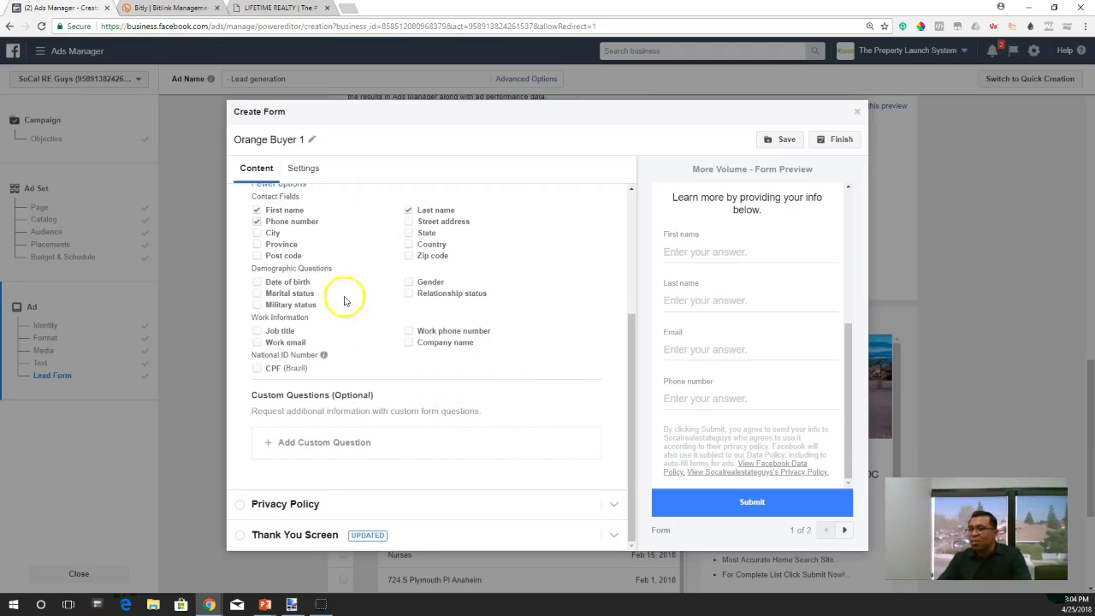
pyautogui.click(313, 502)
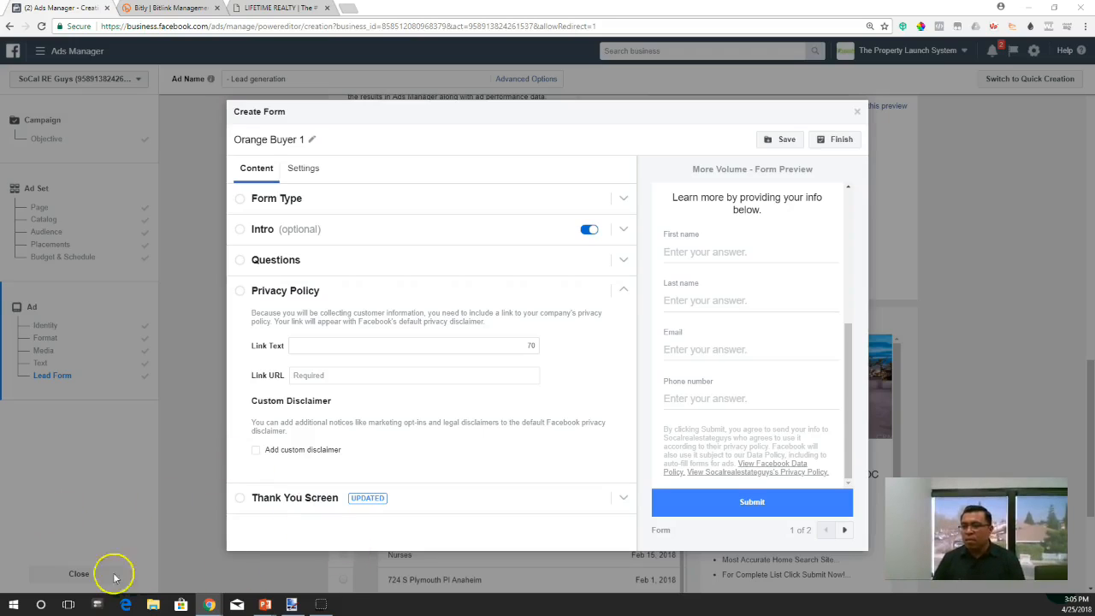
# - Look over the Explosive Marketer privacy policy page in a separate browser tab and copy its web address
pyautogui.moveTo(3, 115); pyautogui.dragTo(476, 9)
pyautogui.scroll(-9, 335, 269)
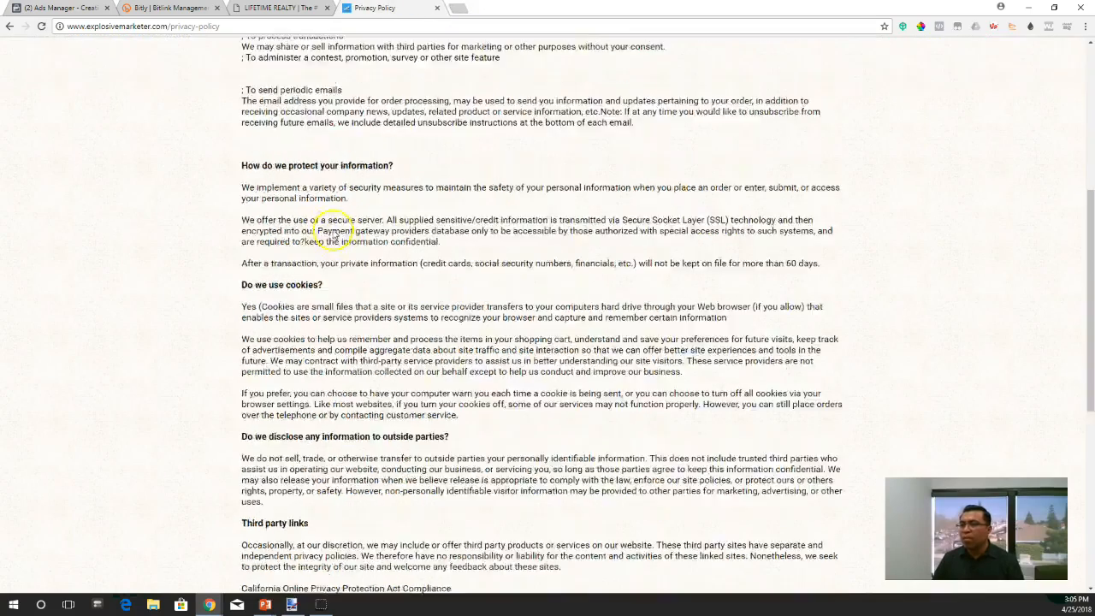
pyautogui.scroll(6, 343, 276)
pyautogui.scroll(4, 335, 252)
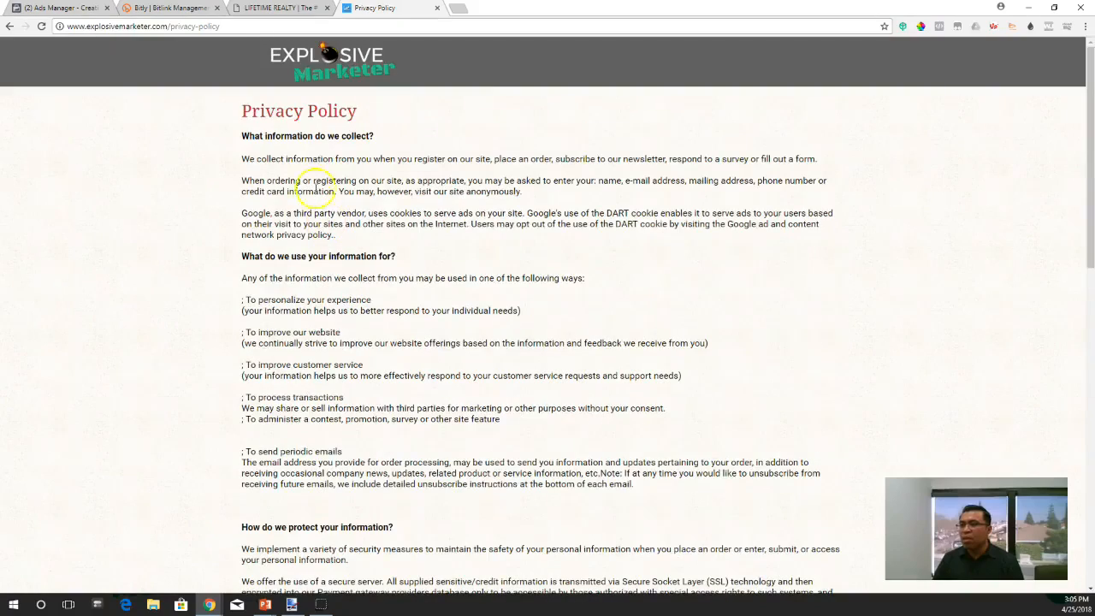
pyautogui.click(236, 25)
pyautogui.hotkey('ctrl', 'c')
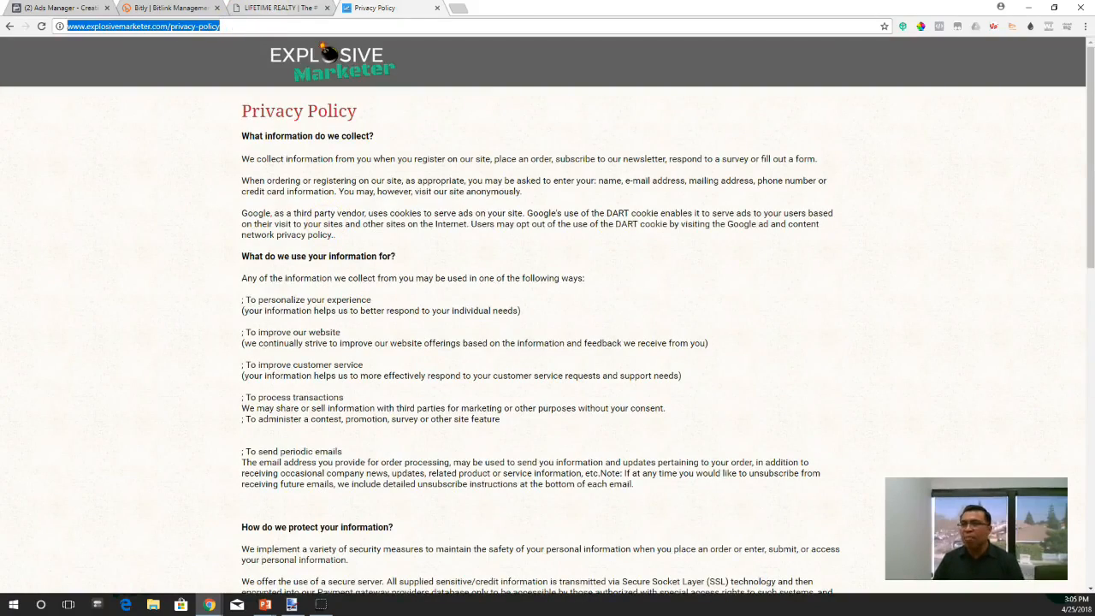
pyautogui.click(278, 8)
pyautogui.click(167, 8)
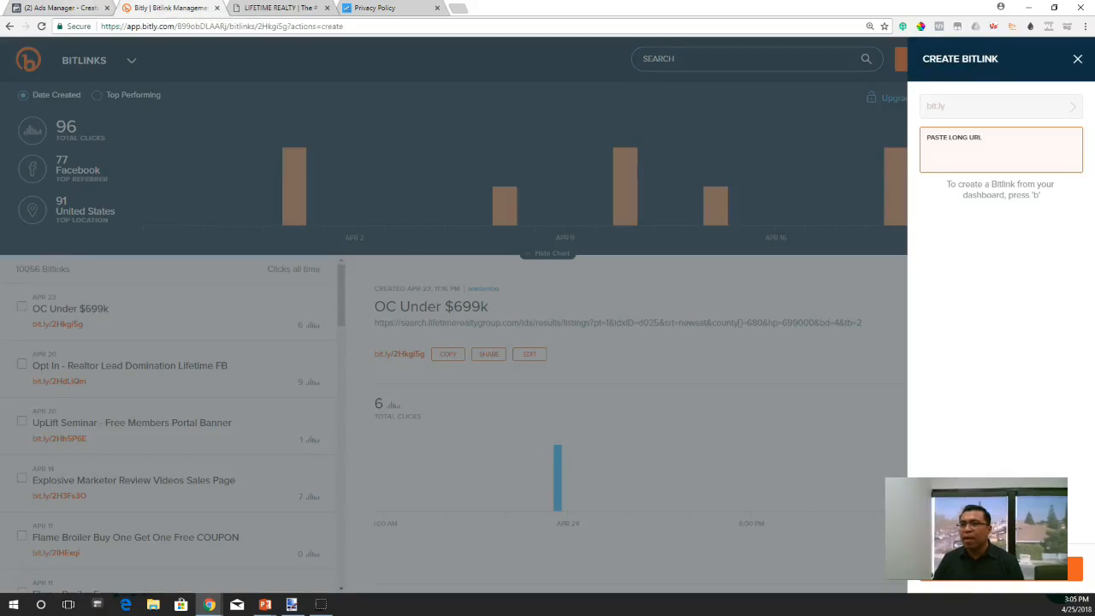
pyautogui.click(85, 8)
pyautogui.click(336, 374)
pyautogui.hotkey('ctrl', 'v')
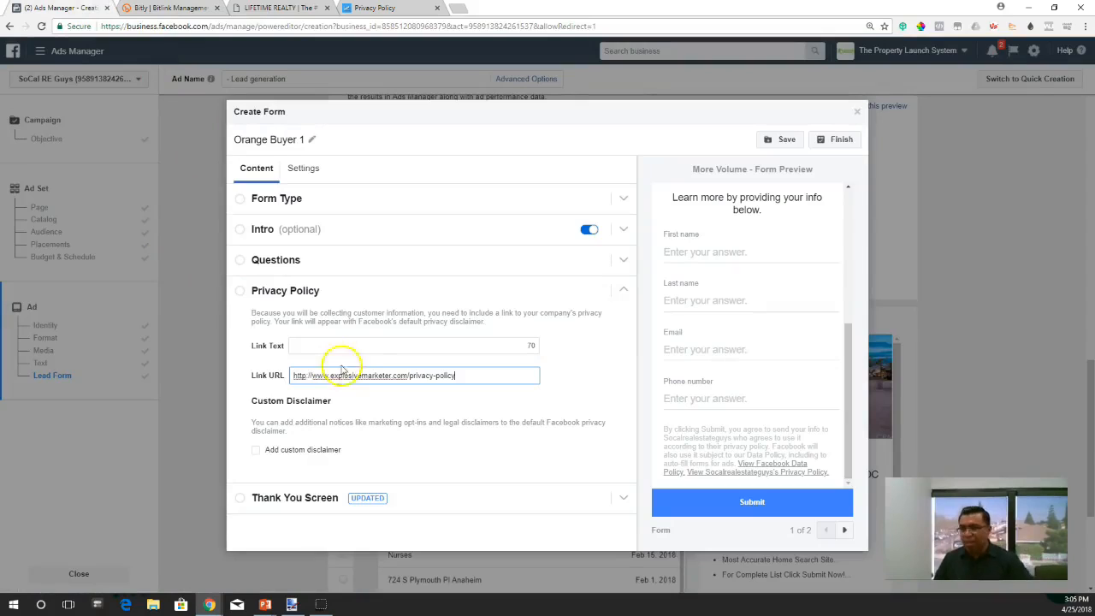
pyautogui.click(332, 345)
pyautogui.write('Privacy Policy')
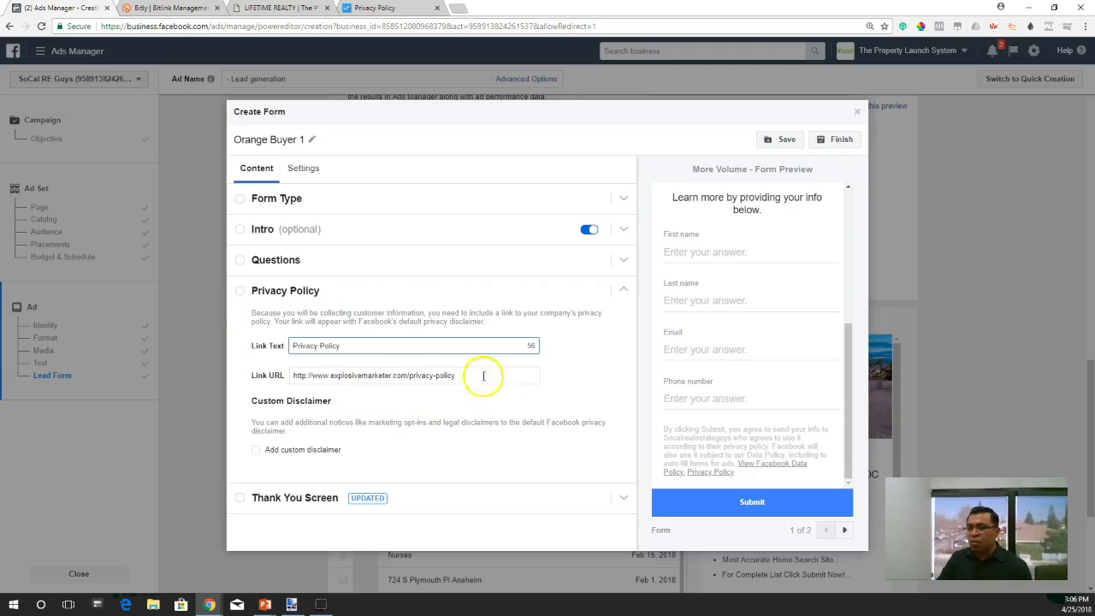
# - Change the Thank You Screen description to "Tap below to see all 4 Bed / 2 Bath Homes UNDER $699k In Orange, CA."
pyautogui.click(439, 498)
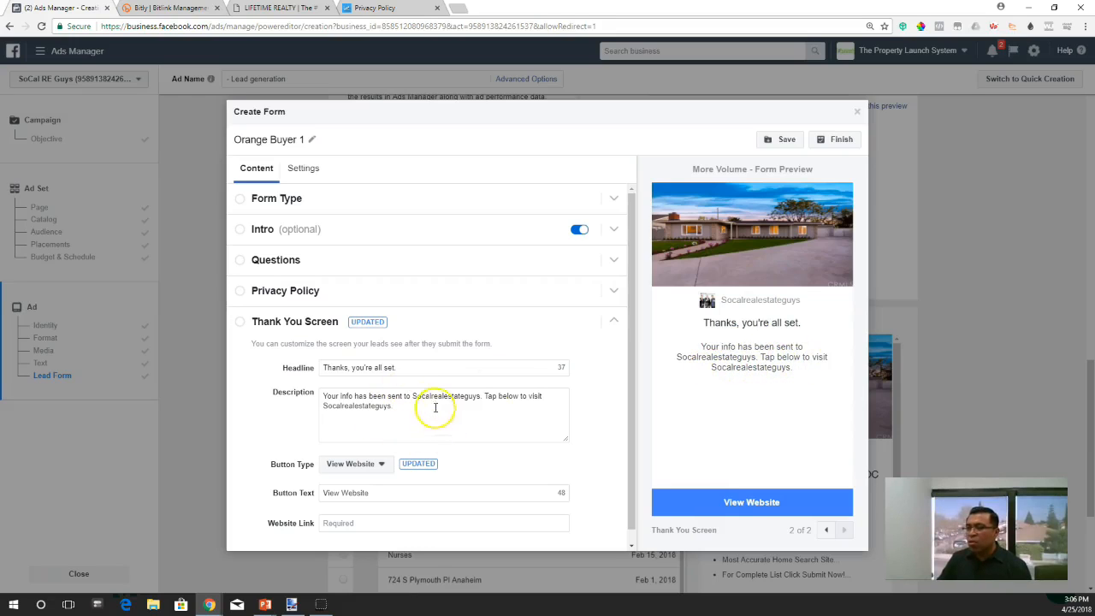
pyautogui.moveTo(322, 396); pyautogui.dragTo(483, 399)
pyautogui.press('BackSpace')
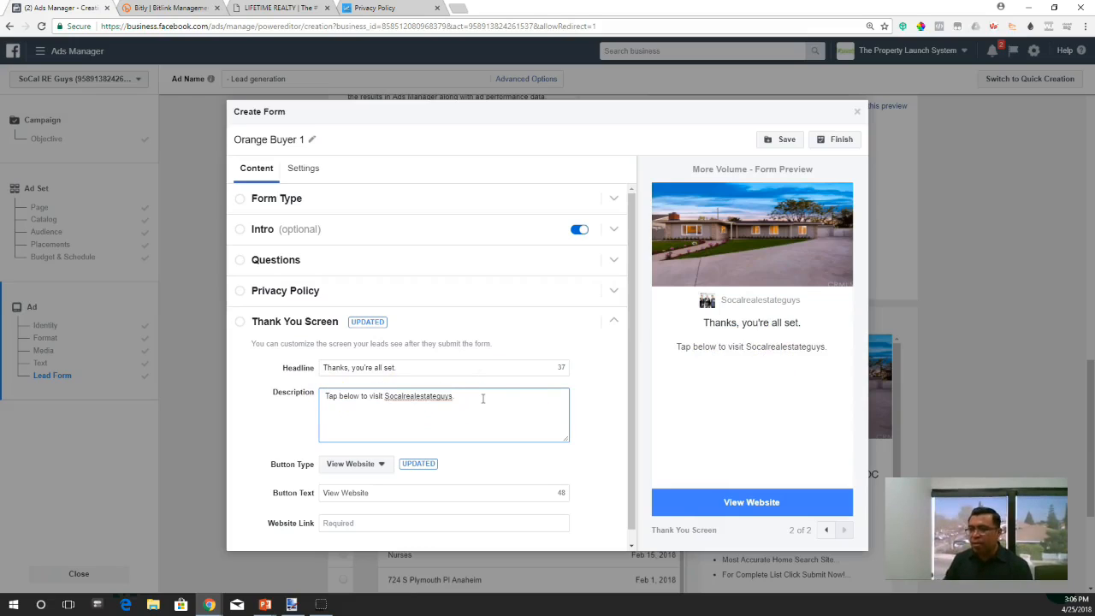
pyautogui.press('Delete')
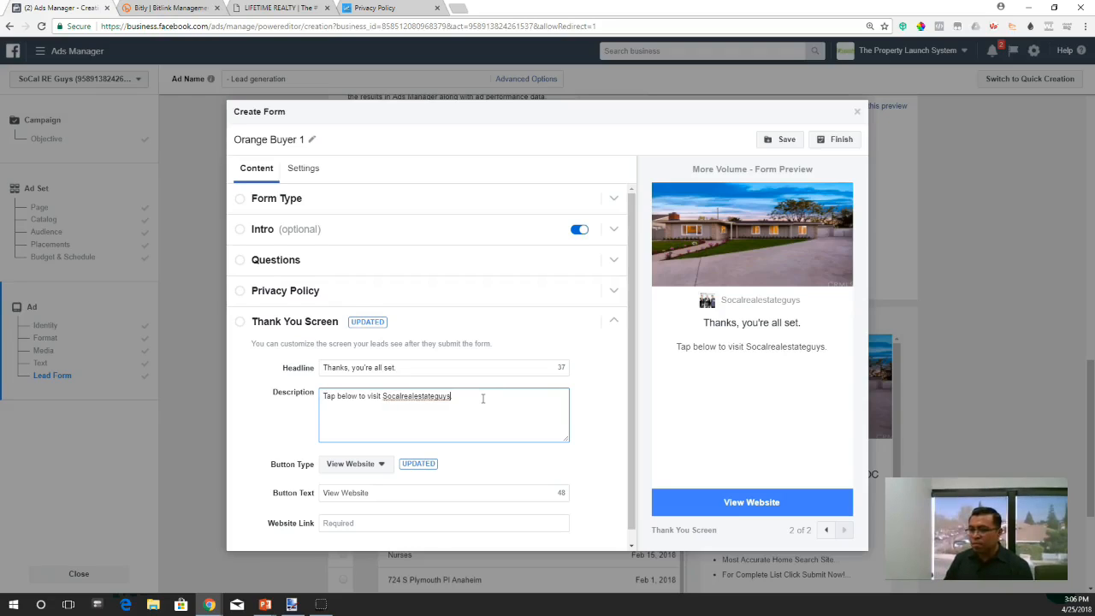
pyautogui.press('BackSpace')
pyautogui.press('BackSpace')
pyautogui.press('BackSpace')
pyautogui.press('BackSpace')
pyautogui.press('BackSpace')
pyautogui.press('BackSpace')
pyautogui.press('BackSpace')
pyautogui.press('BackSpace')
pyautogui.press('BackSpace')
pyautogui.press('BackSpace')
pyautogui.press('BackSpace')
pyautogui.press('BackSpace')
pyautogui.press('BackSpace')
pyautogui.press('BackSpace')
pyautogui.press('BackSpace')
pyautogui.press('BackSpace')
pyautogui.press('BackSpace')
pyautogui.press('BackSpace')
pyautogui.press('BackSpace')
pyautogui.press('BackSpace')
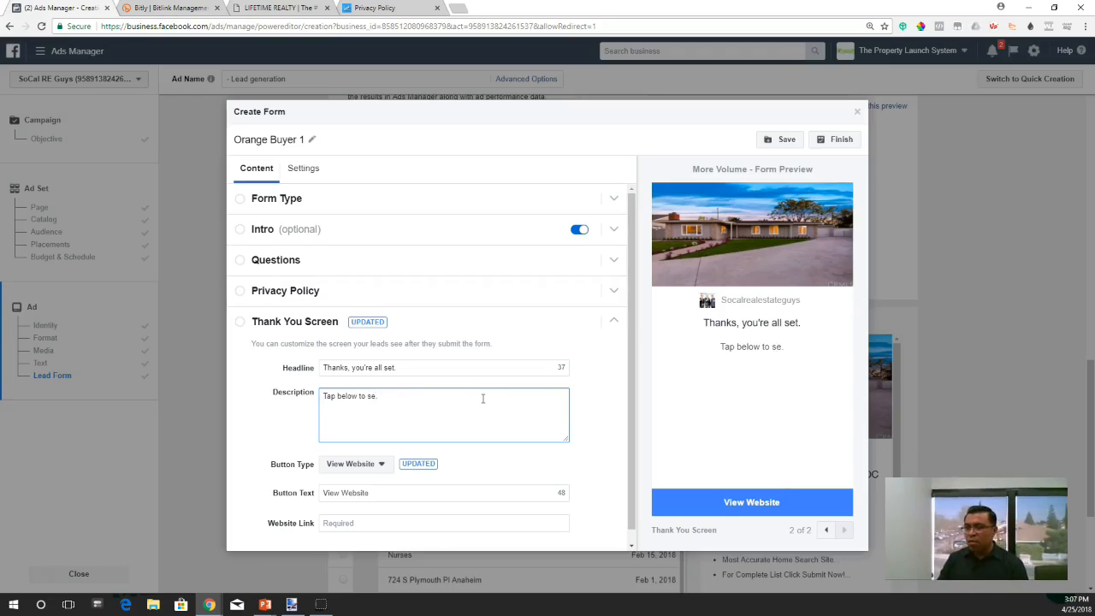
pyautogui.write('all 4 ')
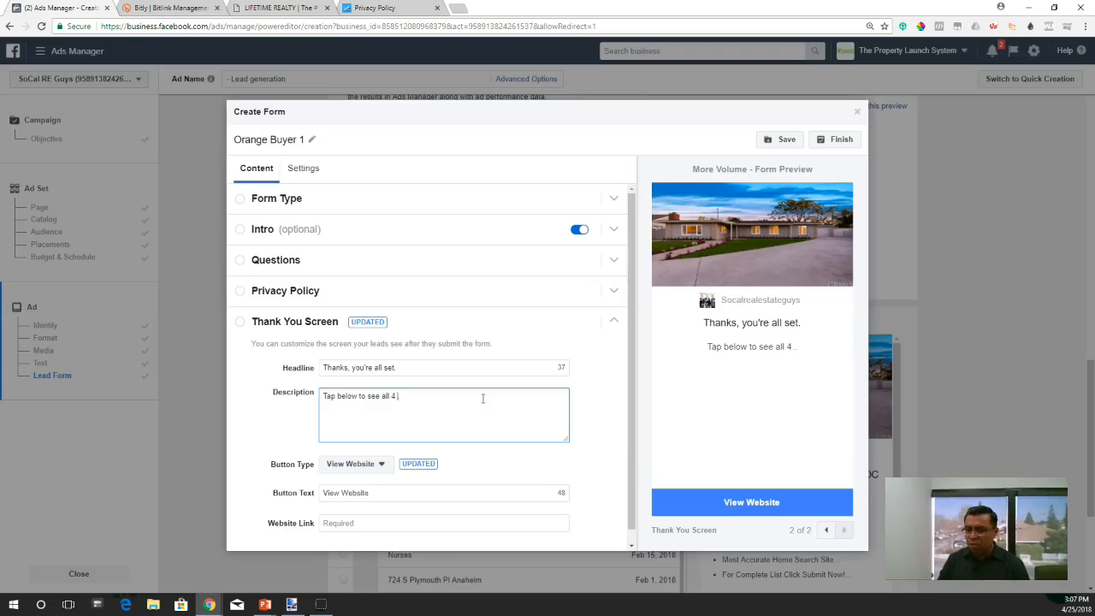
pyautogui.write('Bed / 2 Bath Homes UNDER')
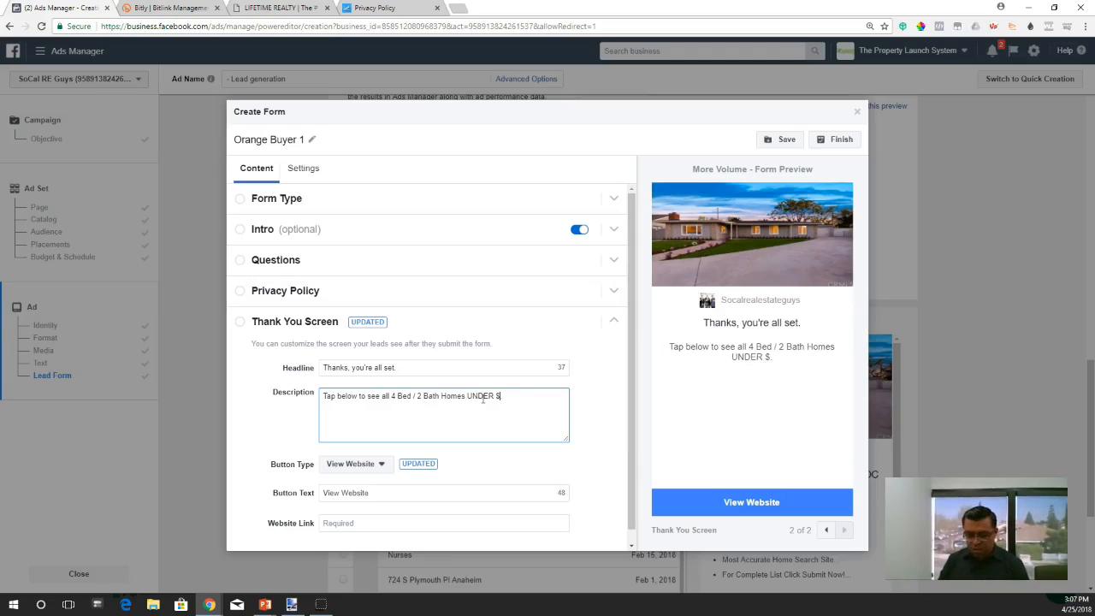
pyautogui.write(' $699k I')
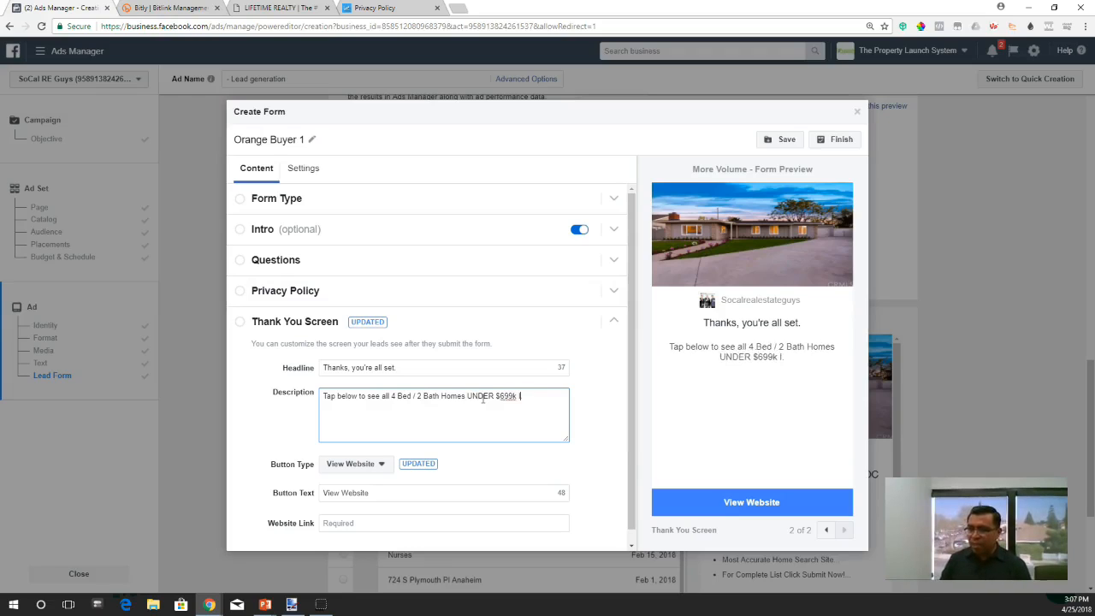
pyautogui.write('n Orange, CA.')
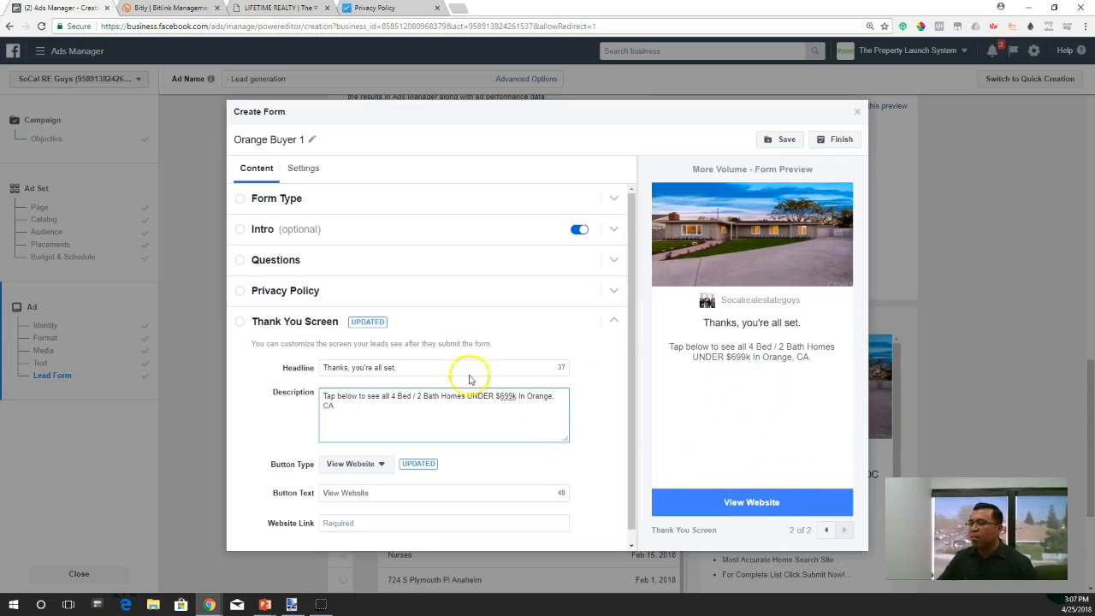
# - Review the Thank You Screen's button type options and choose View Website
pyautogui.scroll(-1, 582, 404)
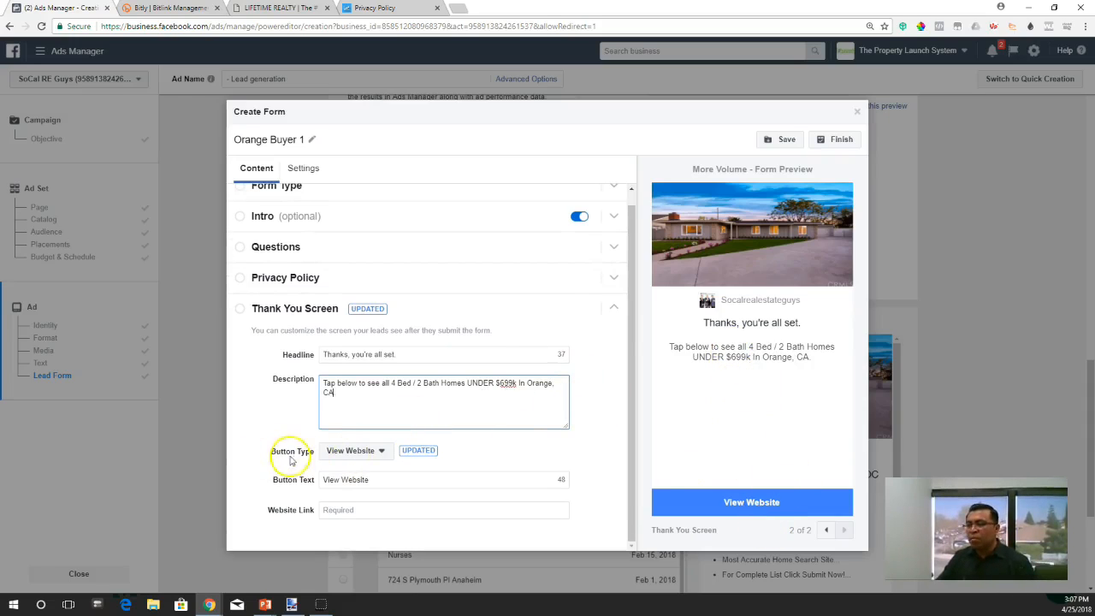
pyautogui.click(382, 451)
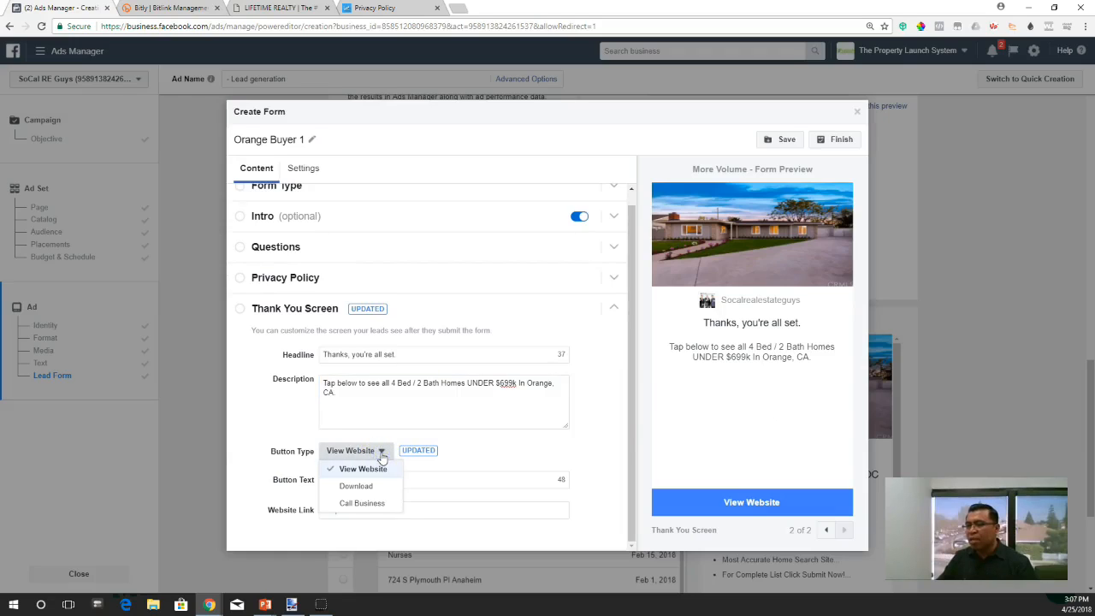
pyautogui.click(382, 476)
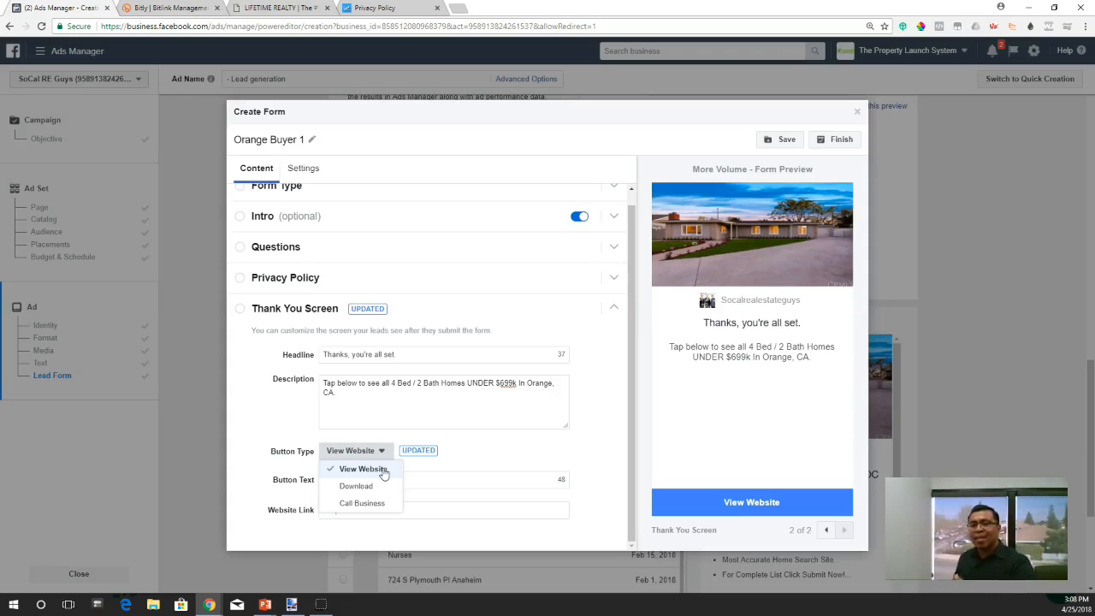
pyautogui.click(367, 487)
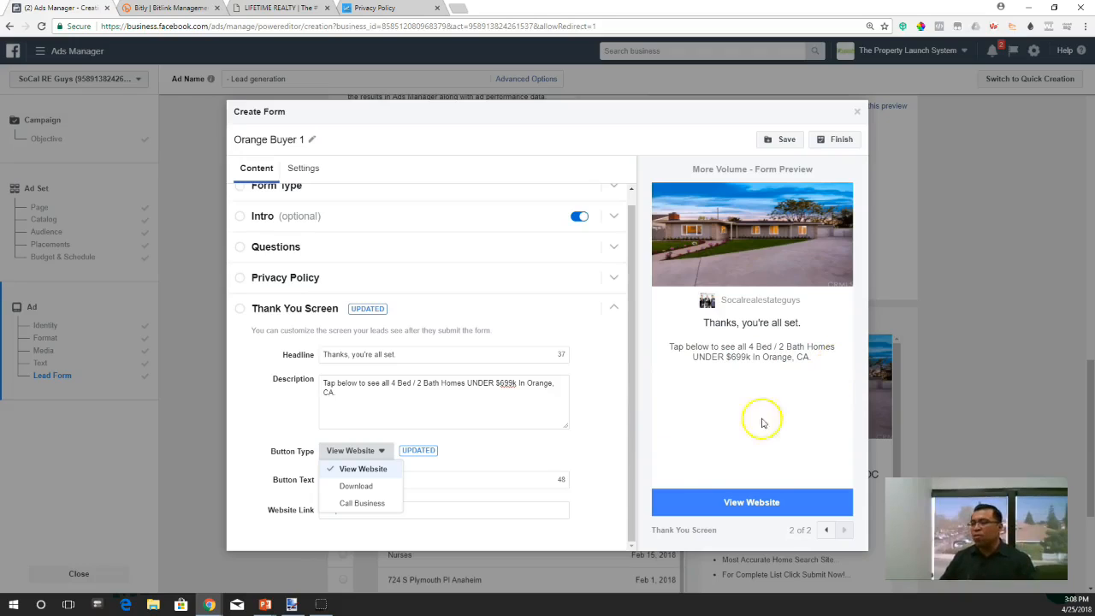
pyautogui.click(362, 471)
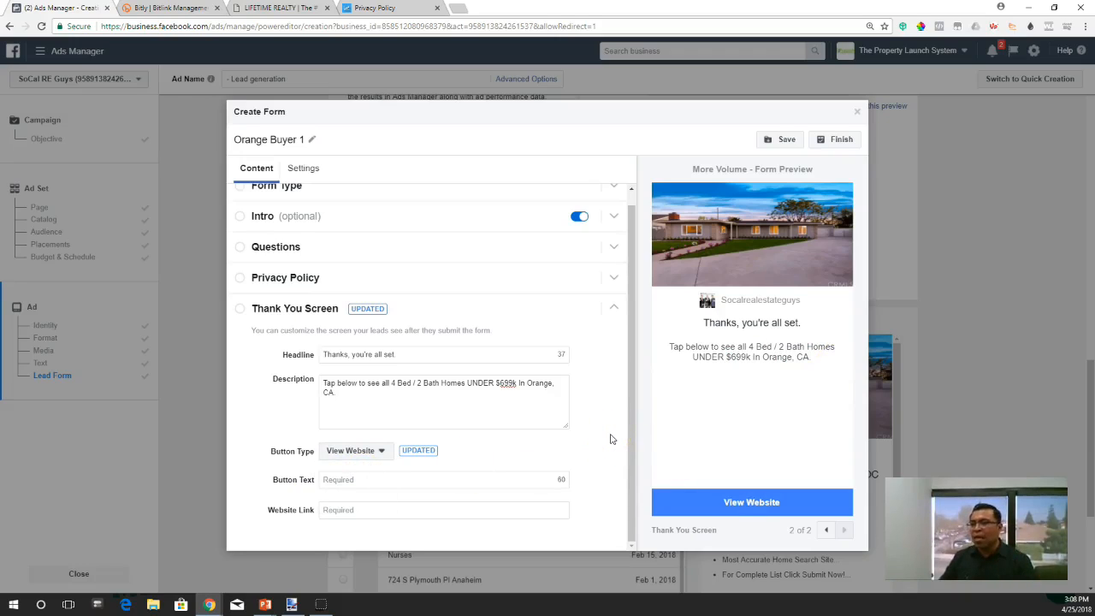
pyautogui.click(614, 440)
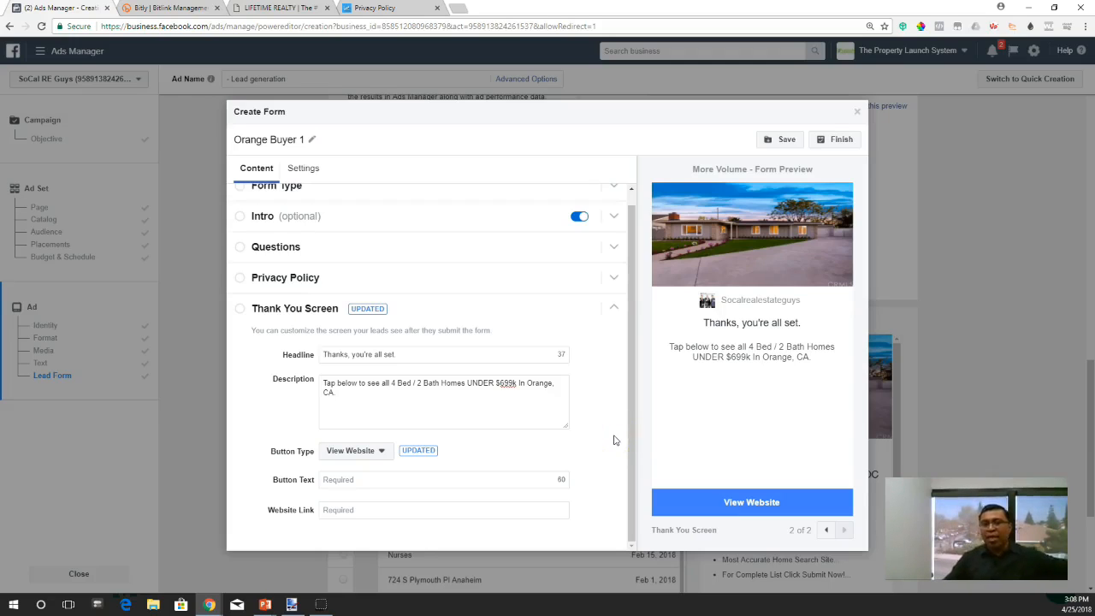
pyautogui.click(584, 423)
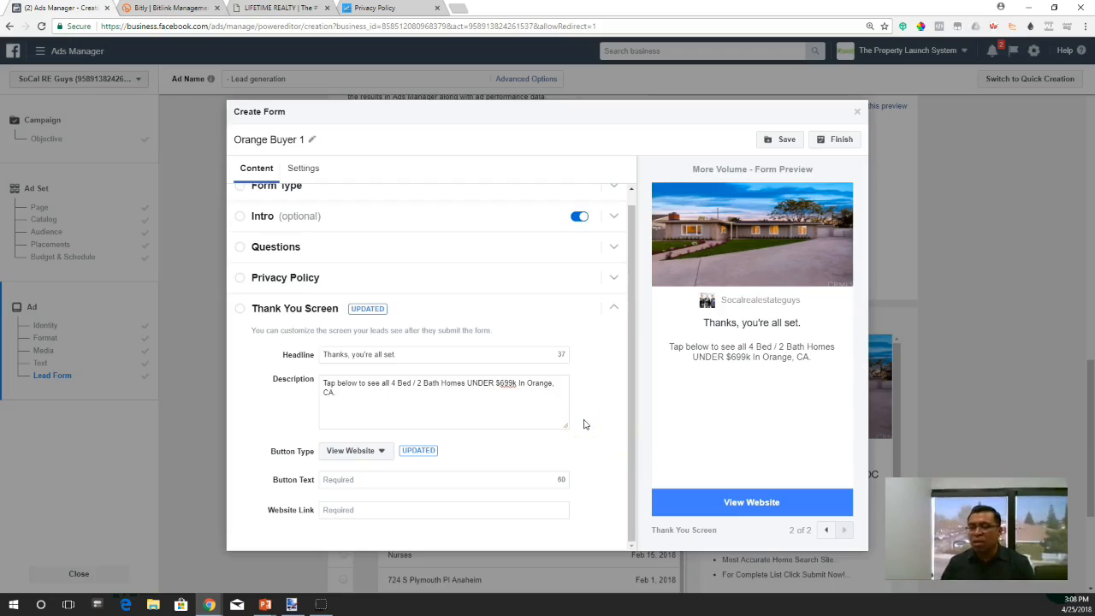
pyautogui.click(597, 439)
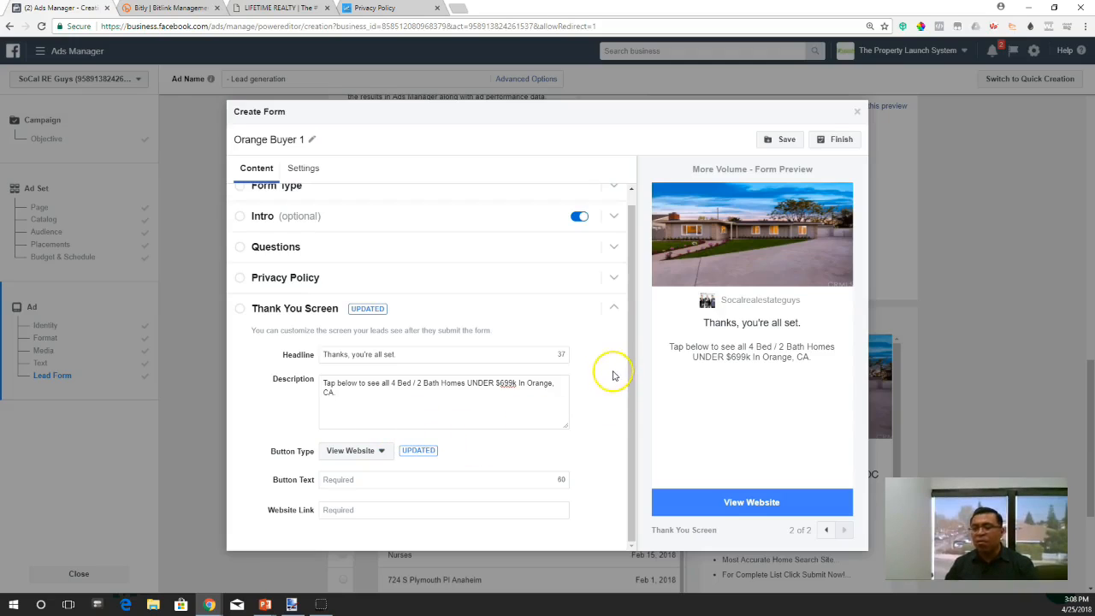
# - Set the Thank You Screen's button text to "Search Website Now!"
pyautogui.click(382, 478)
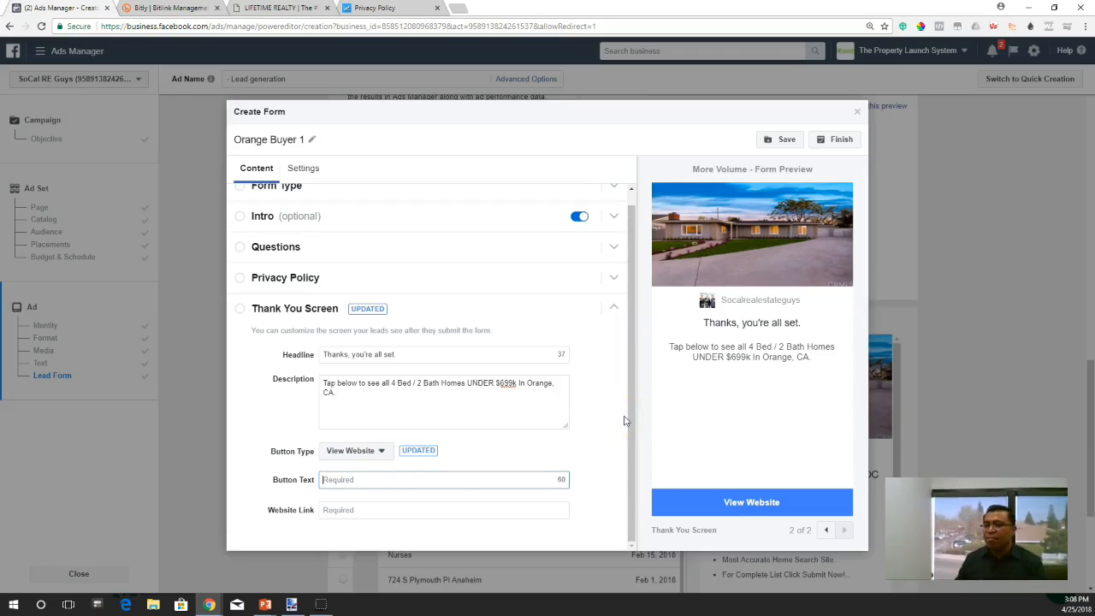
pyautogui.write('View')
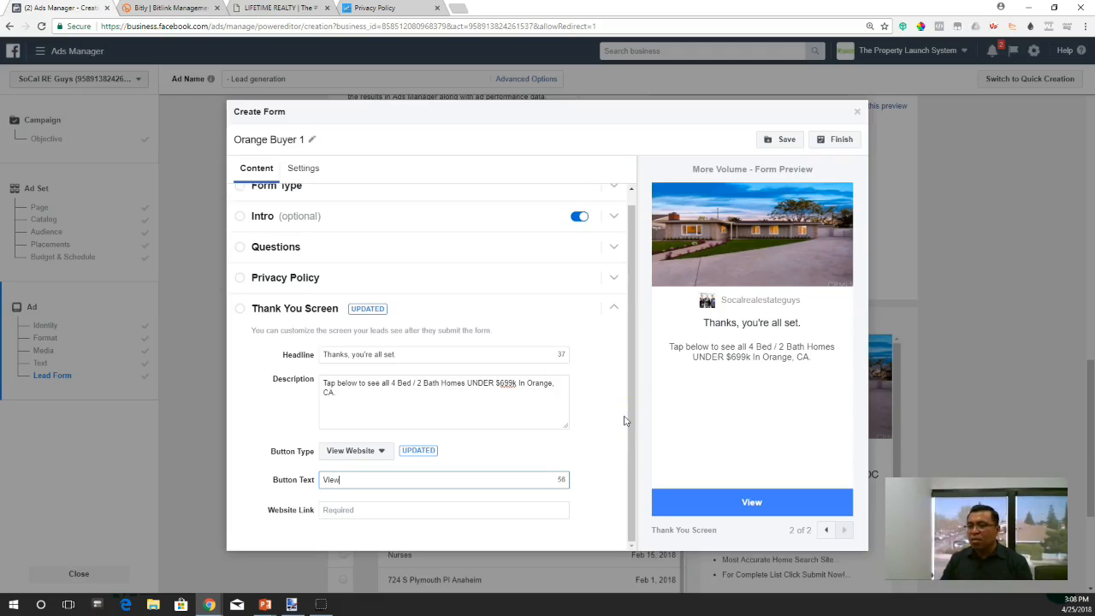
pyautogui.write(' Website')
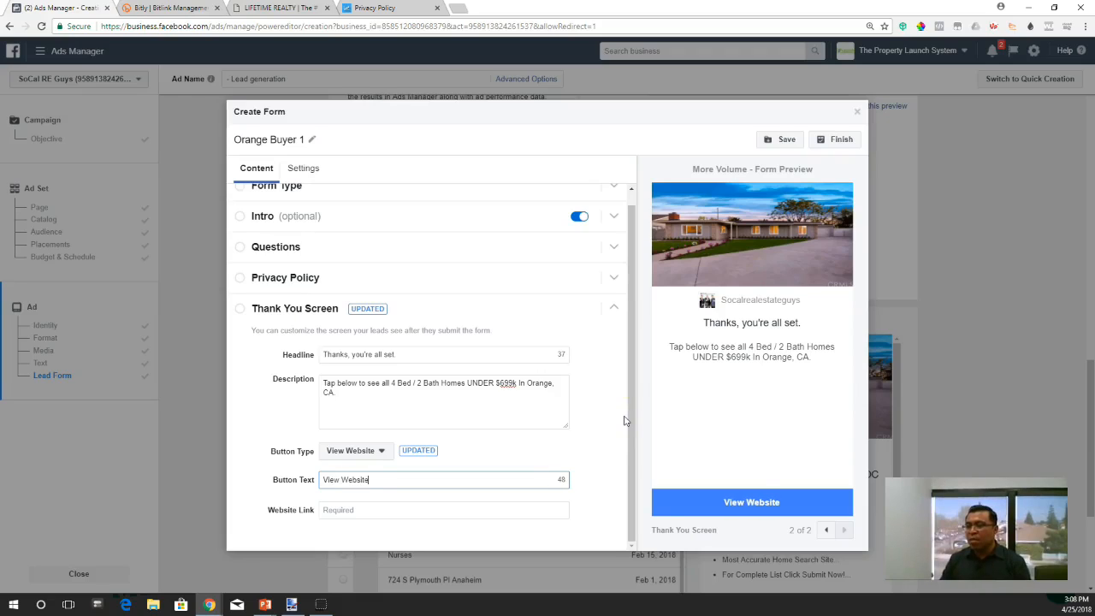
pyautogui.press('BackSpace')
pyautogui.press('BackSpace')
pyautogui.press('BackSpace')
pyautogui.press('BackSpace')
pyautogui.press('BackSpace')
pyautogui.press('BackSpace')
pyautogui.press('BackSpace')
pyautogui.press('BackSpace')
pyautogui.press('BackSpace')
pyautogui.press('BackSpace')
pyautogui.press('BackSpace')
pyautogui.press('BackSpace')
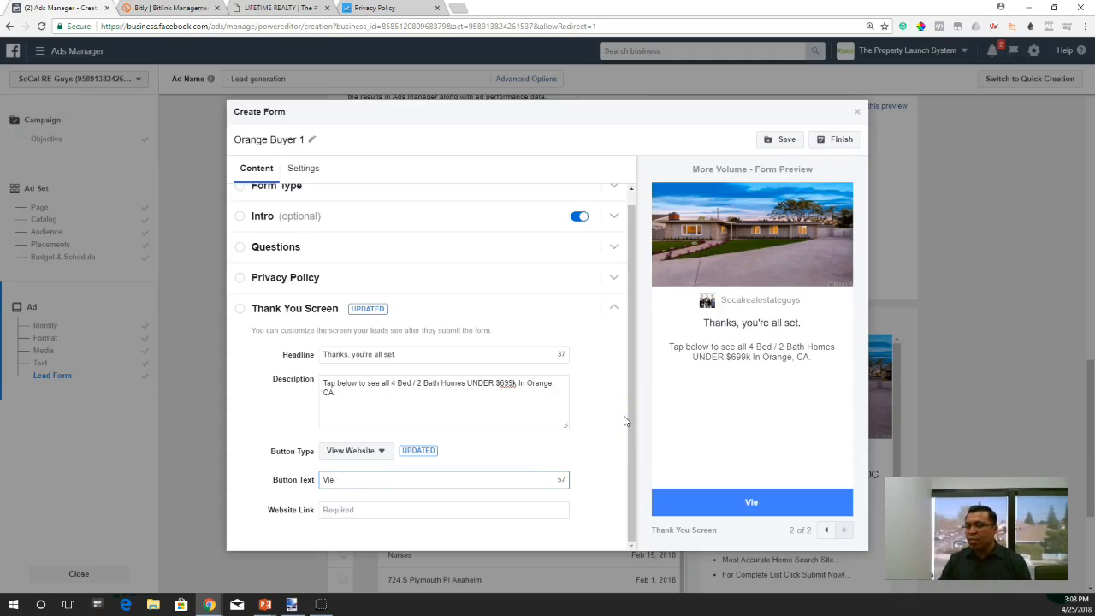
pyautogui.write('Search We')
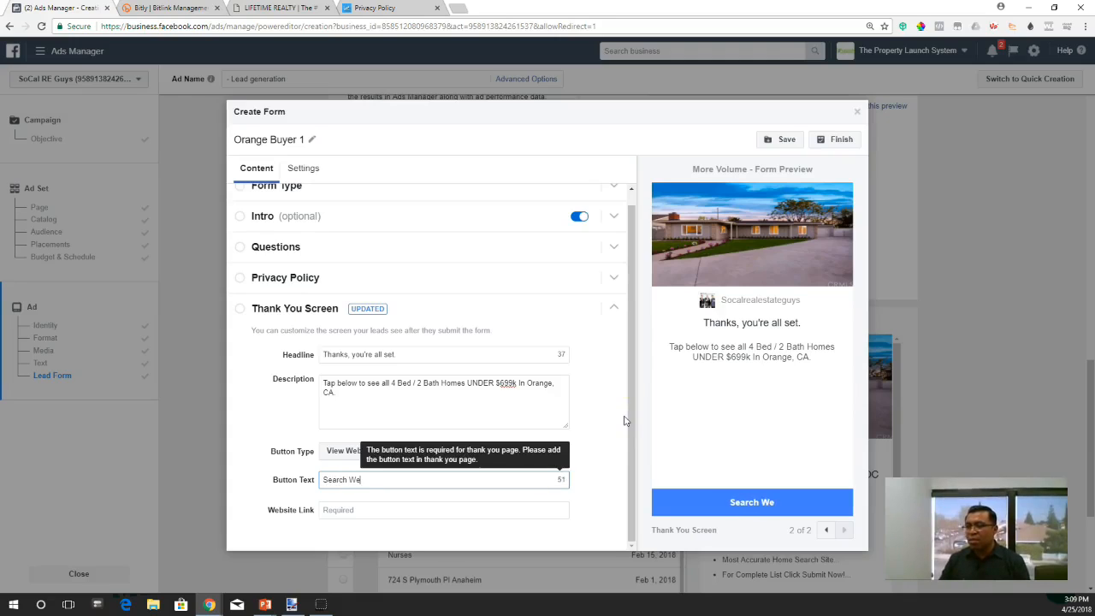
pyautogui.write('bsite Now!')
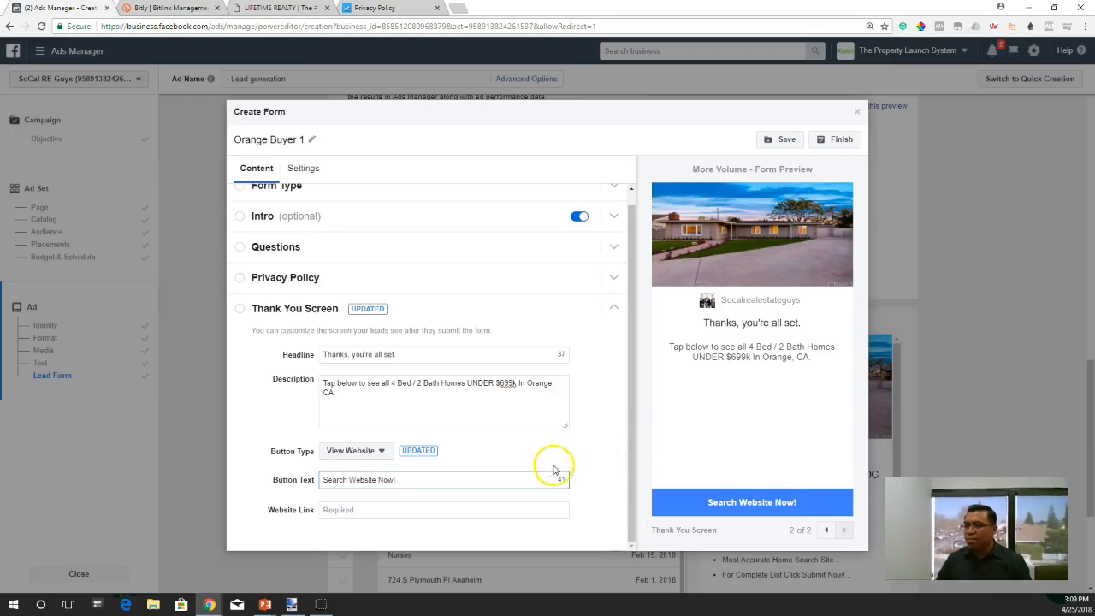
# - Switch to the Lifetime Realty website and open its Advanced Search page to get the Thank You Screen's website link
pyautogui.click(391, 511)
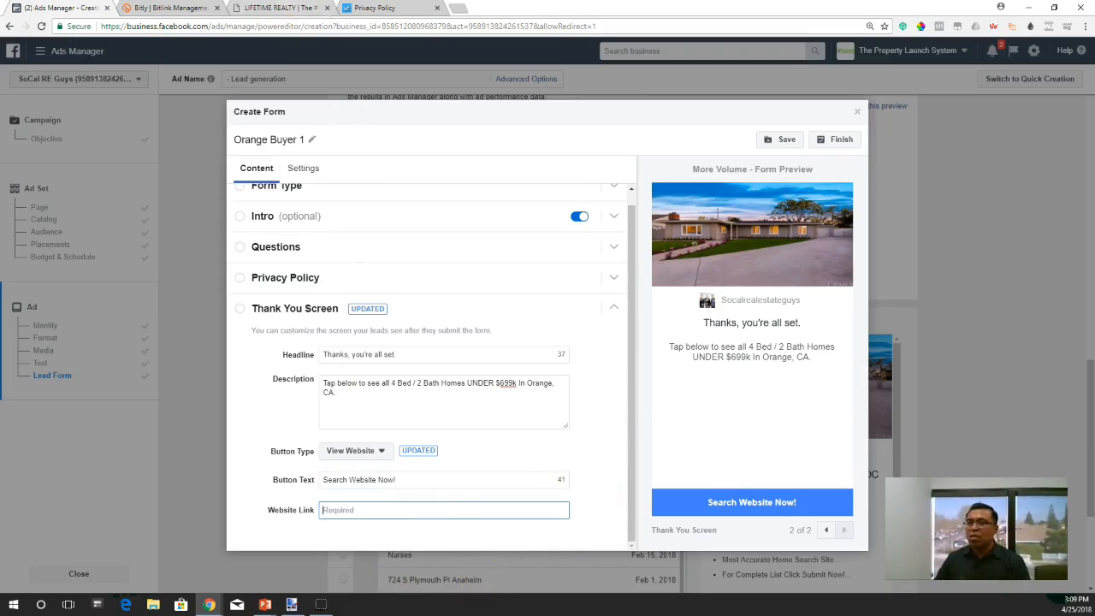
pyautogui.click(285, 9)
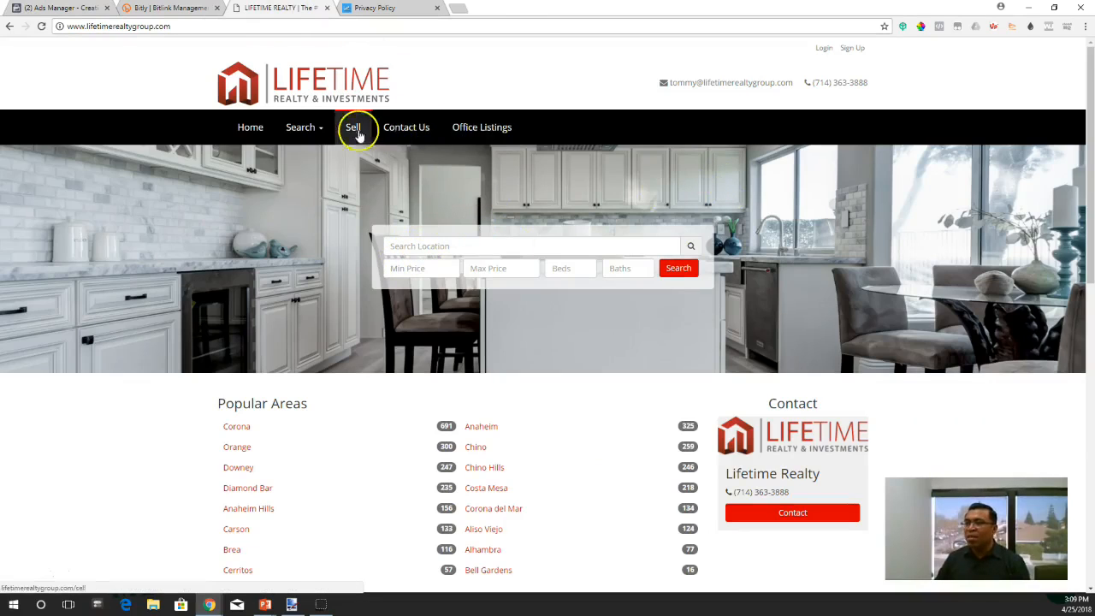
pyautogui.click(319, 129)
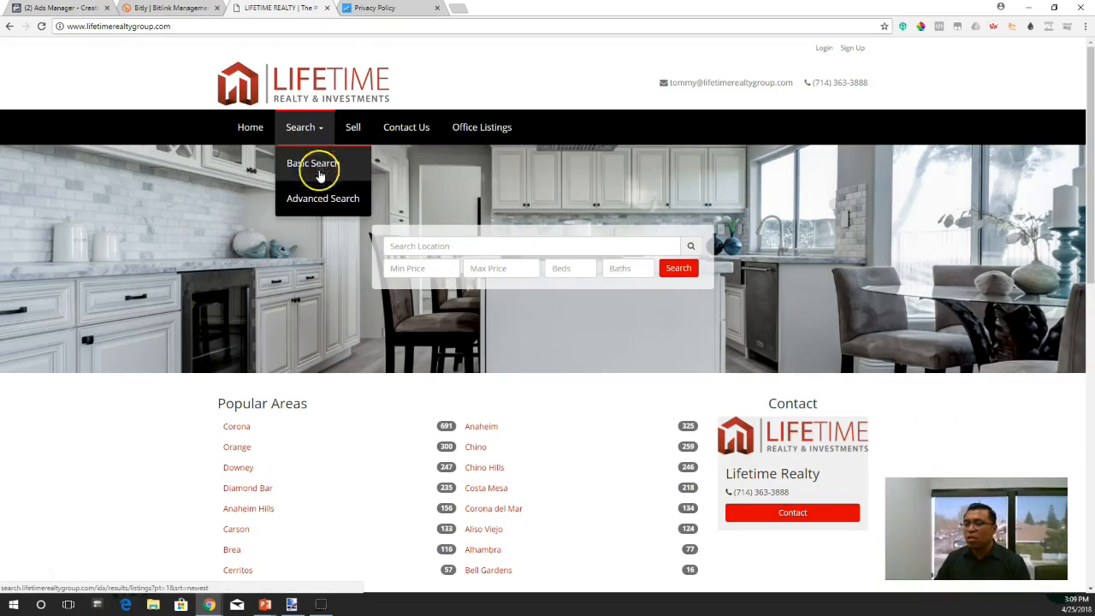
pyautogui.click(324, 199)
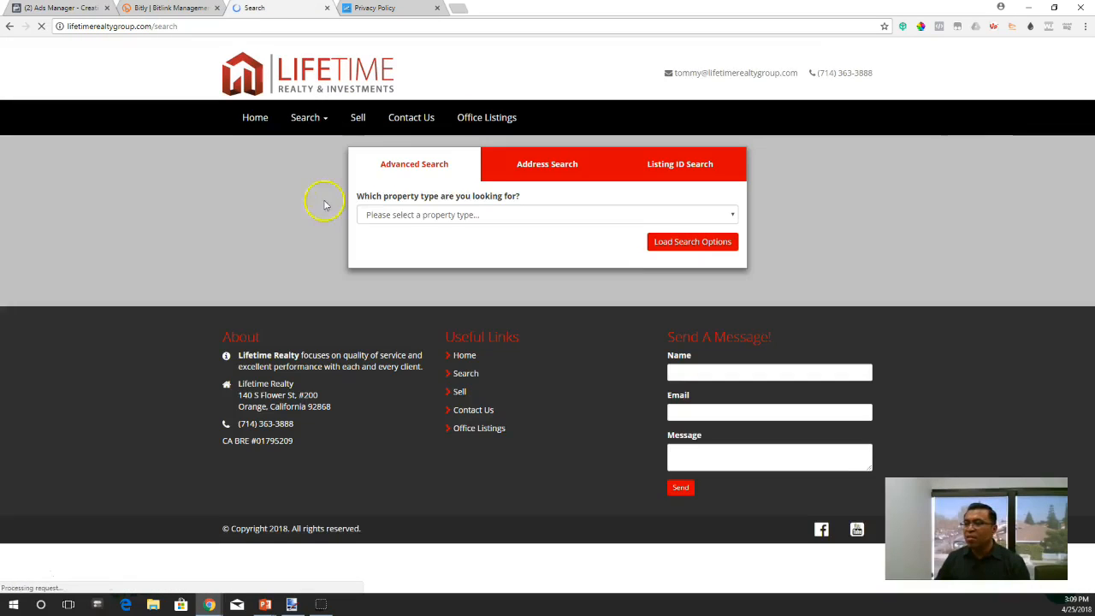
# - Choose Residential as the property type and load its search options
pyautogui.click(465, 227)
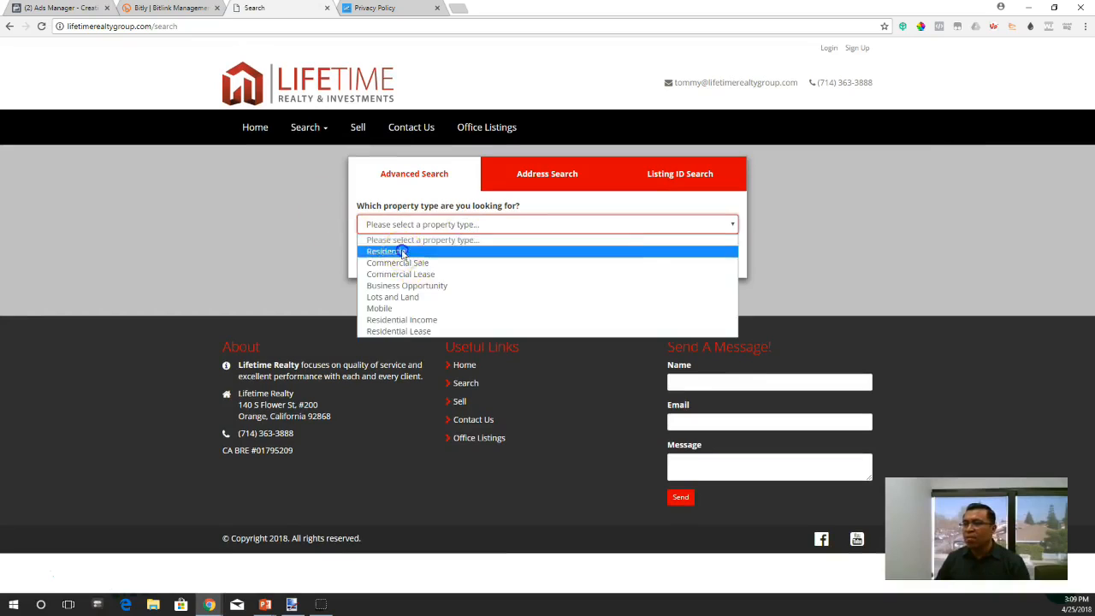
pyautogui.click(402, 248)
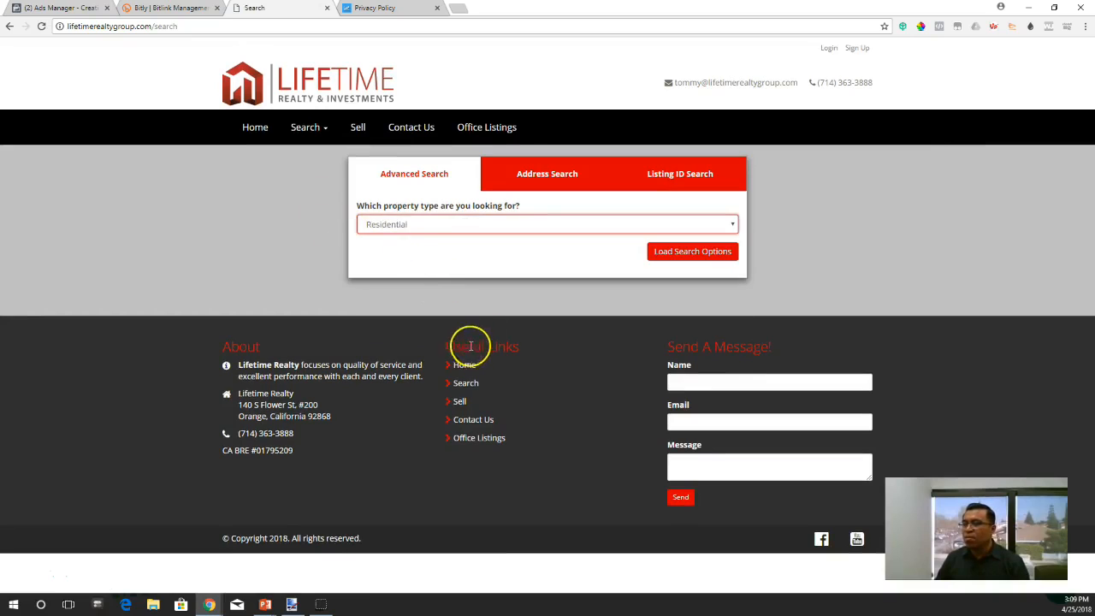
pyautogui.click(675, 252)
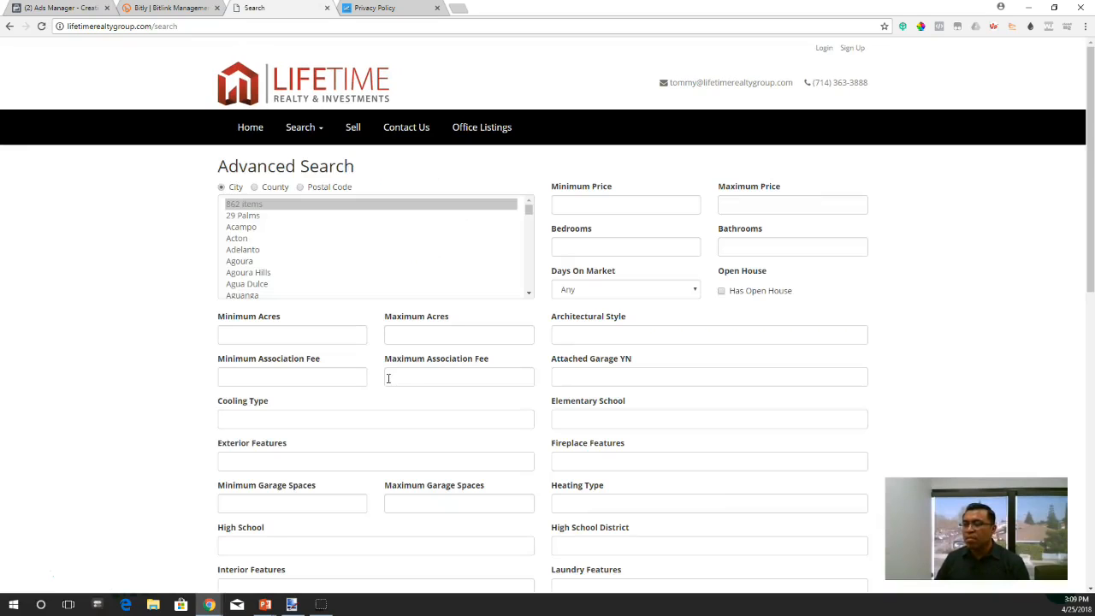
# - Limit the residential search to the city of Orange
pyautogui.click(232, 191)
pyautogui.scroll(-15, 245, 261)
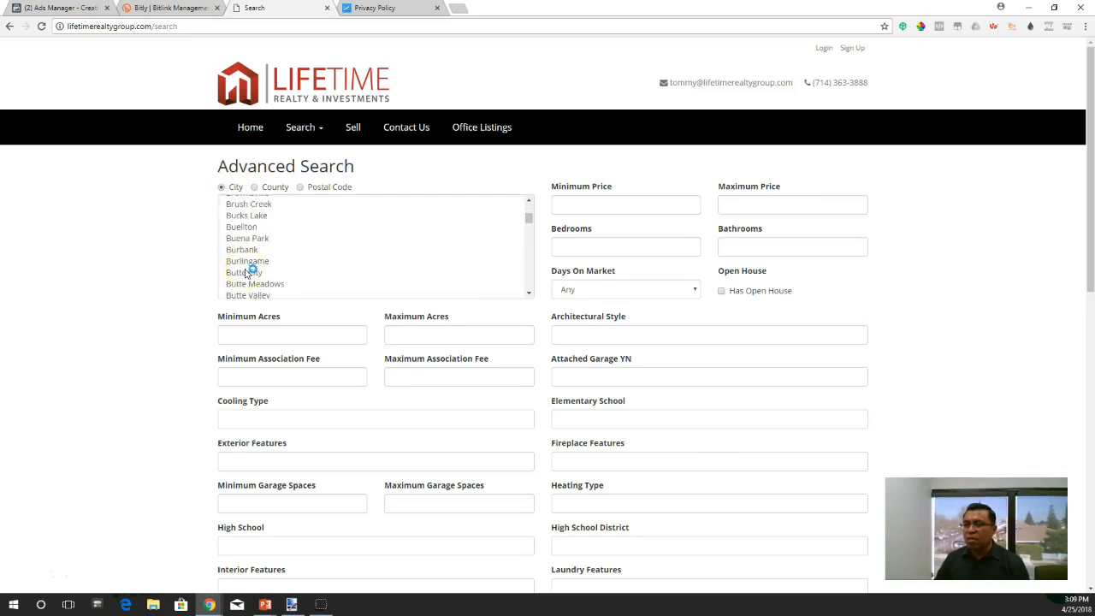
pyautogui.scroll(-20, 247, 272)
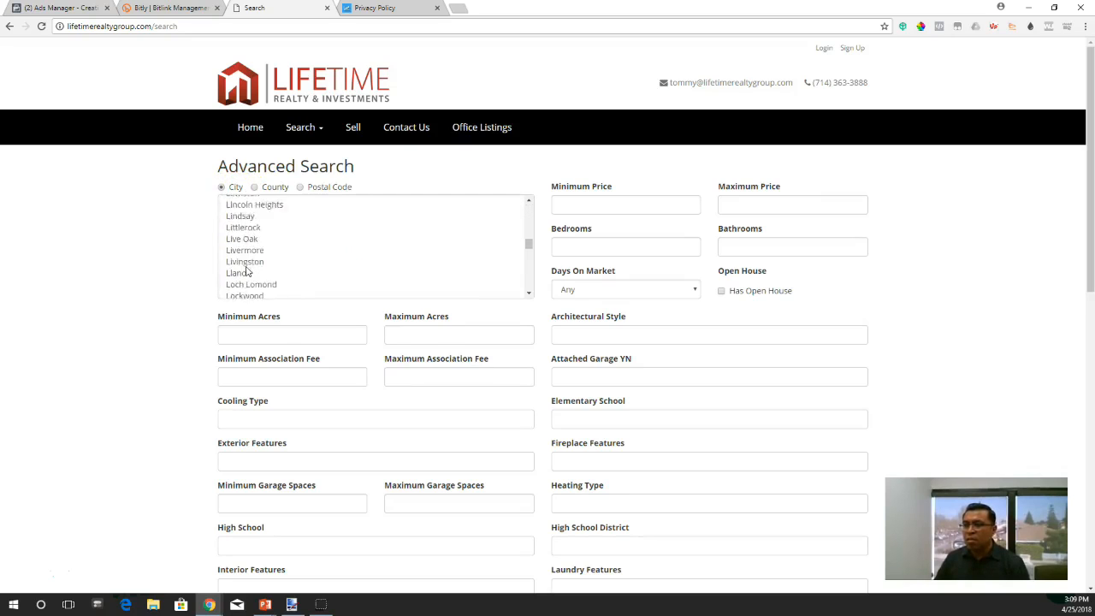
pyautogui.scroll(-15, 247, 272)
pyautogui.click(252, 271)
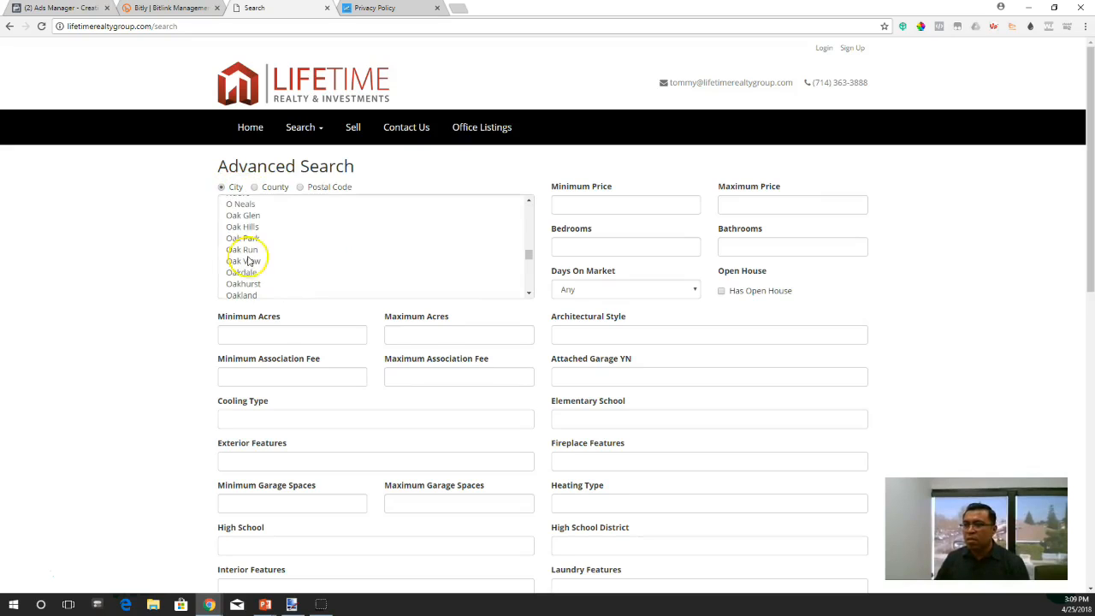
pyautogui.scroll(-3, 252, 271)
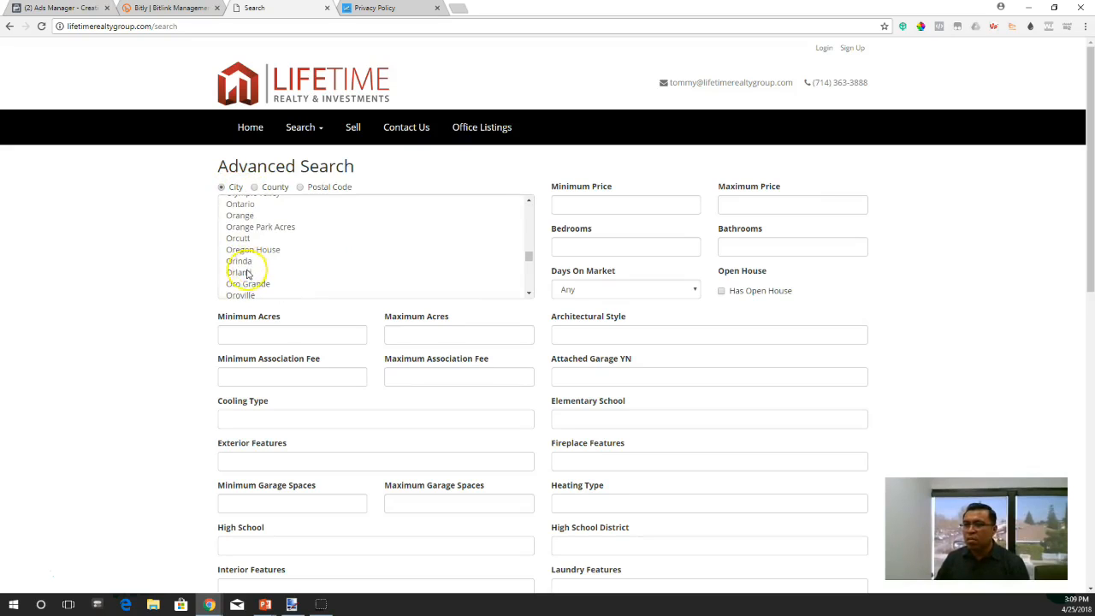
pyautogui.scroll(2, 242, 282)
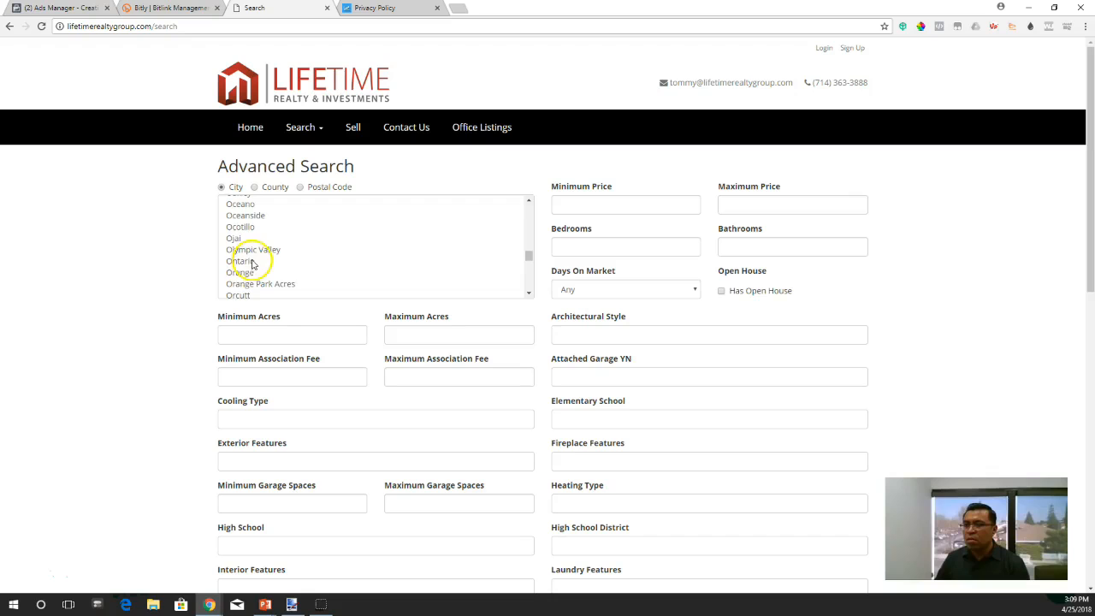
pyautogui.click(240, 272)
pyautogui.click(195, 271)
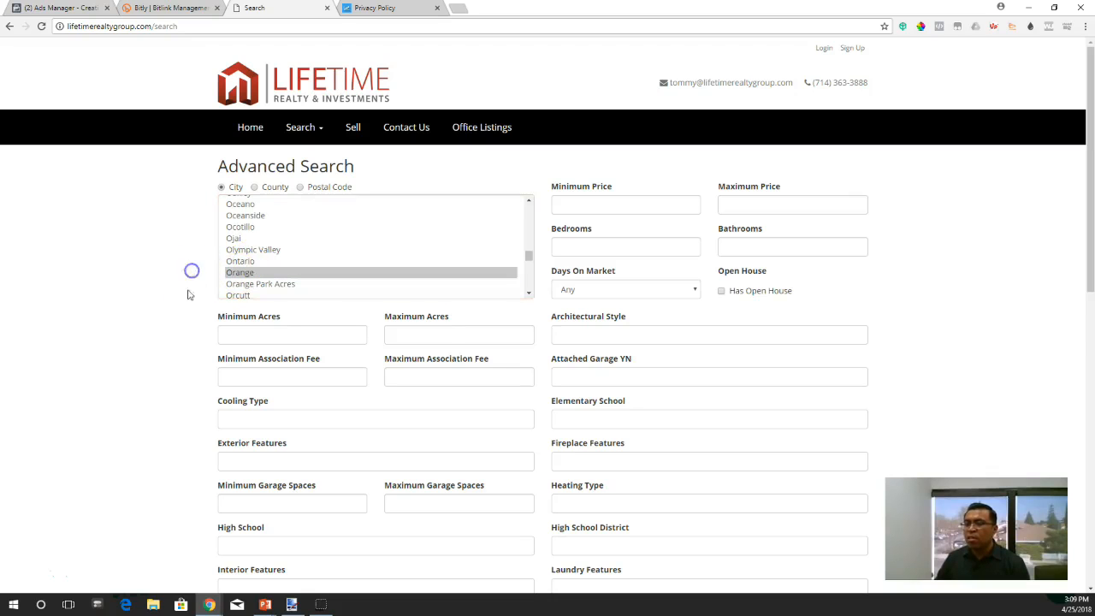
# - Set the search's maximum price to 699000
pyautogui.scroll(-2, 181, 321)
pyautogui.scroll(1, 726, 244)
pyautogui.click(787, 150)
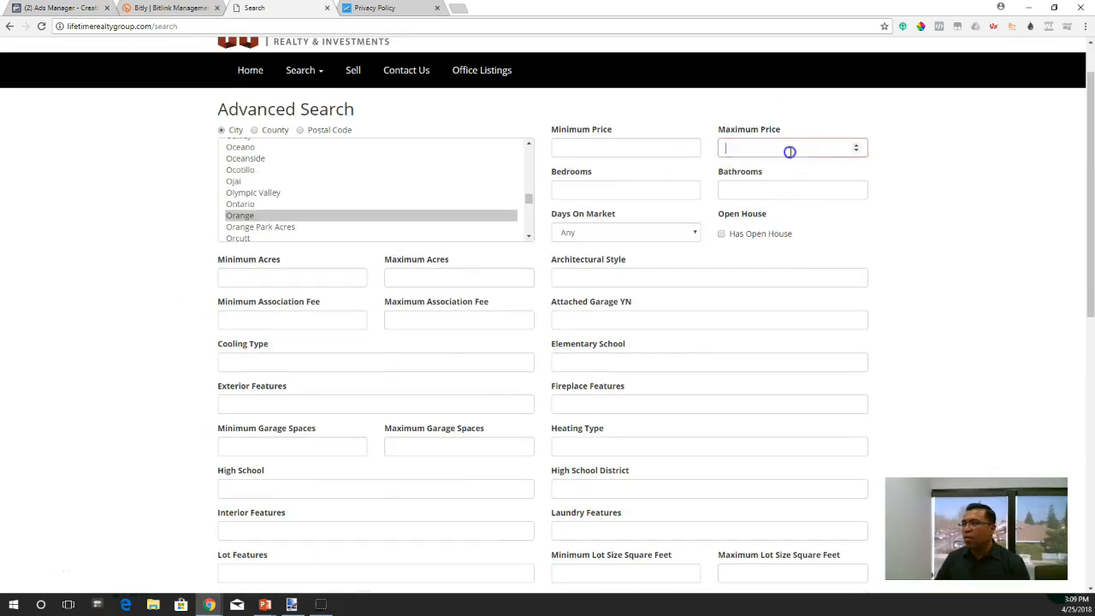
pyautogui.write('695')
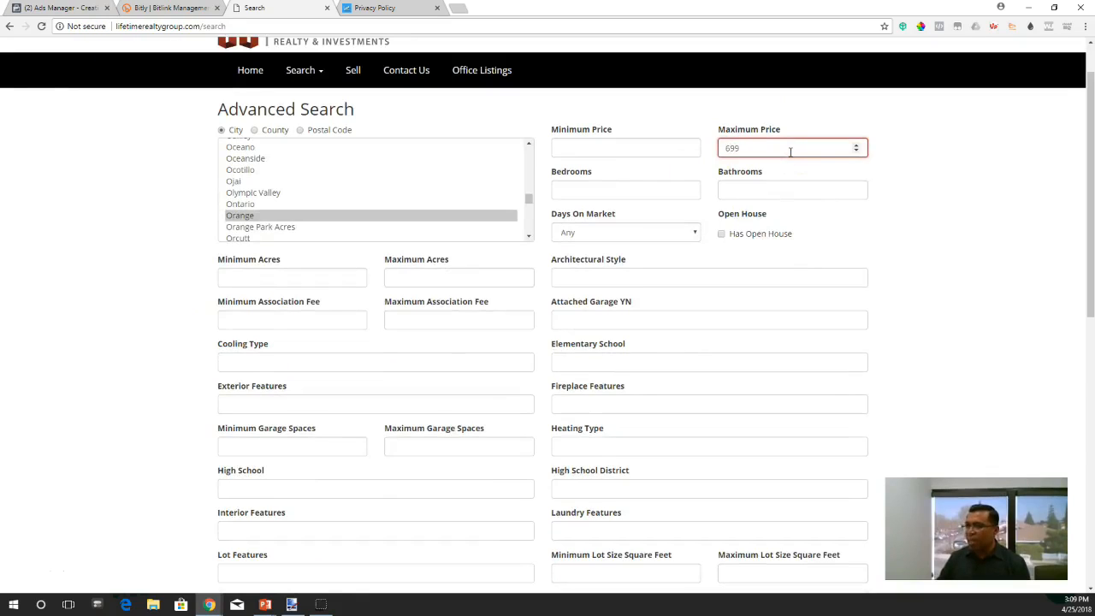
pyautogui.click(919, 147)
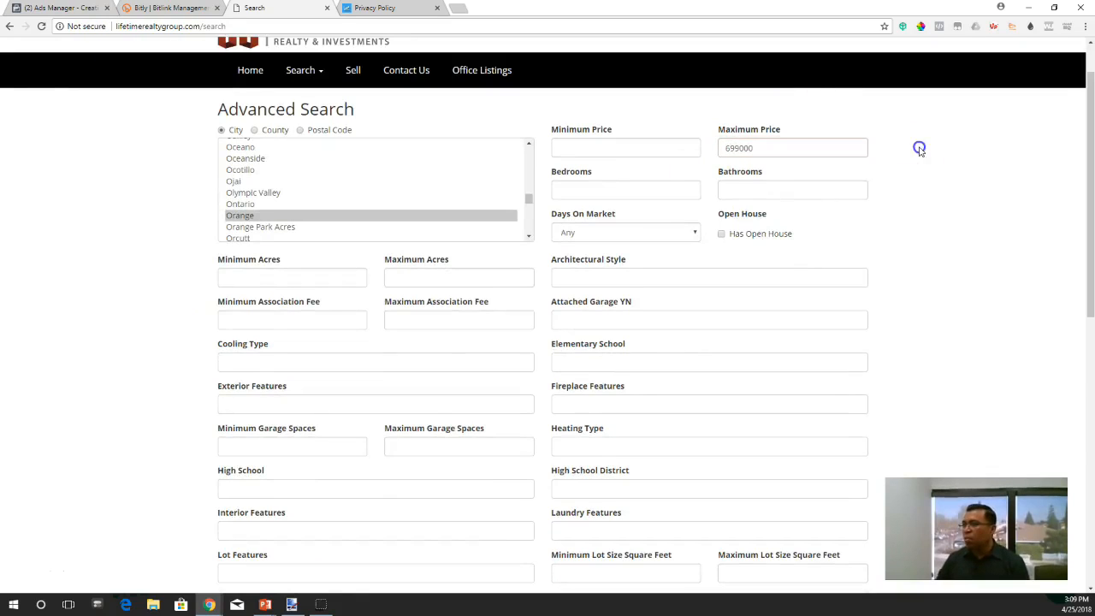
# - Set the search criteria to 4 bedrooms and 2 bathrooms
pyautogui.click(623, 192)
pyautogui.write('4')
pyautogui.click(930, 206)
pyautogui.click(810, 191)
pyautogui.write('2')
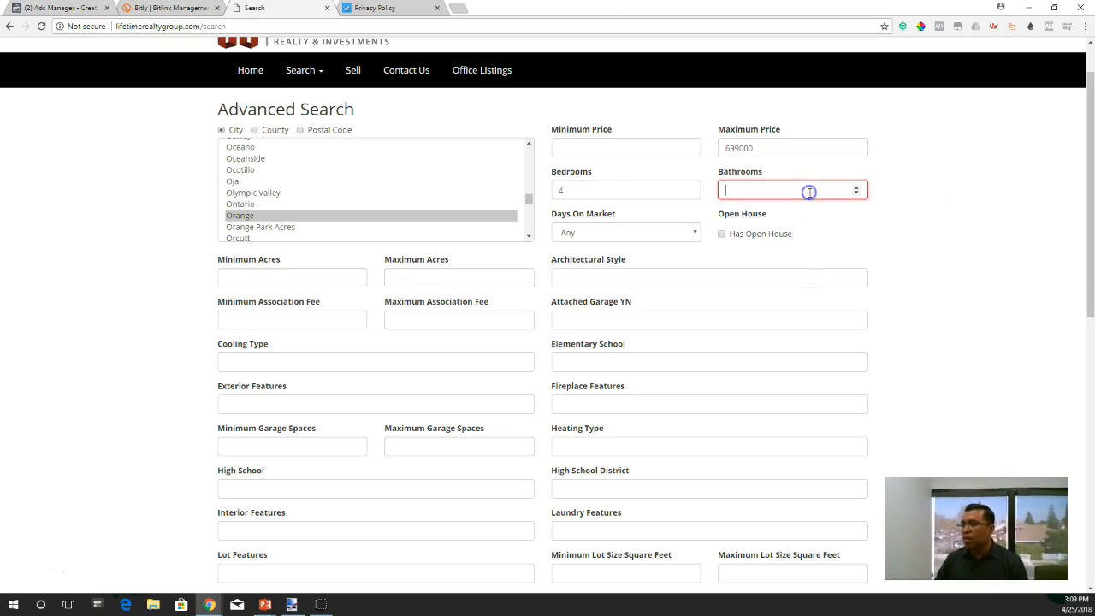
pyautogui.click(927, 229)
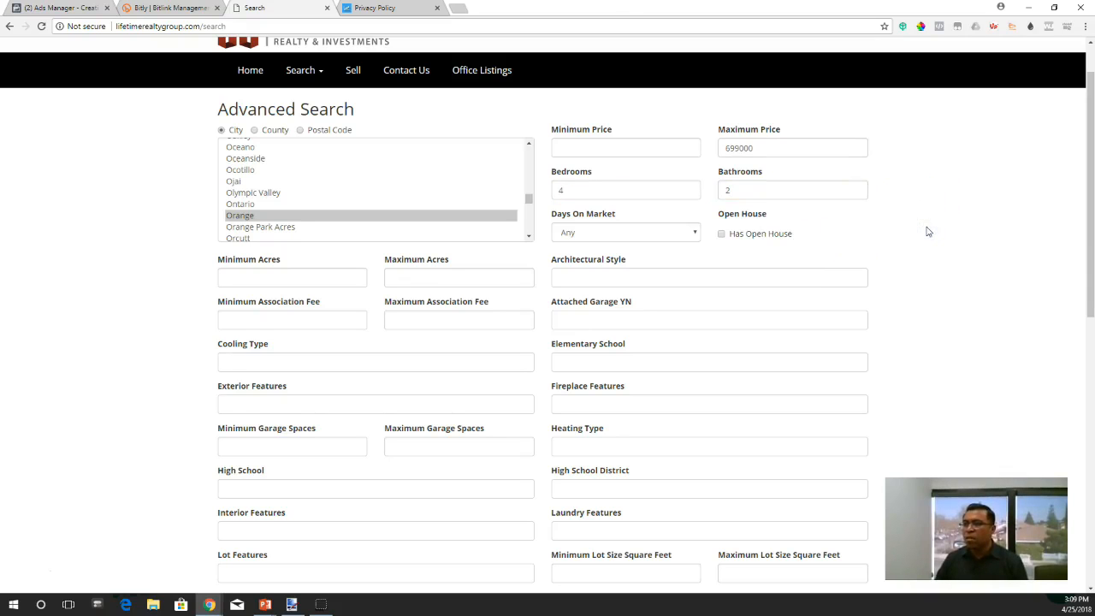
# - Run the advanced search to list the matching homes in Orange
pyautogui.scroll(-7, 927, 231)
pyautogui.click(840, 338)
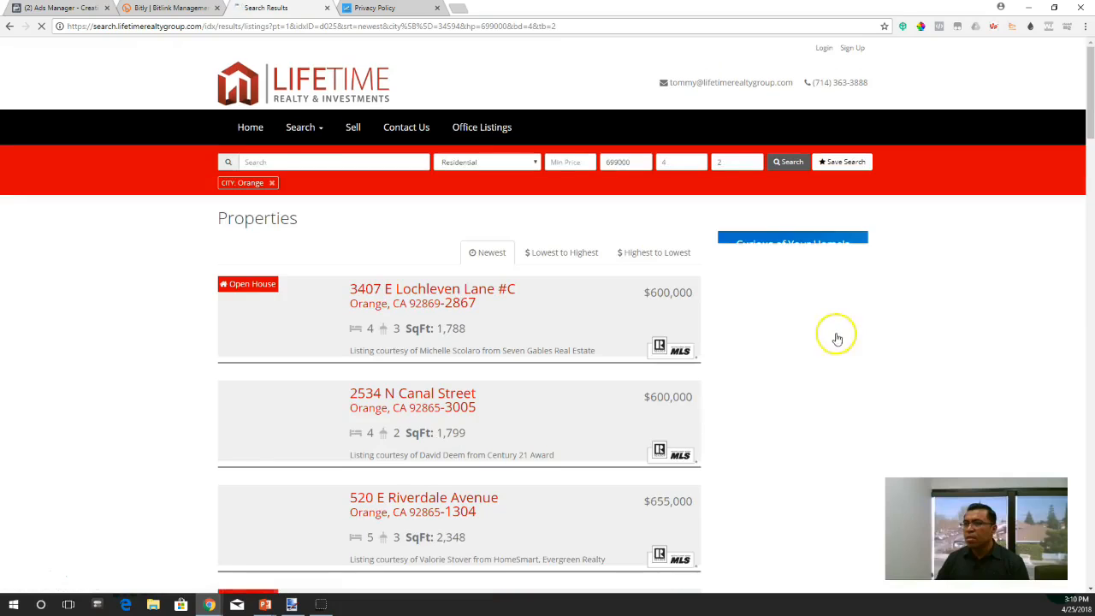
pyautogui.scroll(-6, 214, 338)
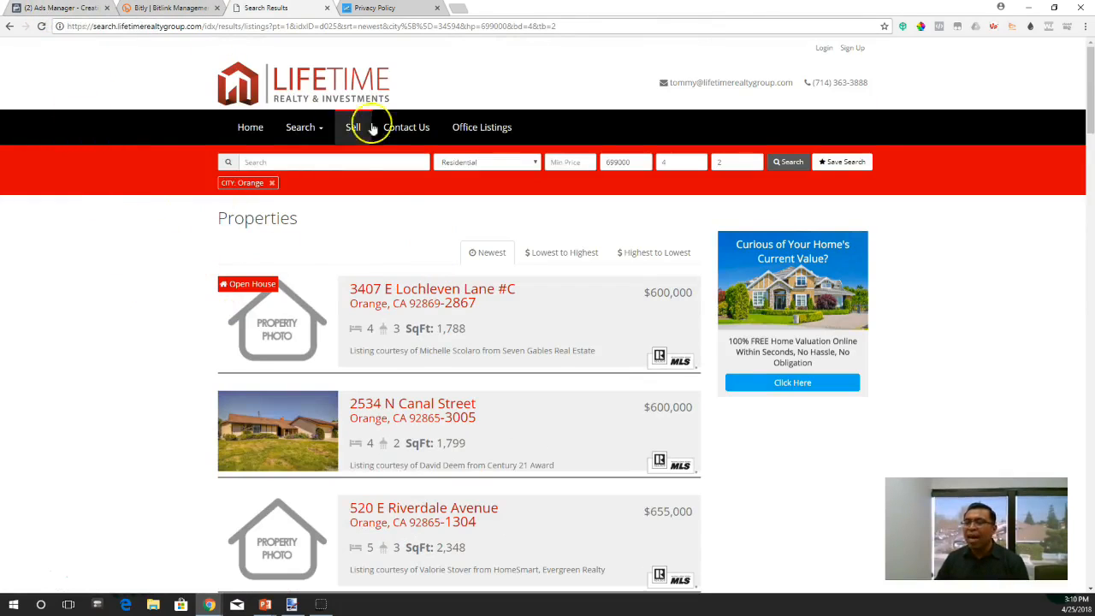
# - Copy the search results page's web address and, back in Facebook Ads Manager, paste it as the Thank You Screen's Website Link
pyautogui.click(492, 27)
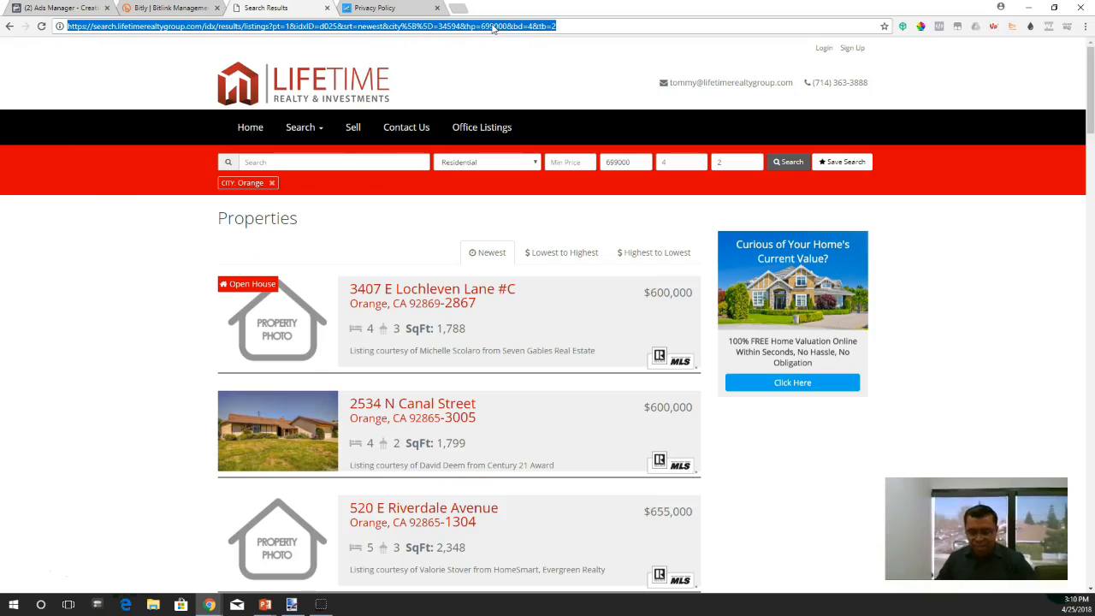
pyautogui.rightClick(469, 24)
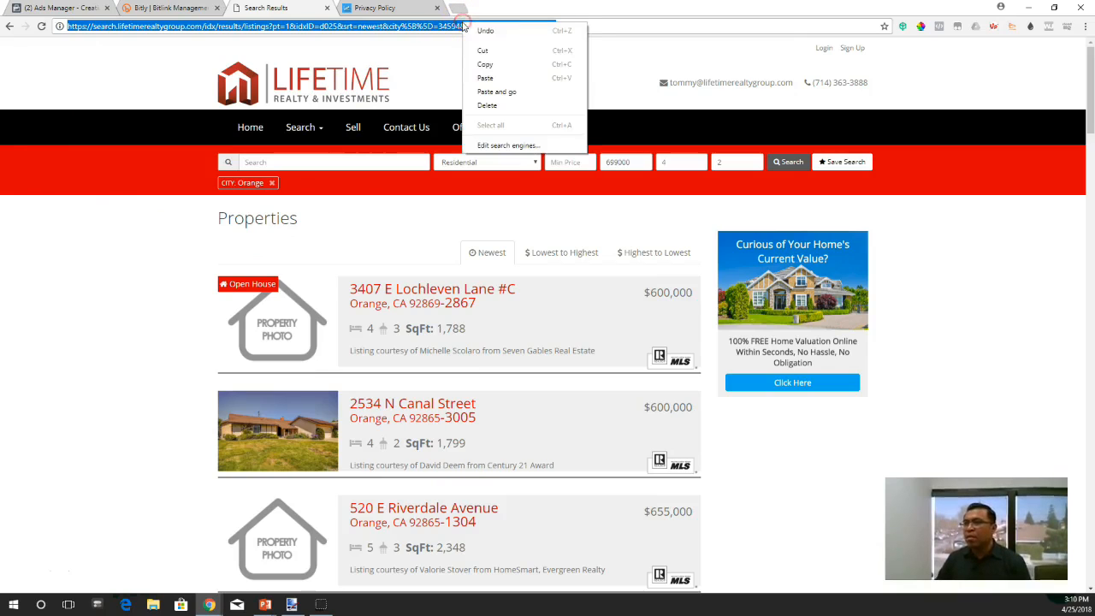
pyautogui.click(494, 67)
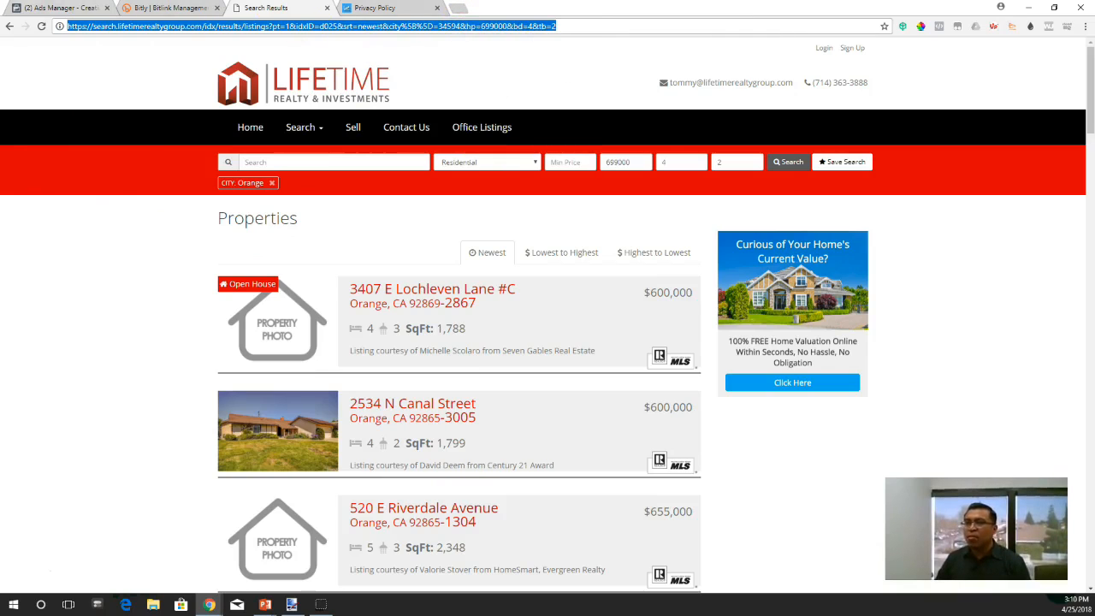
pyautogui.click(4, 7)
pyautogui.click(45, 8)
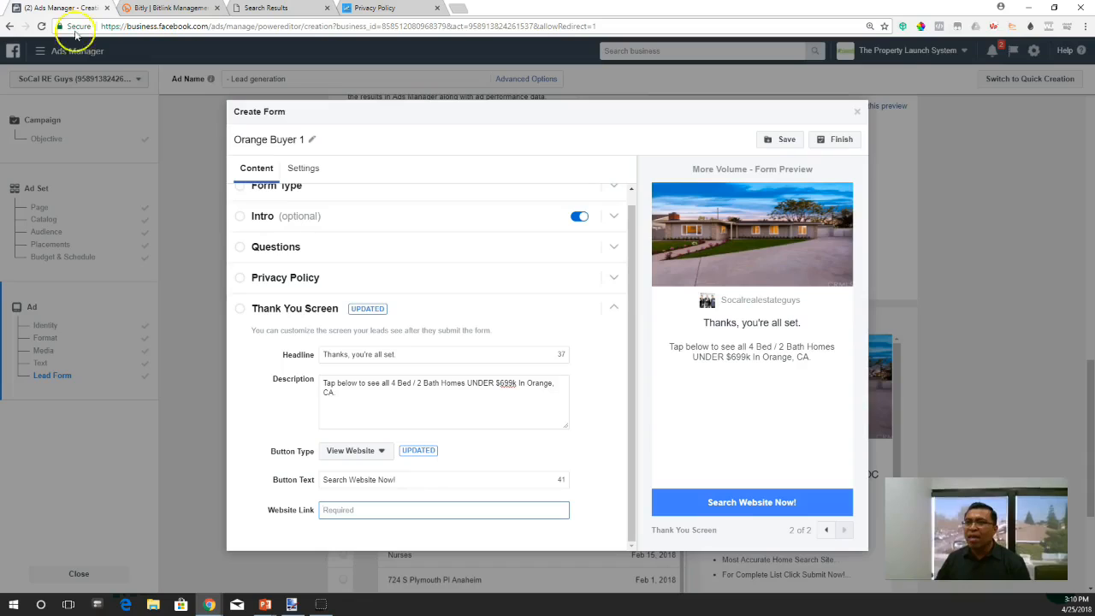
pyautogui.rightClick(371, 512)
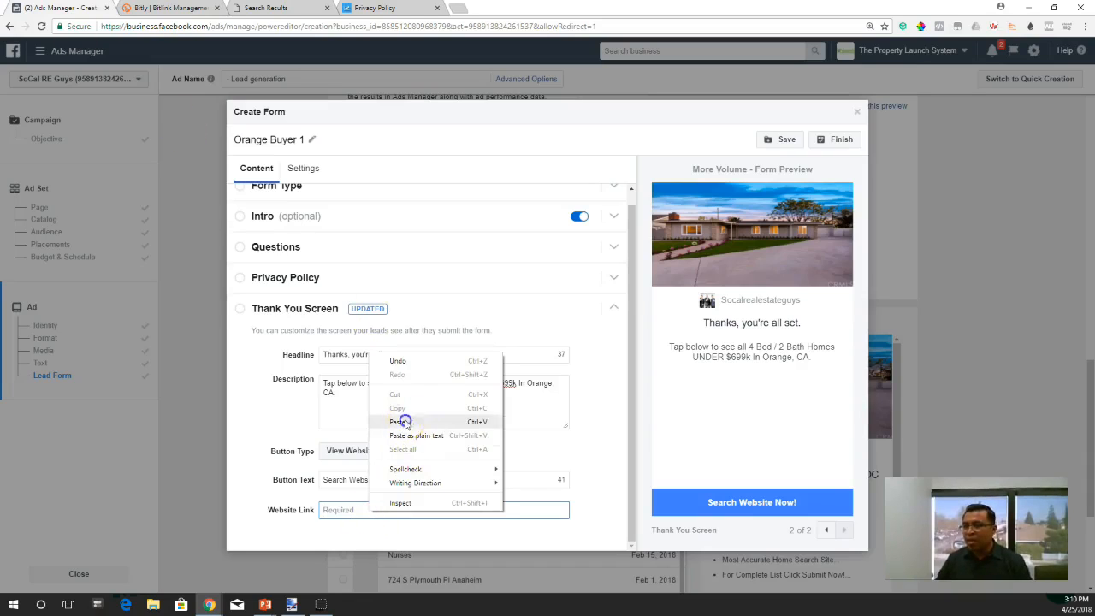
pyautogui.click(405, 423)
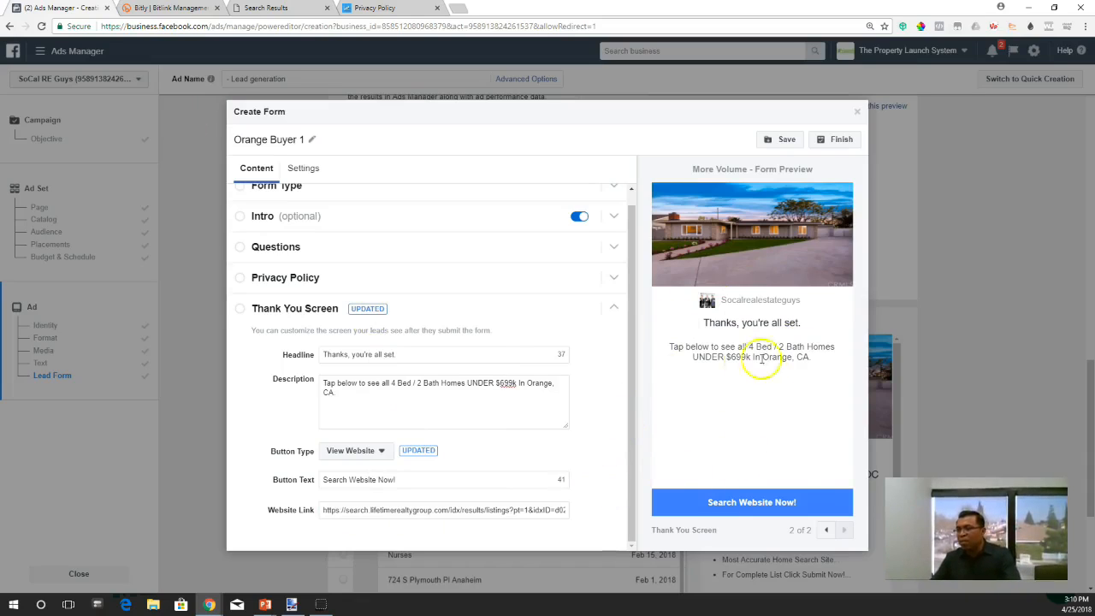
# - Look through the Lifetime Realty search results that the "Search Website Now!" button is meant to open
pyautogui.click(758, 507)
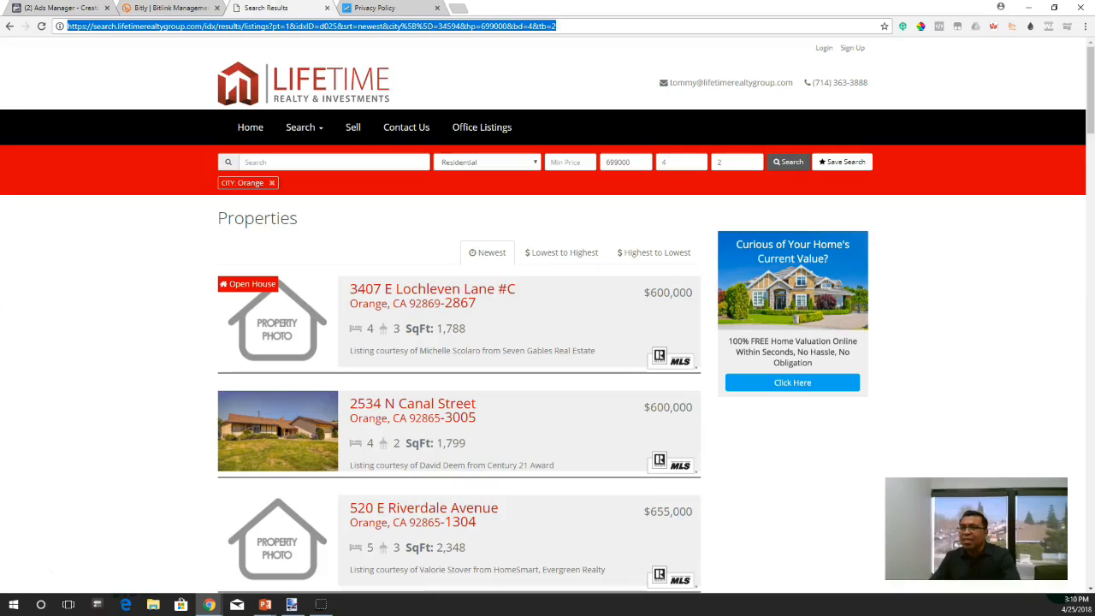
pyautogui.scroll(-8, 442, 465)
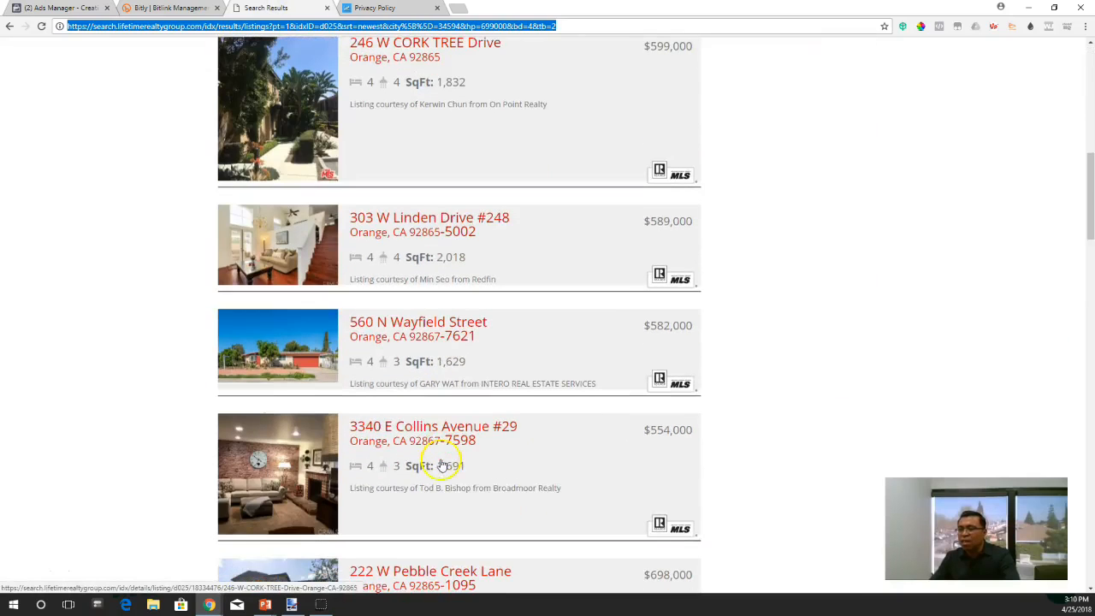
pyautogui.scroll(8, 443, 465)
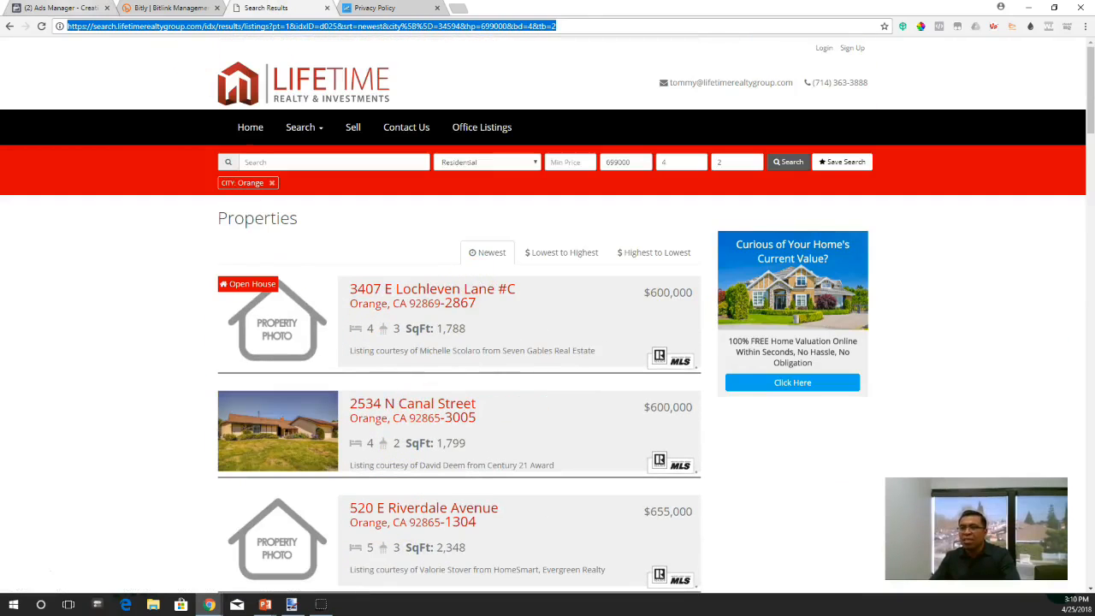
# - Return to Facebook Ads Manager and rename the lead form as "Orange Buyer 1 Below $669k"
pyautogui.click(61, 8)
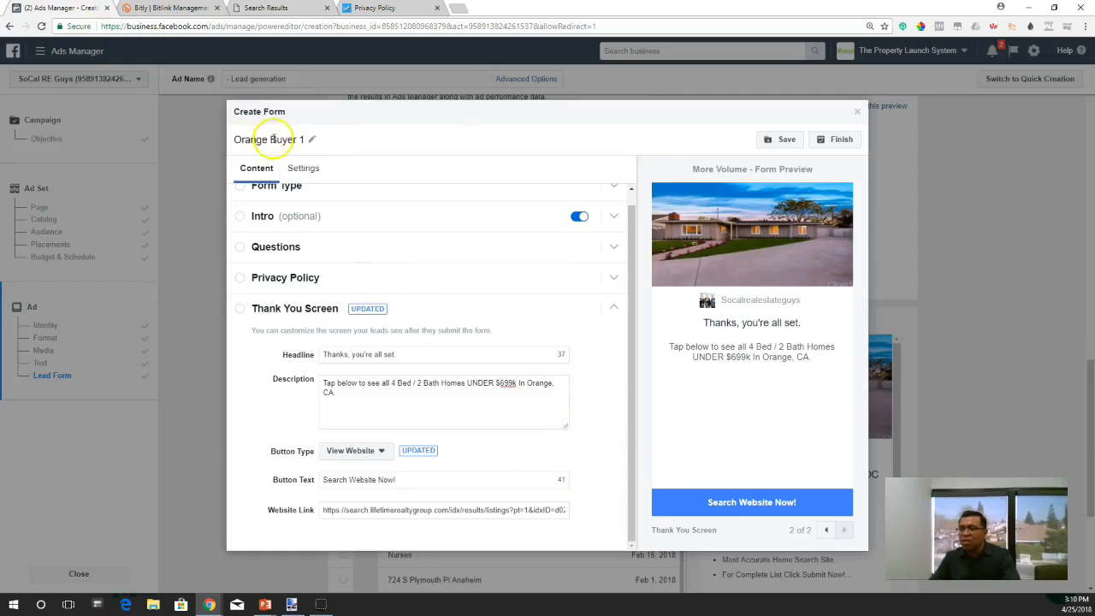
pyautogui.click(312, 139)
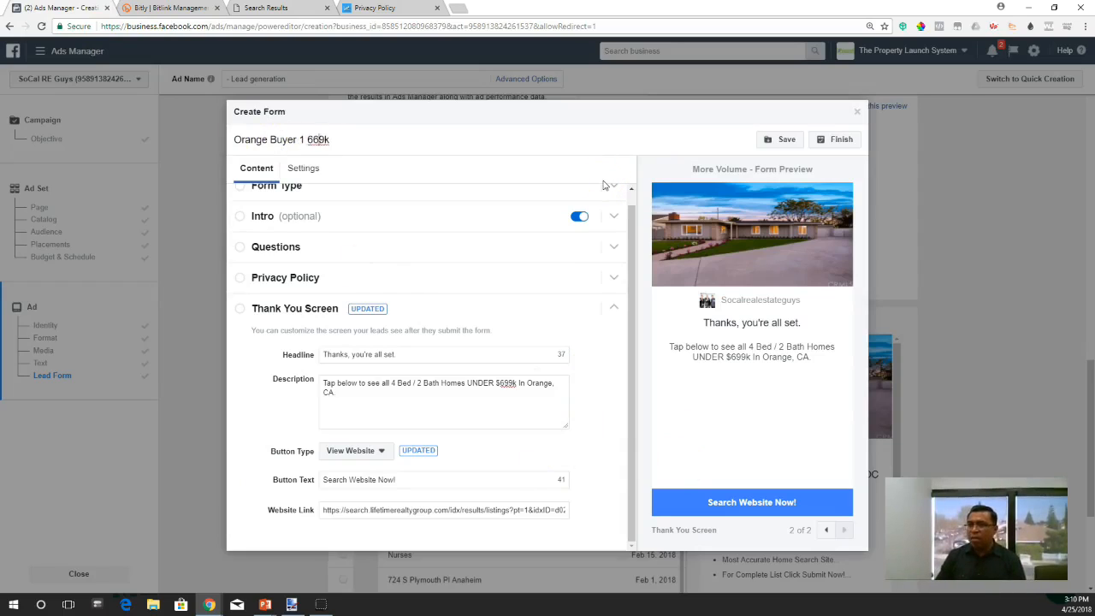
pyautogui.write('Below $')
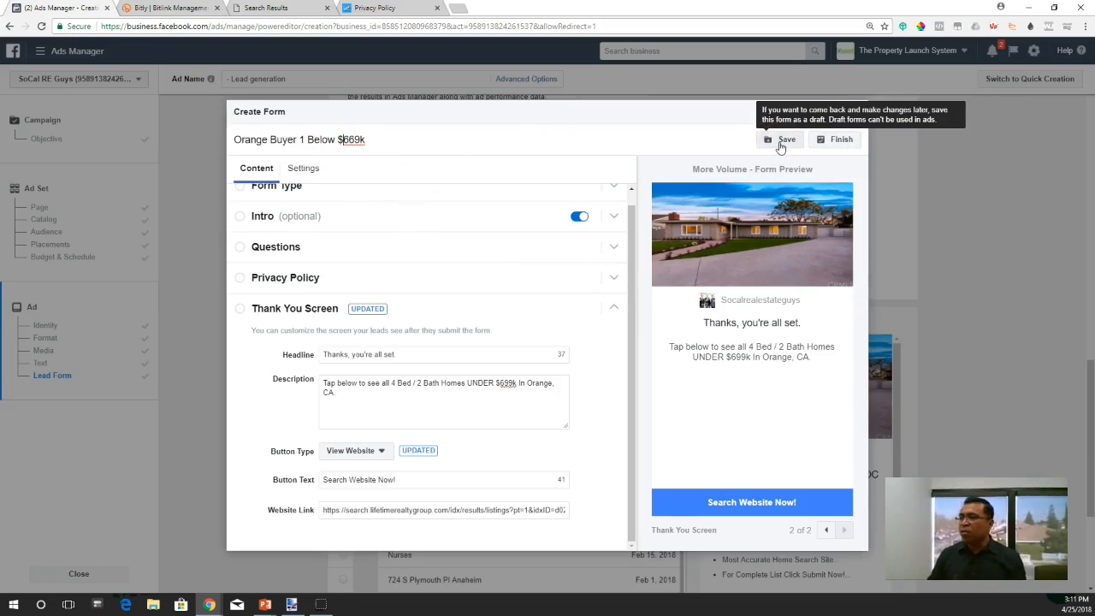
# - Save the lead form as a draft and finish it for use in the ad
pyautogui.click(780, 146)
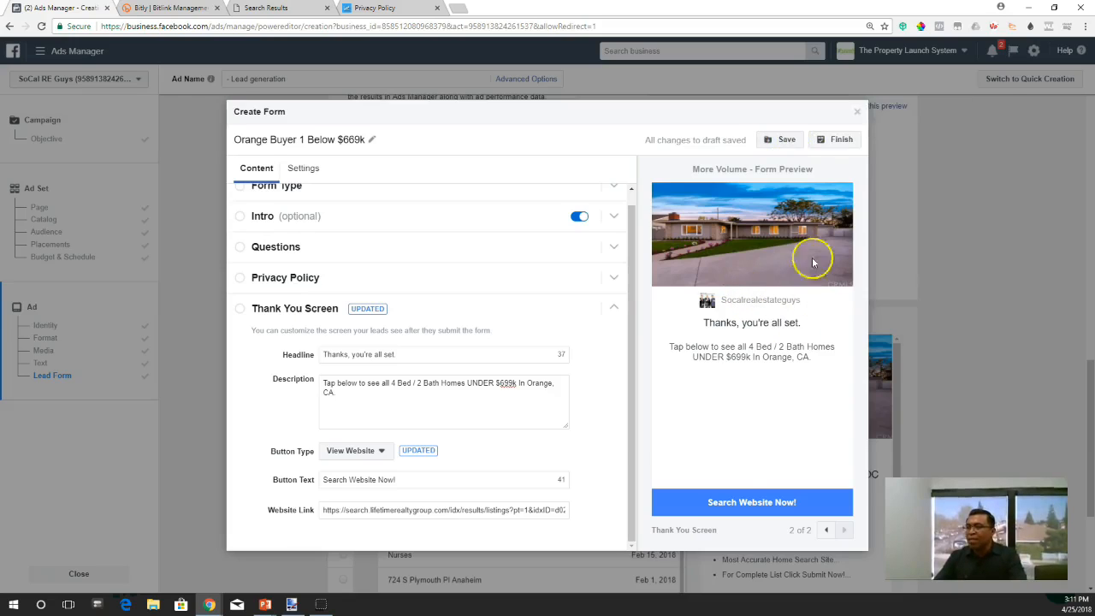
pyautogui.click(845, 144)
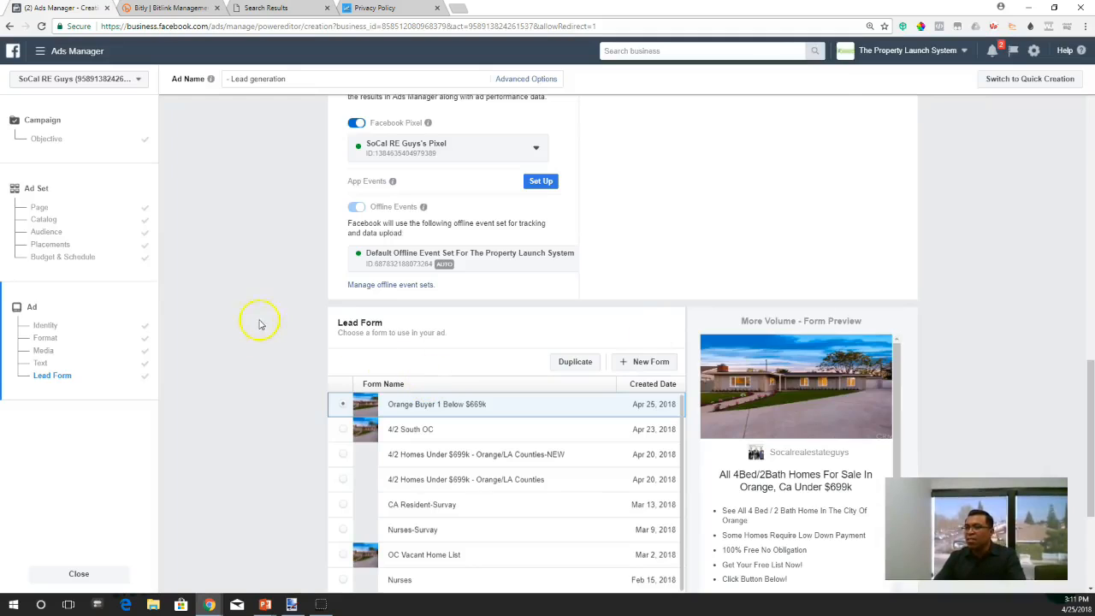
pyautogui.scroll(-2, 287, 321)
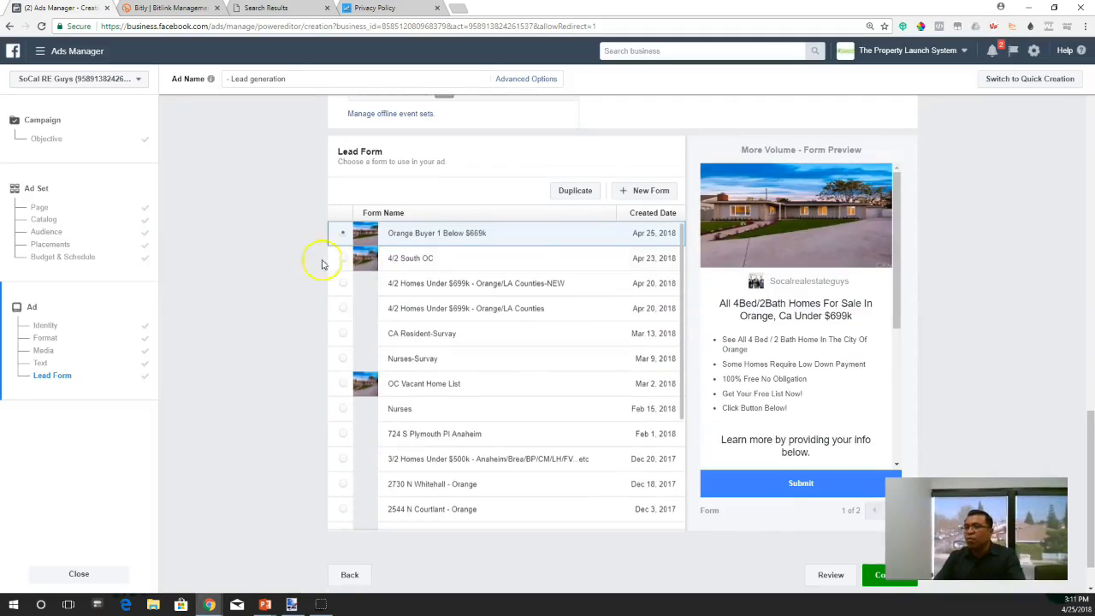
pyautogui.scroll(3, 275, 283)
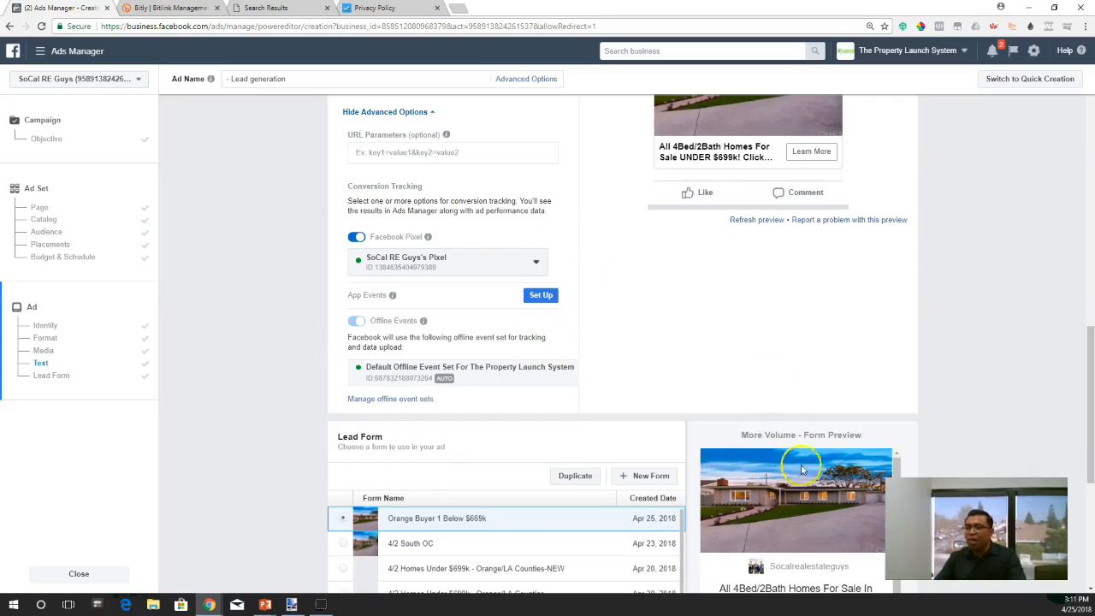
pyautogui.scroll(-3, 737, 413)
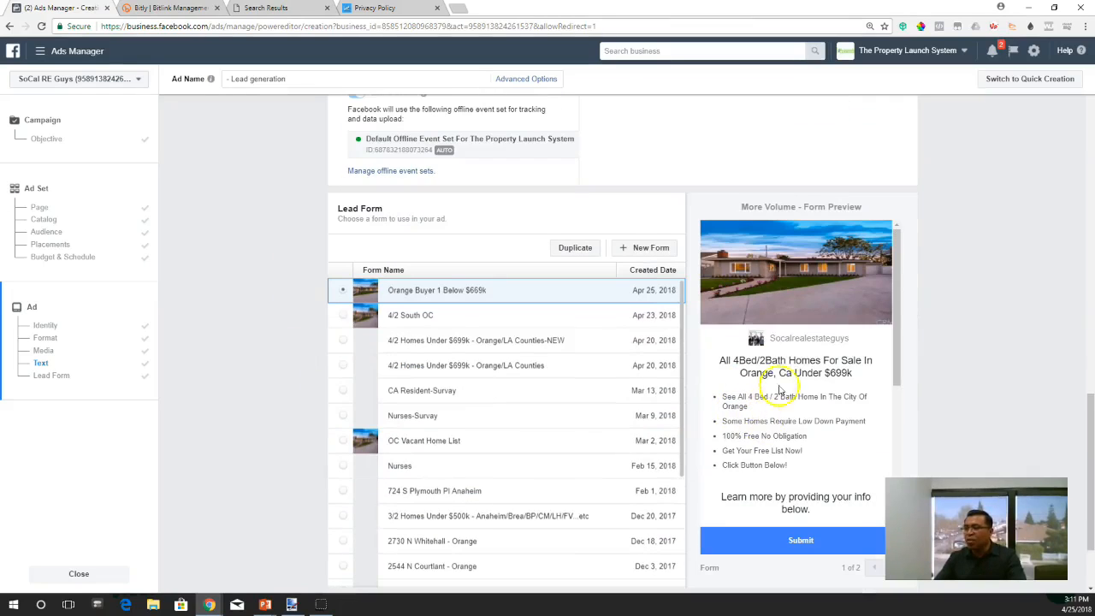
pyautogui.scroll(2, 736, 408)
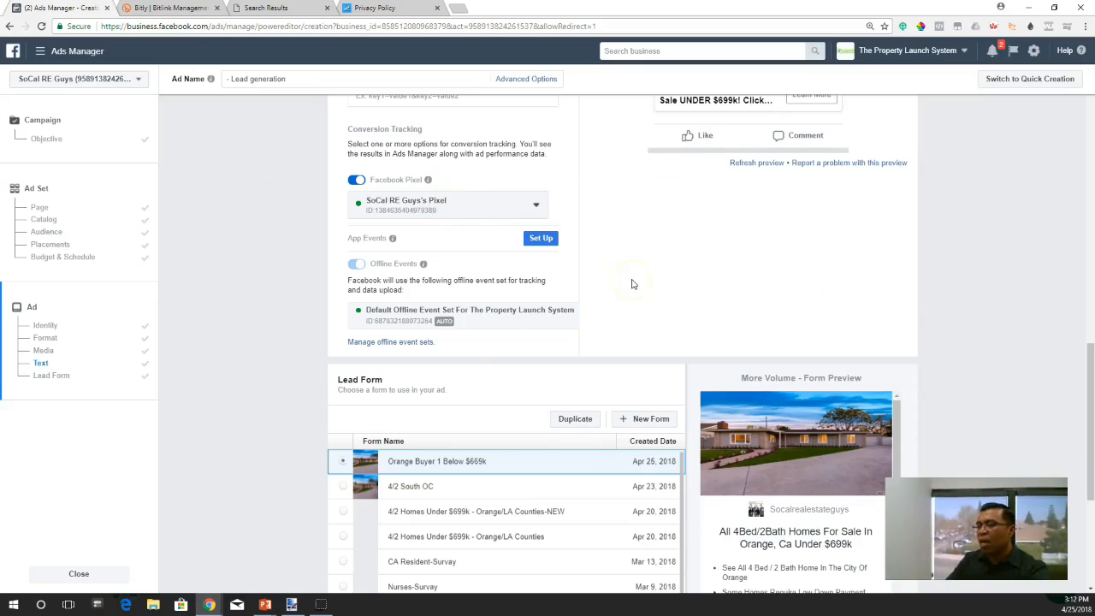
# - Add "- Single Pic" to the end of the ad's name, making it "- Lead generation - Single Pic"
pyautogui.scroll(-2, 632, 284)
pyautogui.scroll(-3, 787, 428)
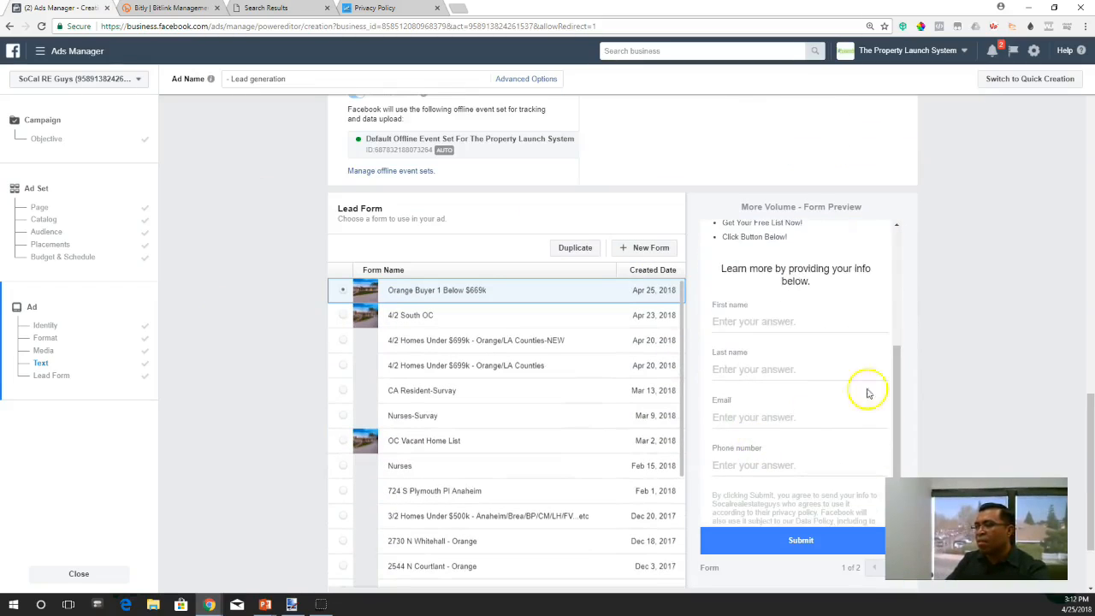
pyautogui.scroll(-2, 936, 356)
pyautogui.scroll(1, 864, 251)
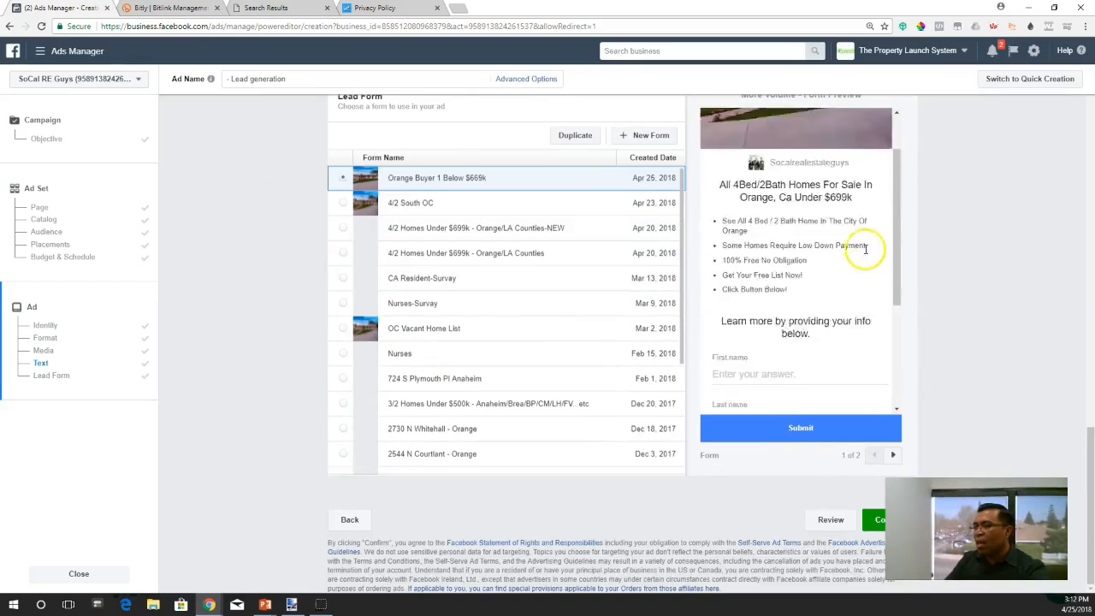
pyautogui.scroll(15, 966, 276)
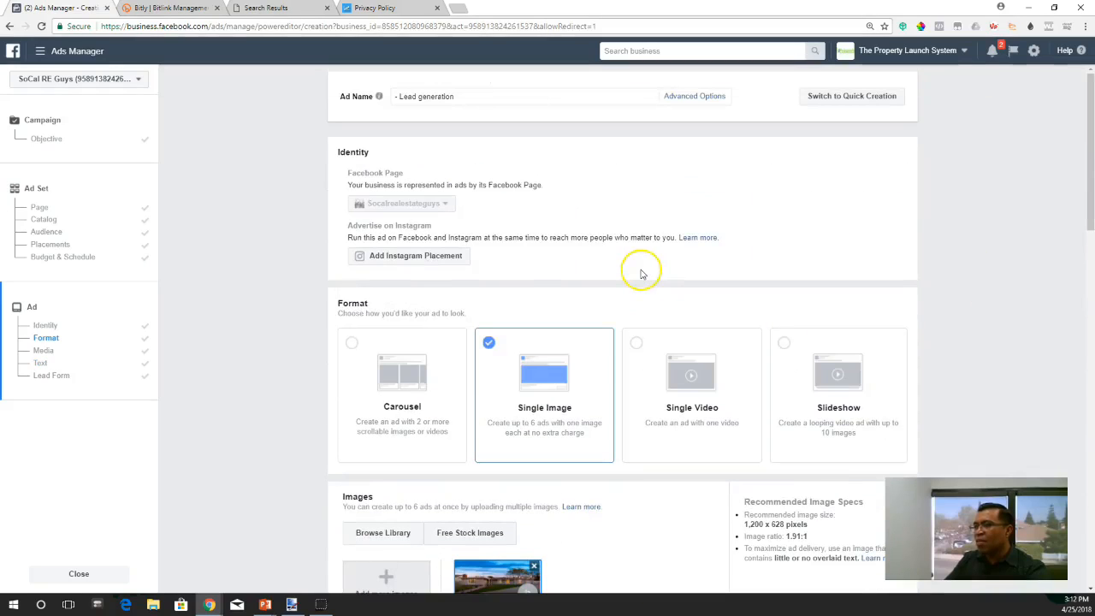
pyautogui.scroll(-5, 643, 274)
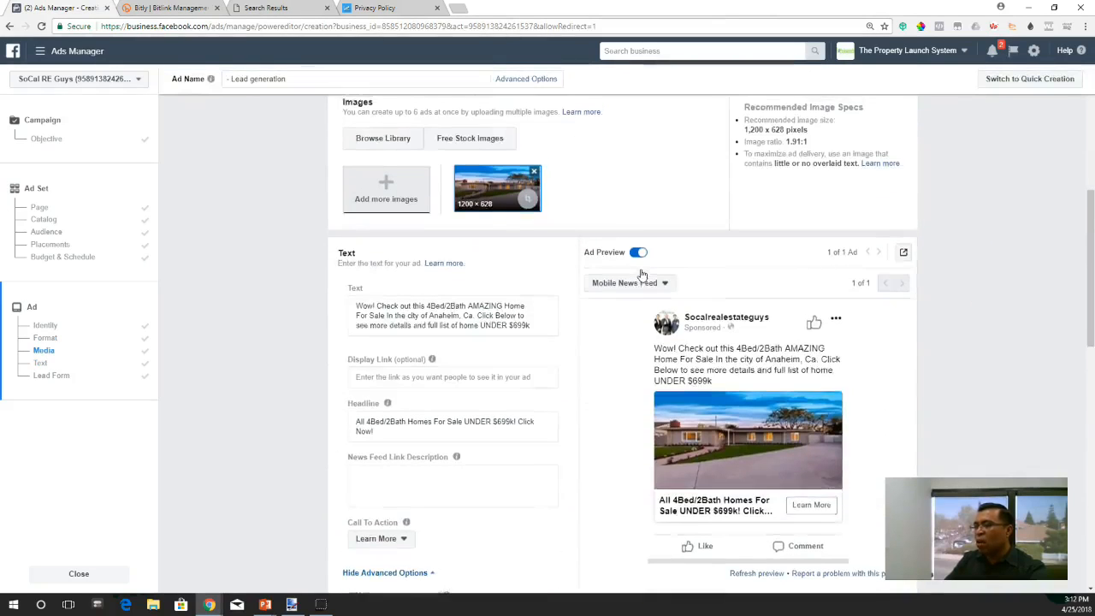
pyautogui.scroll(5, 599, 251)
pyautogui.click(462, 97)
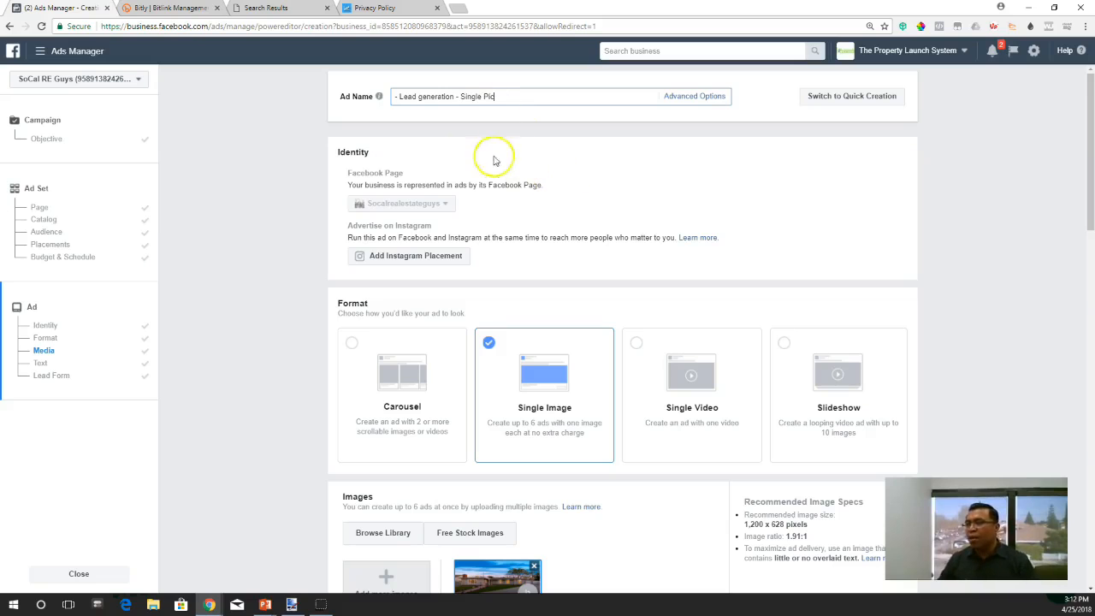
# - Check the ad's image, text and selected "Orange Buyer 1 Below $669k" lead form, and confirm the ad for publishing
pyautogui.scroll(-1, 641, 271)
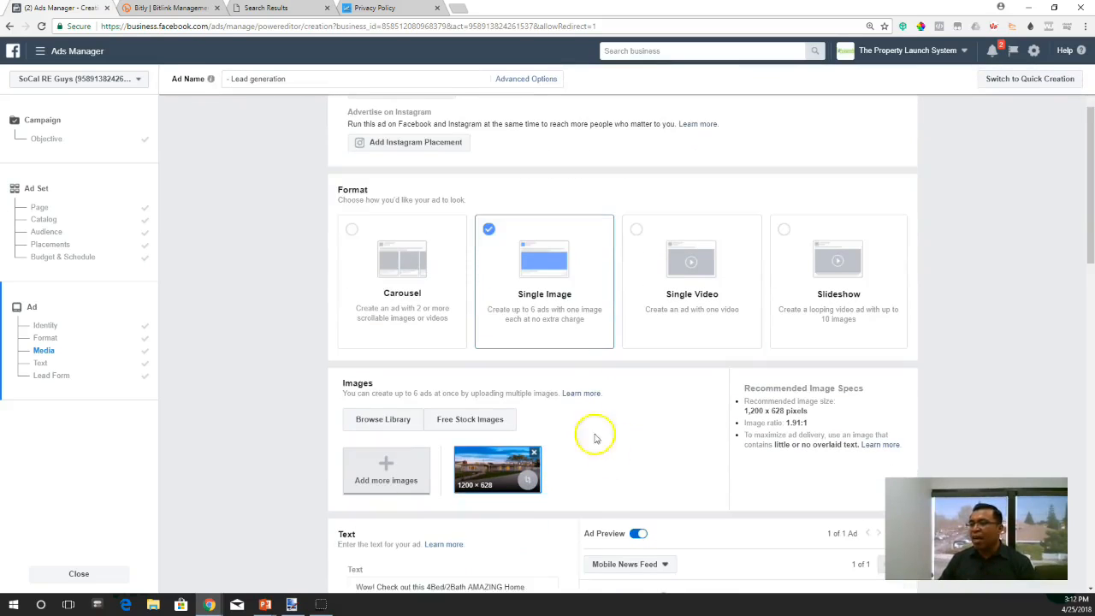
pyautogui.scroll(1, 300, 299)
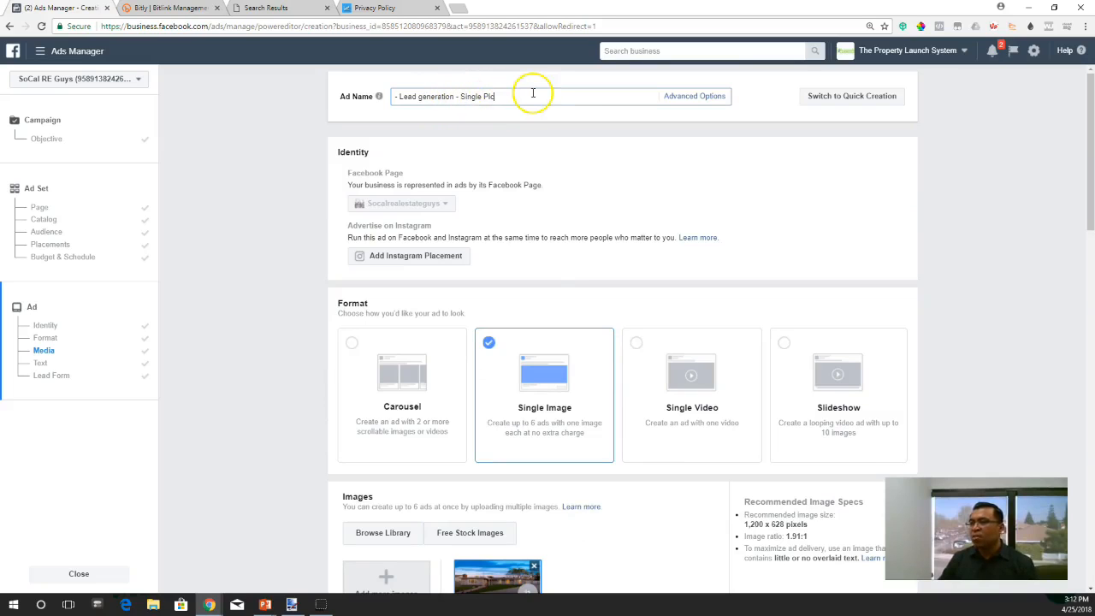
pyautogui.click(518, 274)
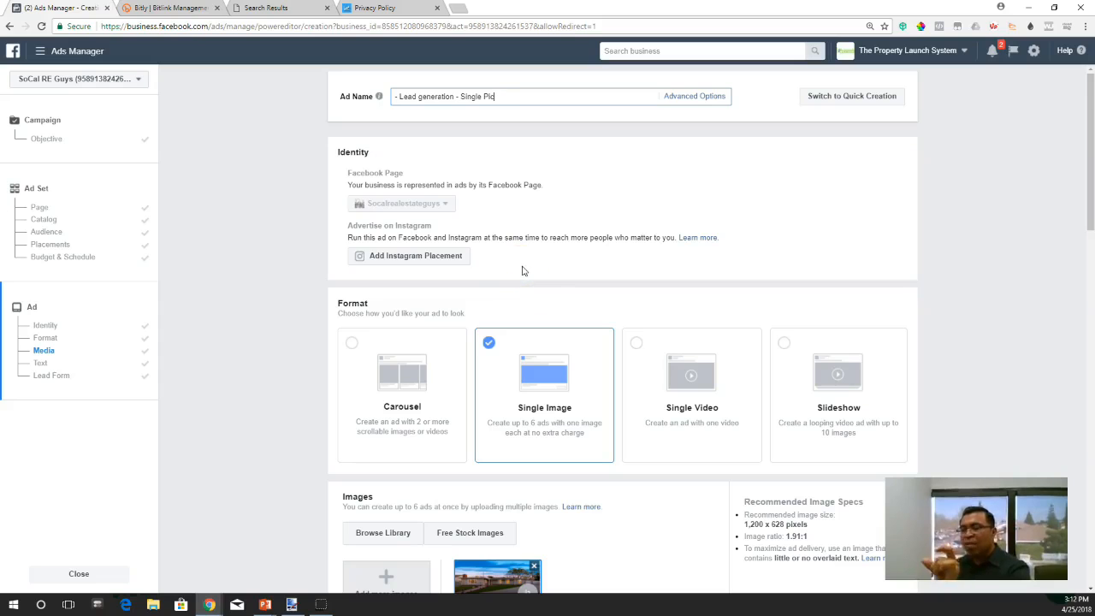
pyautogui.scroll(-3, 599, 385)
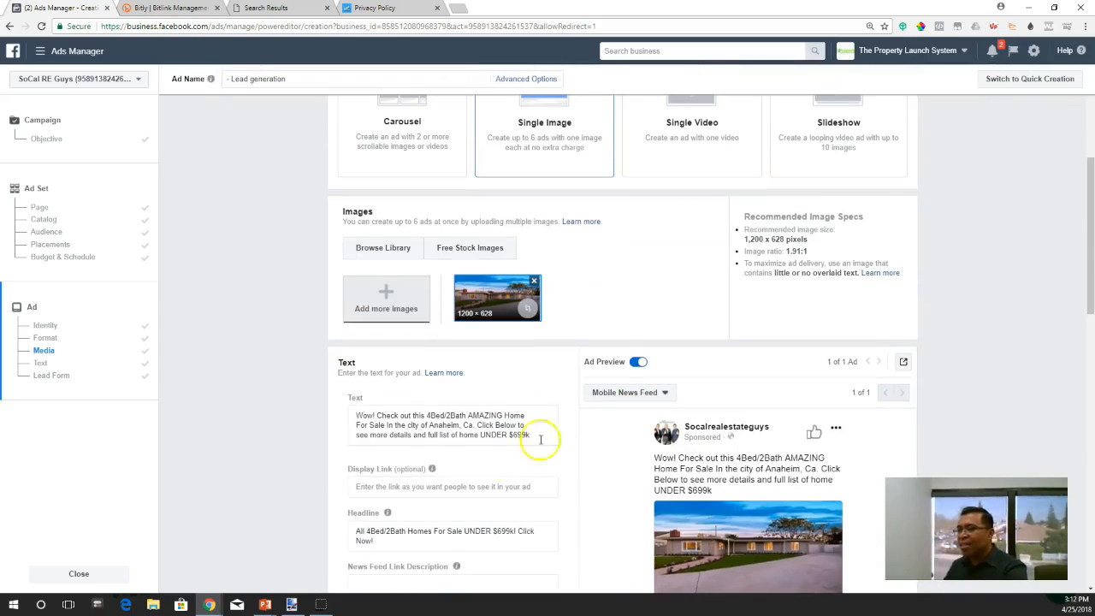
pyautogui.scroll(-2, 347, 361)
pyautogui.click(369, 342)
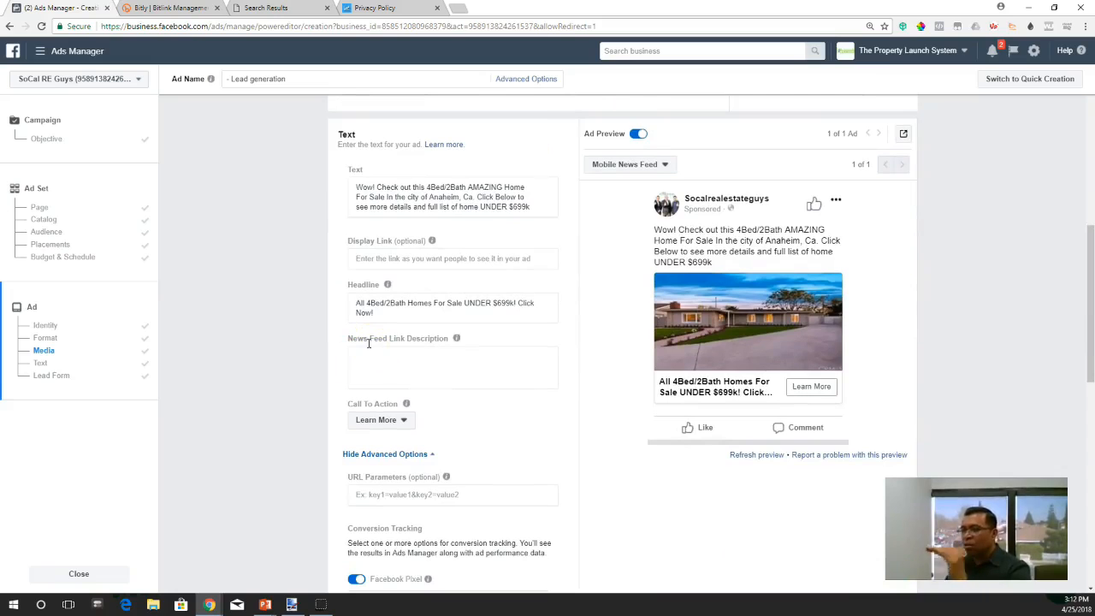
pyautogui.scroll(1, 369, 343)
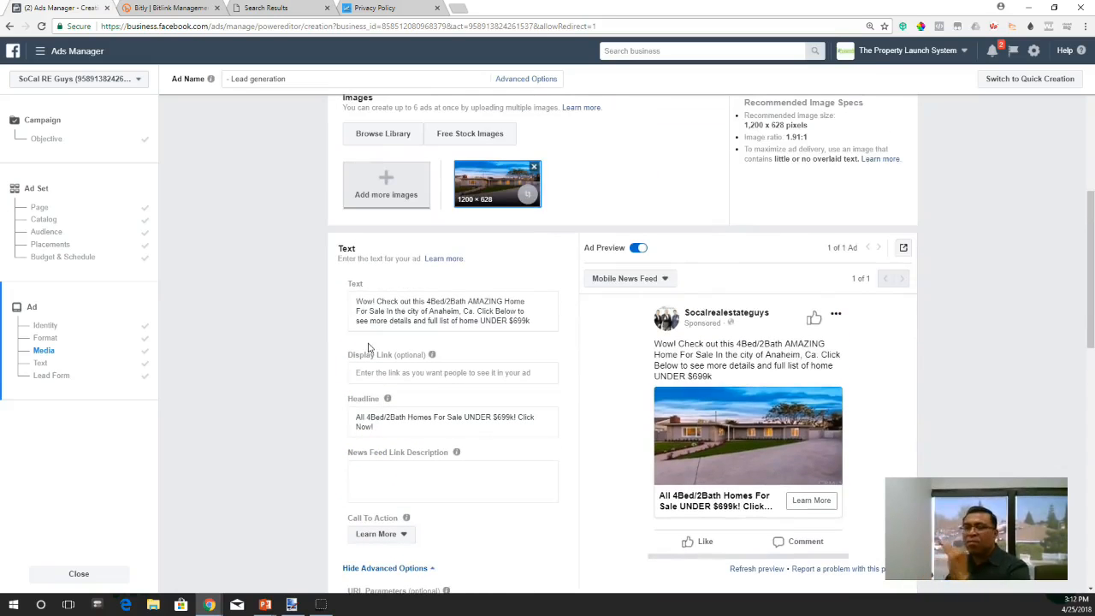
pyautogui.scroll(-6, 625, 431)
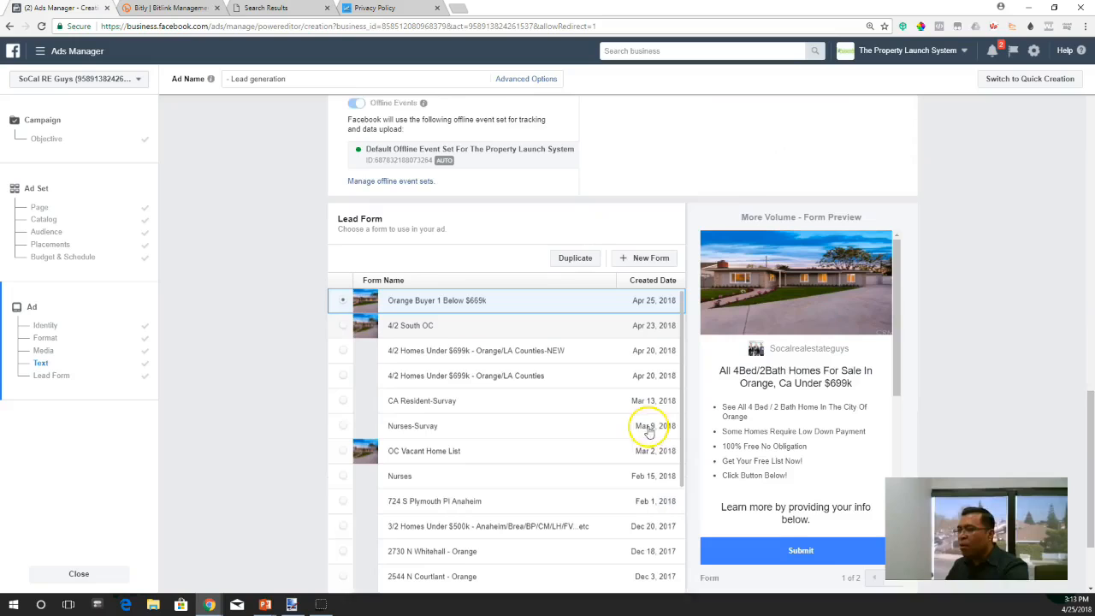
pyautogui.scroll(-1, 336, 342)
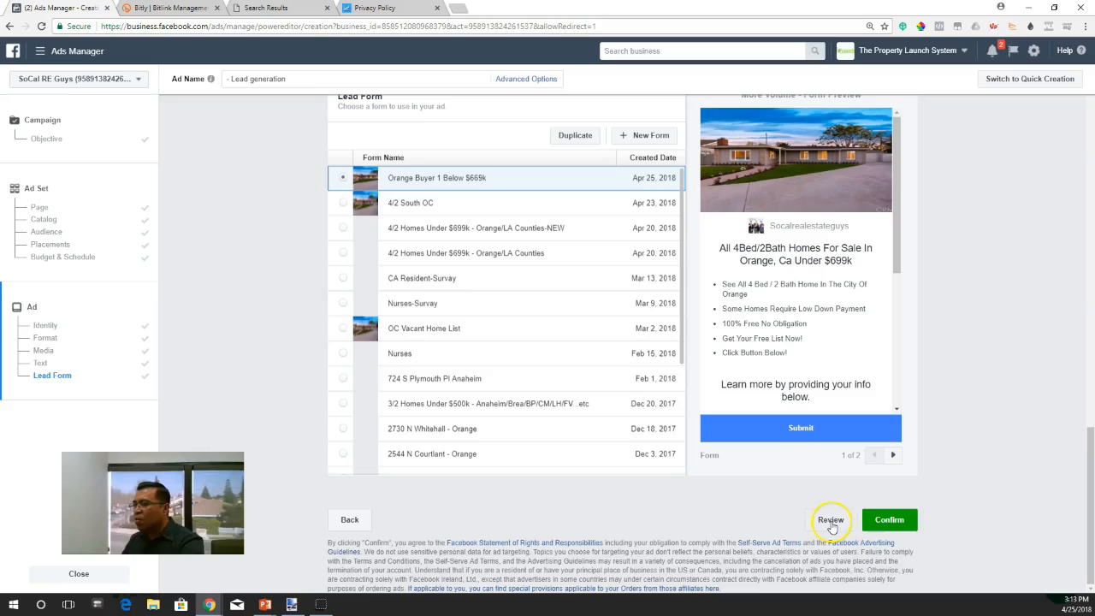
pyautogui.click(892, 520)
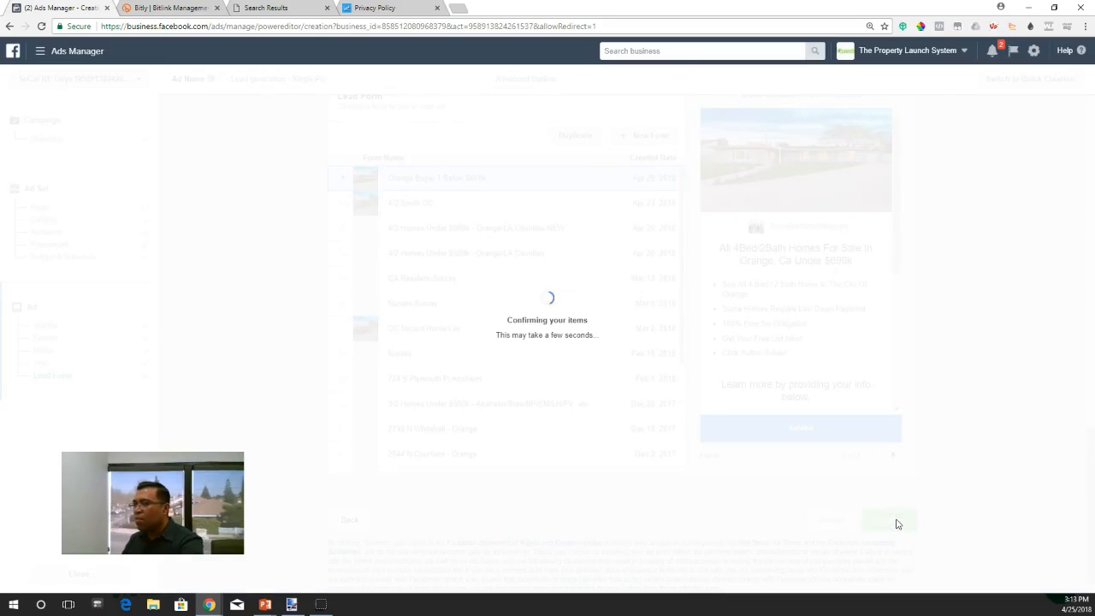
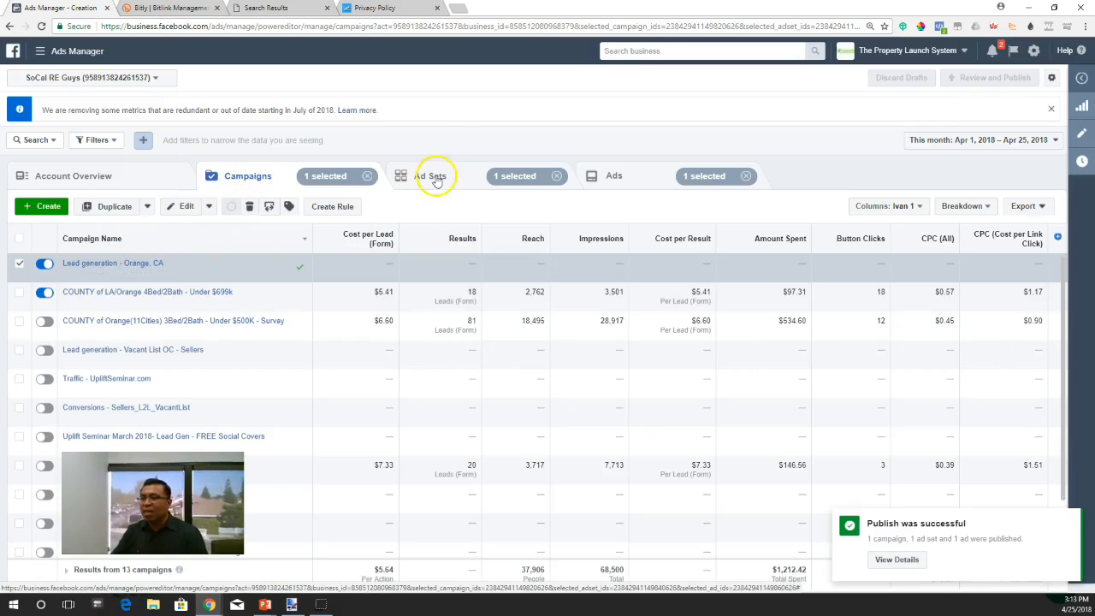
# - Review the published "Lead generation - Orange, CA" campaign's ad set and its ad, and return to the list of campaigns
pyautogui.click(118, 263)
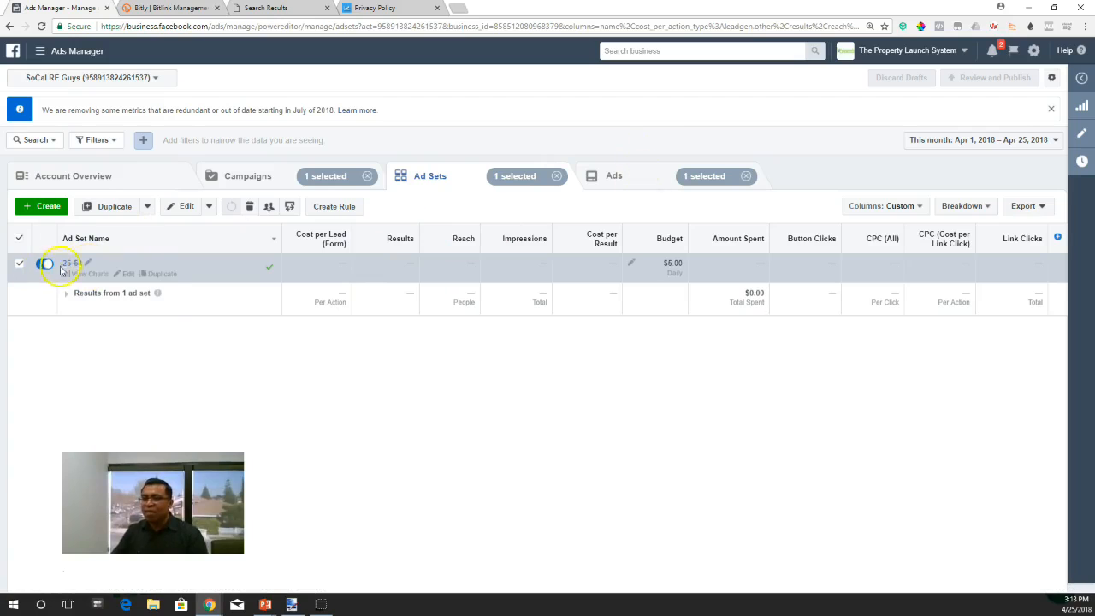
pyautogui.click(65, 264)
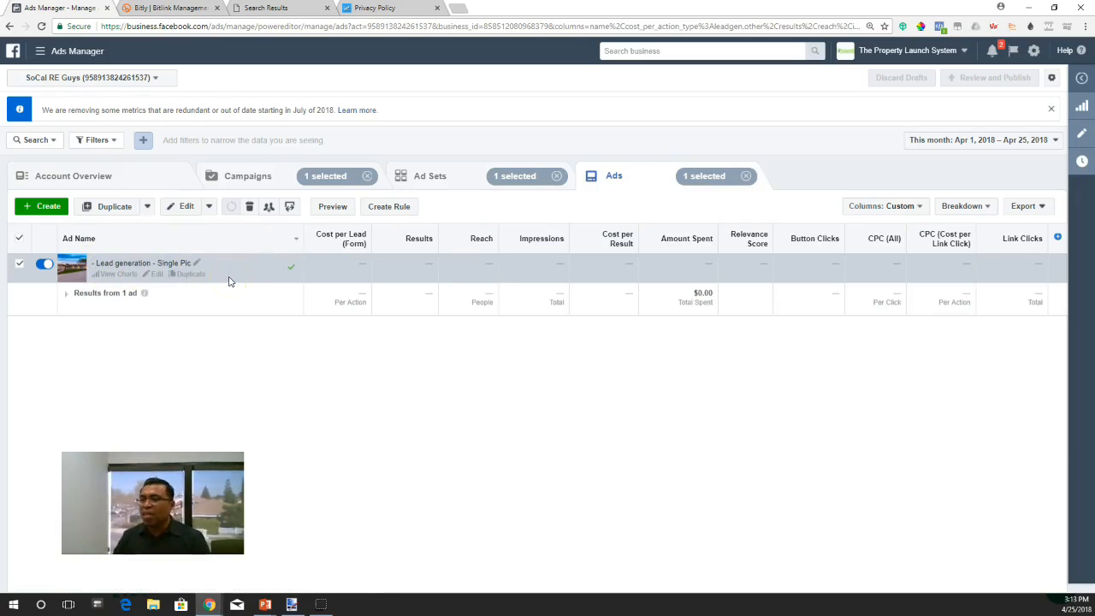
pyautogui.click(247, 182)
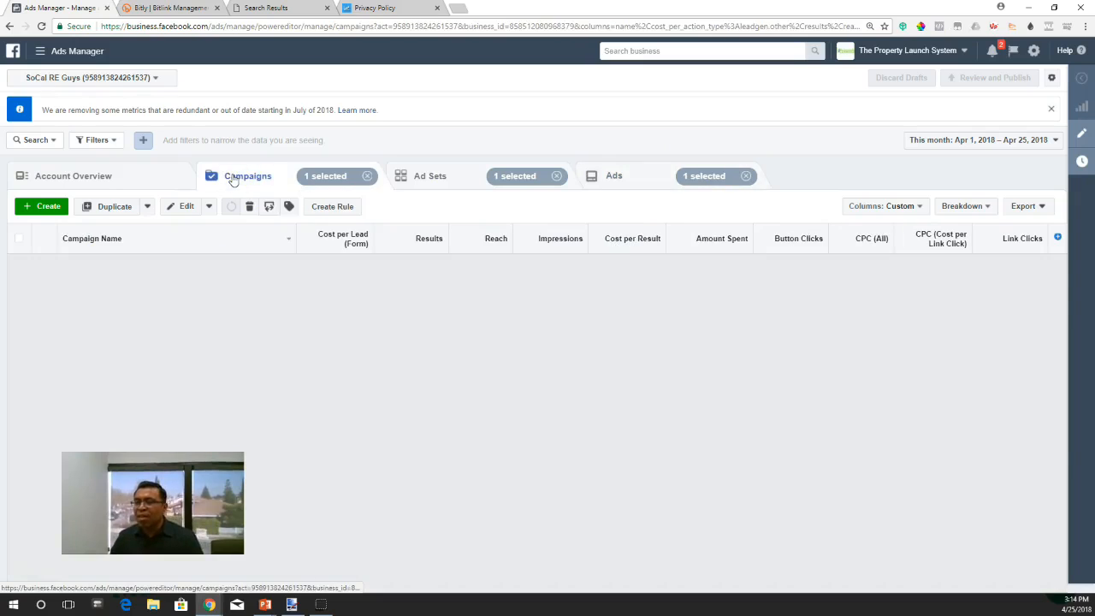